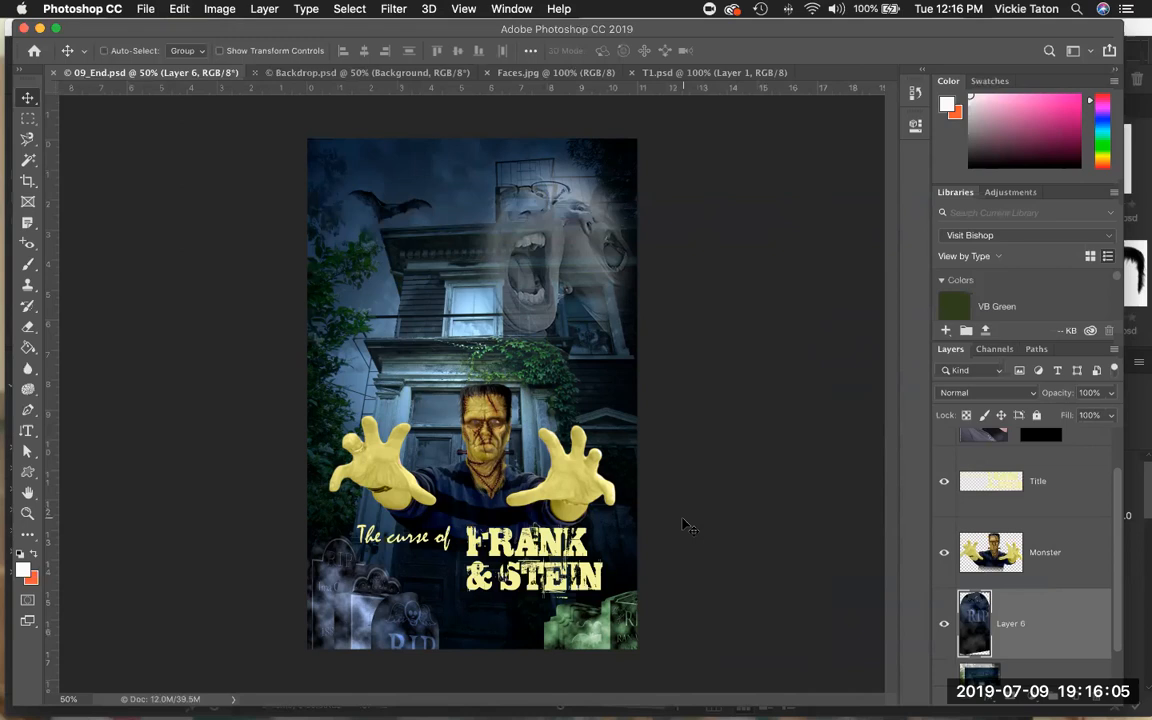
Open the Monster_Makeup folder in Bridge and select all eight makeup files.
scroll(983, 600, down, 2)
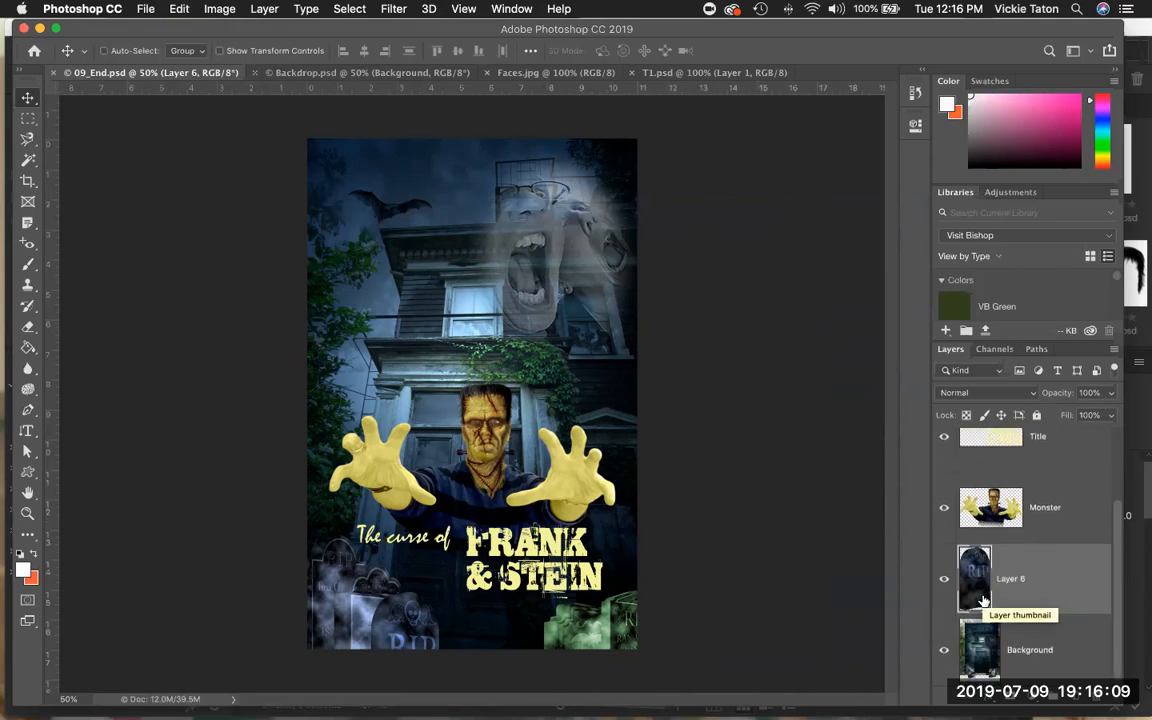
scroll(983, 601, up, 1)
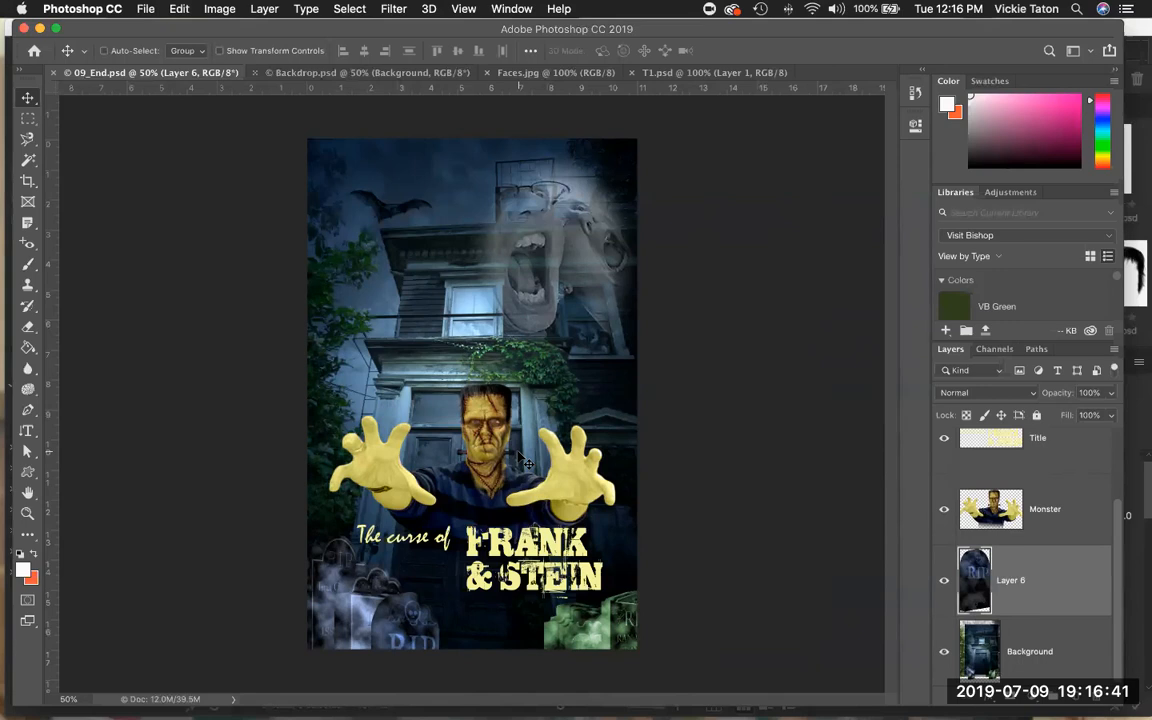
click(146, 9)
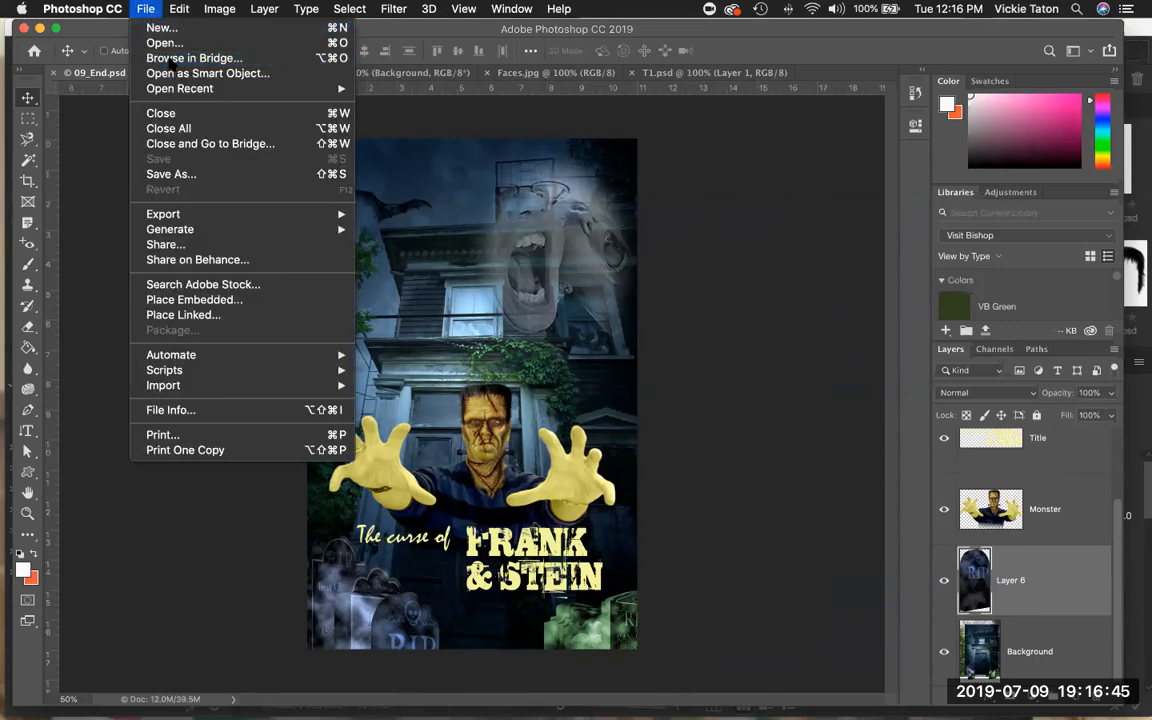
click(172, 59)
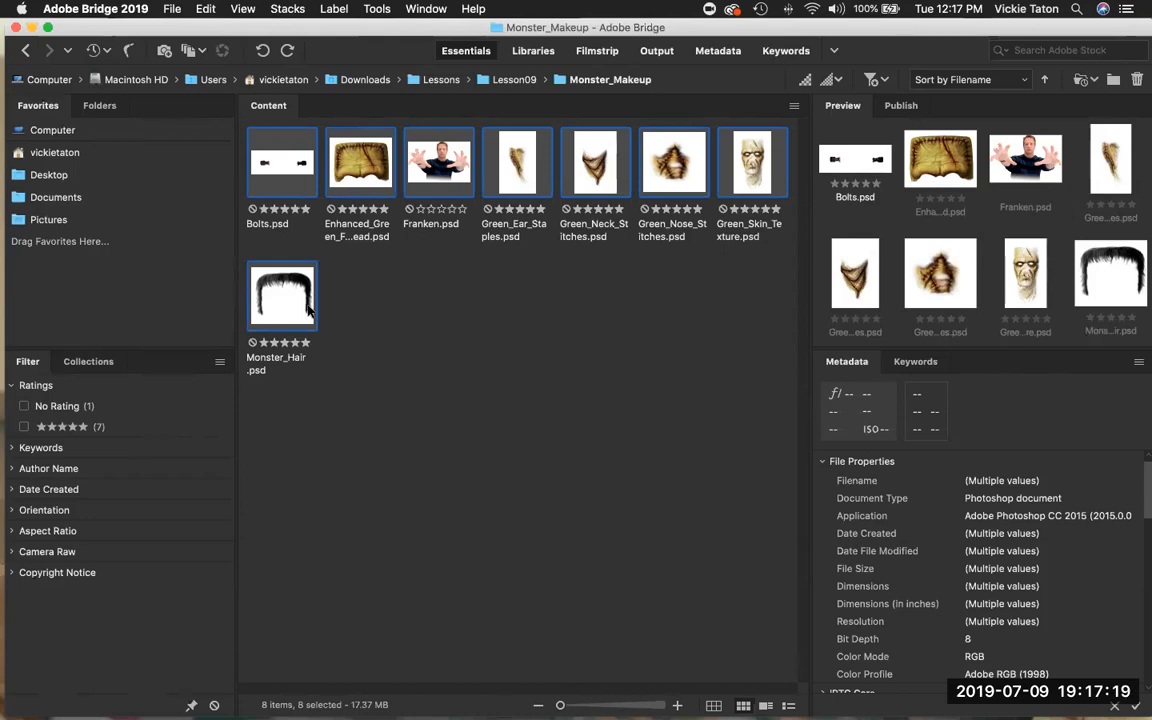
key(super+shift+a)
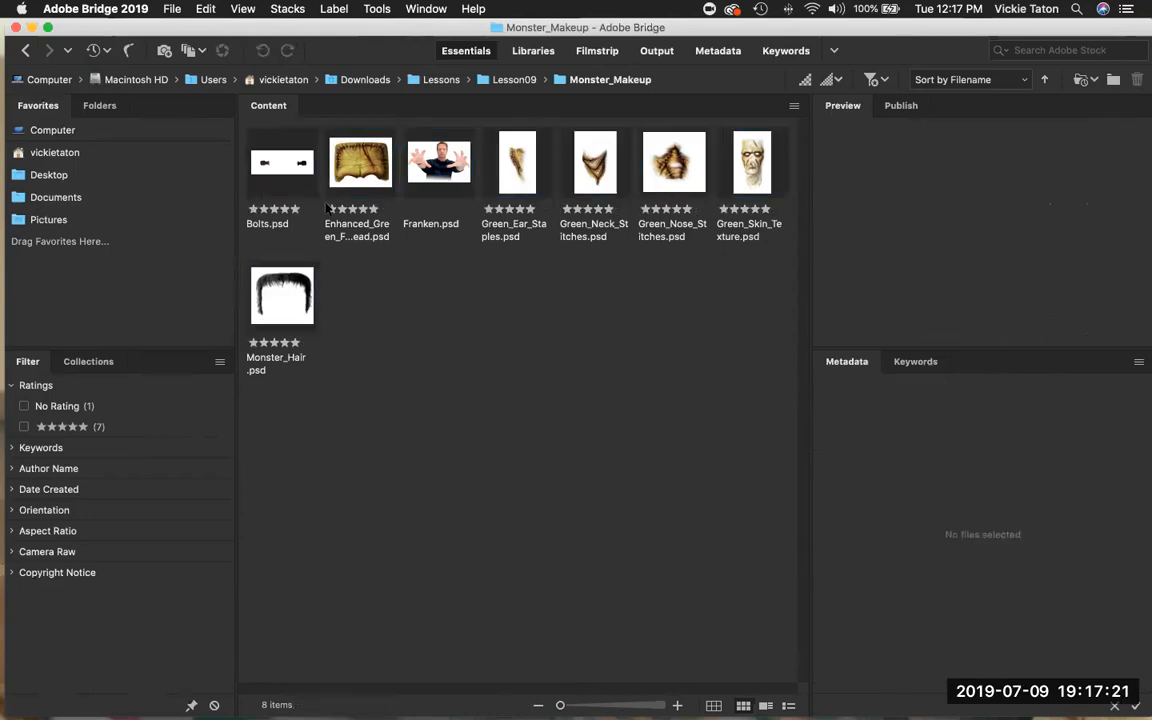
click(276, 155)
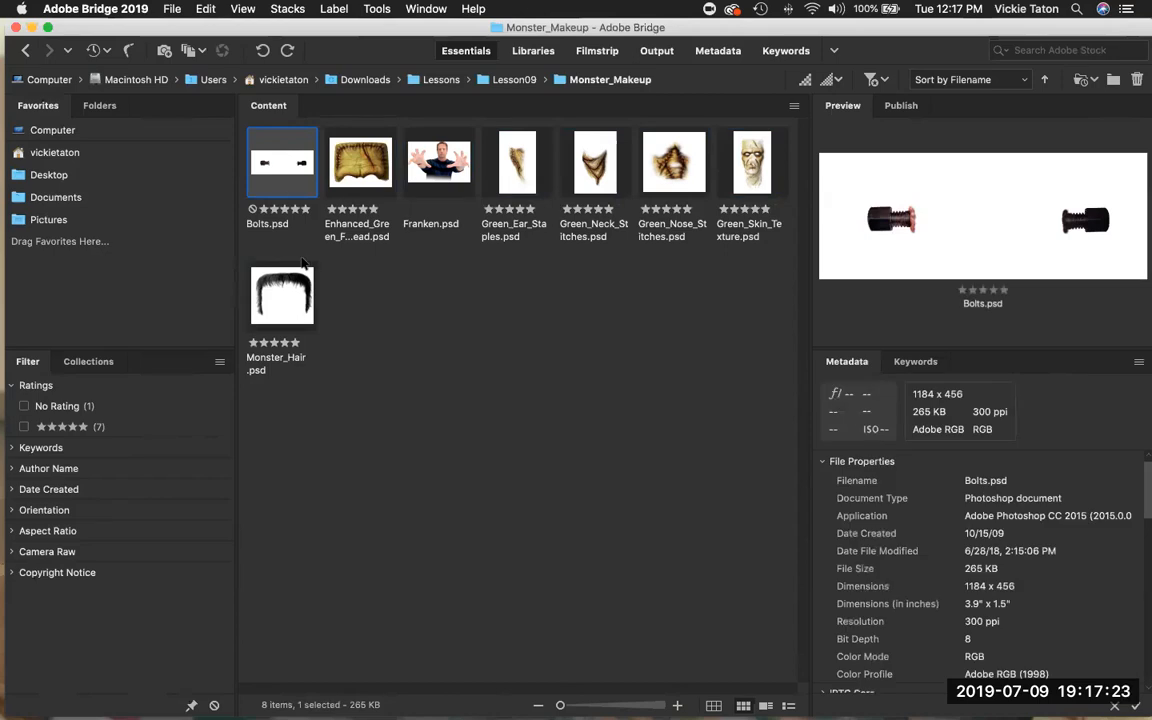
shift+click(294, 298)
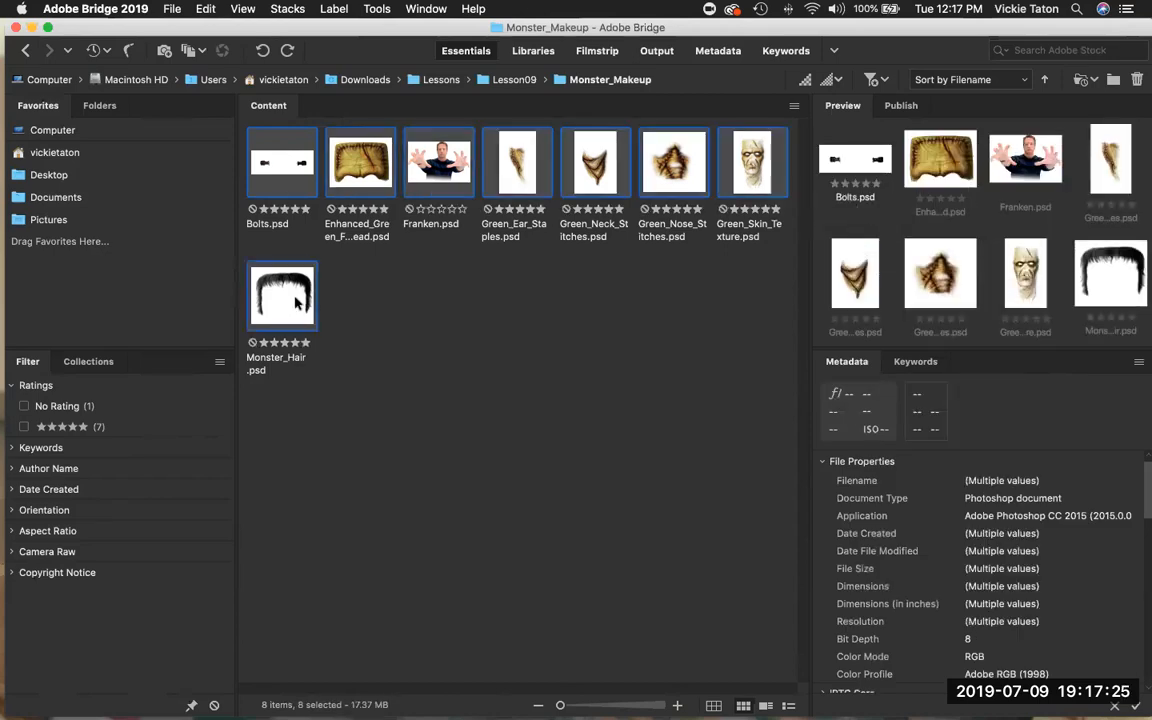
Load the selected files into Photoshop as layers of one document.
click(380, 9)
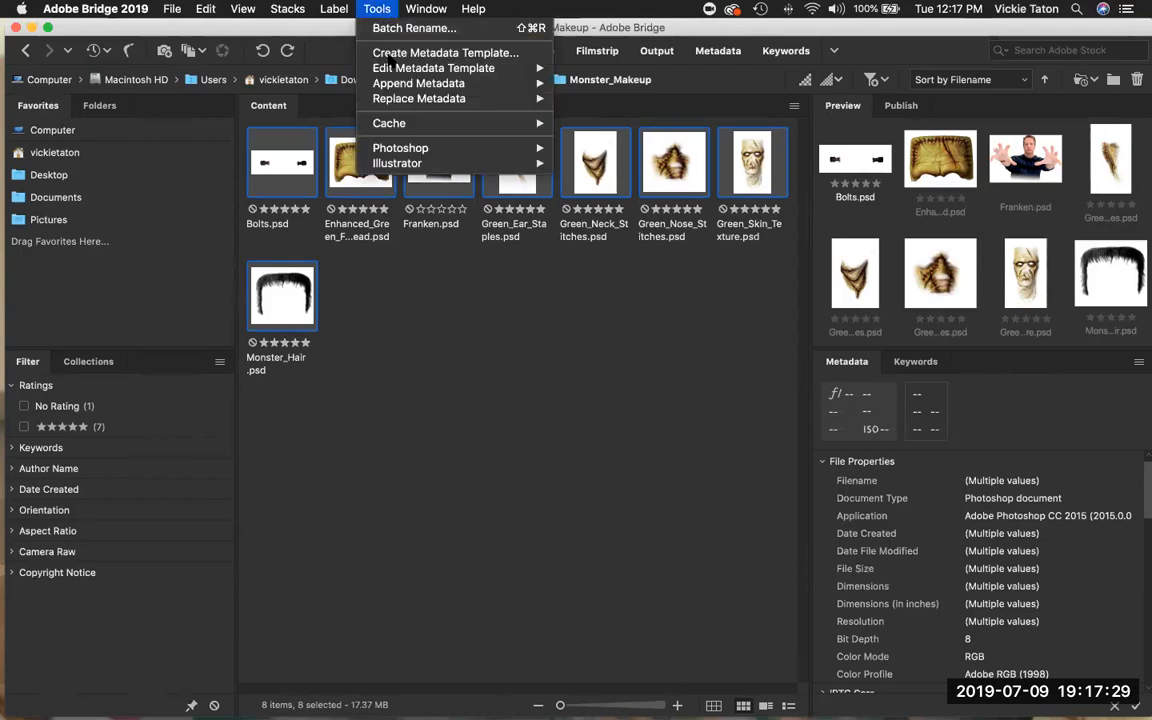
mouse_move(405, 150)
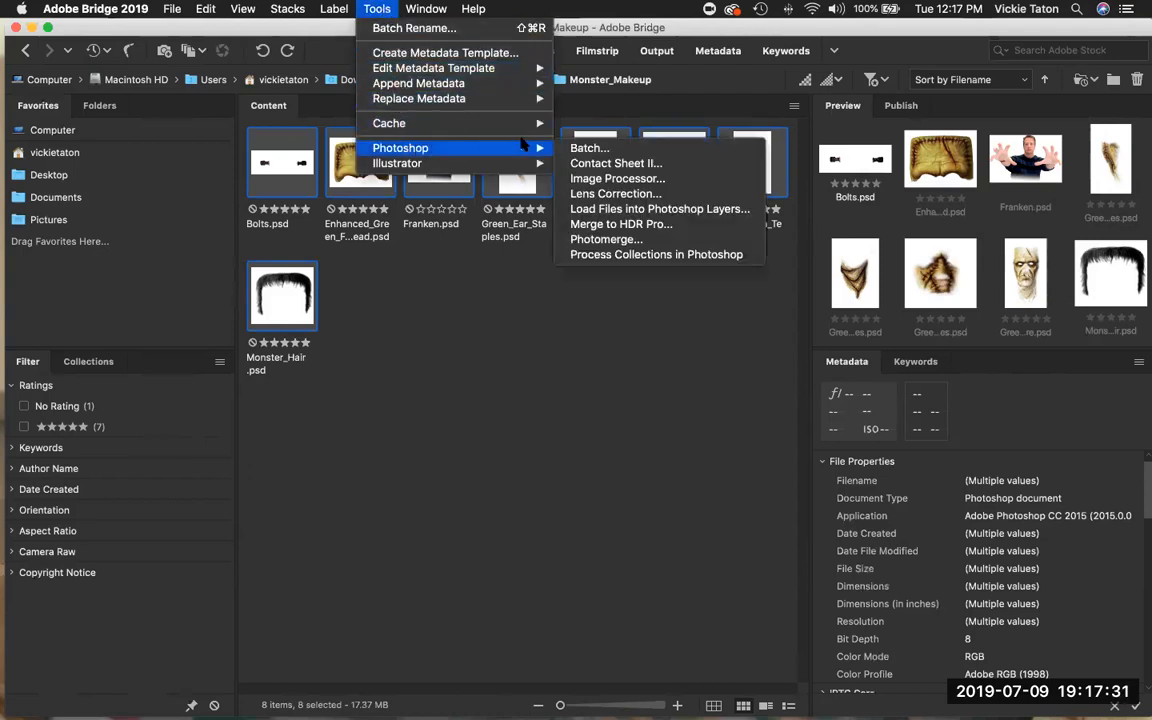
click(628, 209)
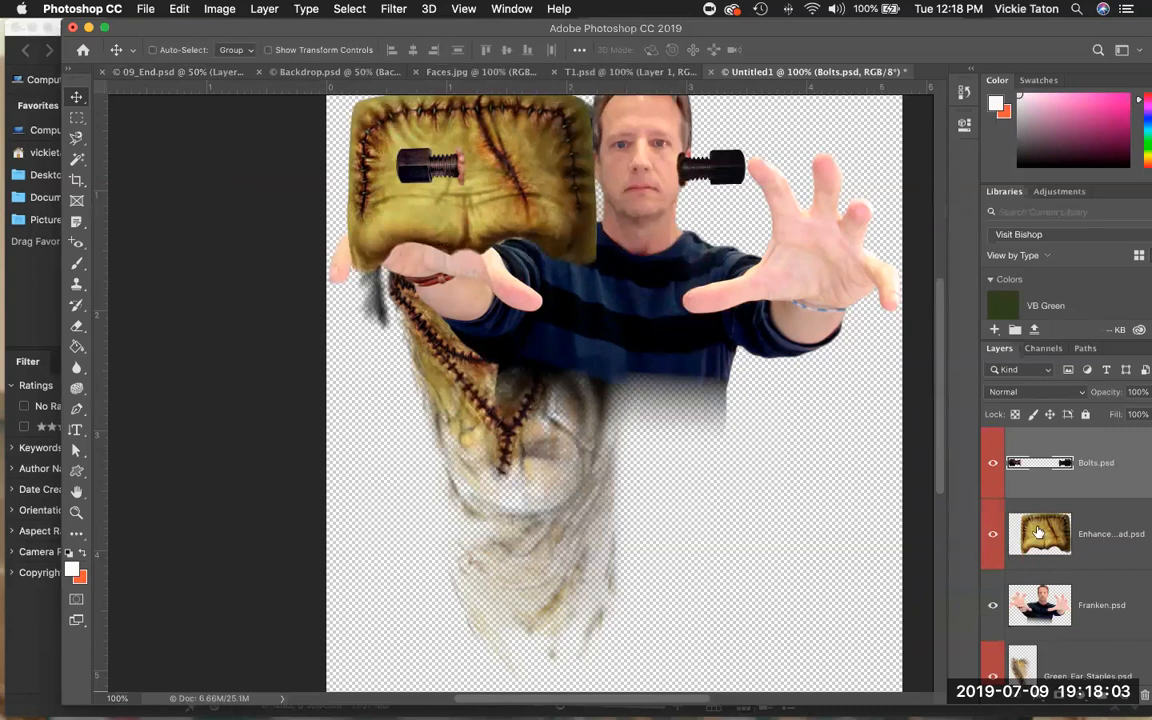
Save the new layered document as 09working.psd on the Desktop with Maximize Compatibility.
scroll(1038, 531, down, 3)
scroll(1033, 529, up, 4)
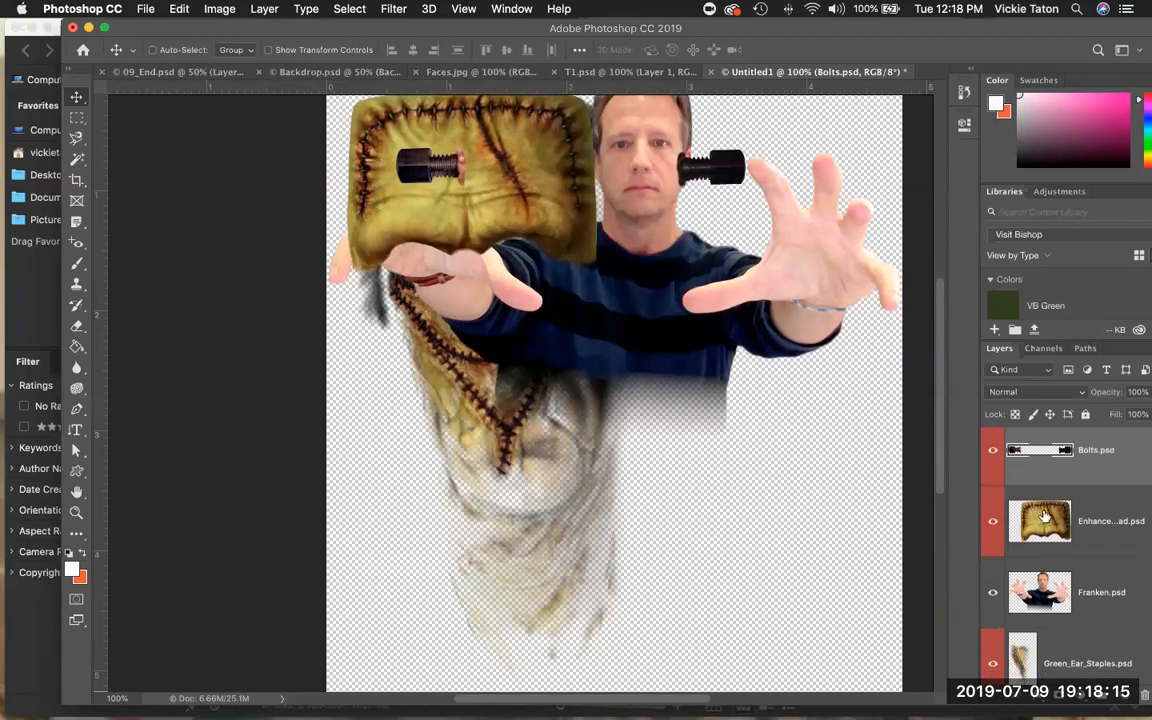
scroll(1040, 500, down, 3)
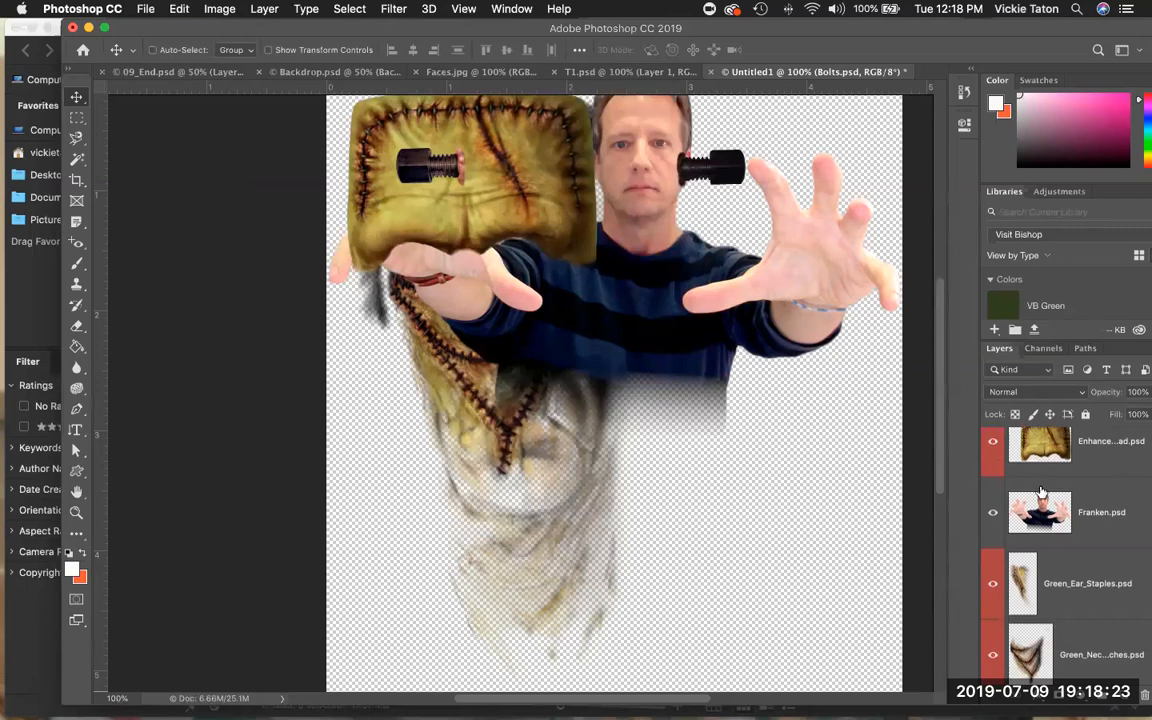
scroll(1008, 490, down, 5)
scroll(1013, 514, up, 4)
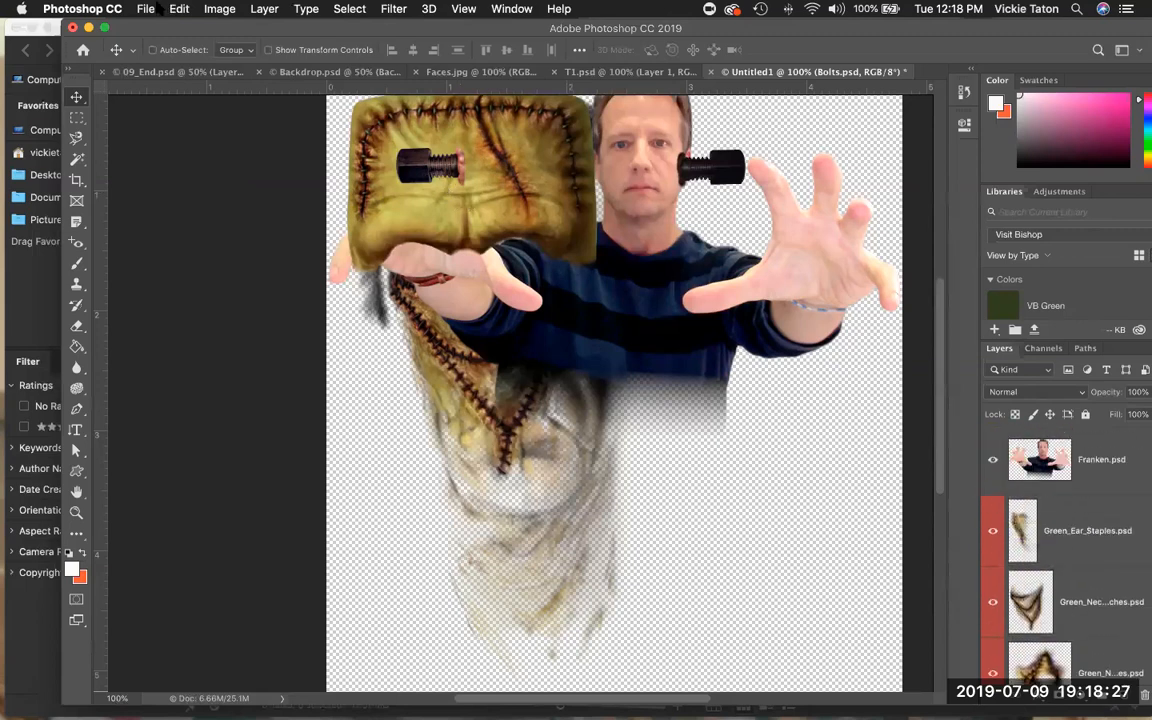
drag(155, 27, 99, 27)
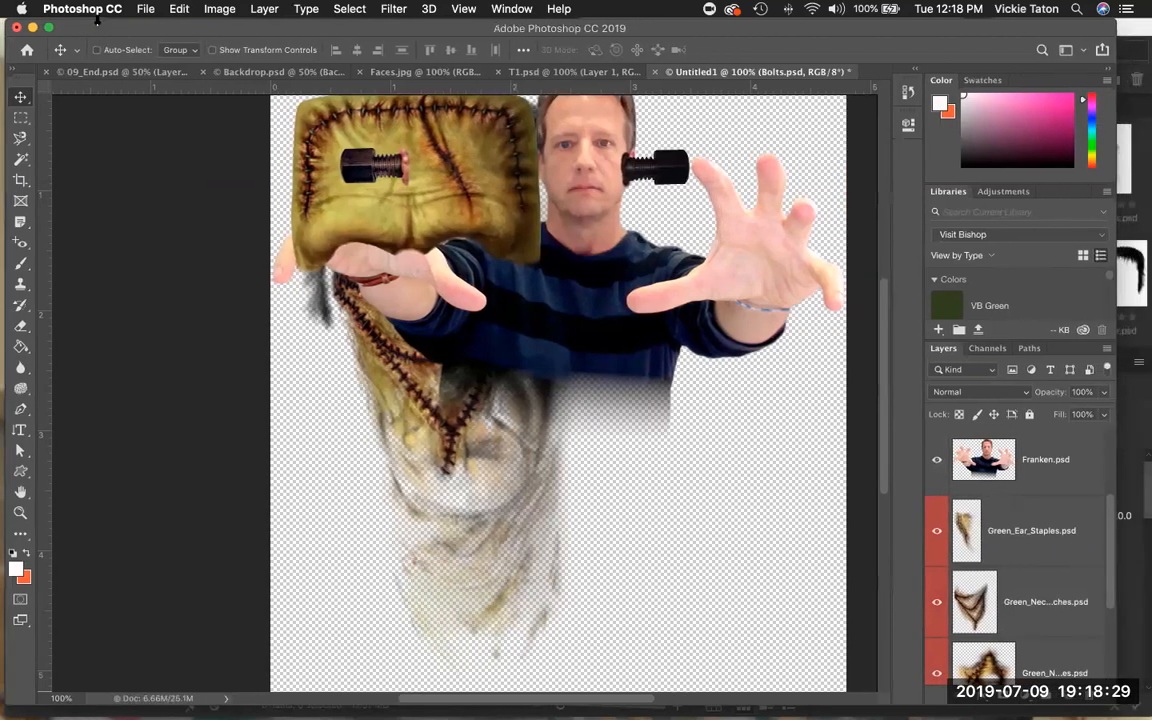
click(145, 10)
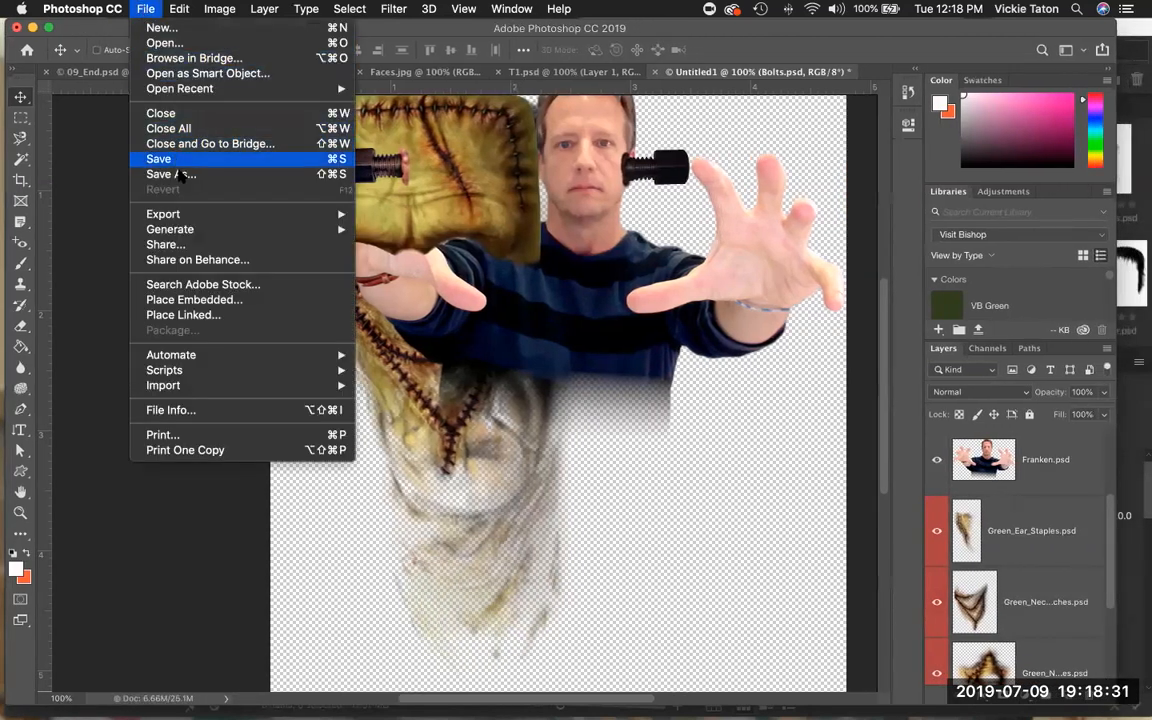
click(172, 174)
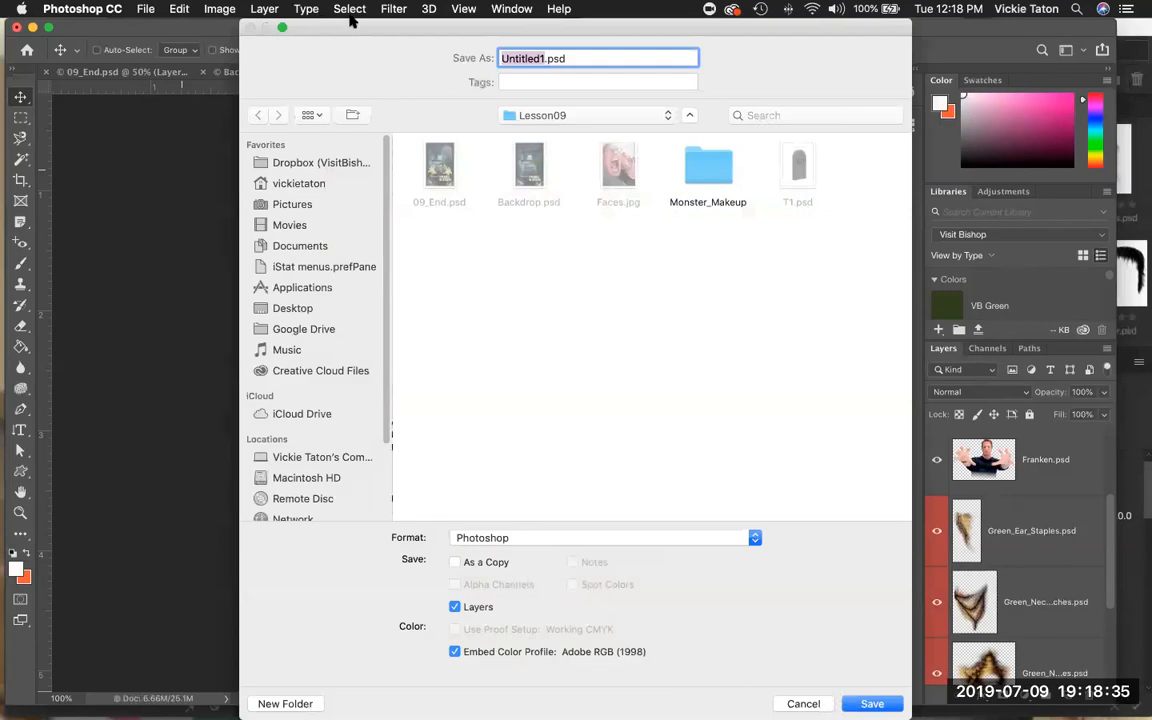
text(09worki)
text(ng)
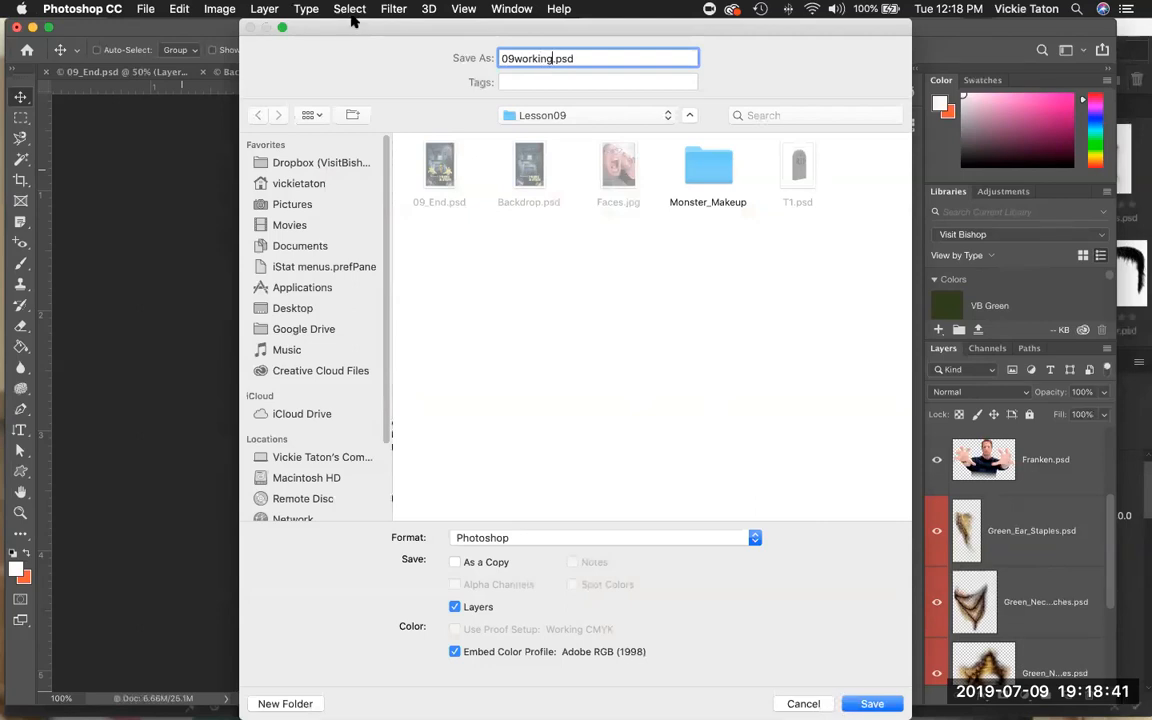
click(586, 113)
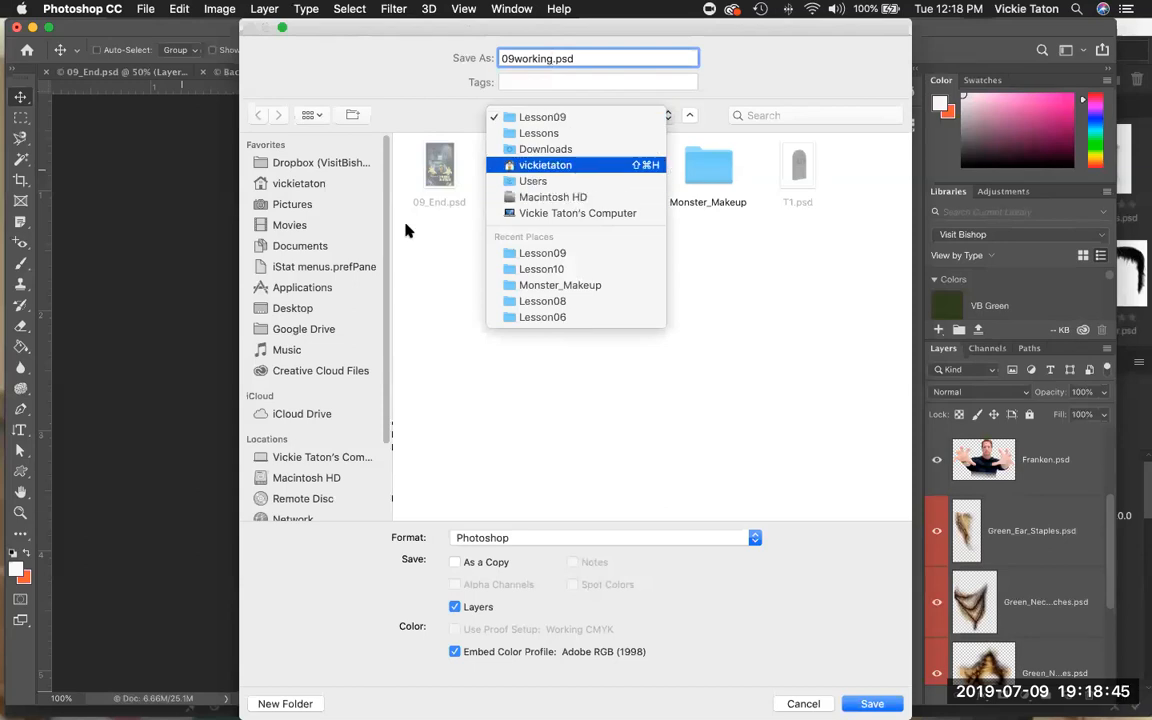
click(296, 316)
click(292, 310)
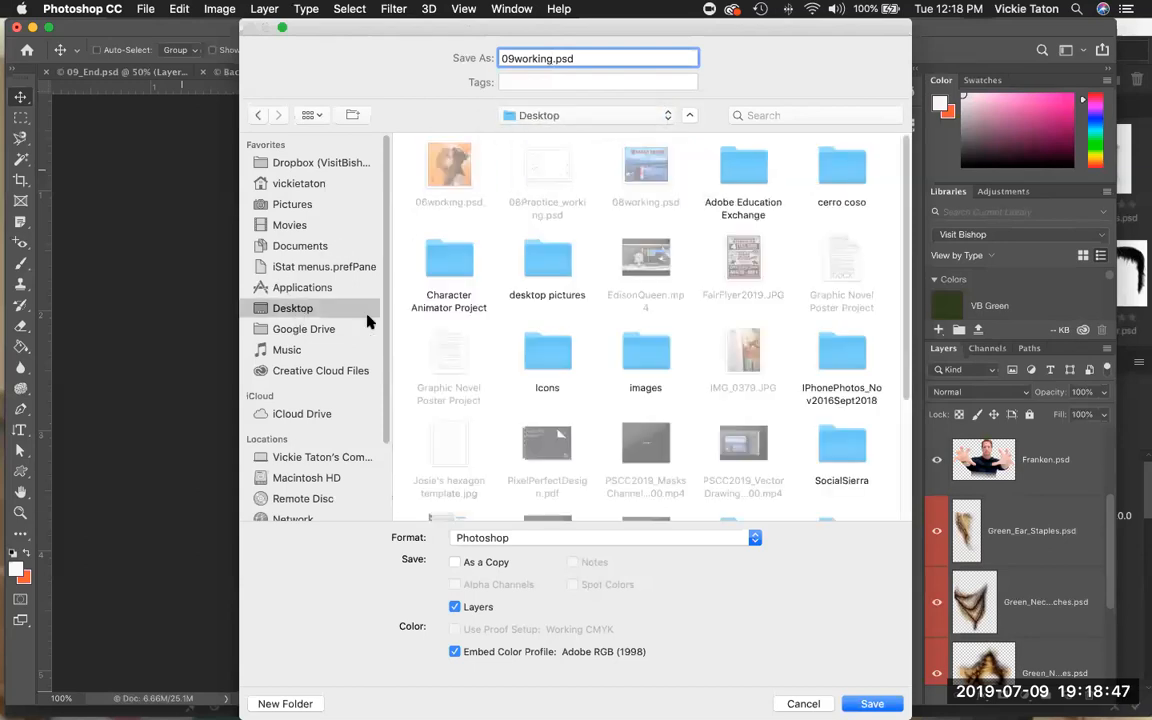
click(878, 703)
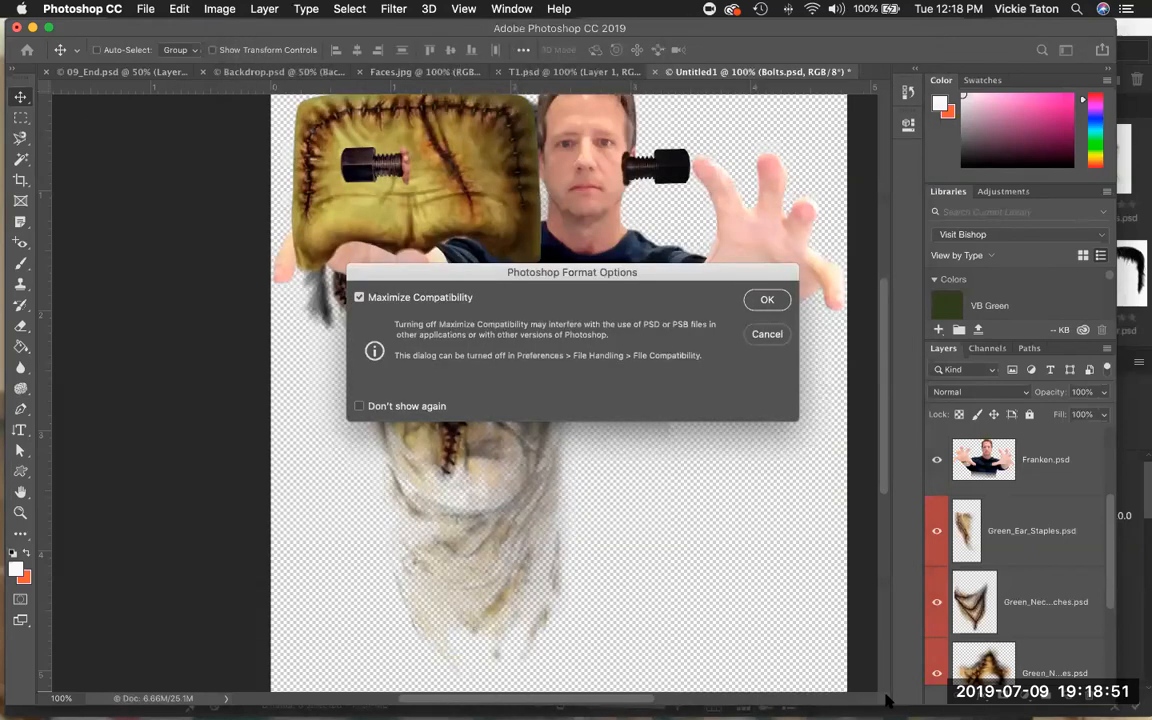
click(767, 300)
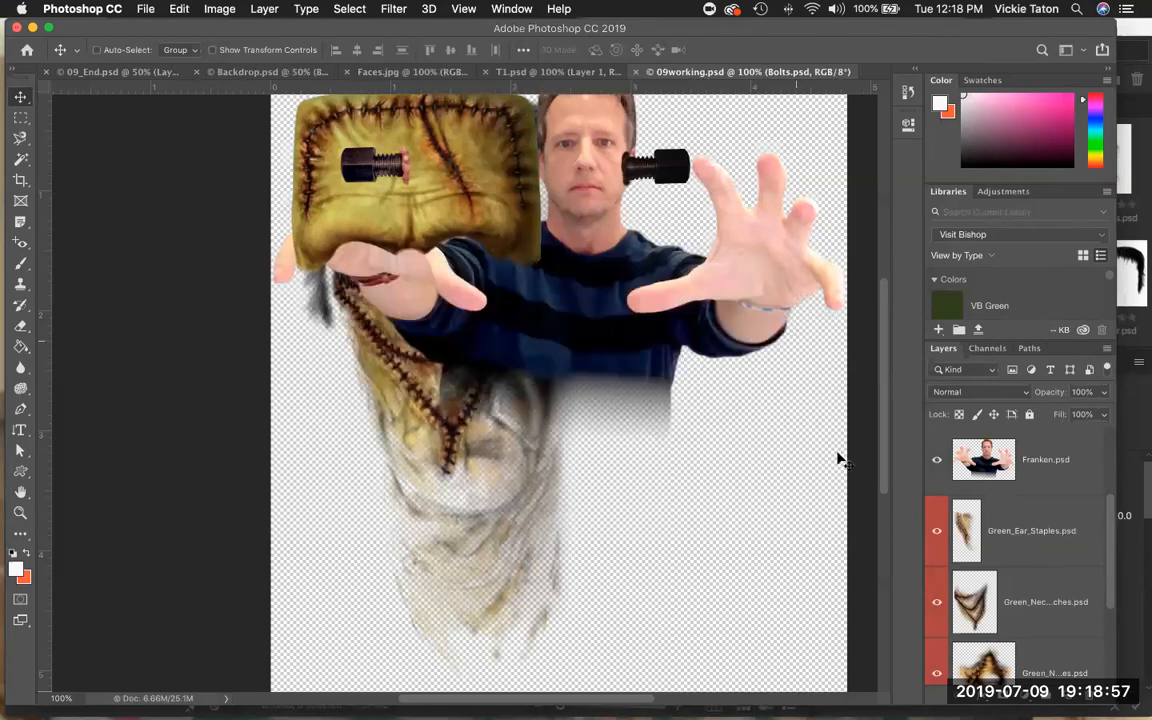
Move the Monster_Hair layer to the top of the layer stack.
scroll(997, 549, down, 2)
scroll(997, 549, up, 5)
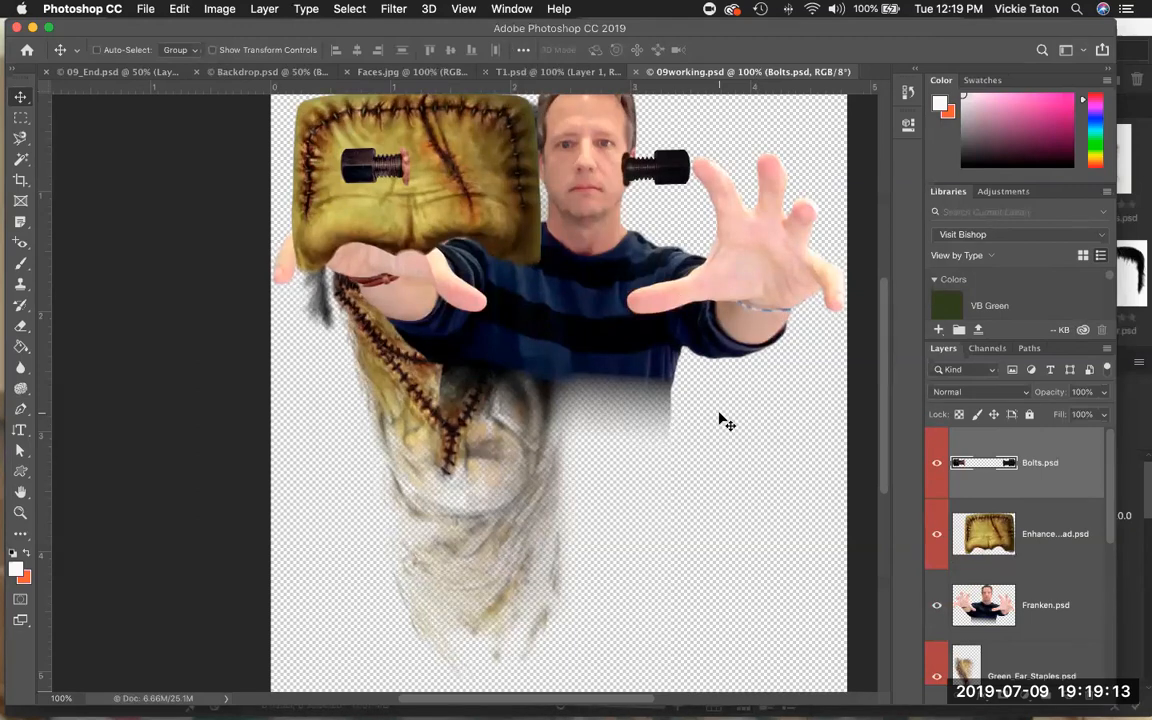
scroll(1000, 551, down, 4)
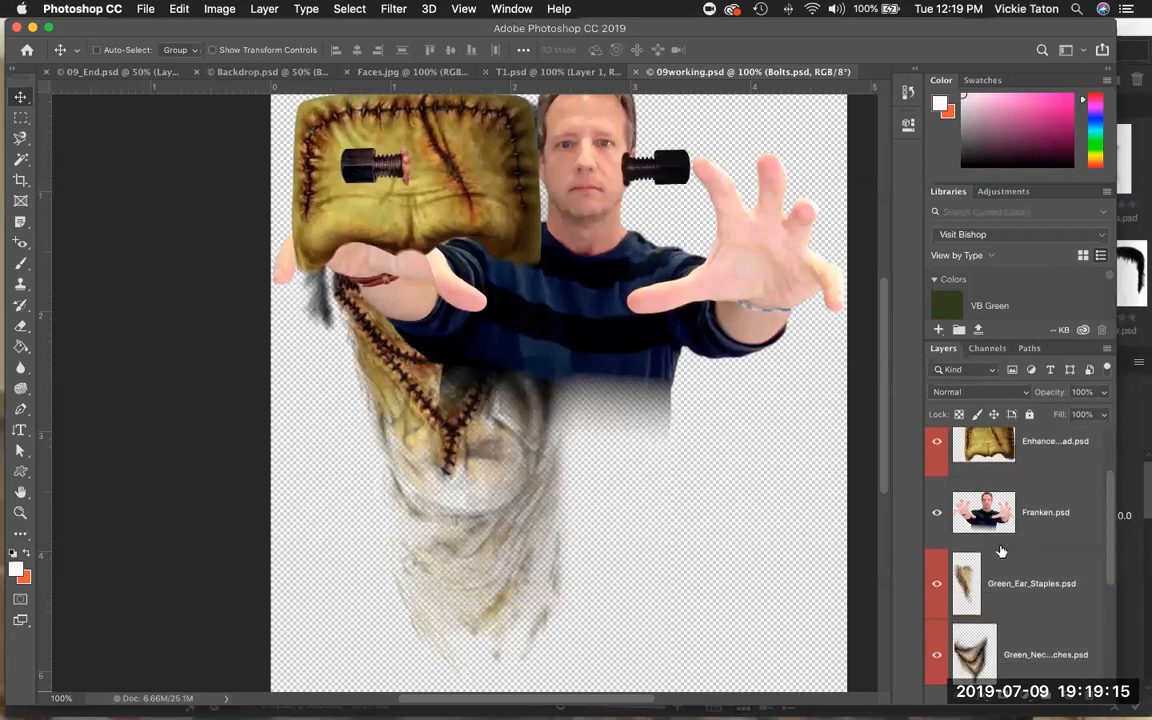
scroll(1000, 551, down, 4)
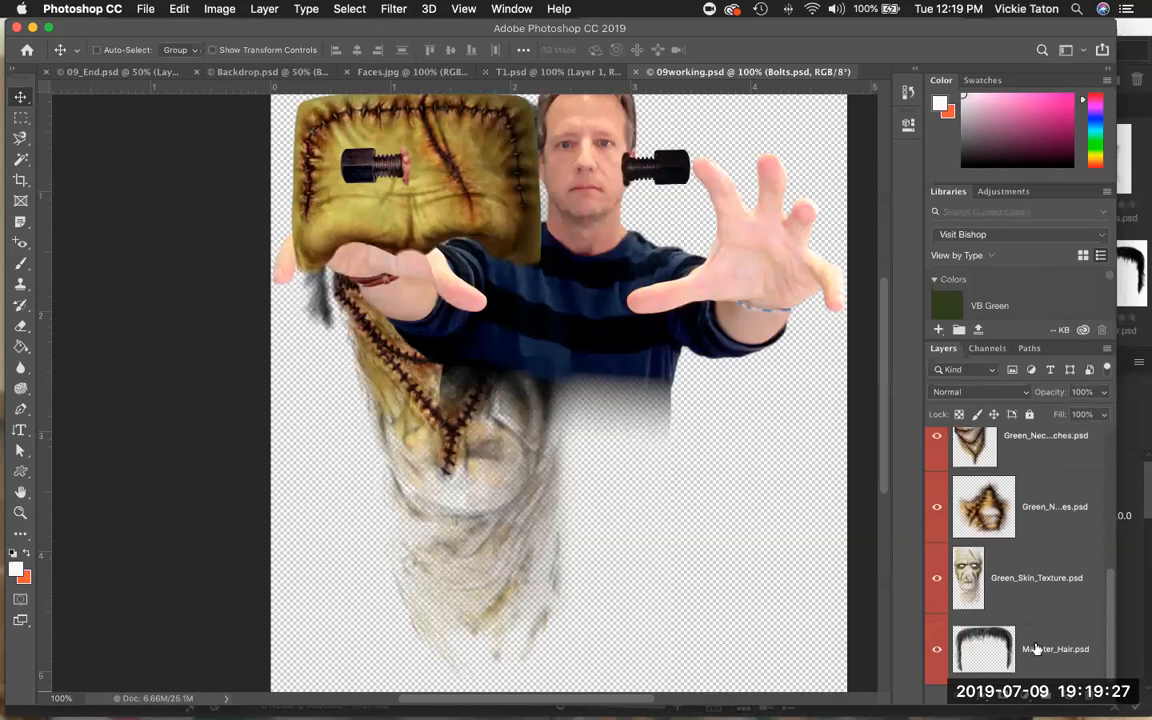
drag(1040, 647, 1060, 462)
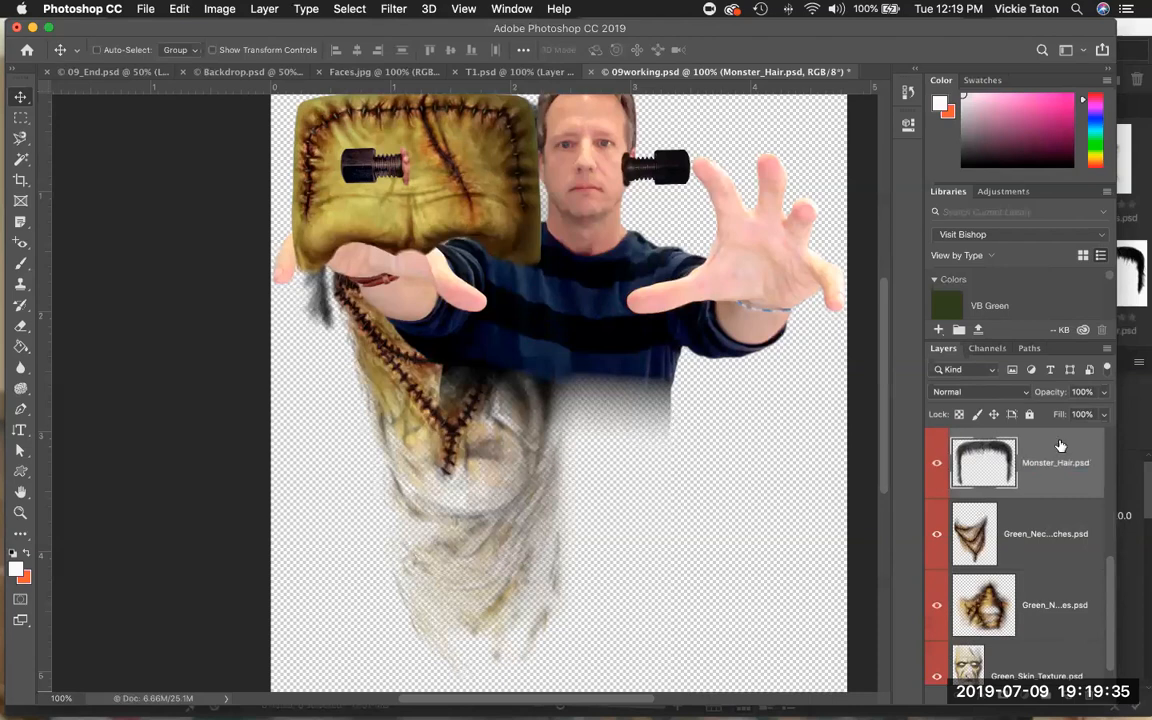
scroll(1072, 481, up, 4)
drag(1059, 612, 1061, 441)
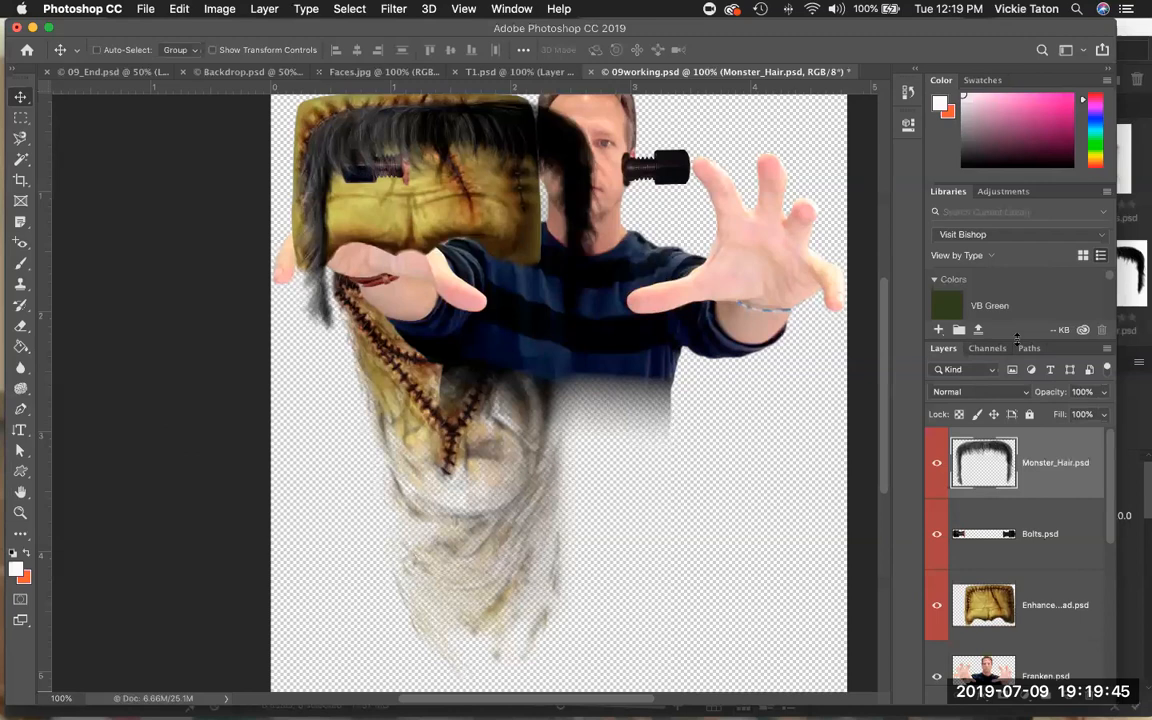
Move the Franken.psd layer to the bottom of the stack and shift its photo downward in the canvas.
drag(1017, 337, 1013, 310)
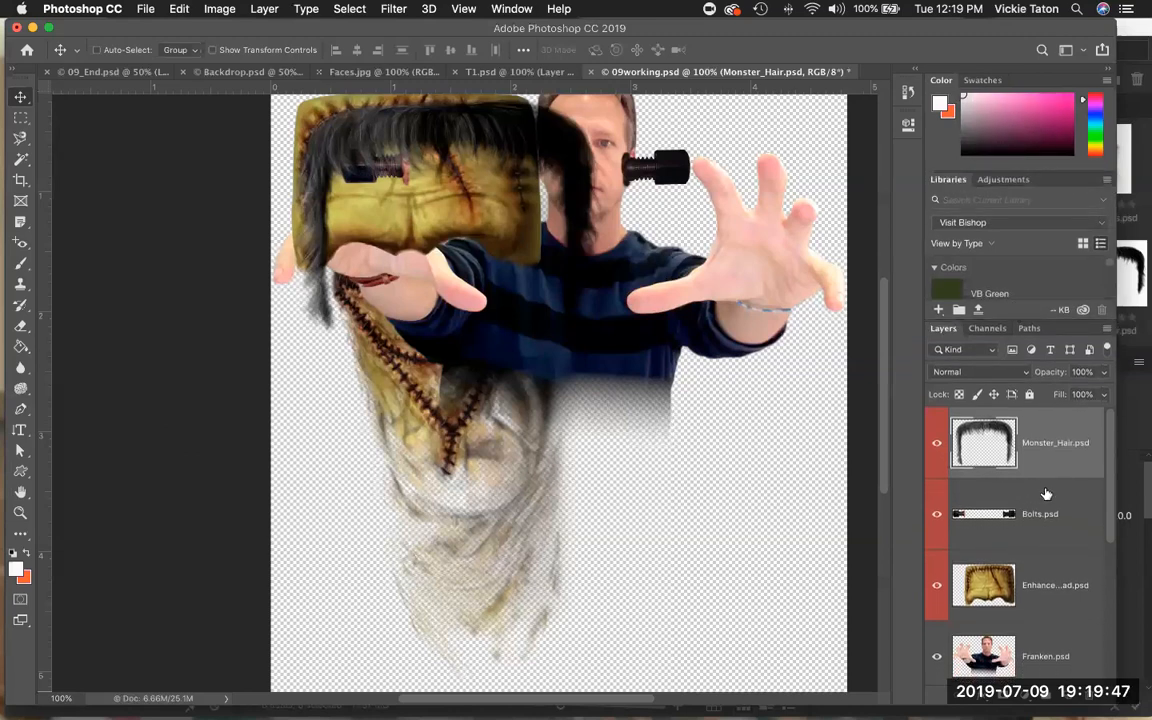
scroll(1045, 495, down, 5)
scroll(1045, 495, up, 5)
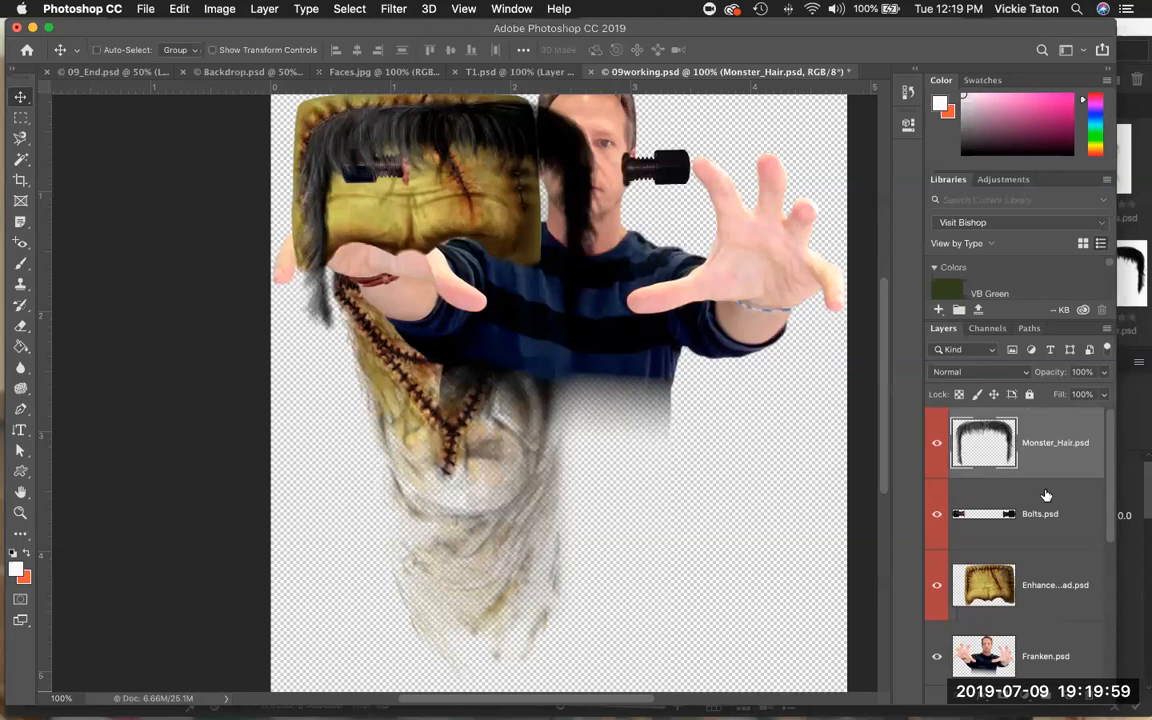
scroll(1054, 520, down, 3)
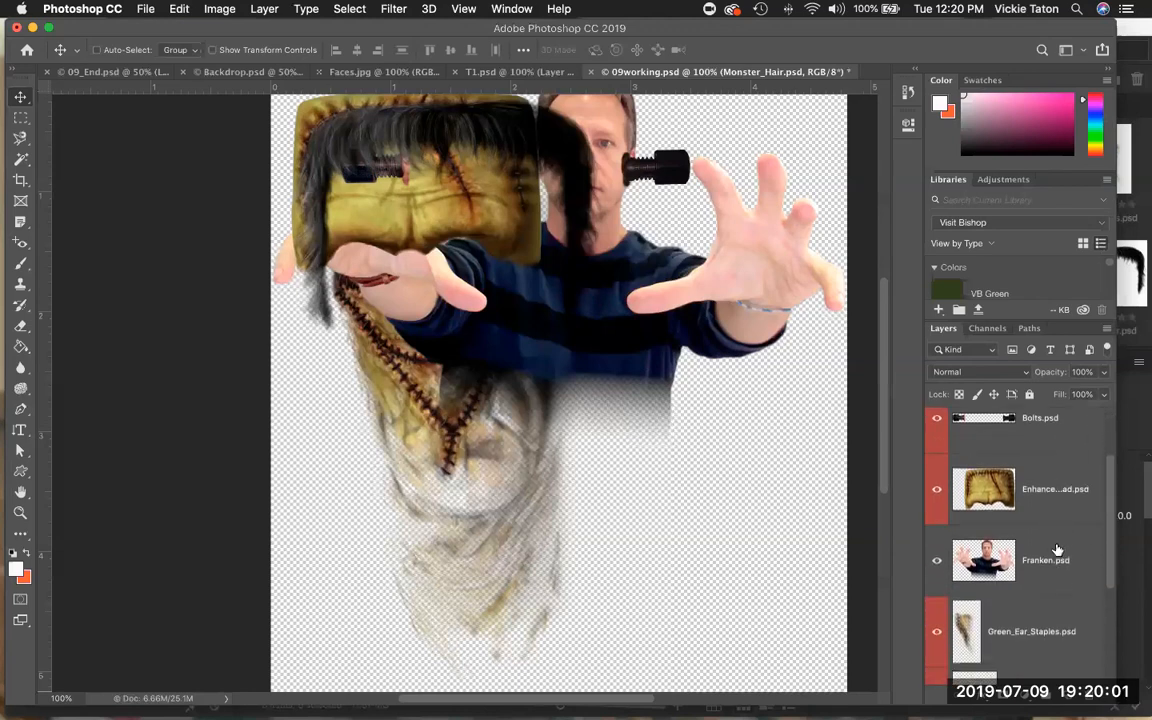
drag(1044, 551, 1036, 658)
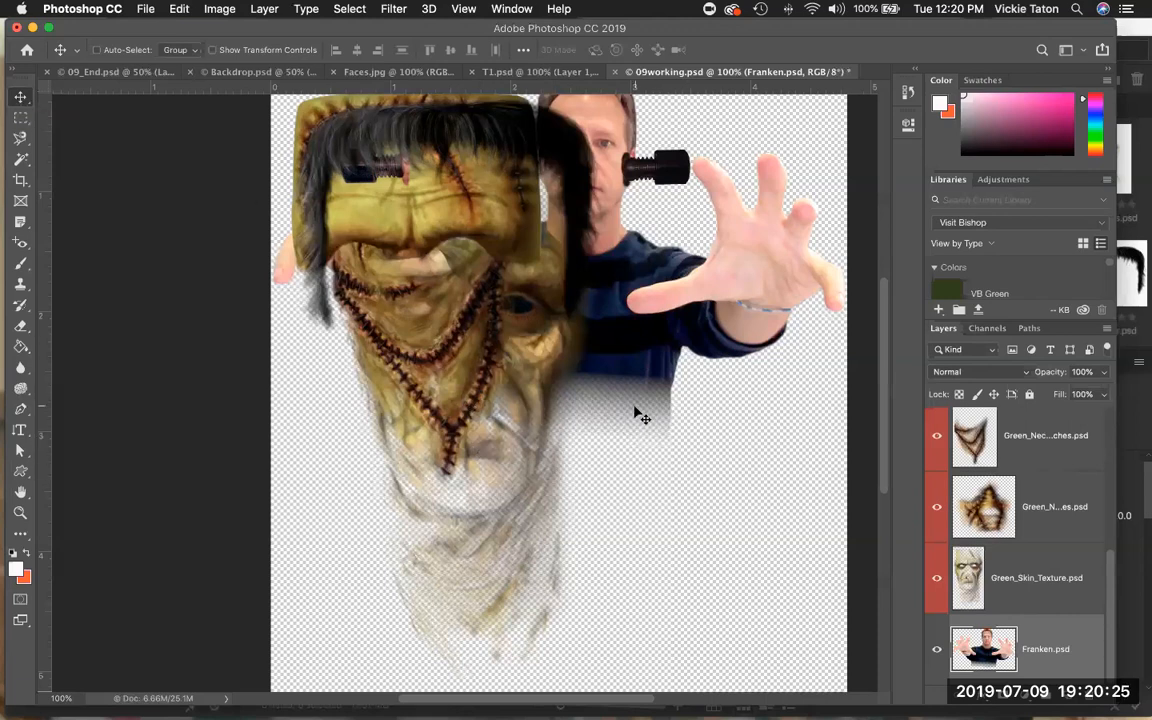
drag(642, 501, 643, 661)
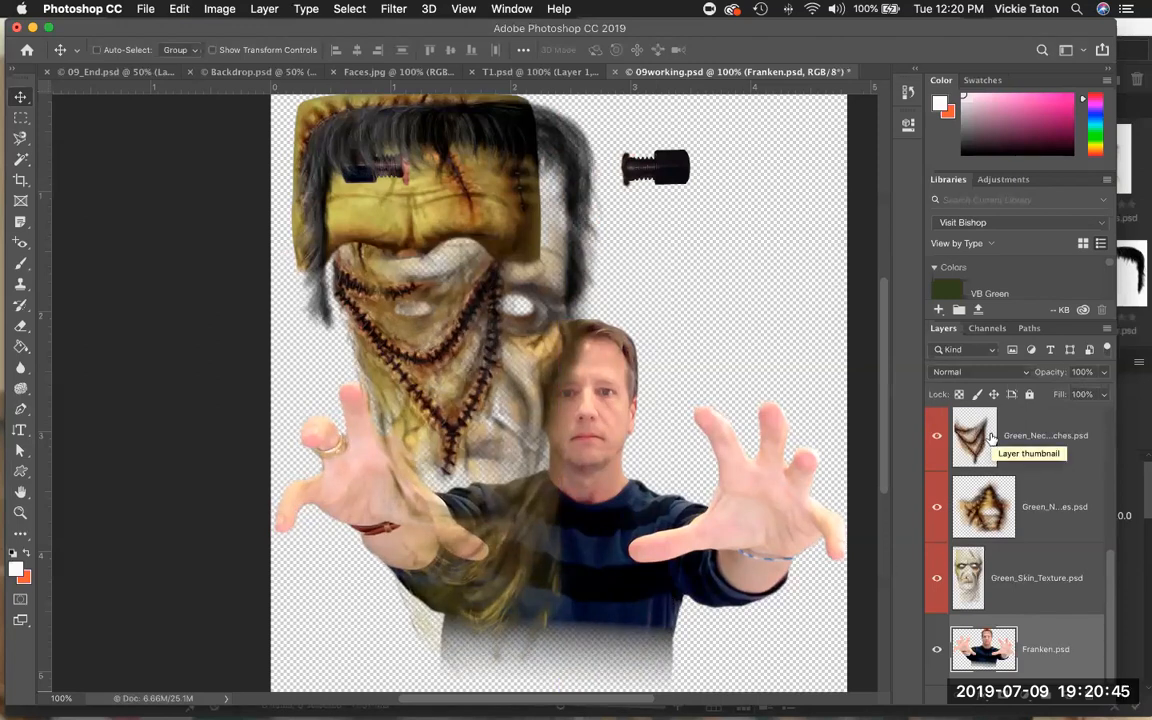
Select all makeup layers from Monster_Hair down to Green_Skin_Texture and scale them to about 53% by 50%, moving them onto the face.
scroll(991, 437, up, 4)
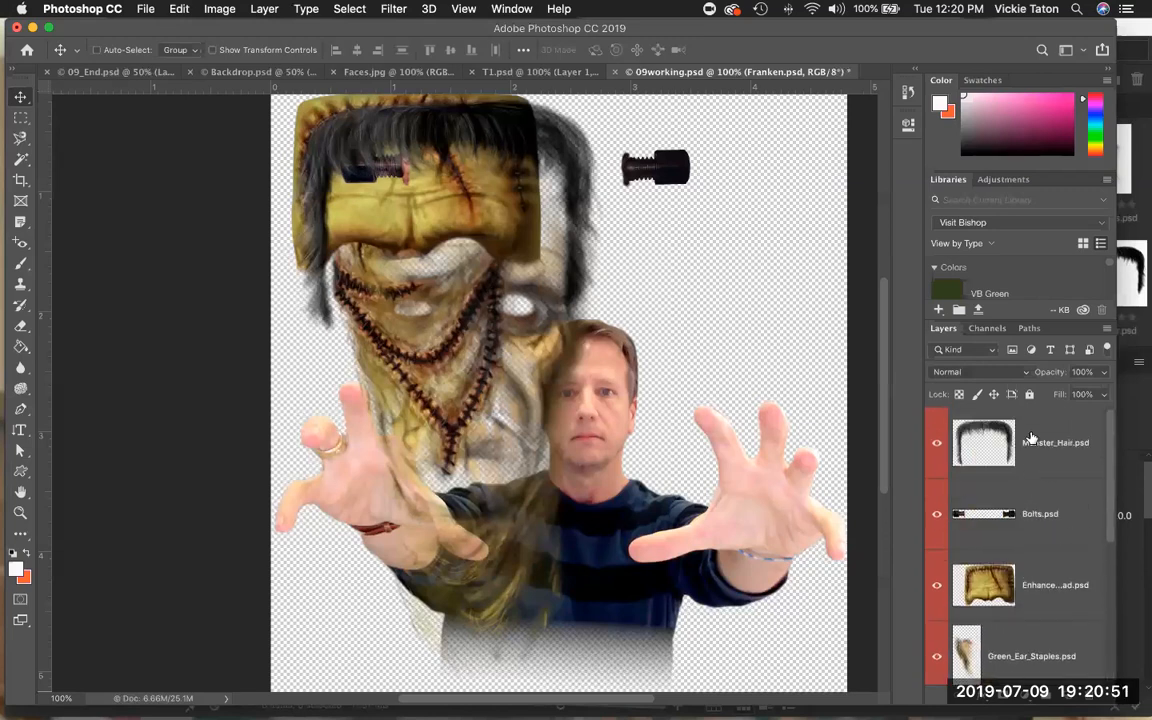
click(1031, 437)
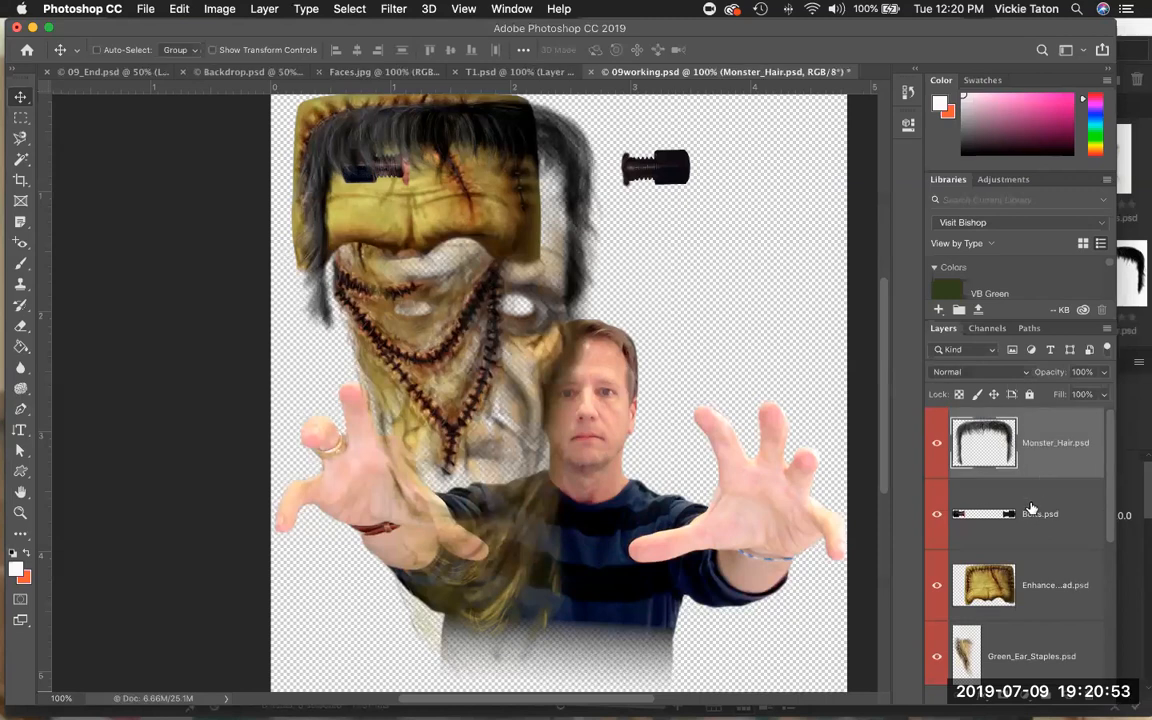
scroll(1031, 508, down, 3)
scroll(1031, 508, down, 1)
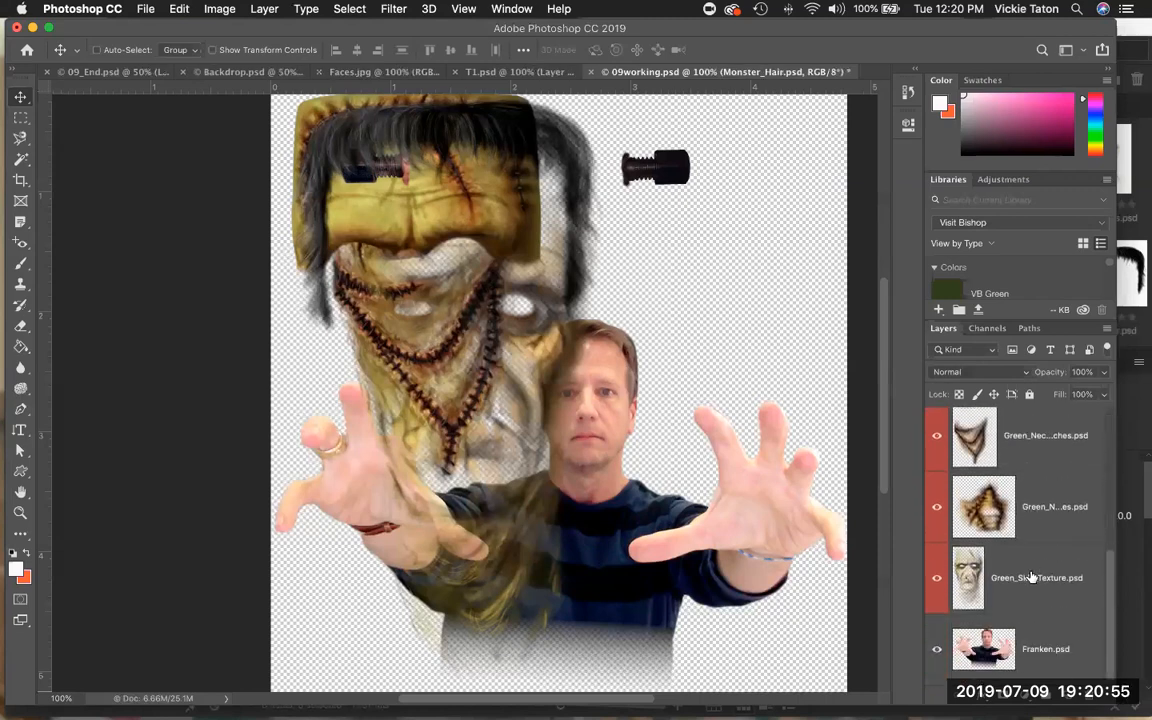
shift+click(1031, 577)
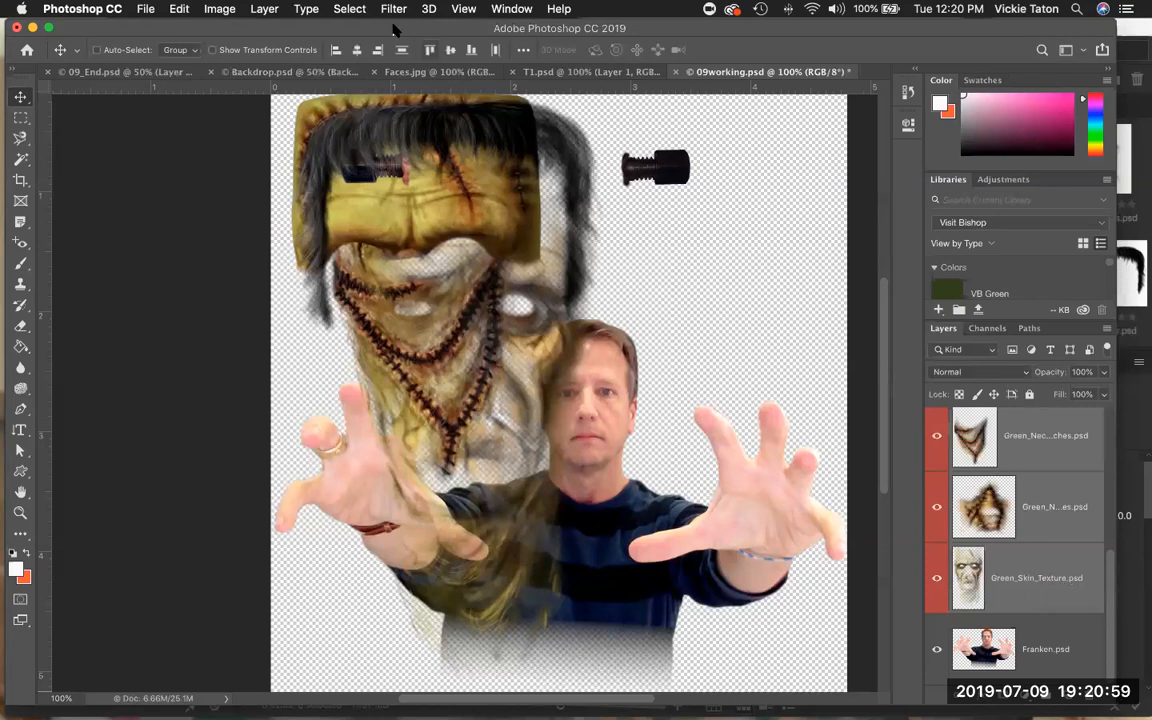
click(178, 10)
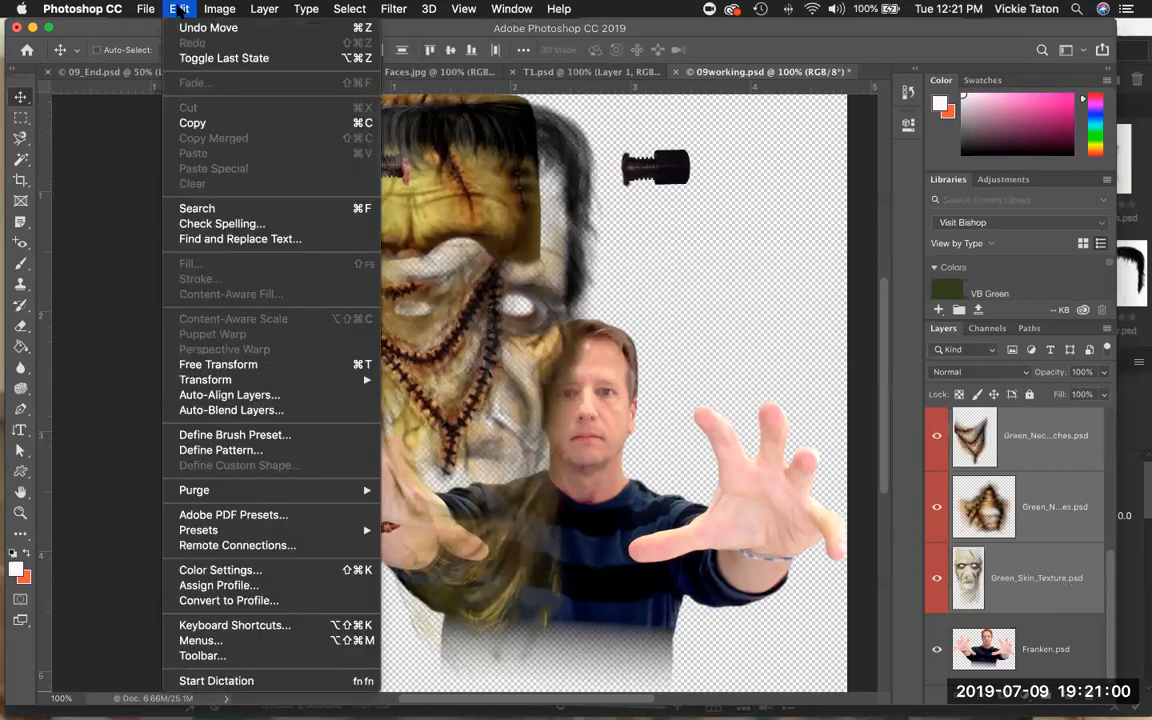
click(226, 366)
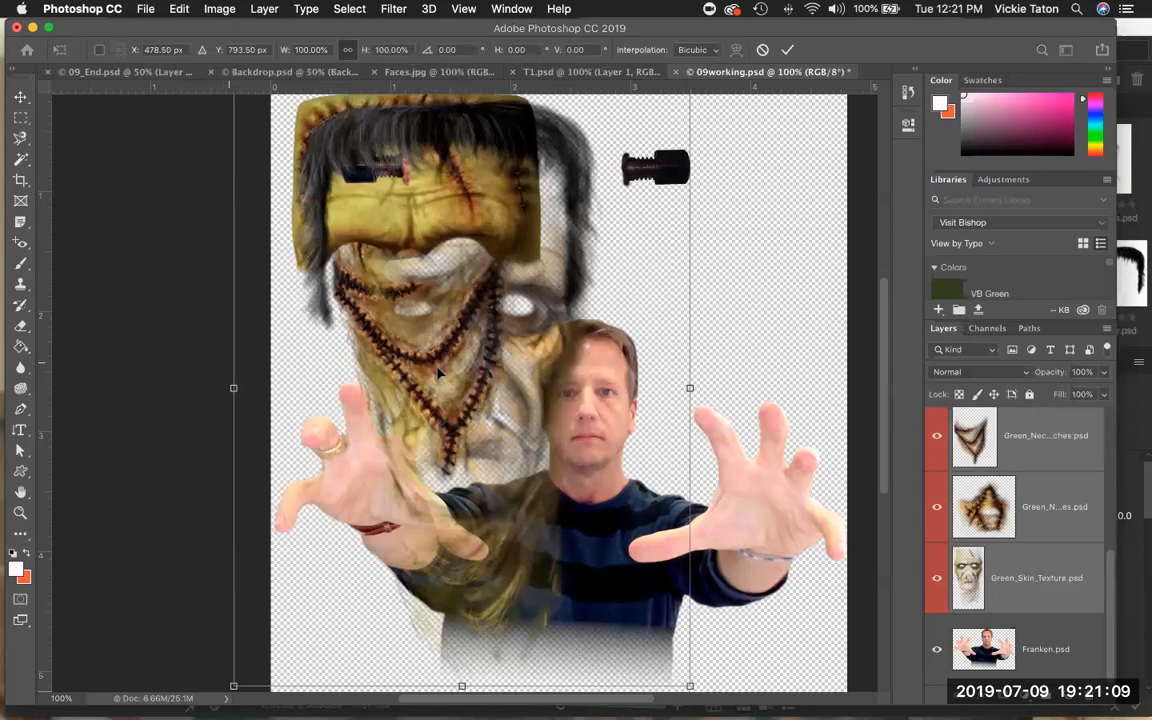
scroll(186, 264, up, 3)
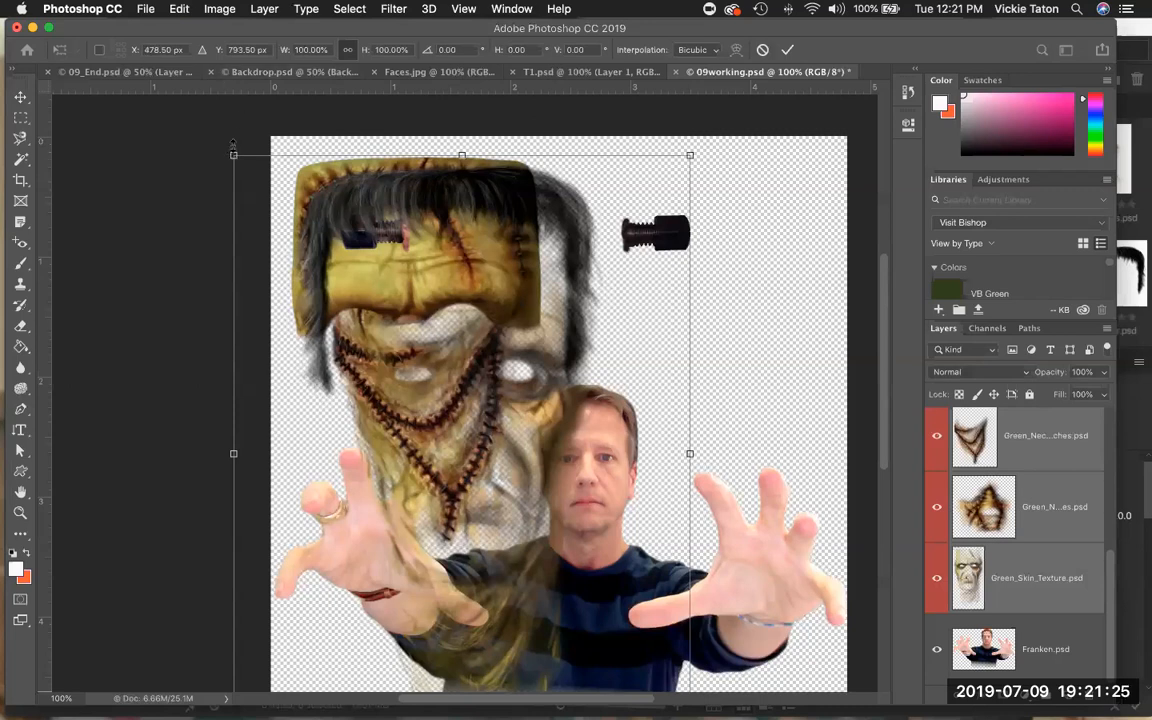
drag(233, 156, 449, 453)
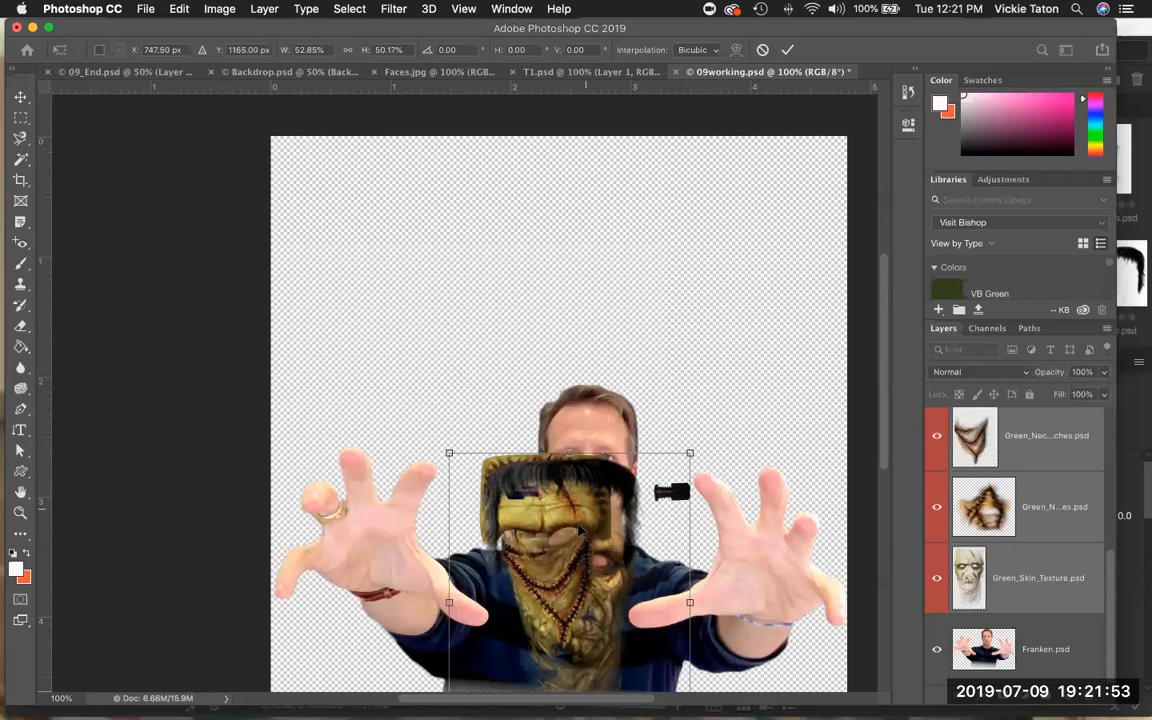
drag(578, 530, 594, 418)
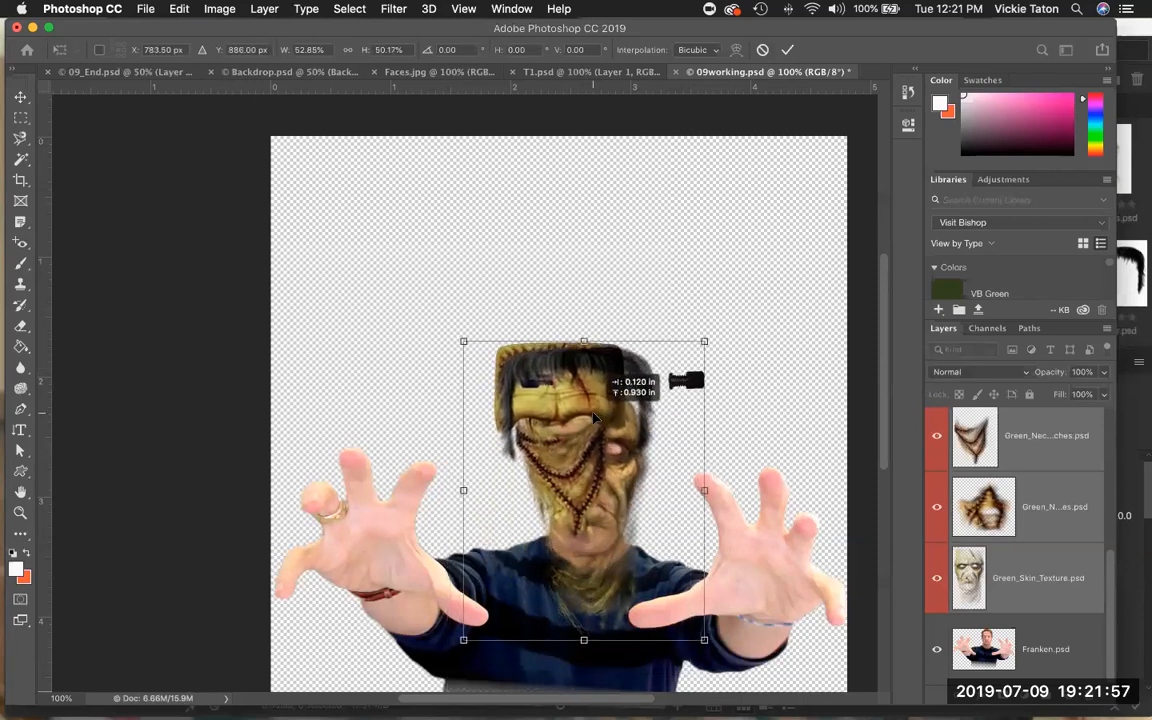
drag(599, 423, 596, 420)
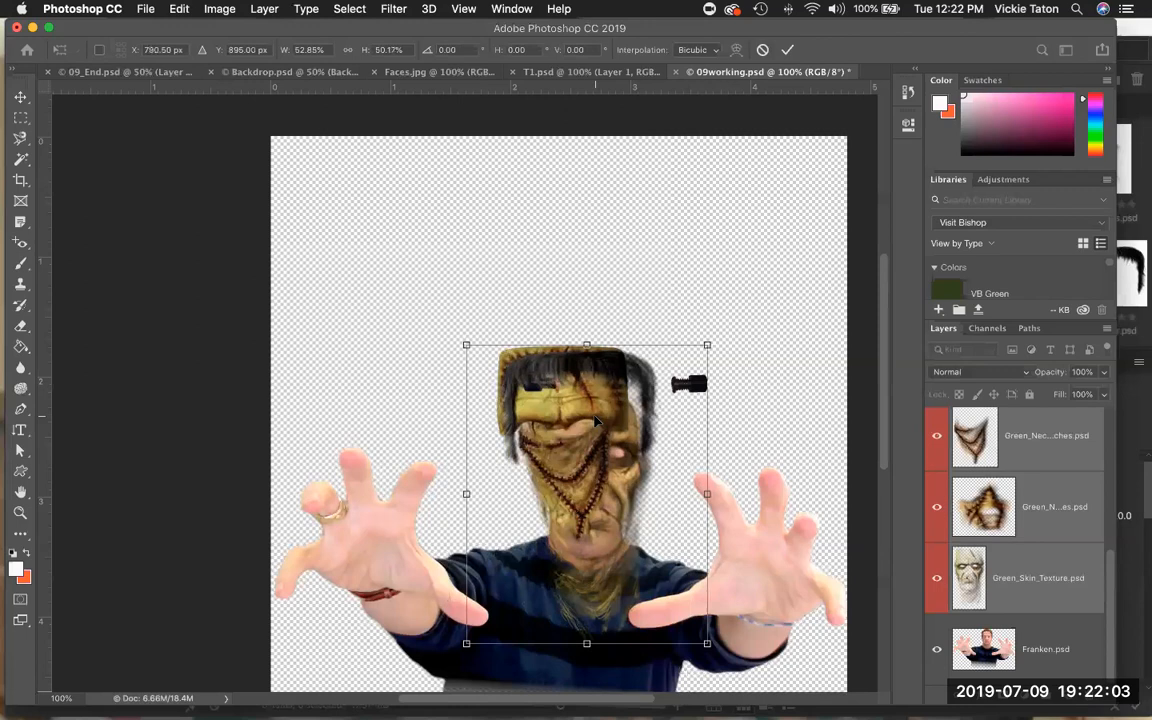
click(789, 50)
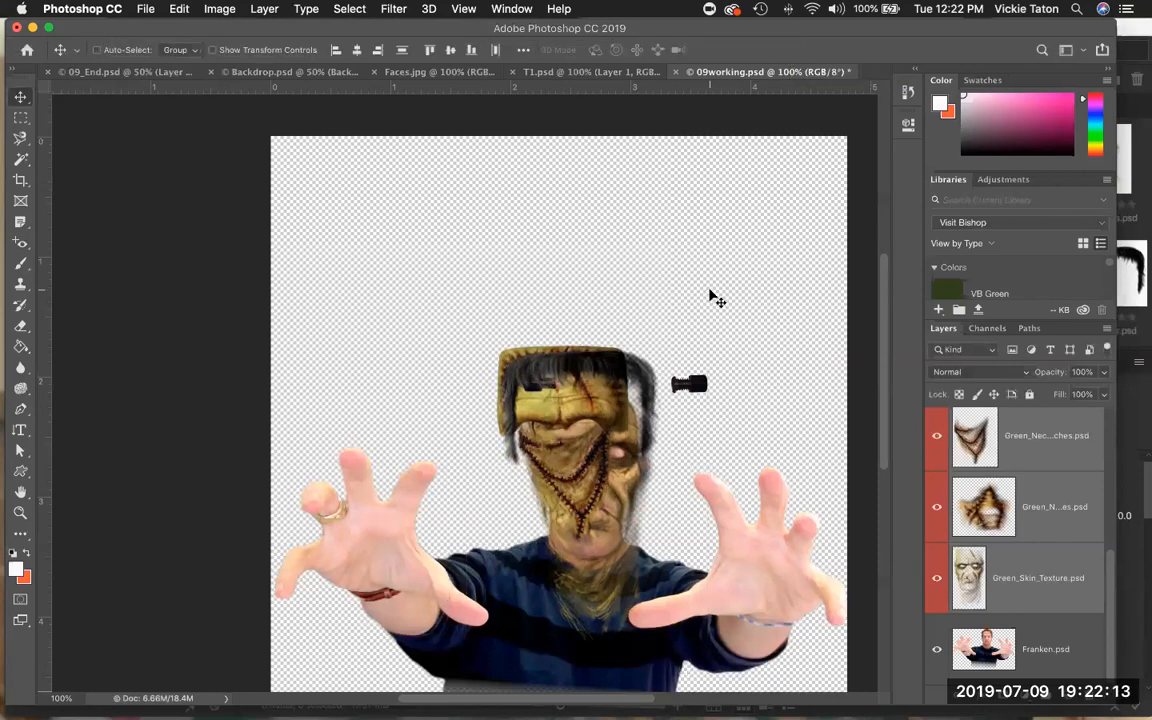
Zoom in to 200% on the face and hide every makeup layer except Green_Skin_Texture.
click(20, 512)
click(531, 447)
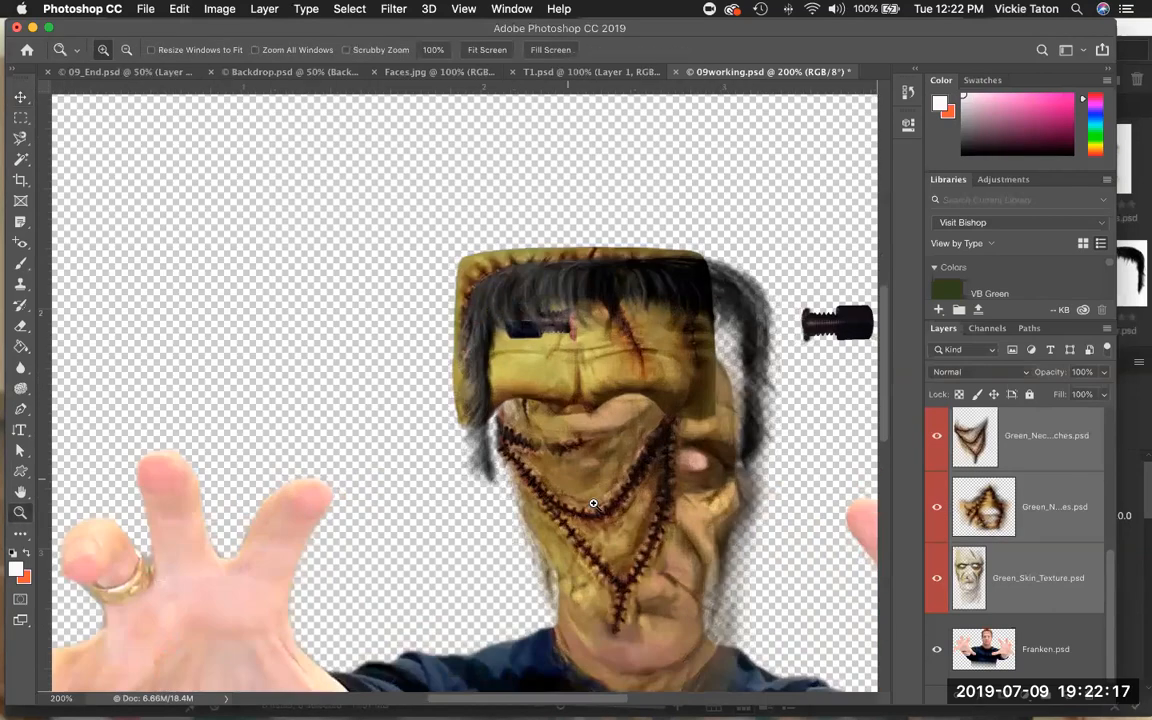
drag(605, 510, 481, 413)
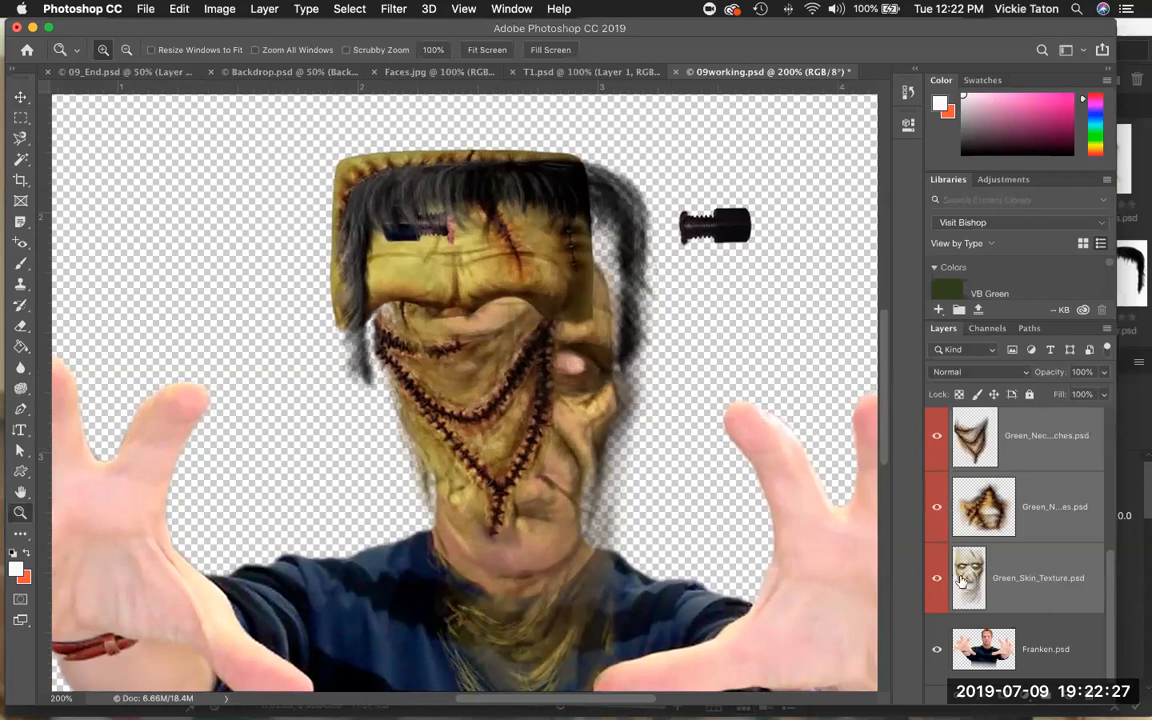
drag(942, 489, 942, 441)
scroll(942, 441, up, 4)
click(935, 427)
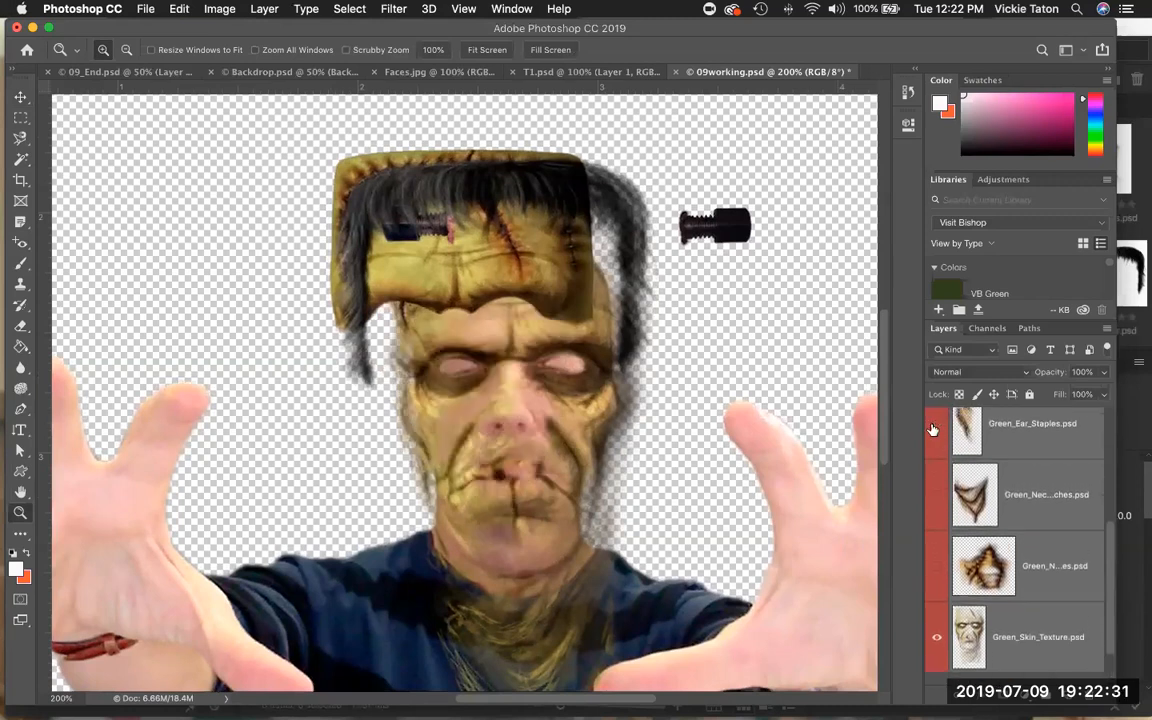
scroll(943, 441, up, 3)
scroll(943, 441, up, 3)
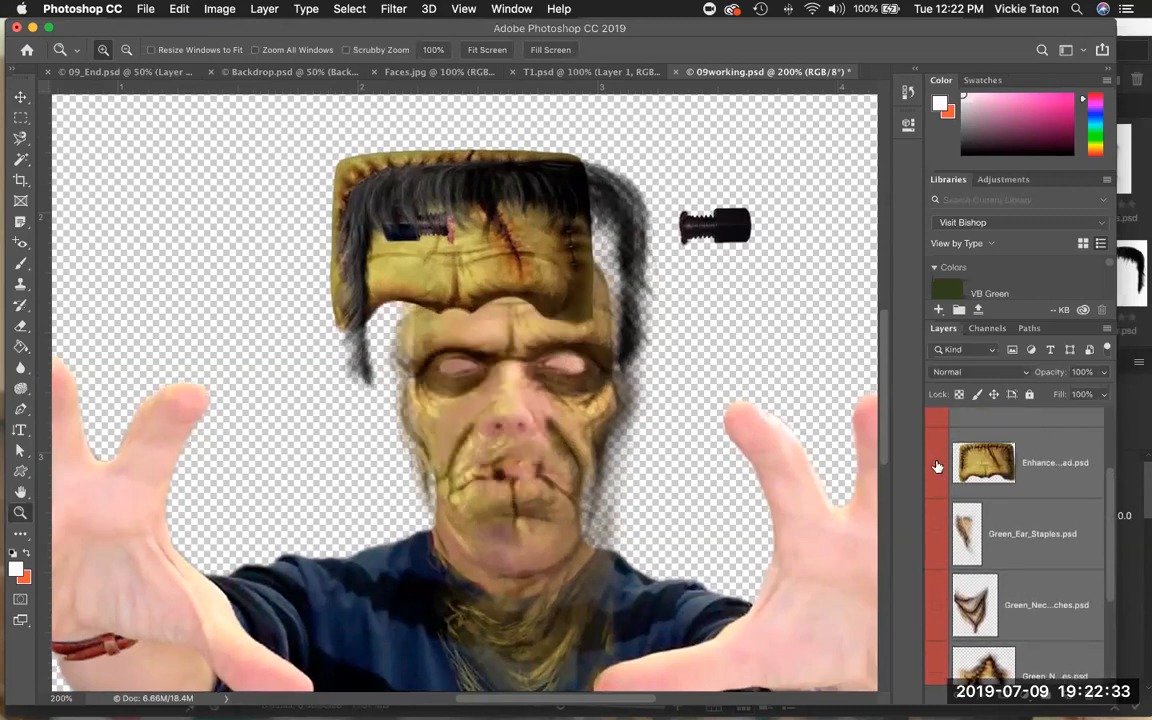
click(937, 464)
scroll(937, 467, up, 2)
click(937, 467)
scroll(937, 465, up, 2)
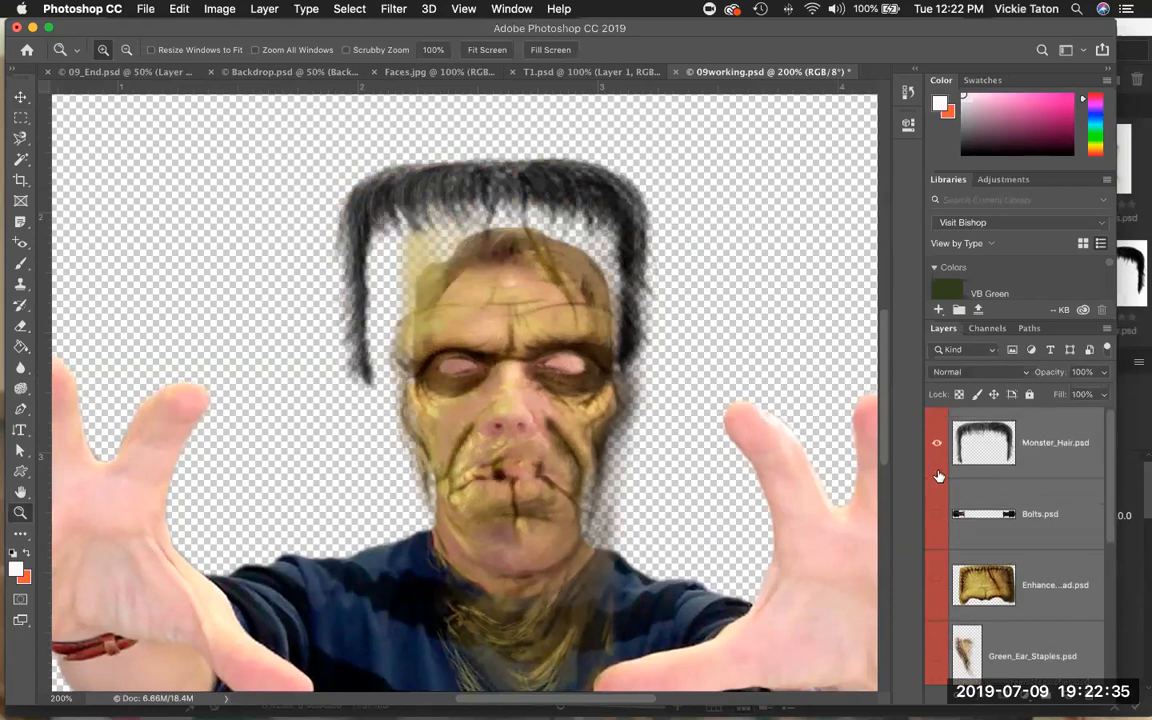
click(936, 447)
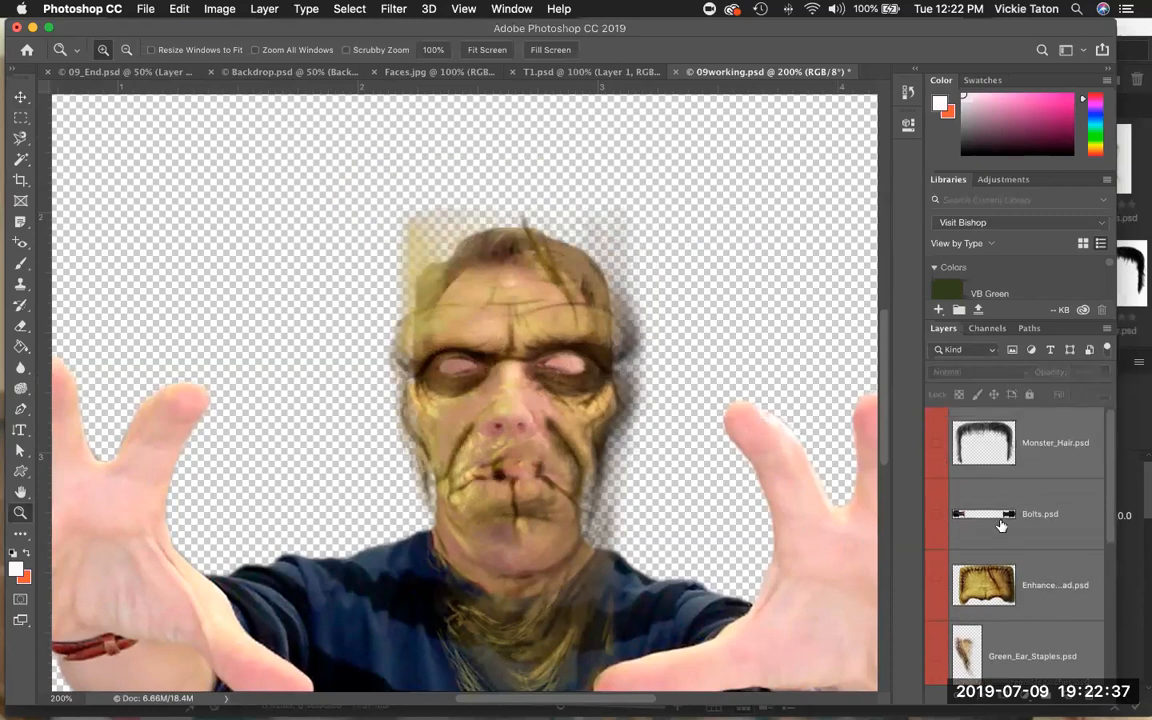
Select the Green_Skin_Texture layer and nudge it slightly downward over the face.
scroll(1001, 515, down, 8)
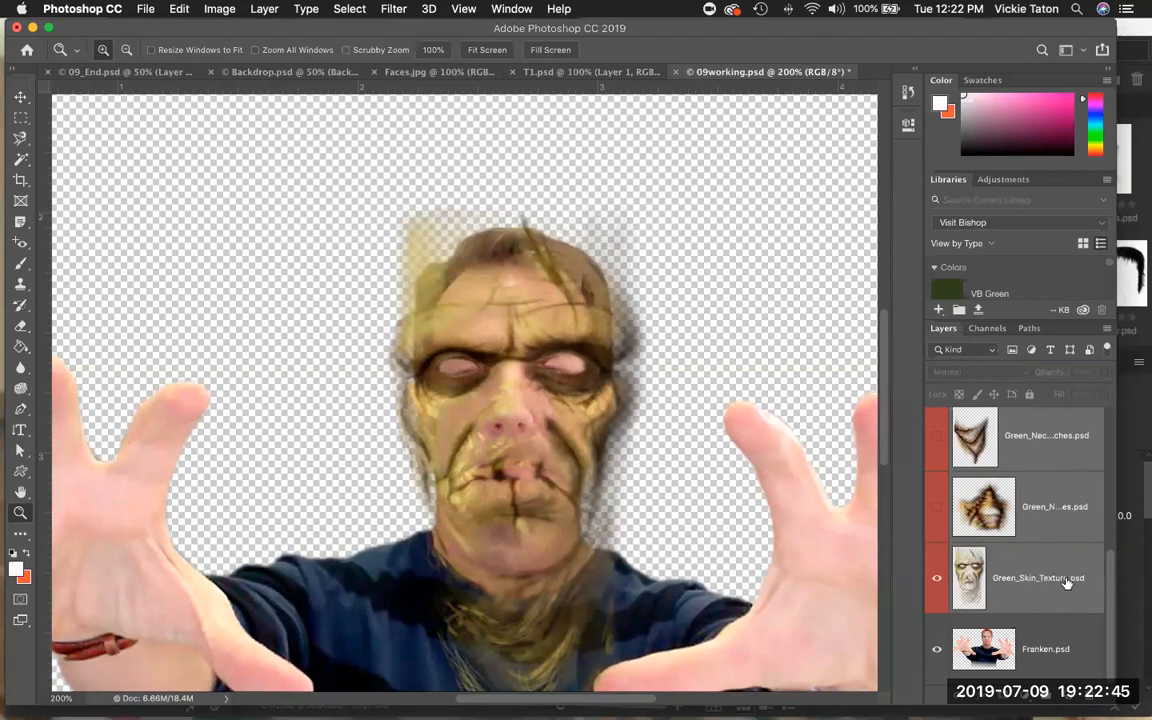
click(1066, 641)
click(1043, 582)
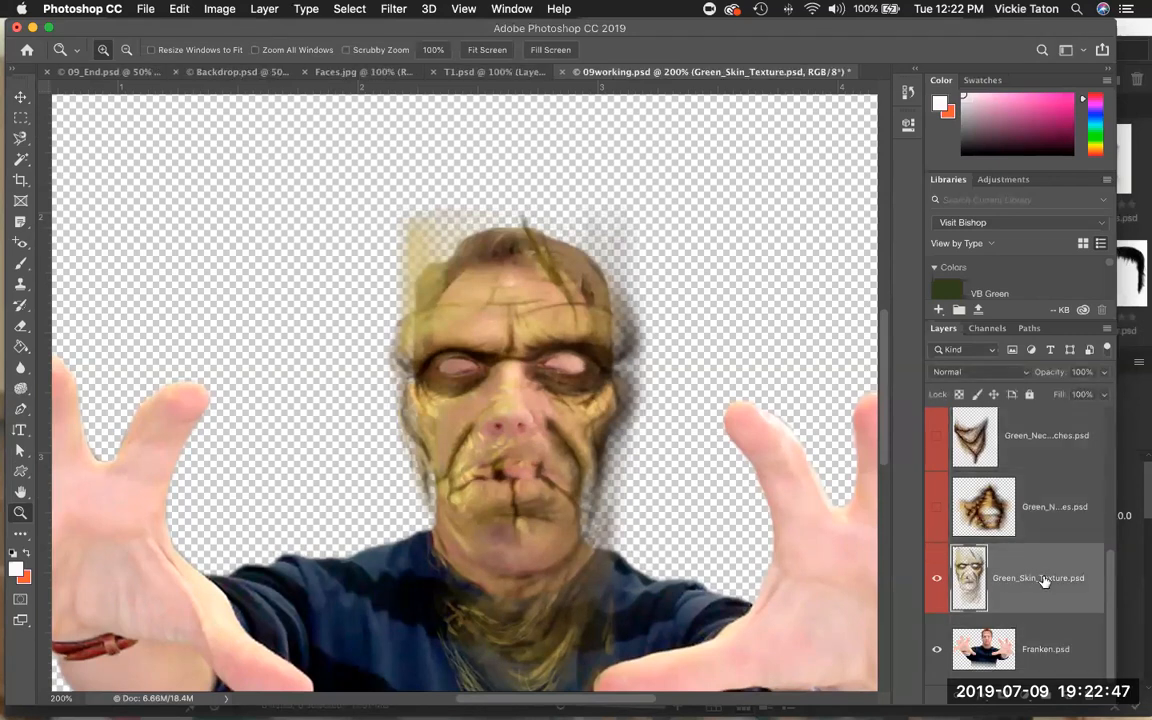
click(20, 97)
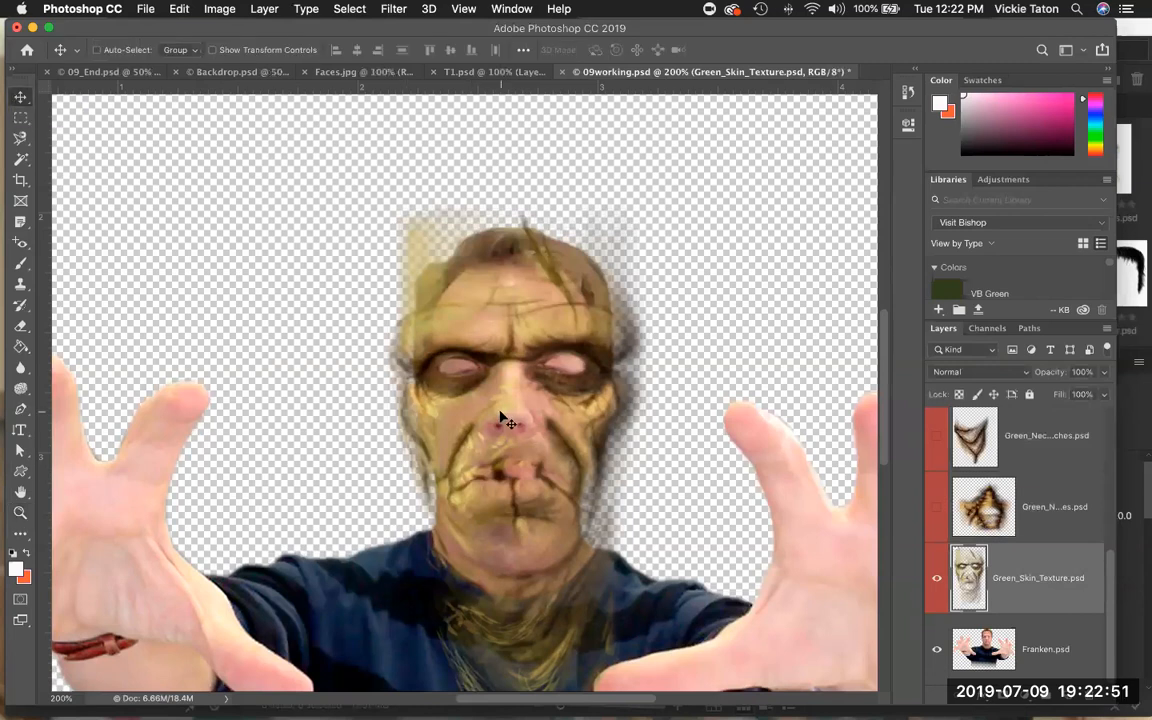
drag(508, 398, 506, 429)
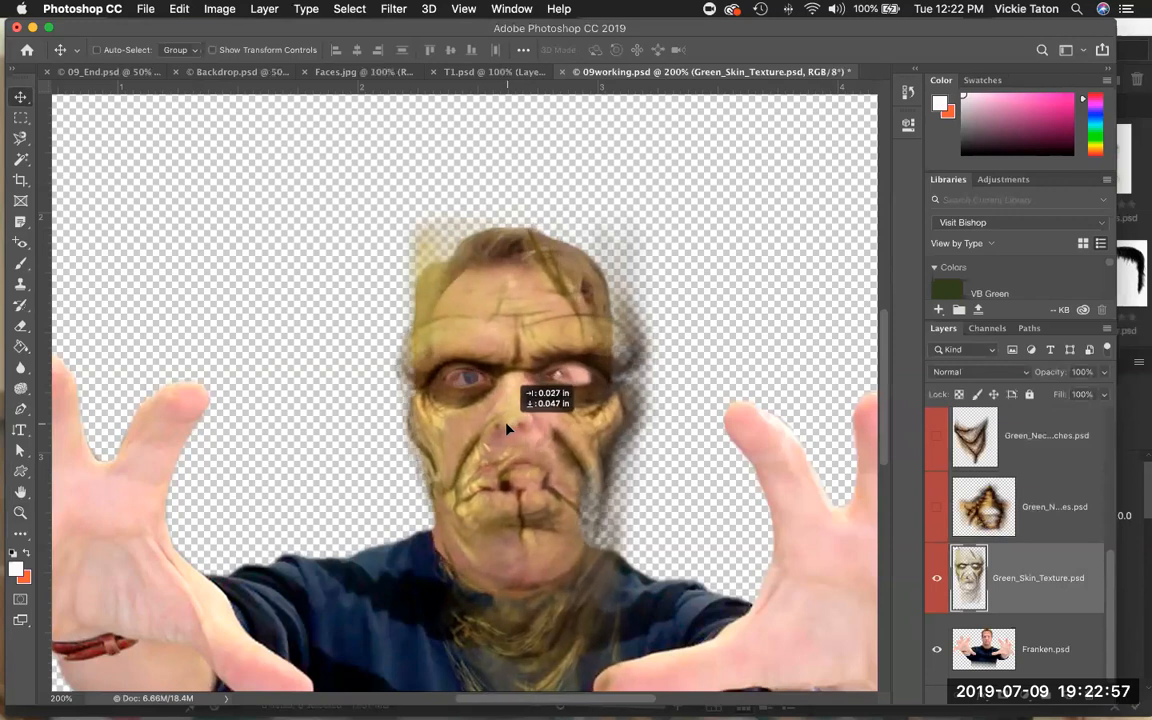
drag(506, 428, 504, 425)
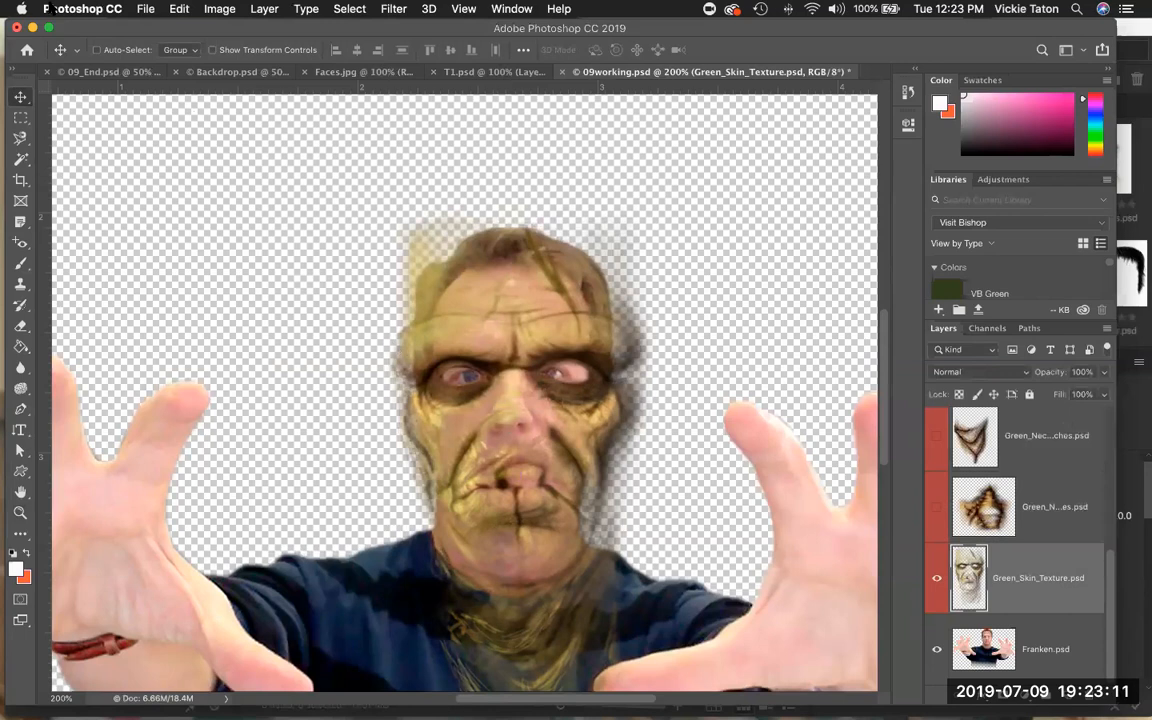
Free Transform the Green_Skin_Texture layer, scaling it proportionally to about 81% and repositioning it to fit the face.
click(176, 9)
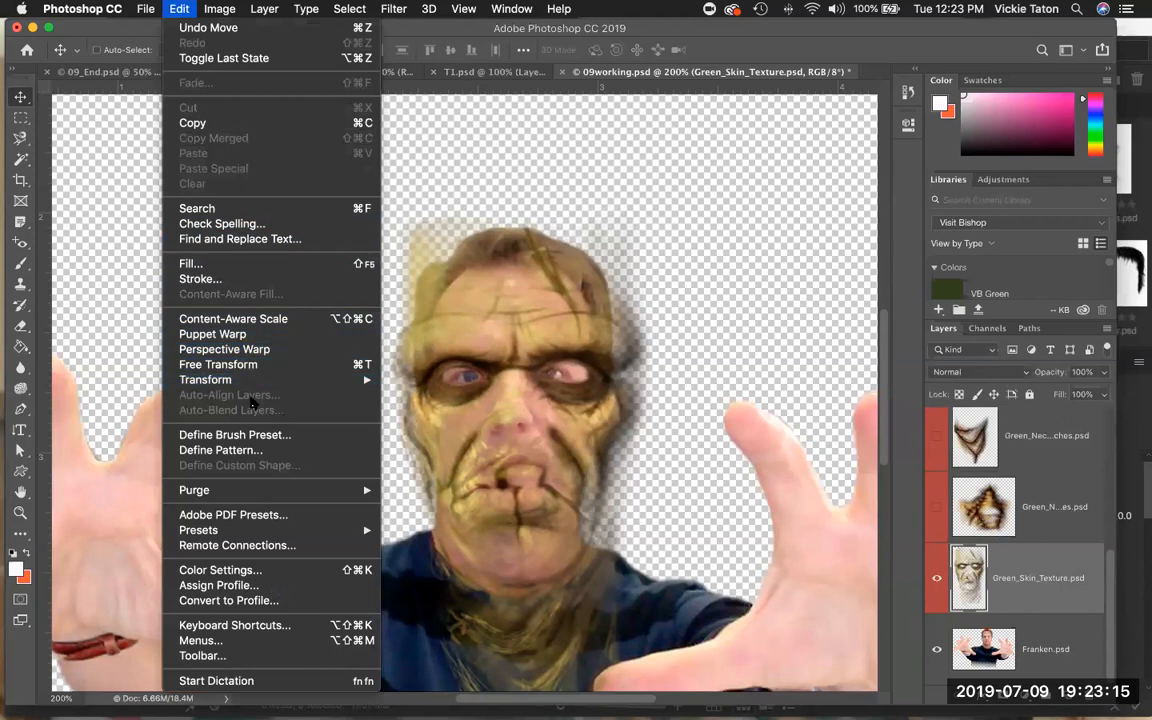
click(246, 366)
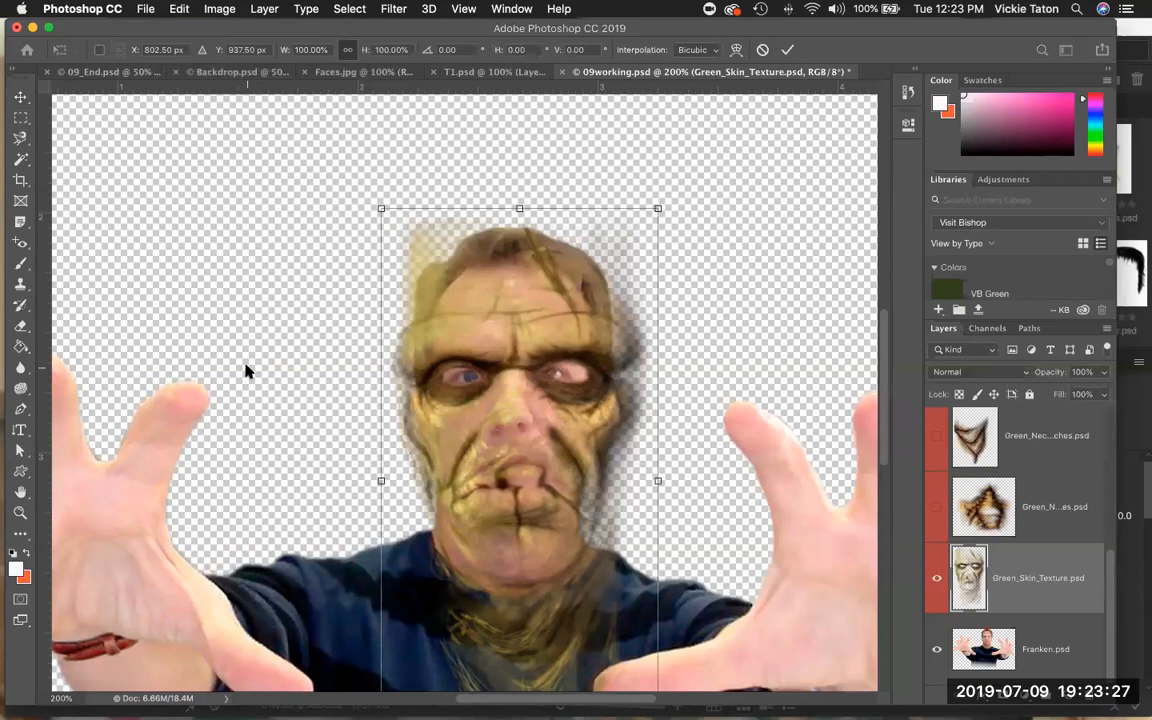
key(Down)
key(Down)
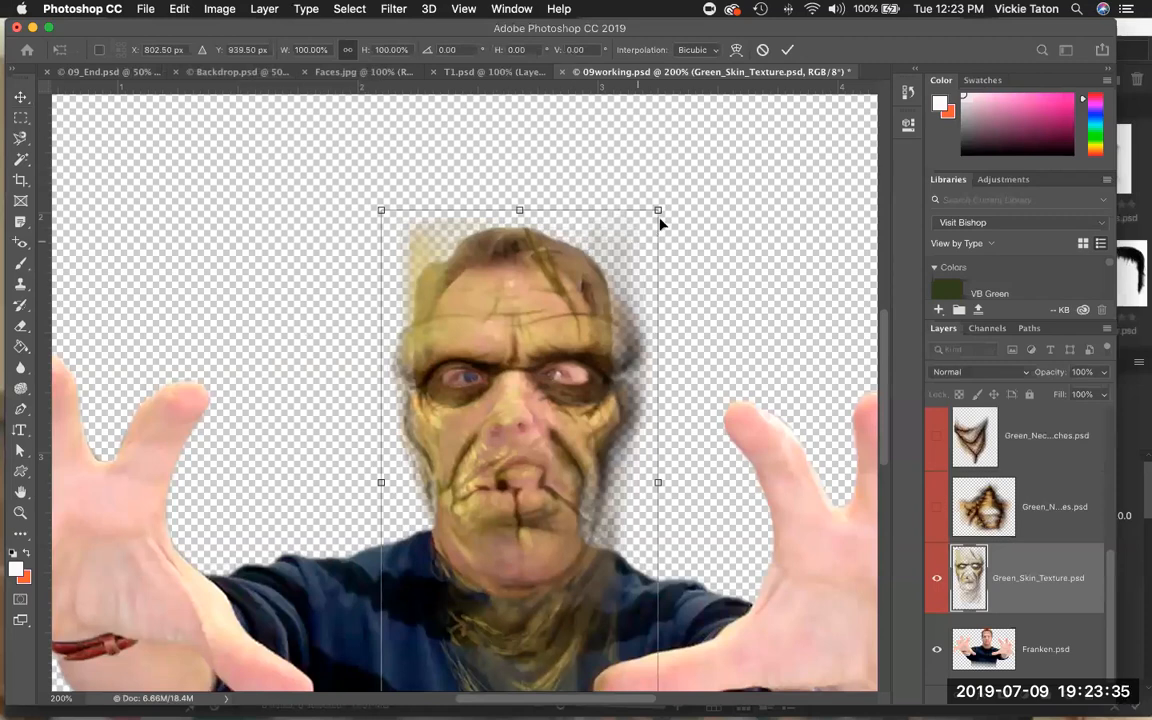
drag(658, 209, 641, 215)
drag(585, 318, 588, 308)
drag(654, 209, 652, 213)
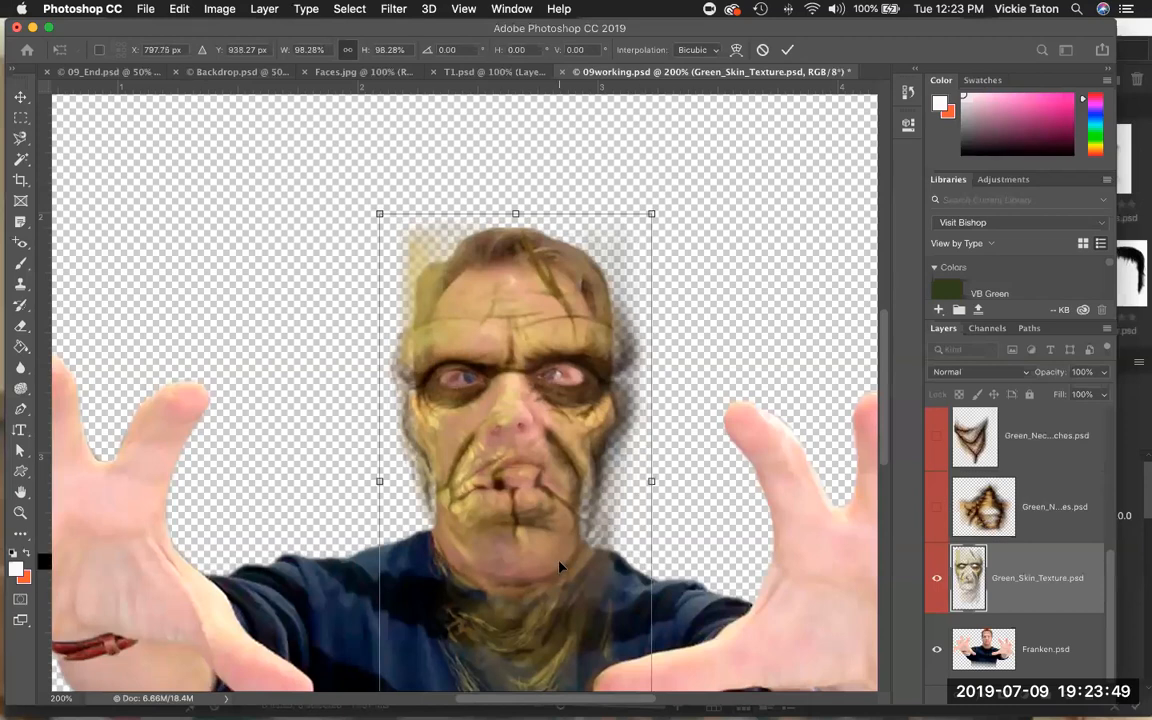
scroll(677, 528, down, 3)
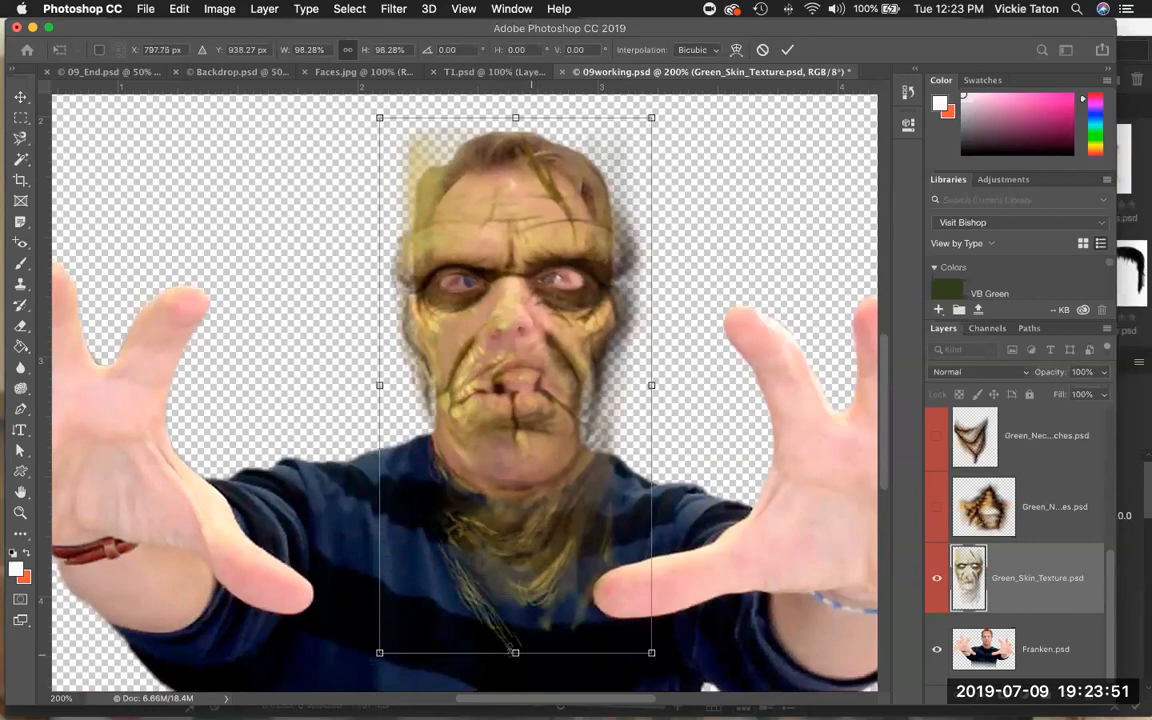
drag(515, 643, 515, 630)
drag(558, 469, 560, 457)
drag(386, 622, 400, 595)
mouse_move(475, 534)
mouse_down()
mouse_move(463, 540)
mouse_move(472, 549)
mouse_move(476, 536)
mouse_up()
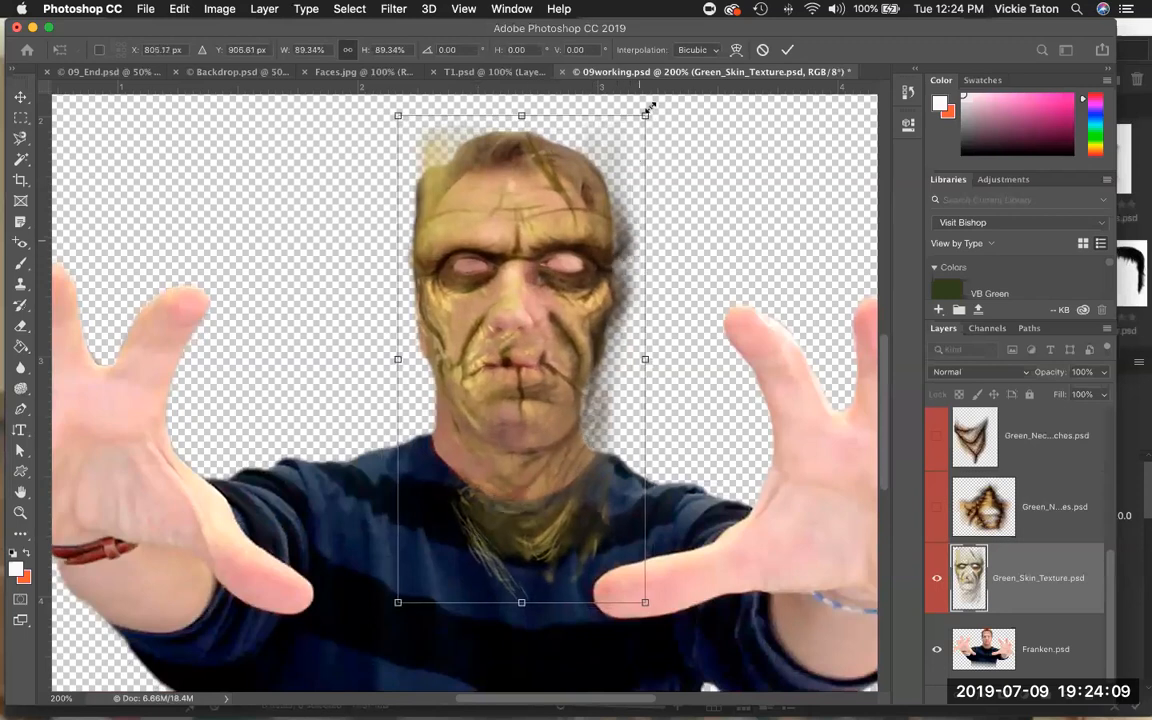
drag(646, 113, 634, 137)
drag(398, 601, 403, 590)
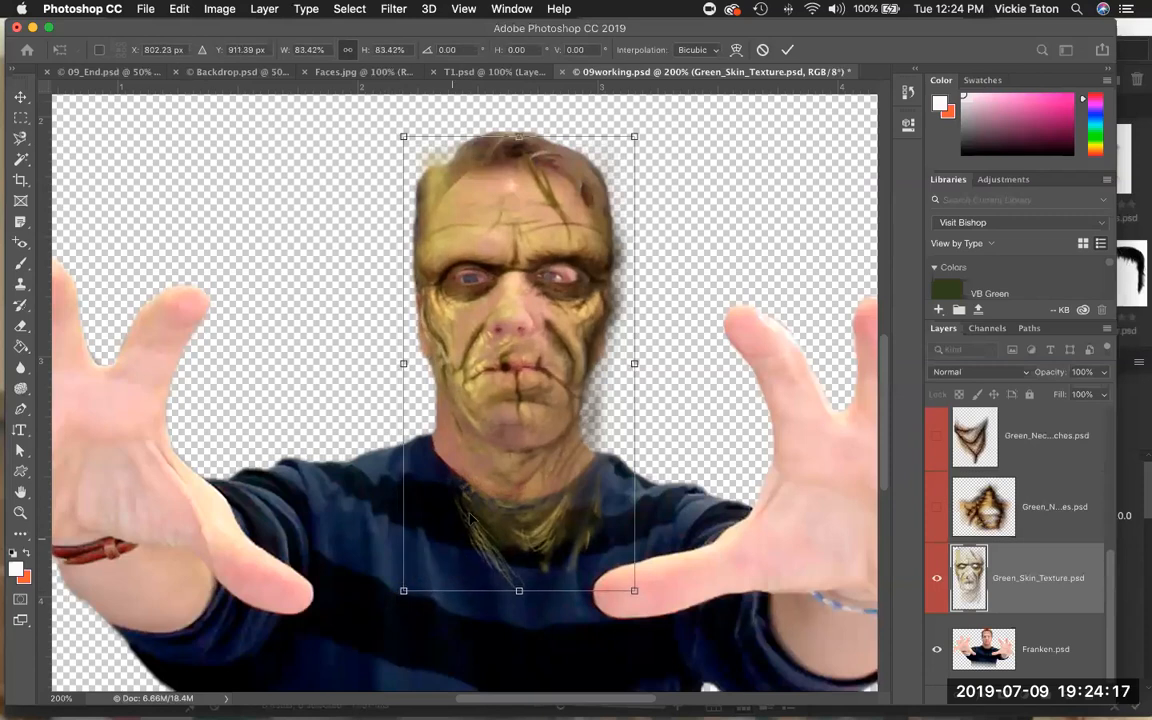
drag(470, 517, 465, 521)
drag(398, 593, 402, 585)
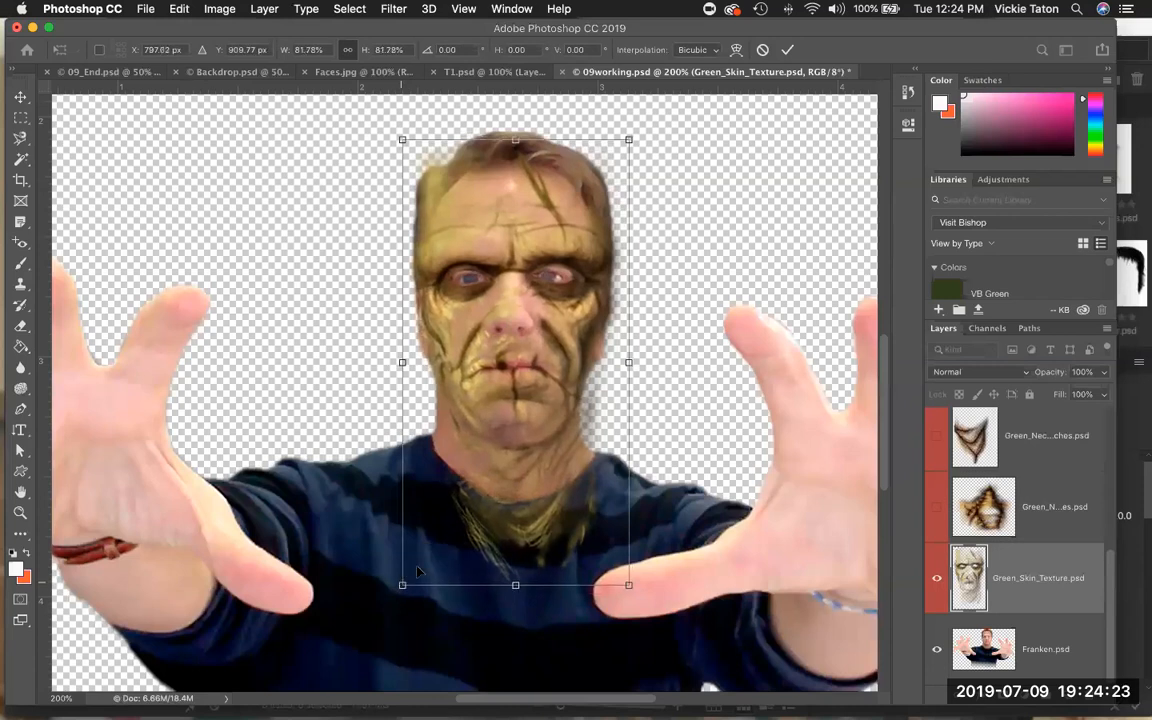
drag(494, 490, 495, 493)
drag(402, 586, 405, 580)
drag(484, 550, 481, 553)
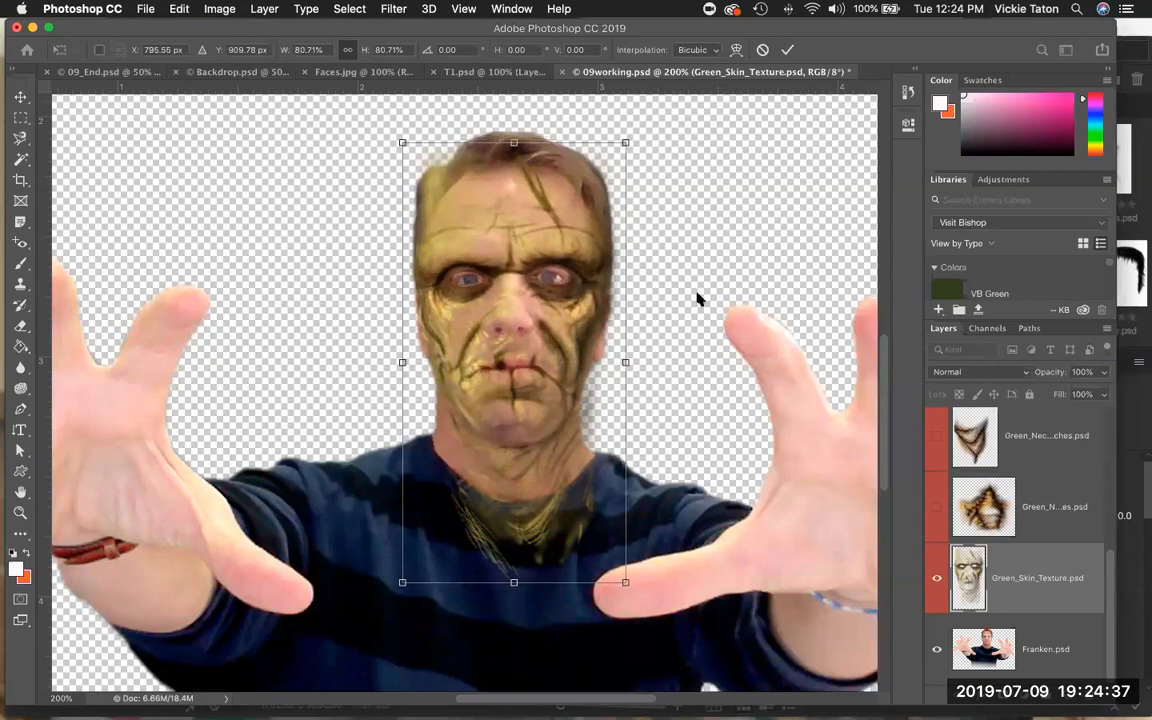
key(Return)
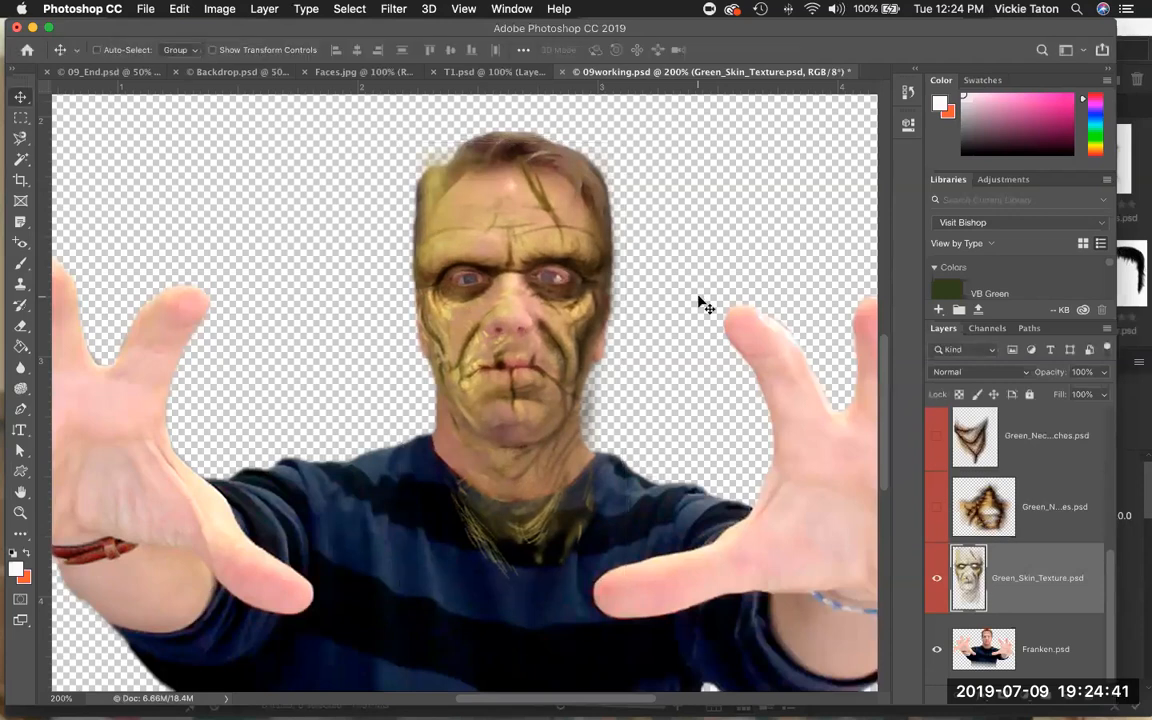
Save the document.
click(143, 9)
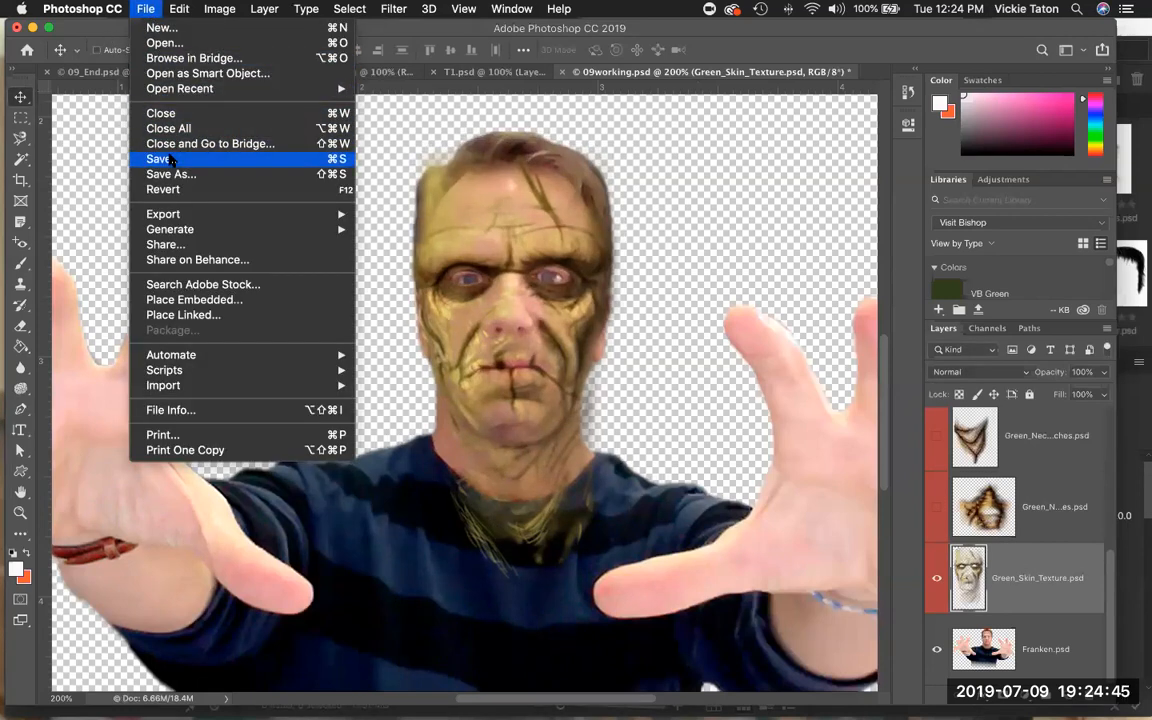
click(171, 159)
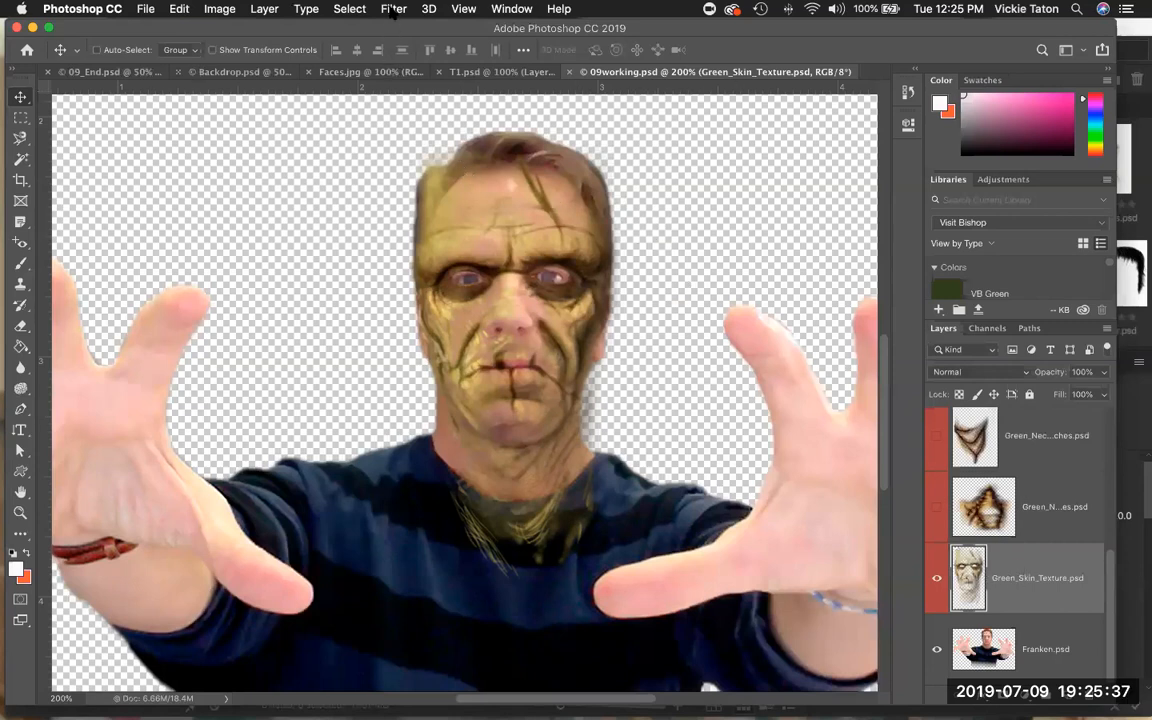
Convert the Green_Skin_Texture layer for smart filters, accepting the smart object conversion.
click(393, 10)
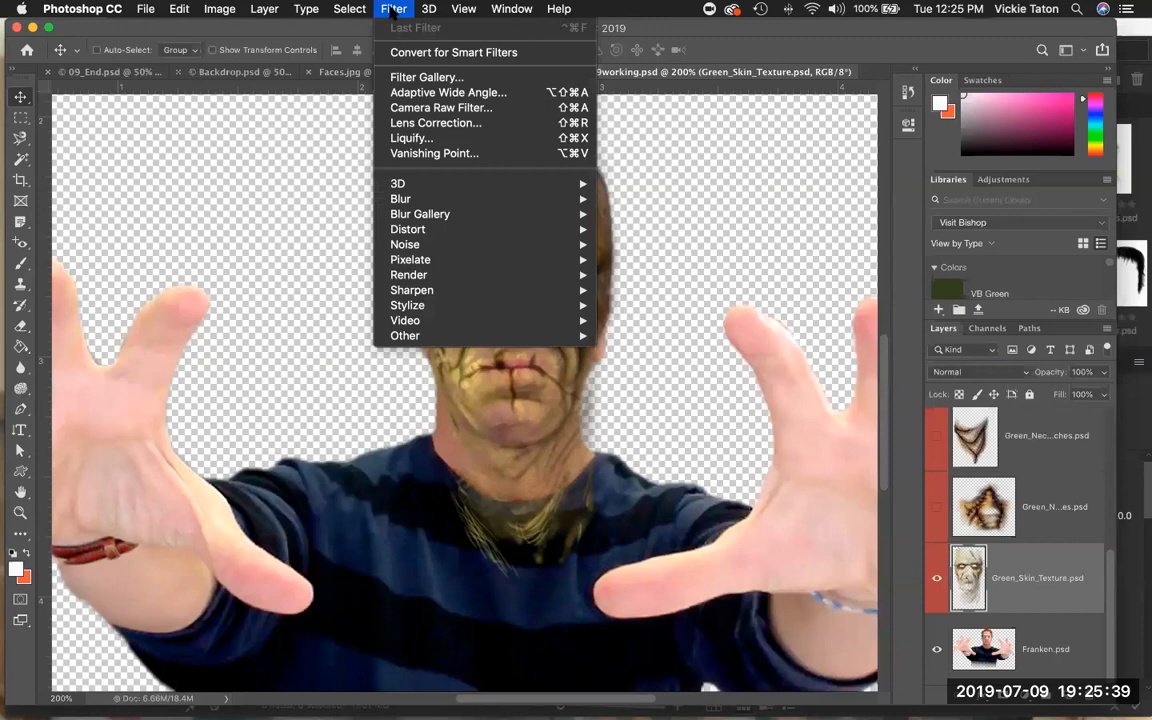
click(398, 52)
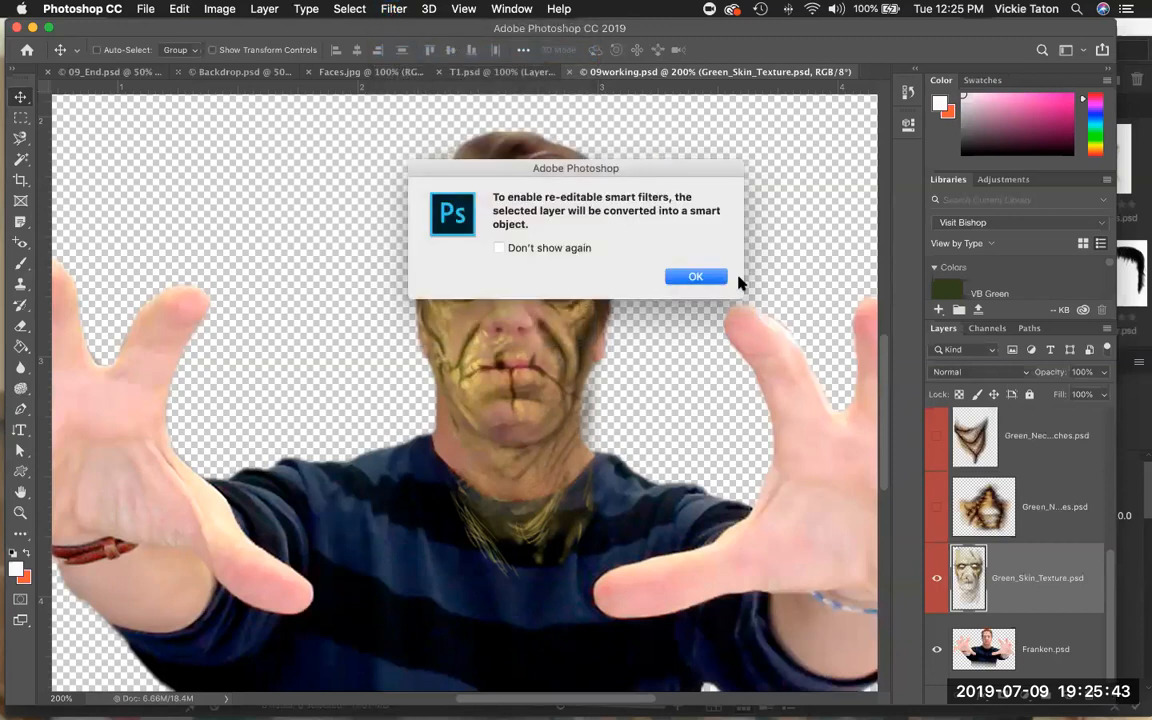
click(697, 277)
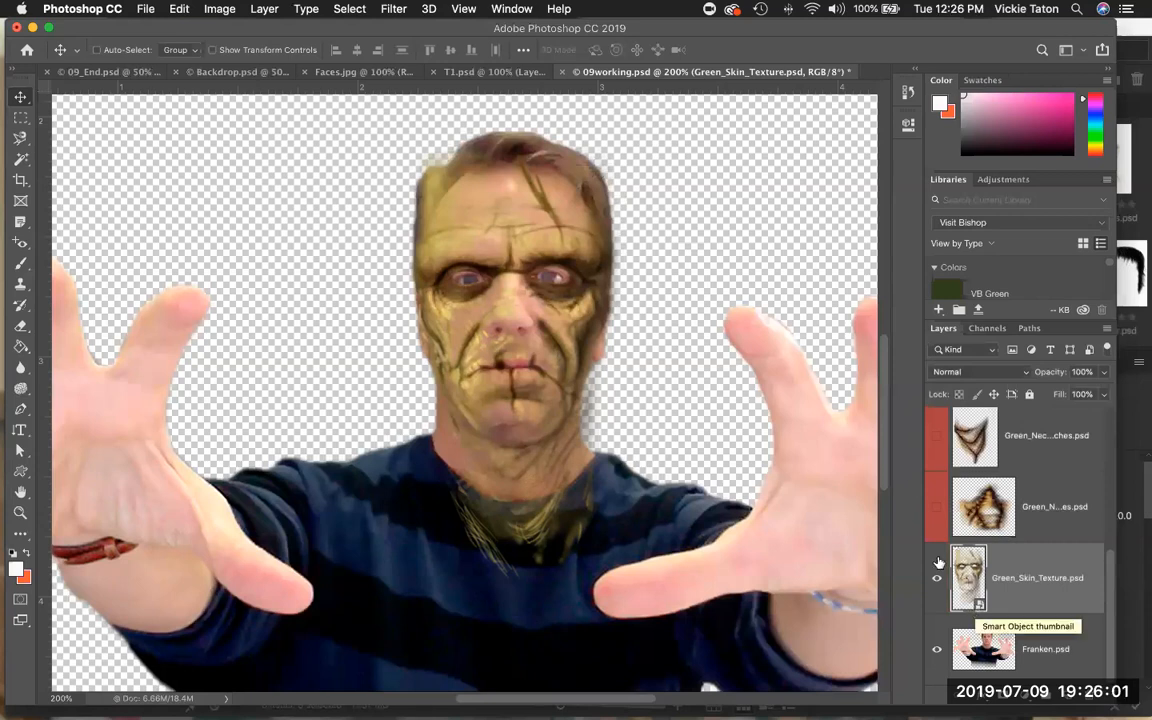
Open Liquify and show the backdrop of all layers behind the image at 75% opacity.
click(392, 9)
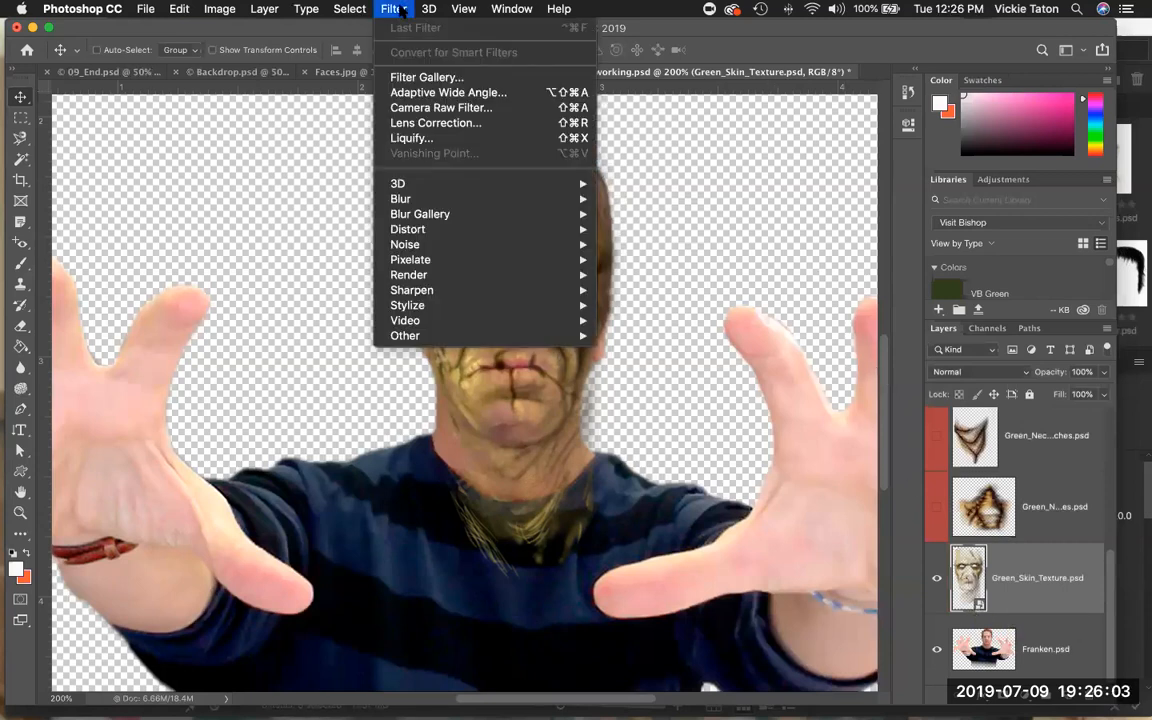
click(409, 140)
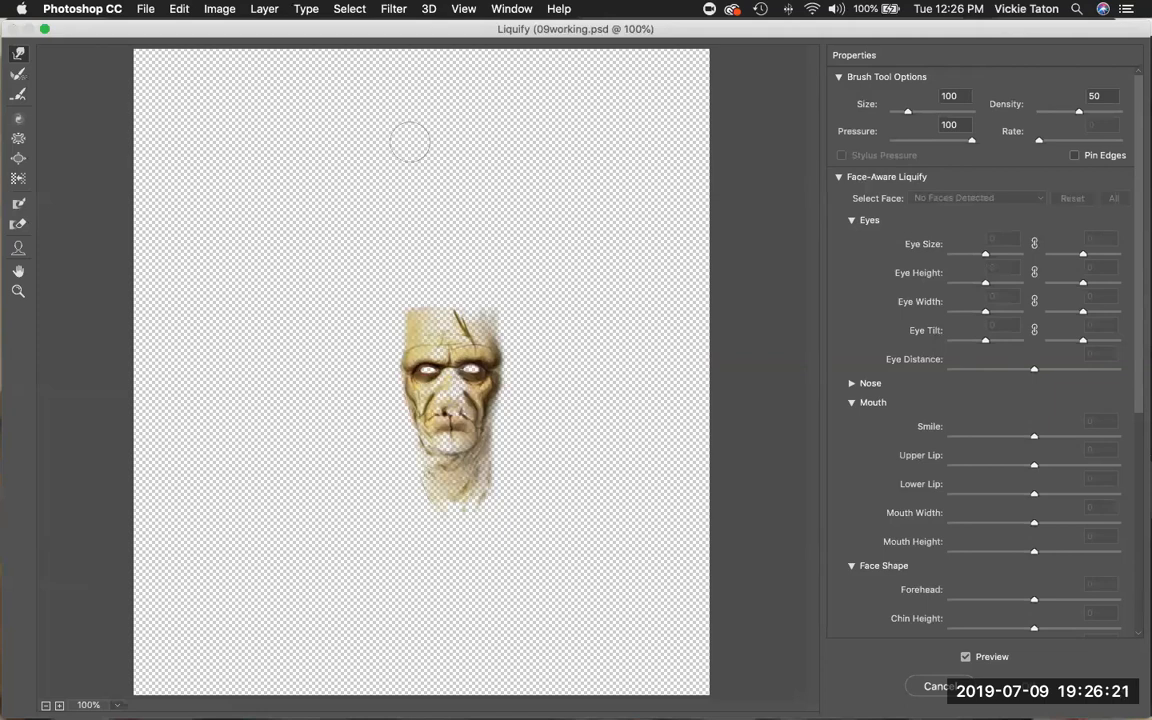
click(839, 178)
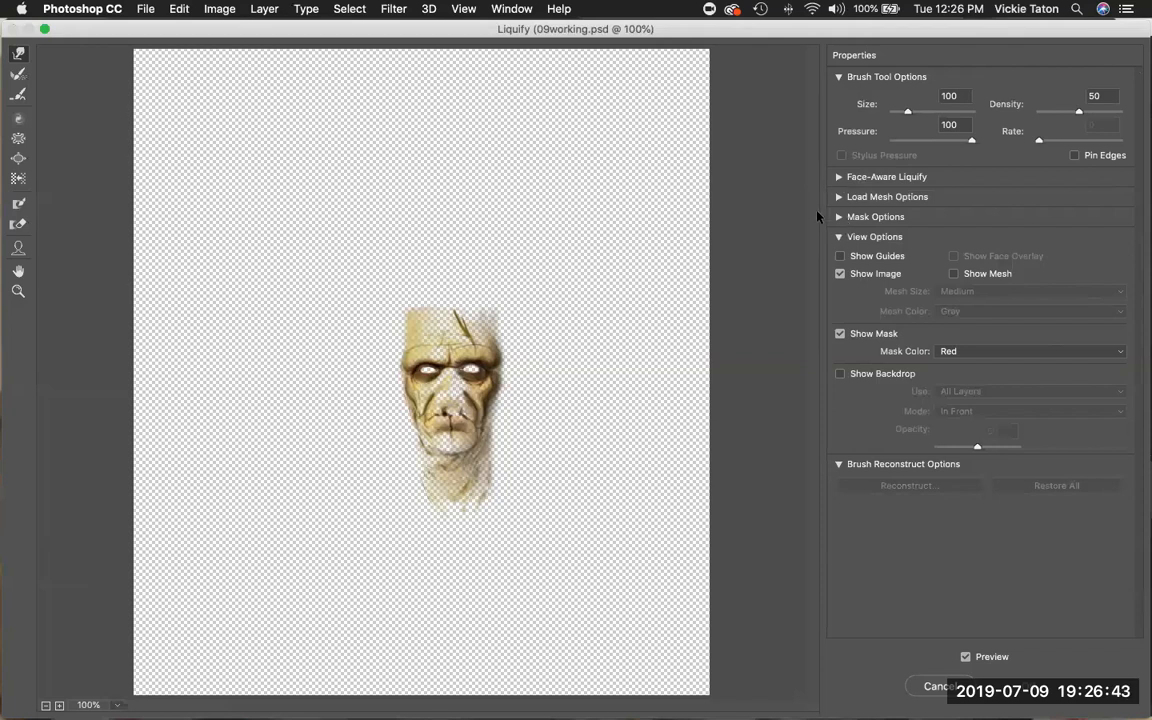
click(840, 374)
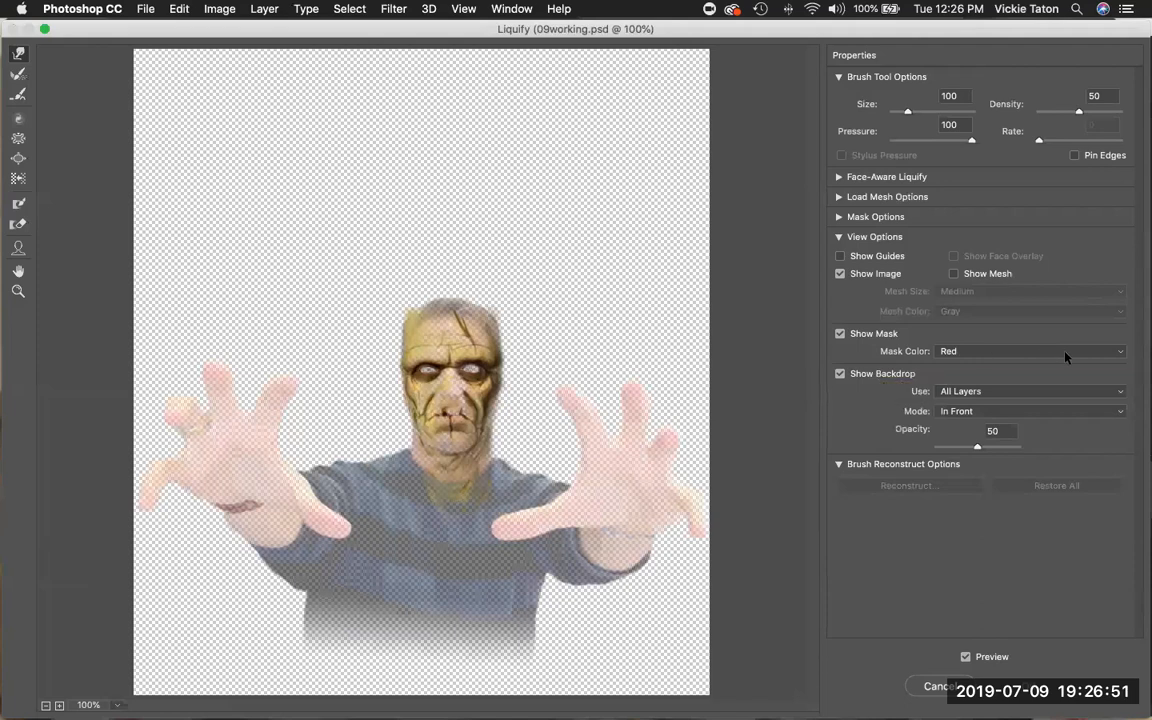
click(1120, 411)
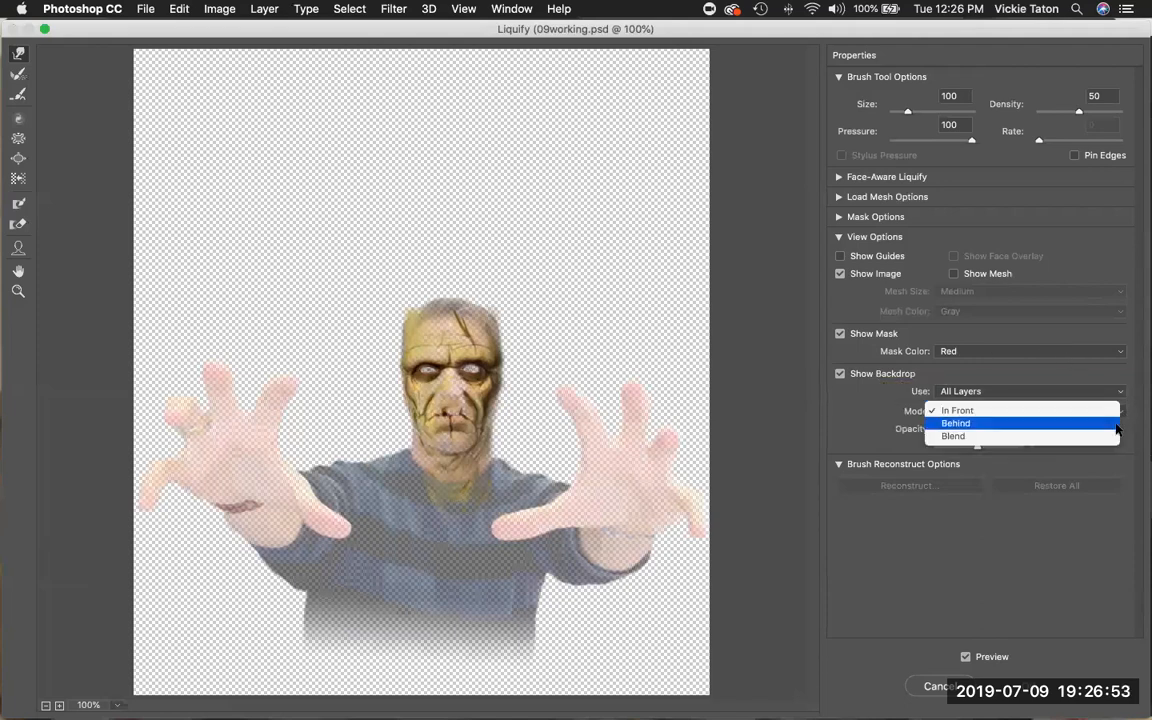
click(1117, 424)
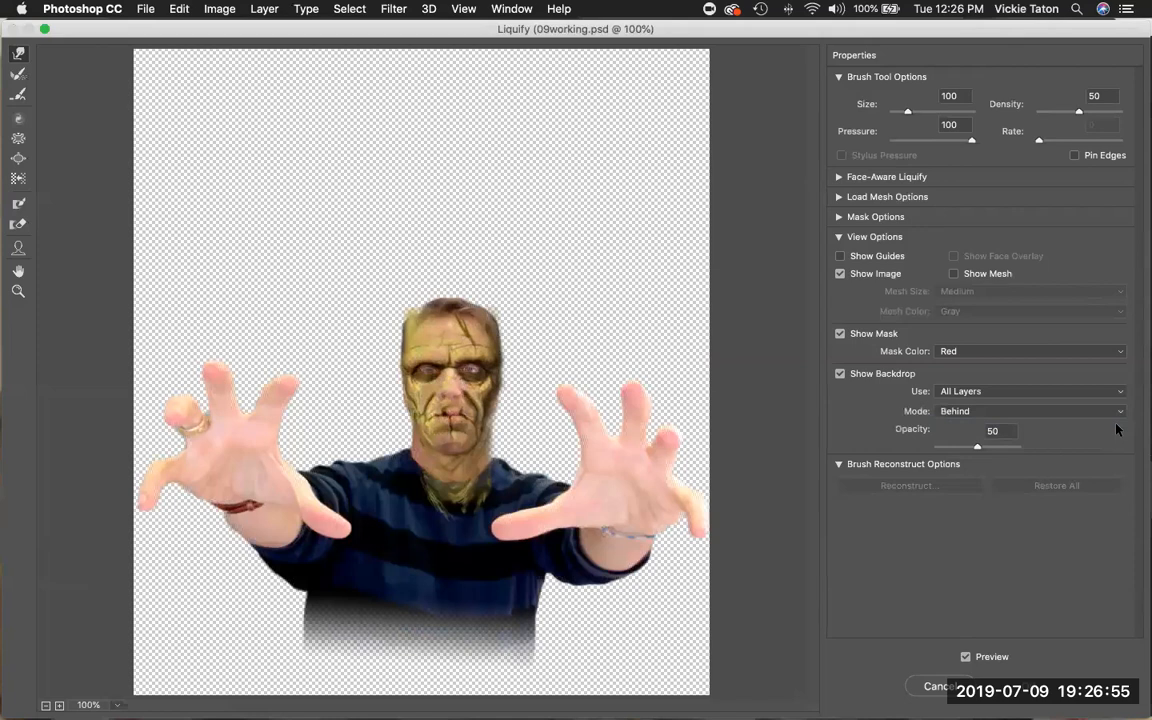
click(978, 448)
drag(978, 448, 997, 450)
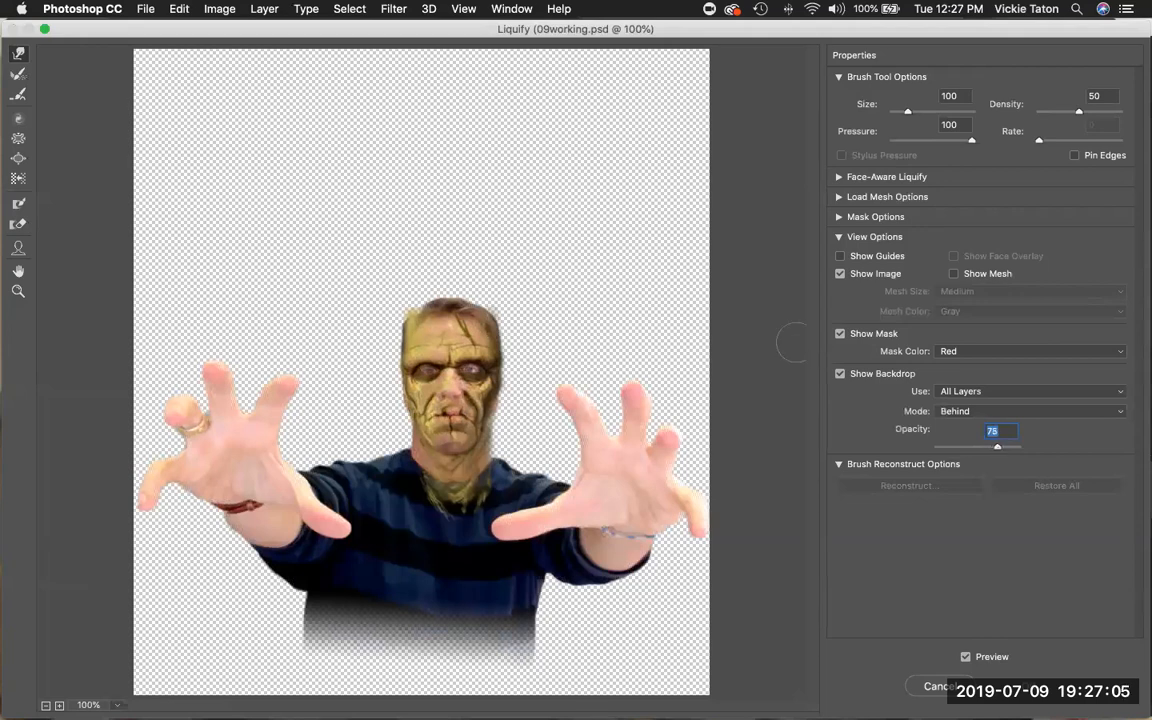
Zoom in to 300%, warp the skin texture around the left eye downward with a 150-size, 75-pressure Forward Warp brush, and apply Liquify.
click(18, 291)
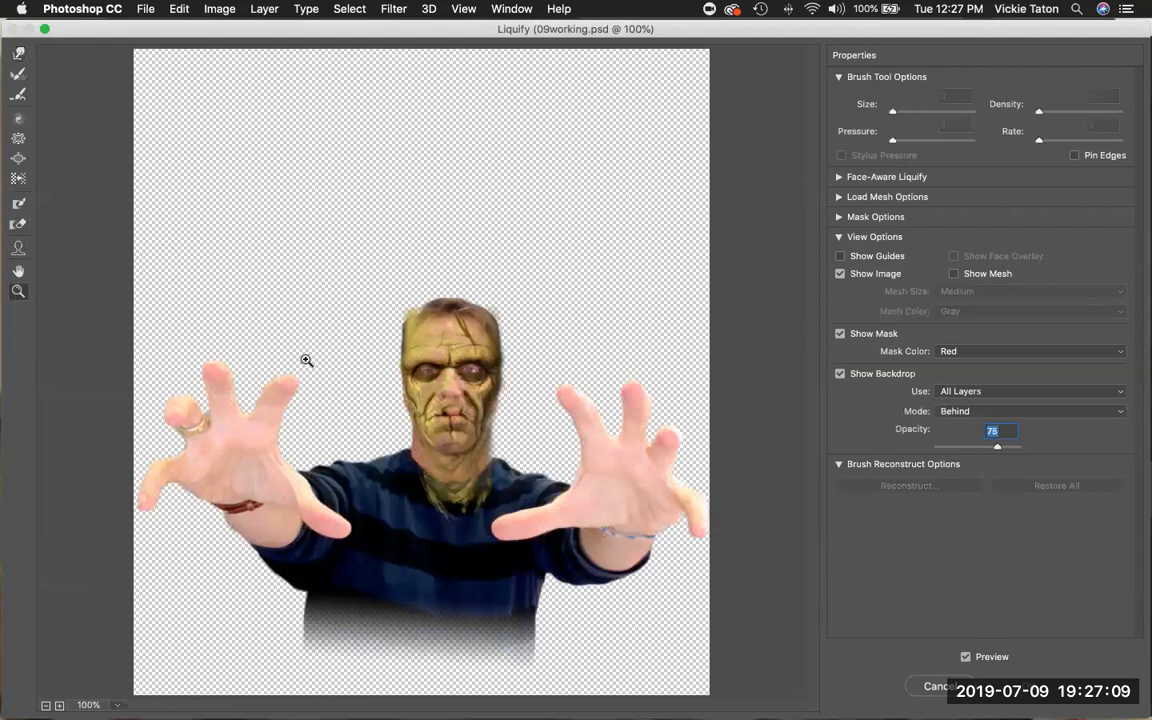
click(392, 330)
click(436, 382)
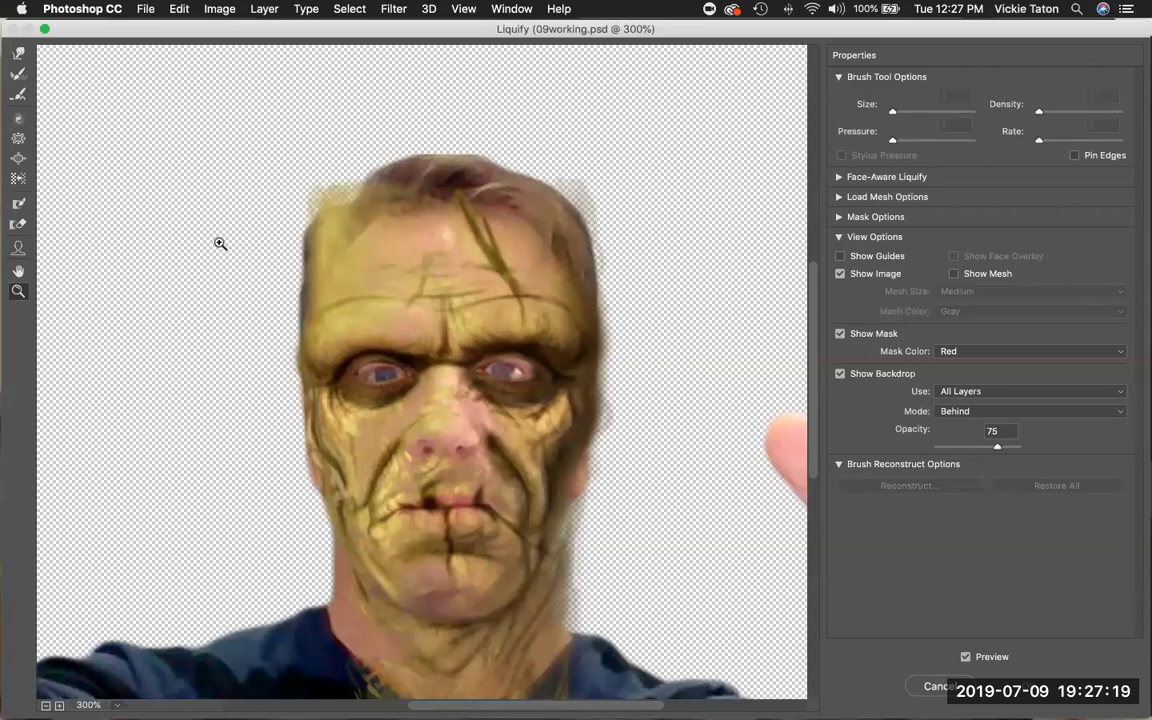
click(18, 56)
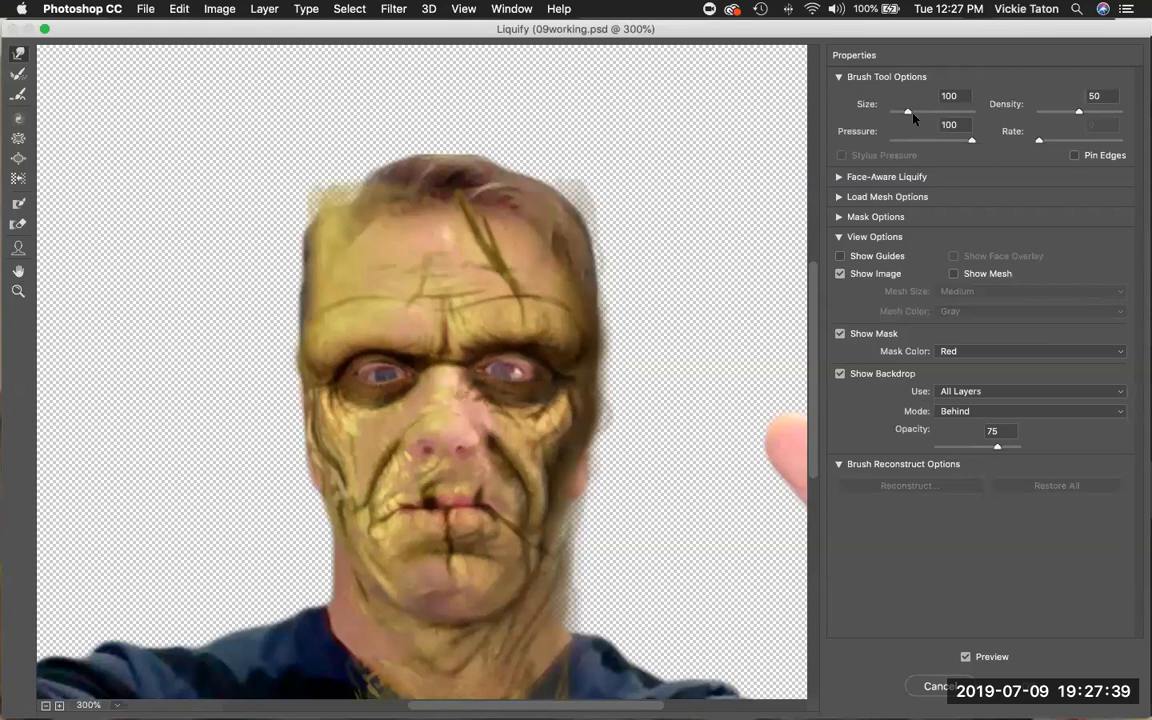
mouse_move(907, 112)
mouse_down()
mouse_move(919, 112)
mouse_move(909, 114)
mouse_up()
click(942, 96)
text(150)
drag(971, 143, 951, 151)
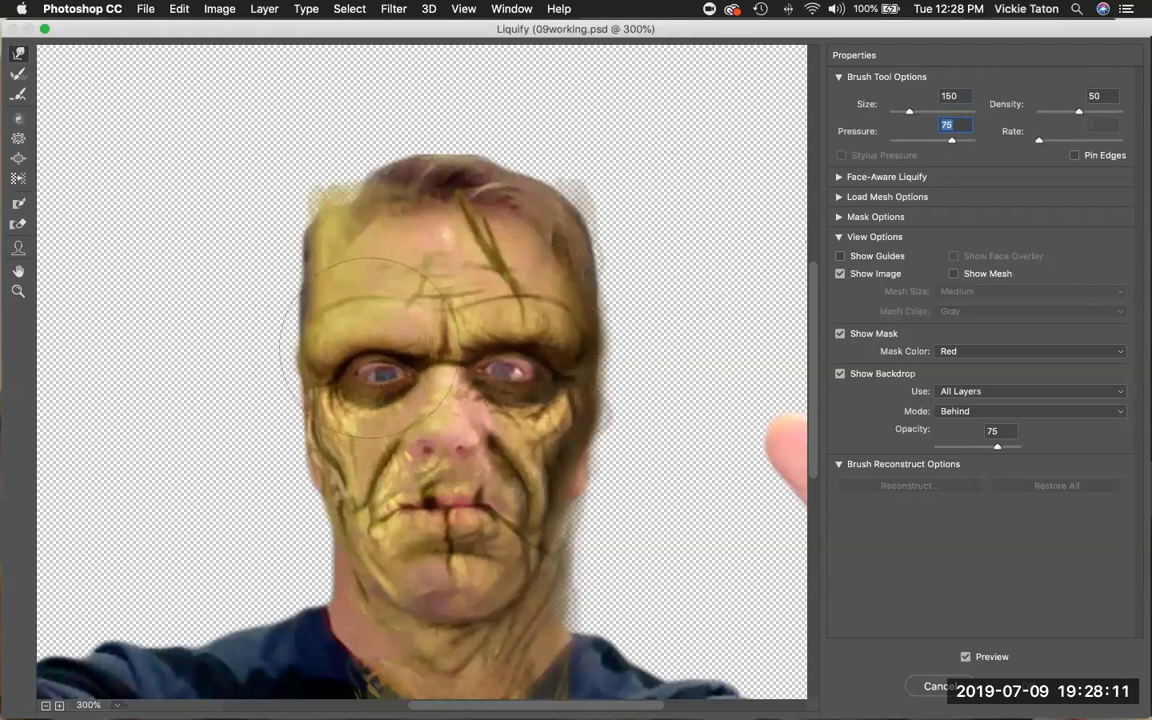
drag(370, 348, 371, 353)
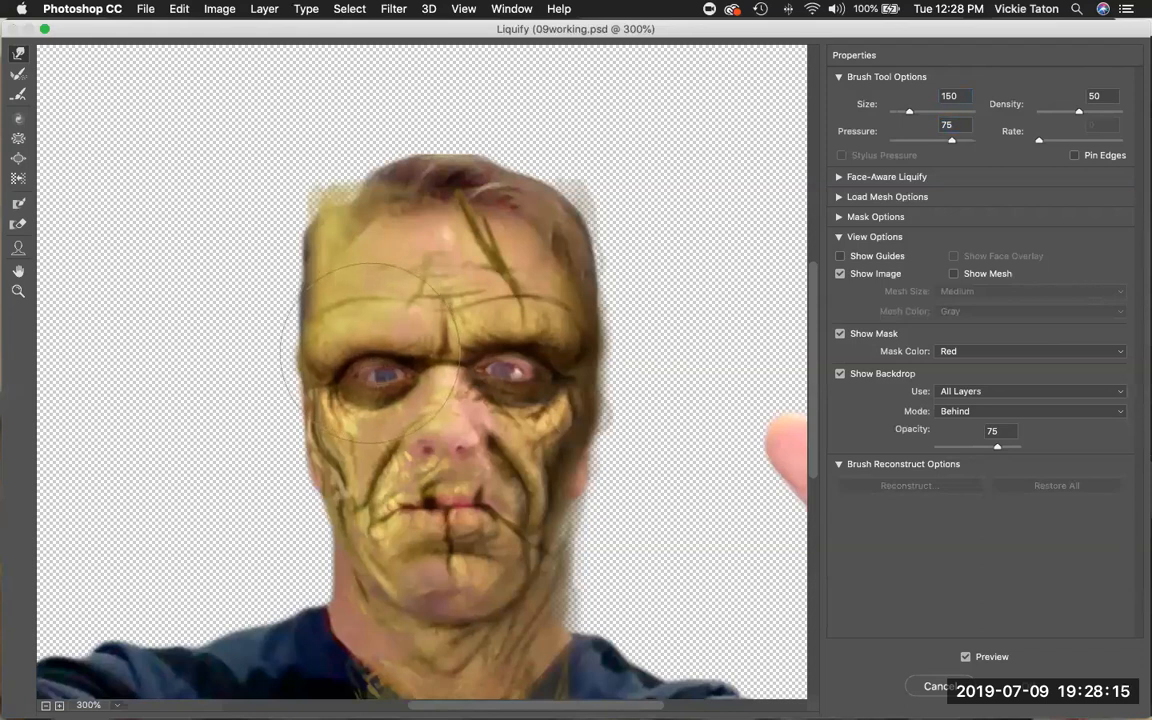
drag(370, 352, 372, 390)
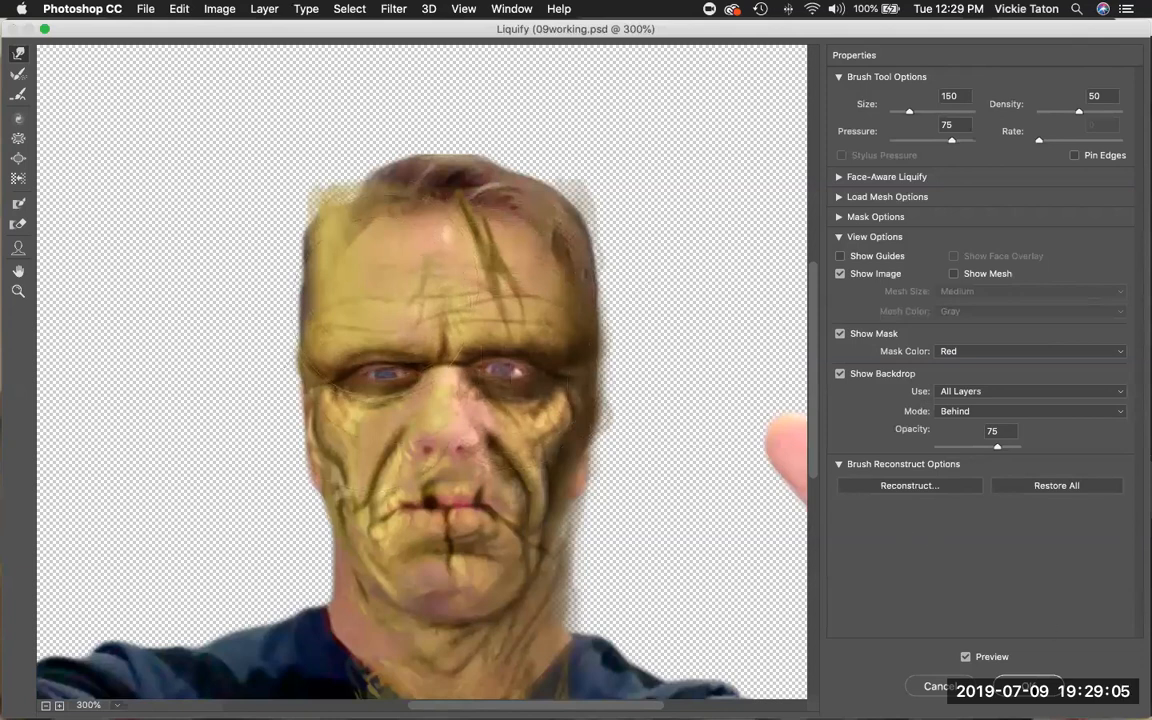
click(1028, 687)
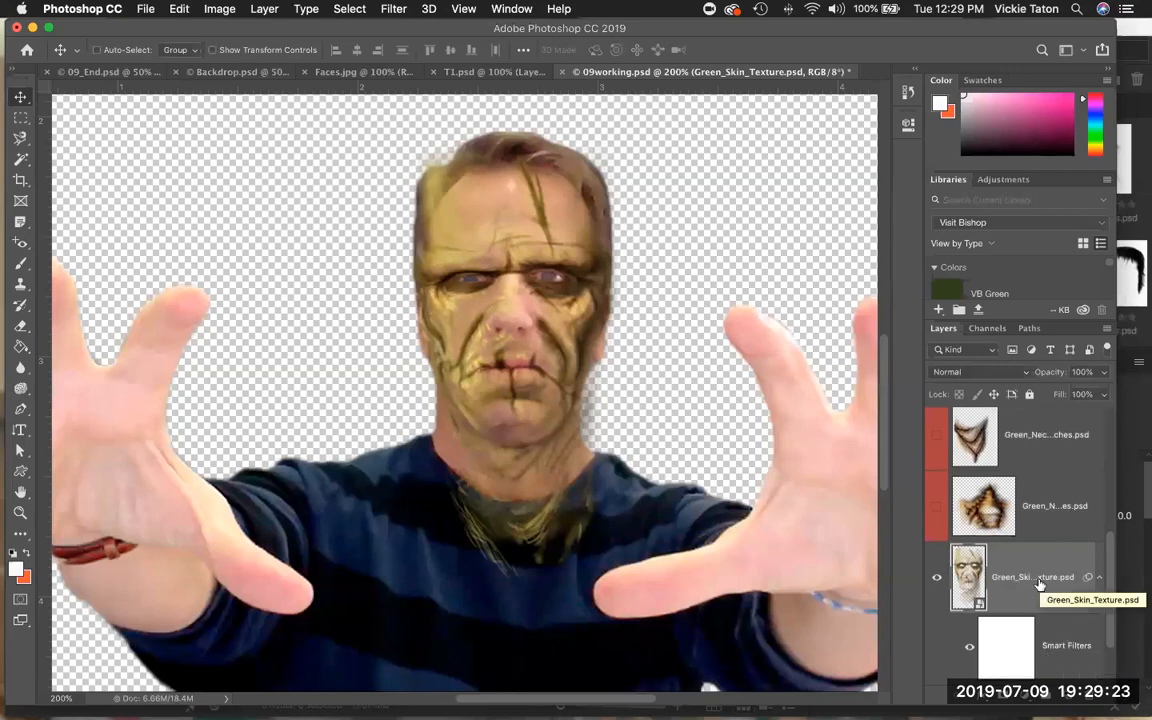
Make the Green_Nose_Stitches layer visible and select it.
scroll(1038, 585, down, 1)
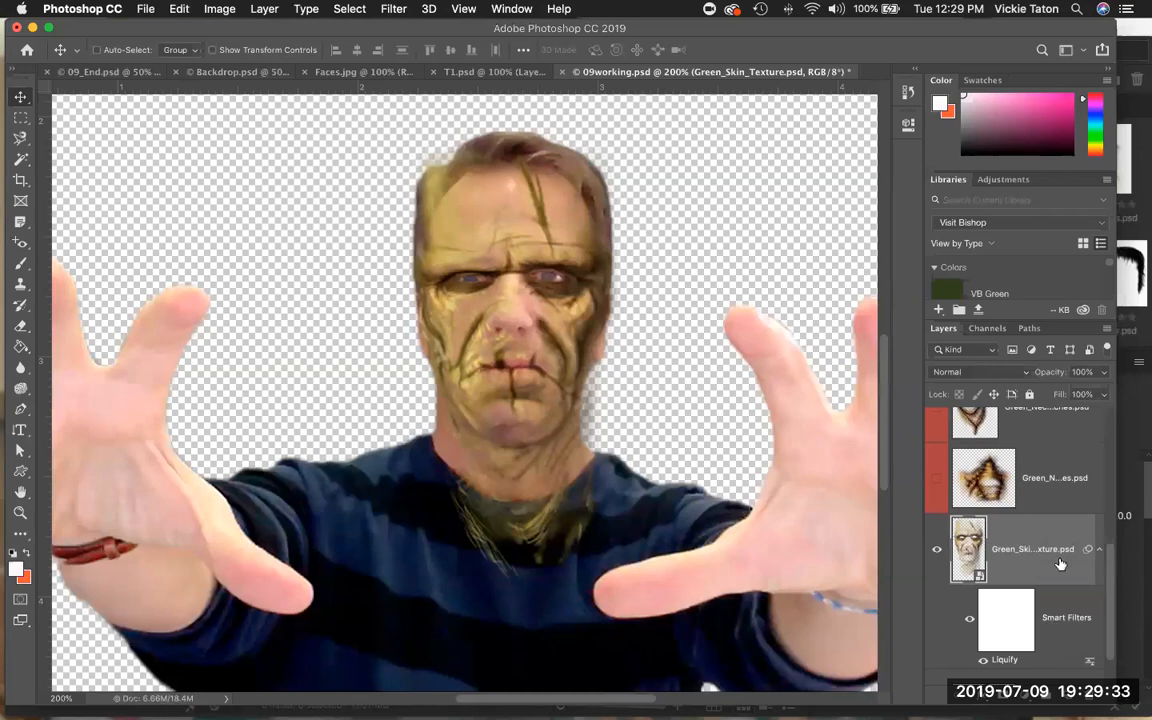
scroll(1020, 540, up, 2)
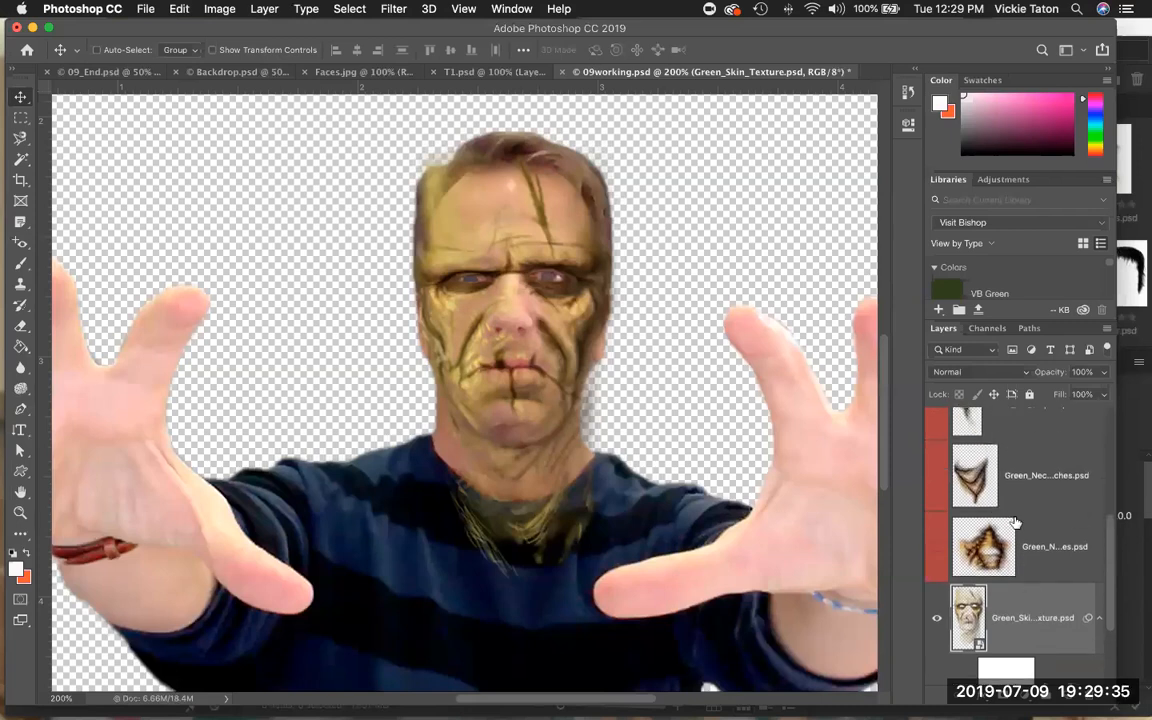
click(936, 552)
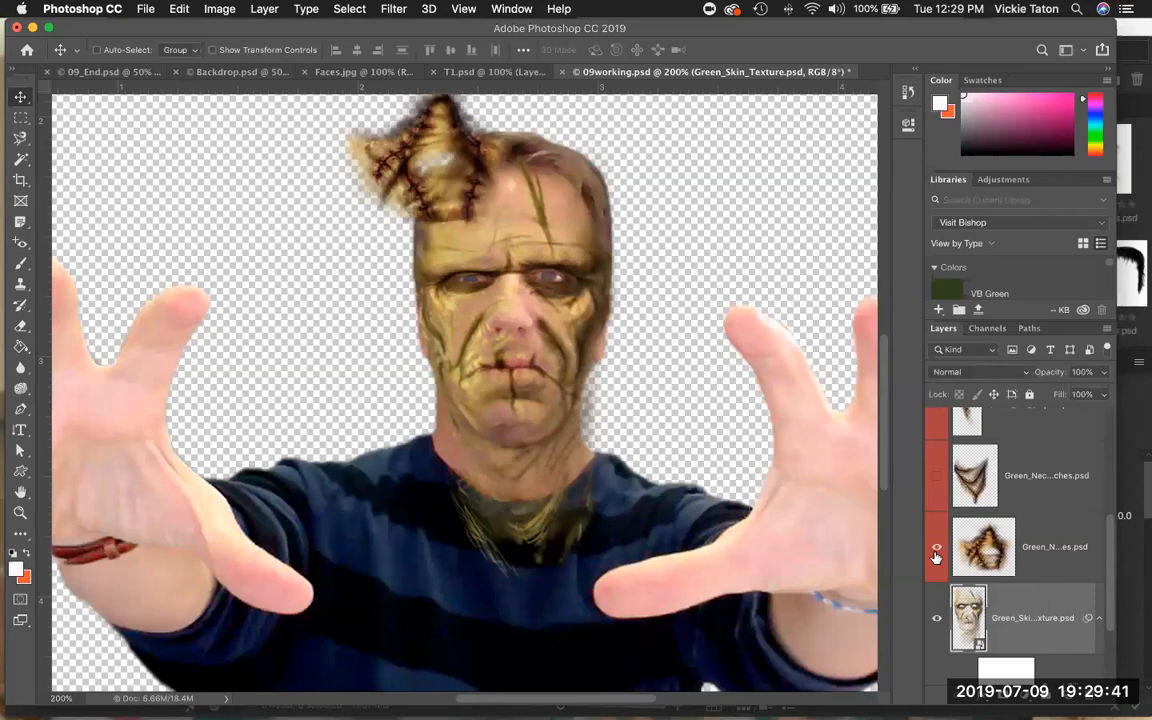
click(1063, 567)
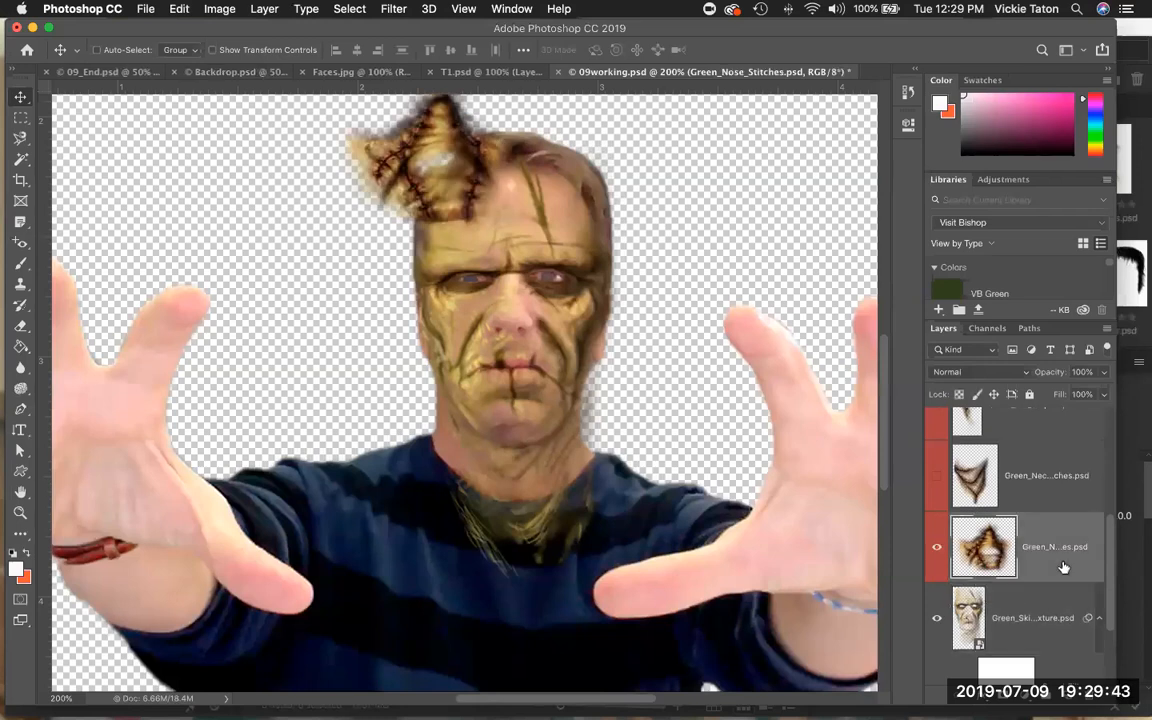
Free Transform the Green_Nose_Stitches layer, moving it onto the nose and scaling it proportionally to about 70%.
click(178, 9)
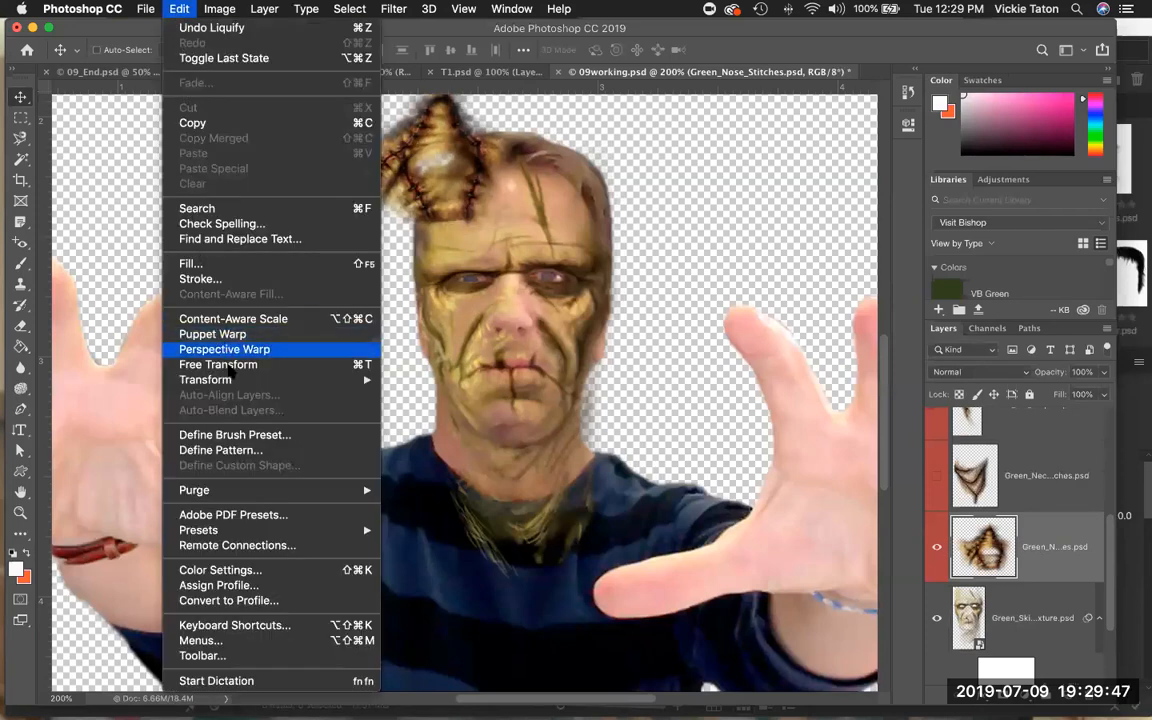
click(231, 365)
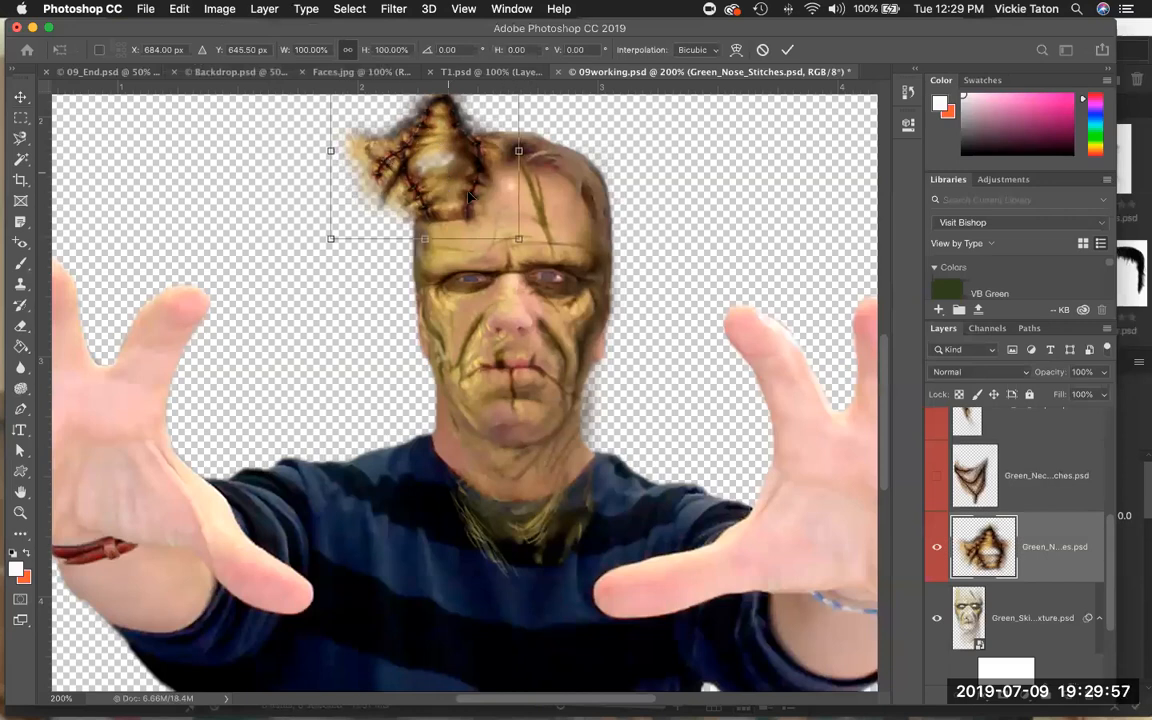
drag(469, 197, 543, 371)
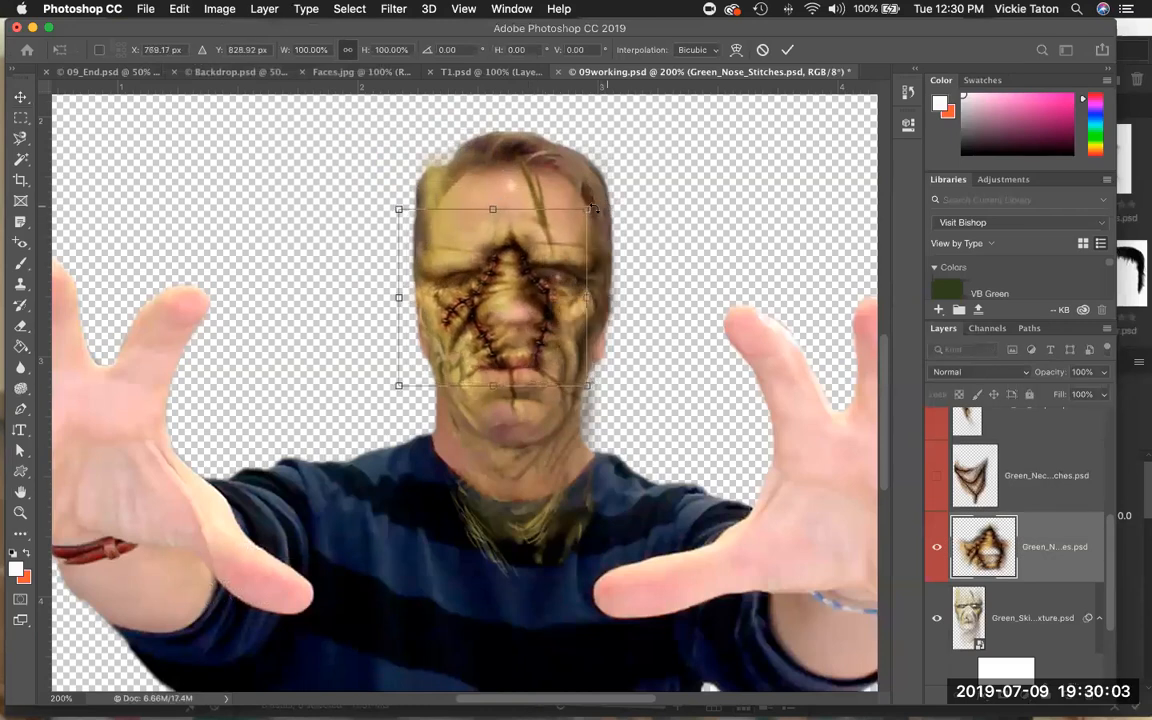
drag(594, 207, 563, 231)
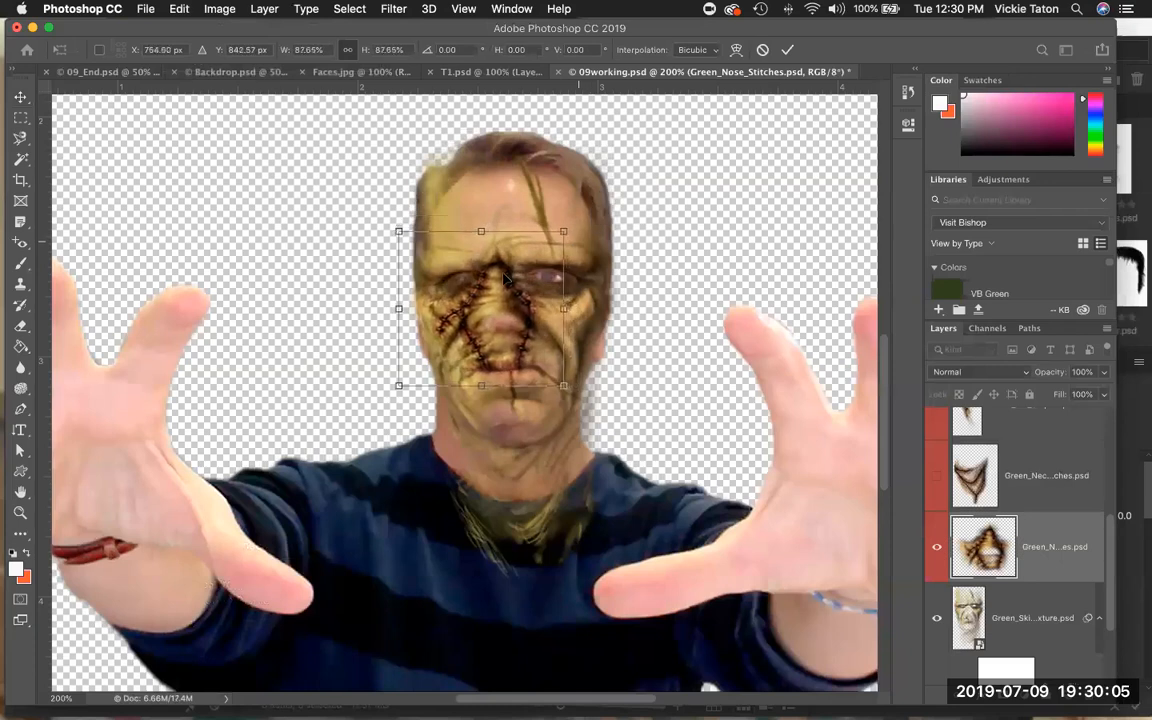
drag(470, 246, 484, 241)
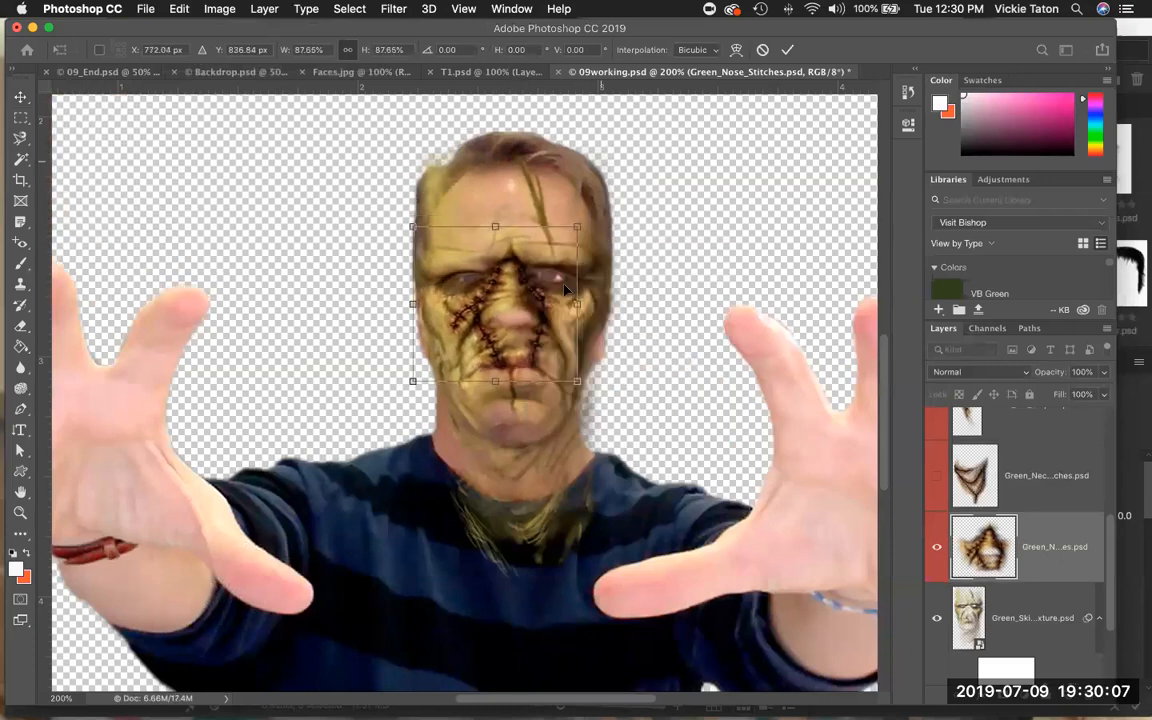
drag(410, 224, 434, 248)
drag(504, 325, 498, 319)
drag(569, 380, 555, 360)
drag(501, 311, 511, 311)
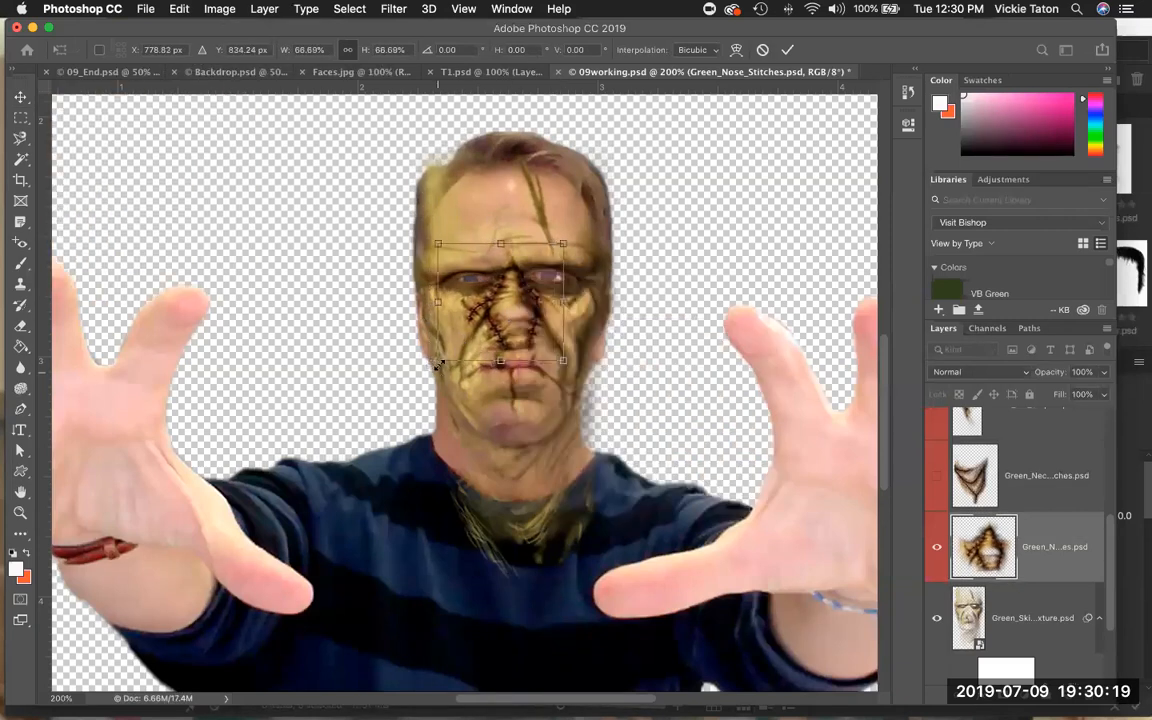
drag(437, 365, 501, 379)
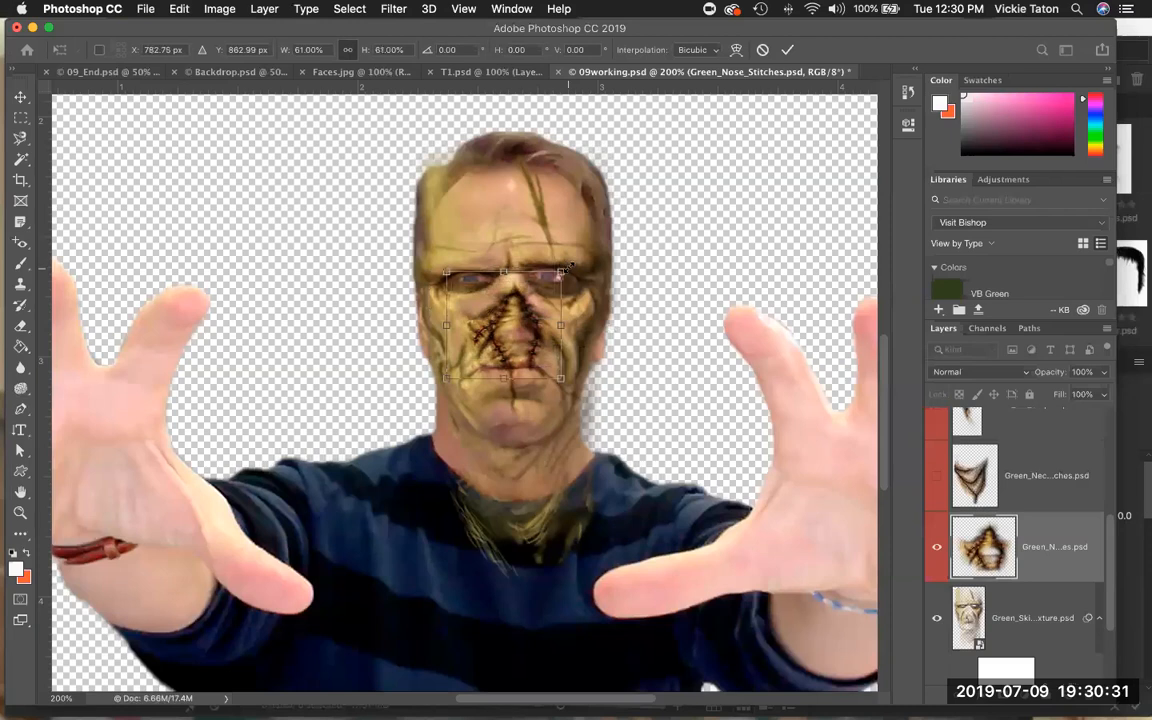
drag(566, 266, 568, 261)
drag(531, 313, 525, 315)
drag(440, 265, 428, 255)
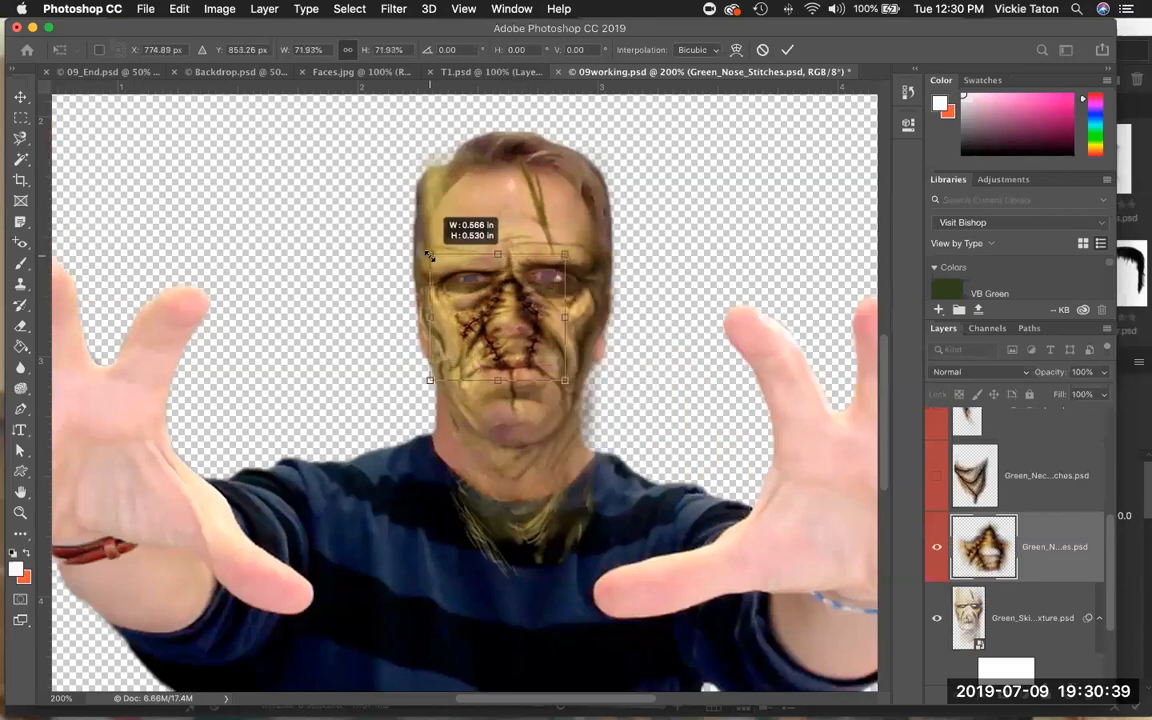
drag(545, 287, 561, 258)
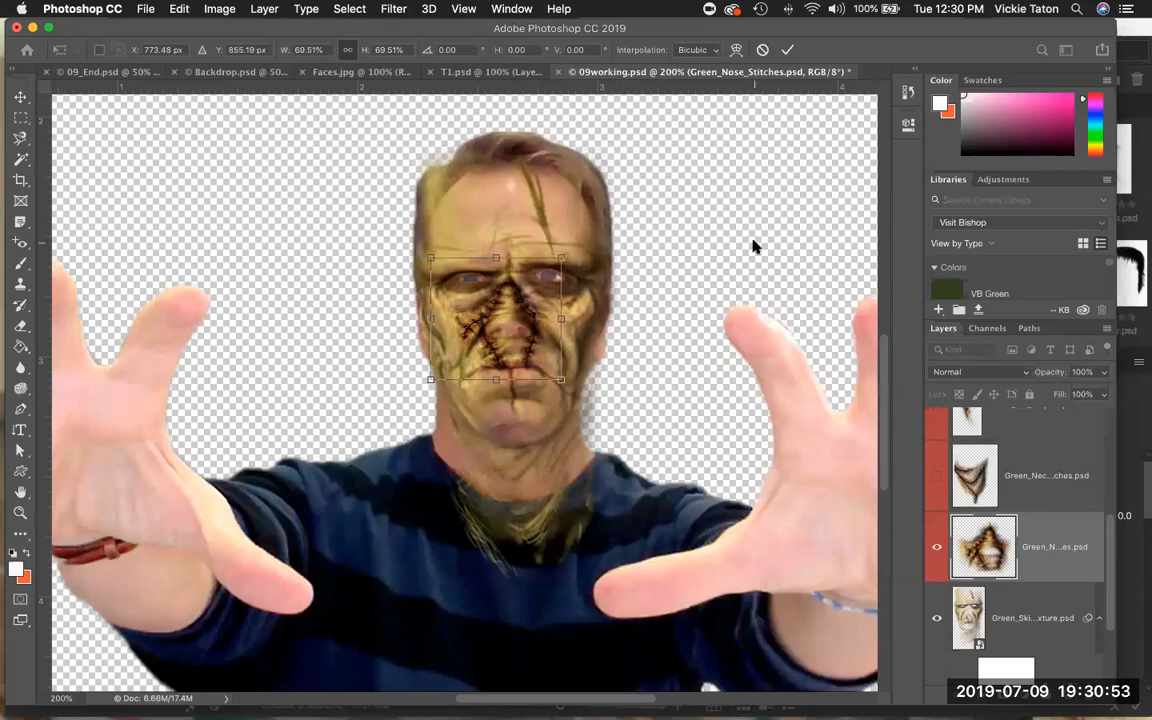
key(Return)
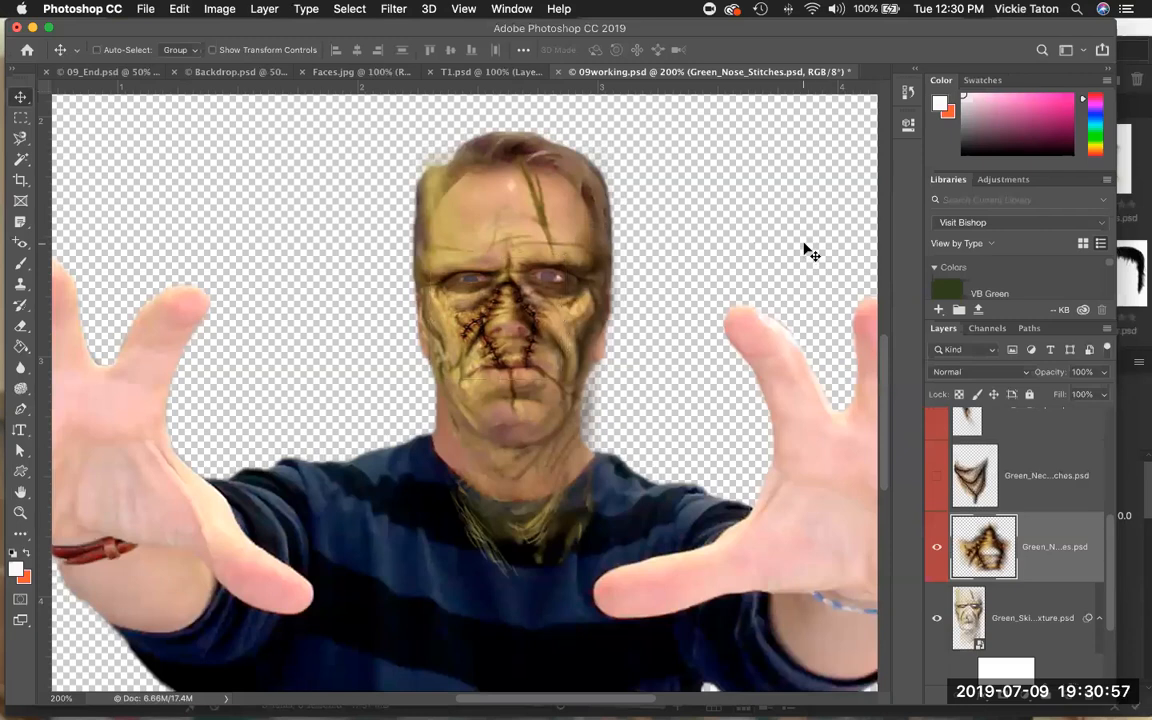
Make the Green_Neck_Stitches layer visible and select it.
click(940, 477)
click(1053, 471)
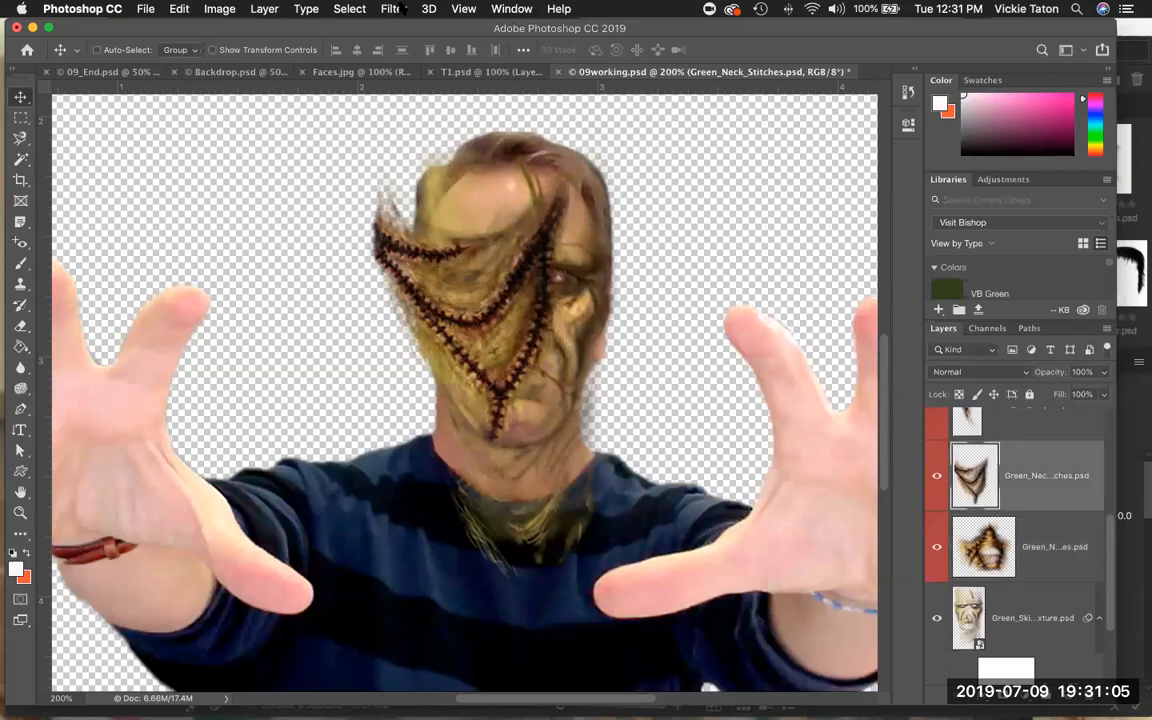
Free Transform the Green_Neck_Stitches layer, moving it onto the neck and scaling it proportionally to about 73%.
click(180, 9)
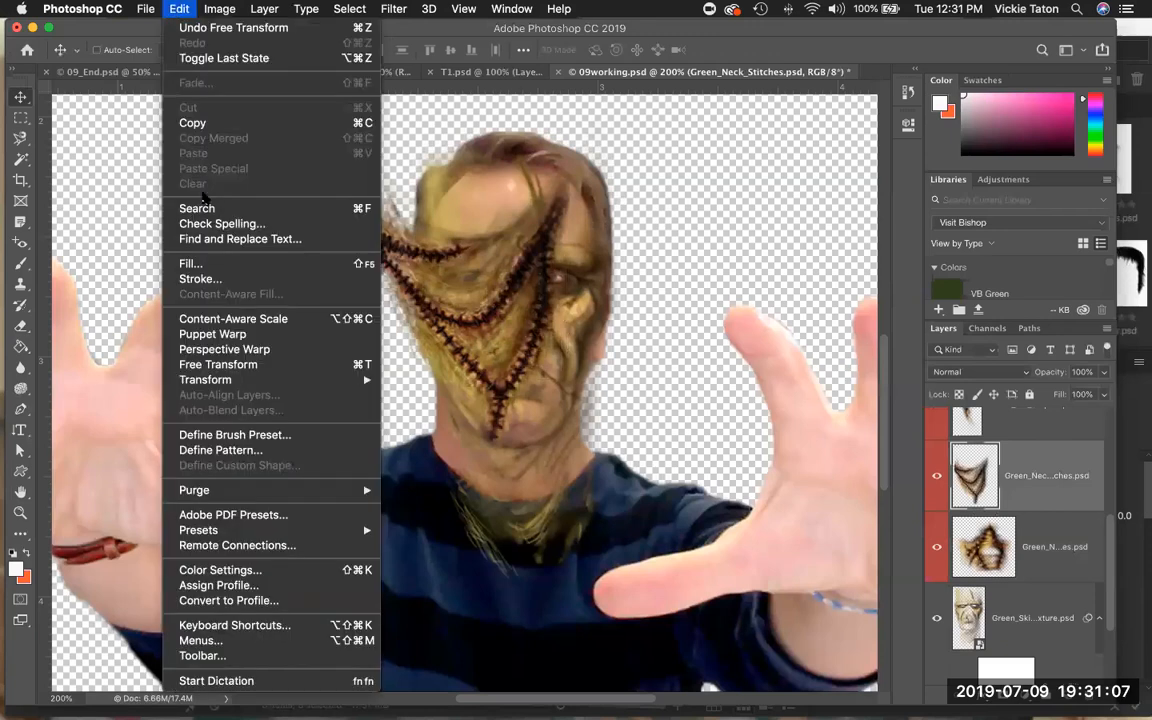
click(215, 364)
drag(451, 368, 508, 530)
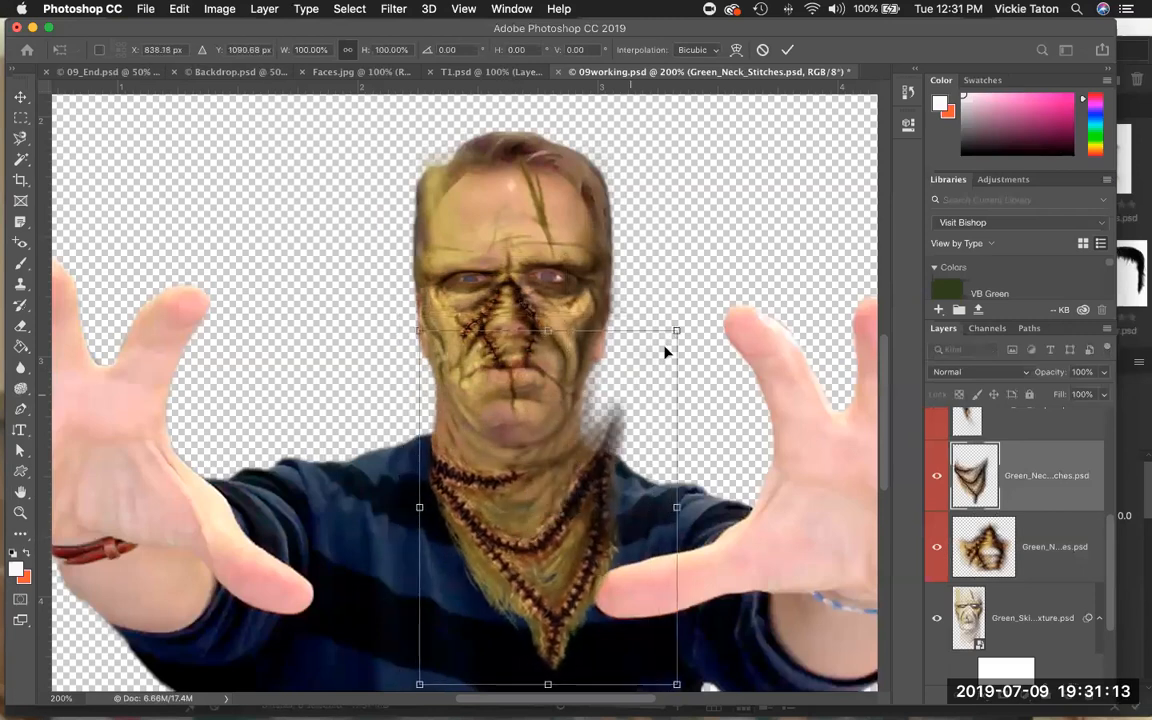
drag(672, 328, 606, 381)
drag(575, 456, 580, 409)
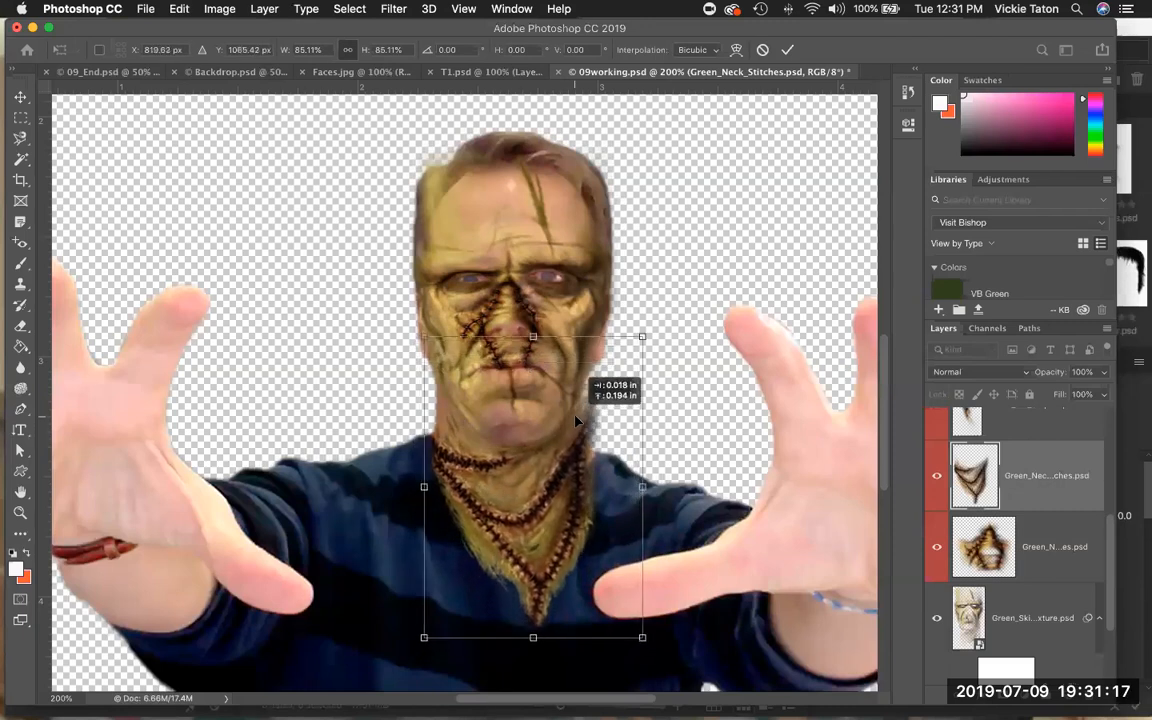
drag(640, 334, 610, 353)
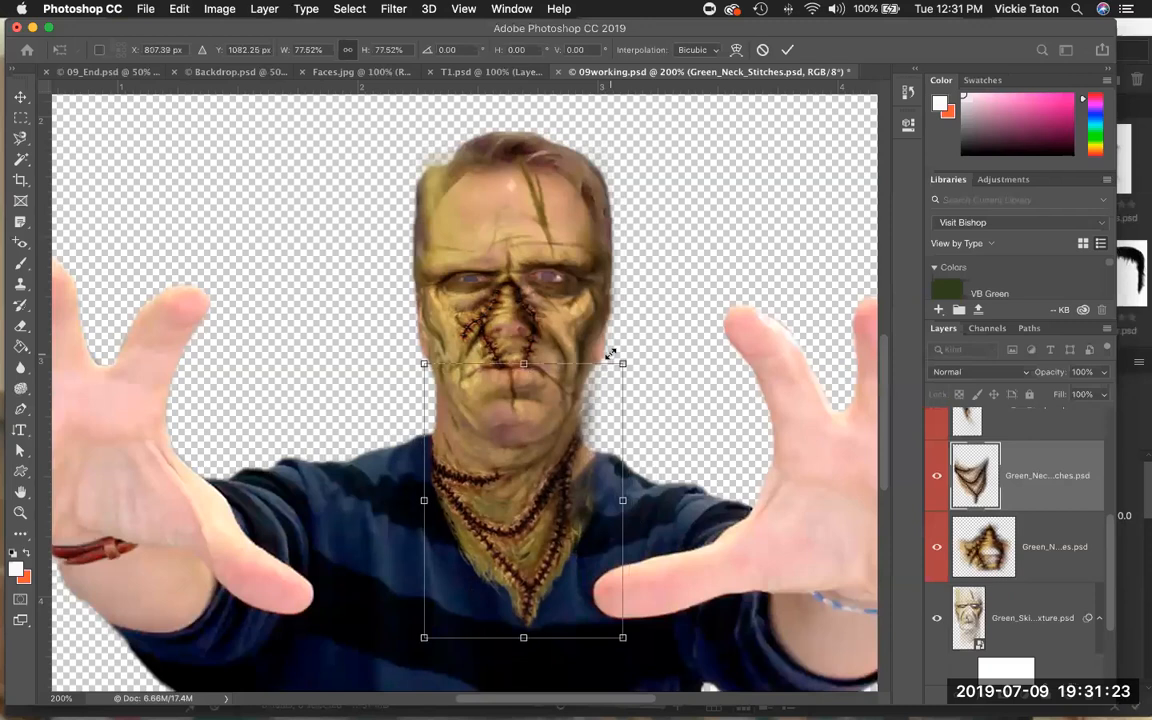
drag(617, 361, 615, 369)
drag(527, 429, 530, 408)
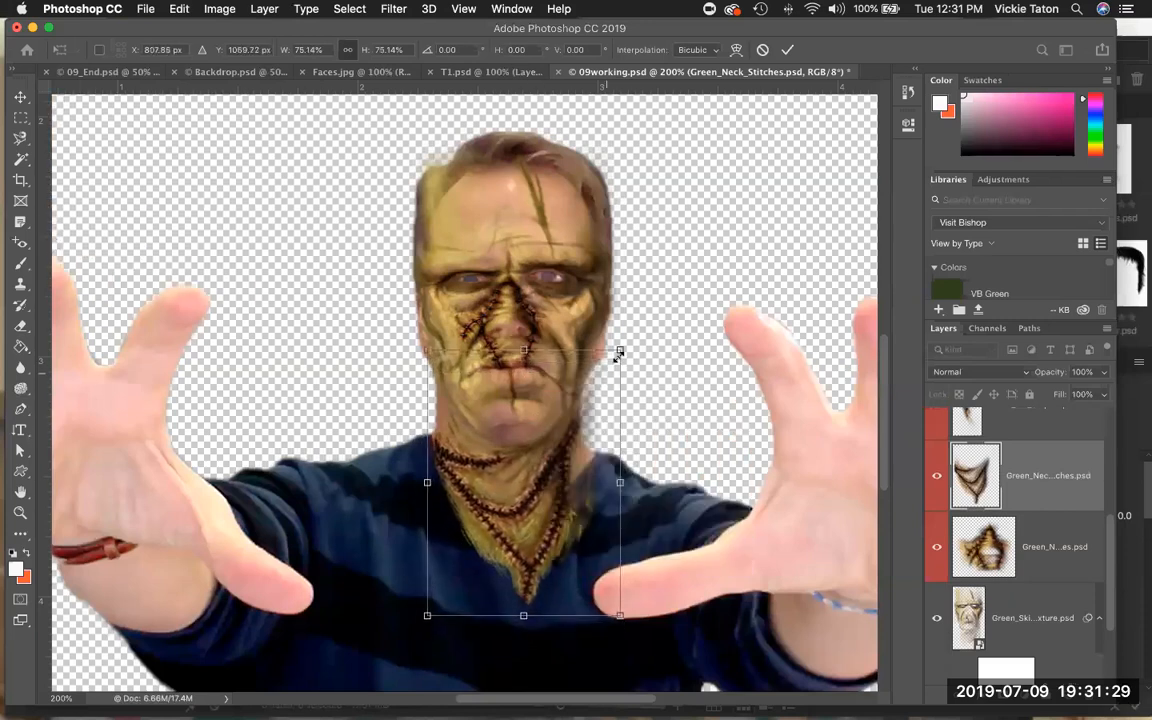
drag(619, 353, 615, 357)
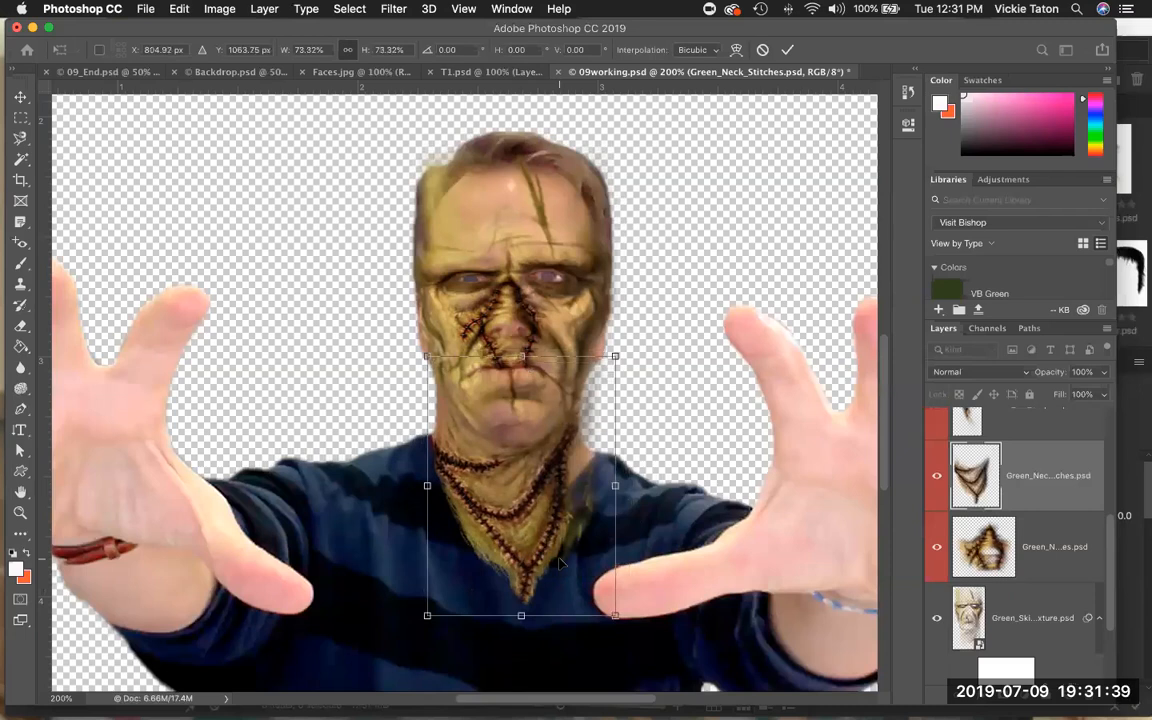
key(Return)
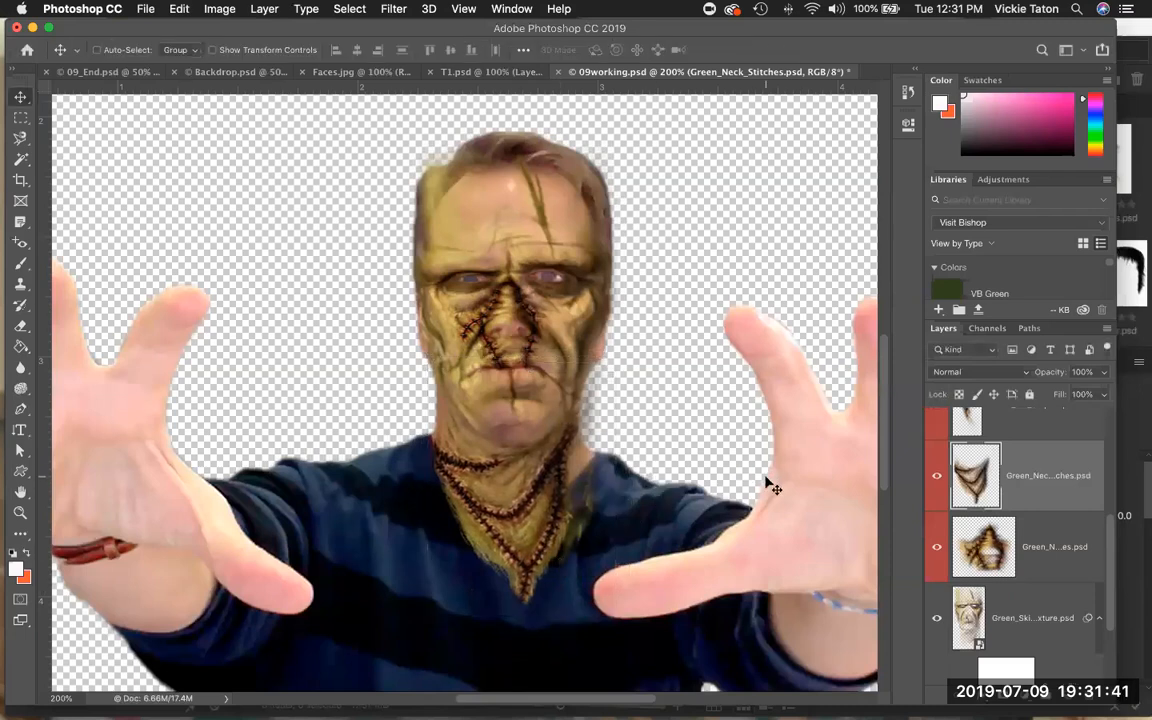
Make the Green_Ear_Staples layer visible, select it, and move the staples down onto the left side of the face.
scroll(937, 450, up, 1)
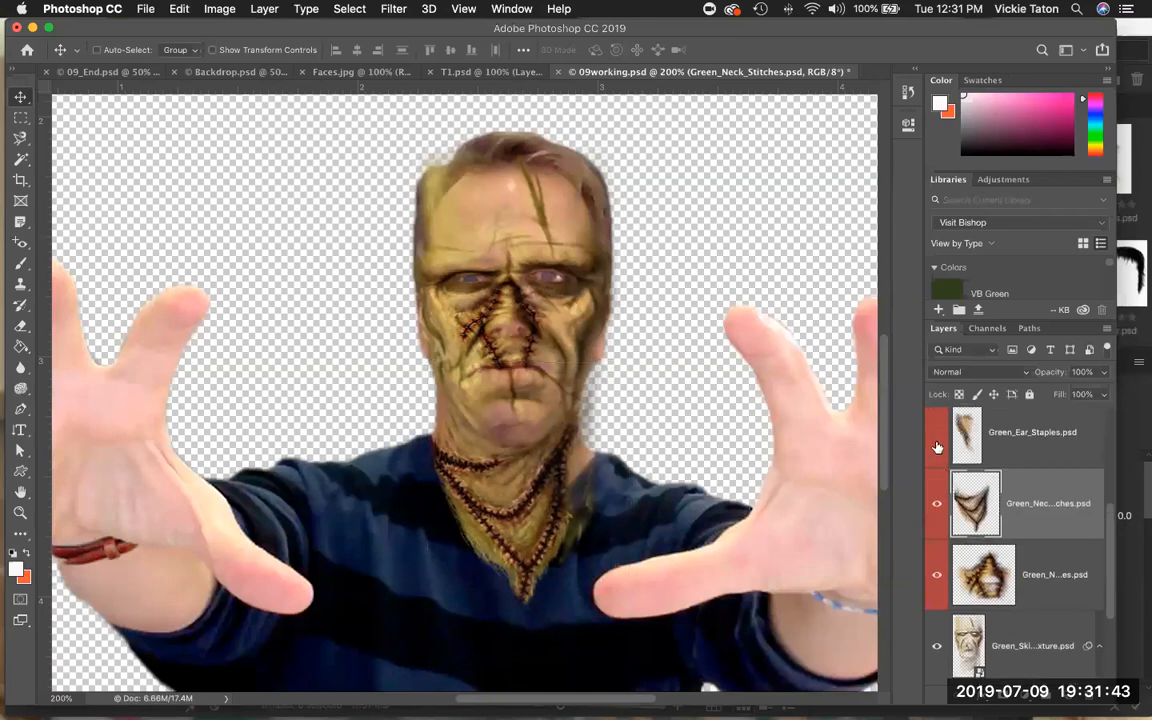
click(937, 447)
scroll(1049, 501, up, 2)
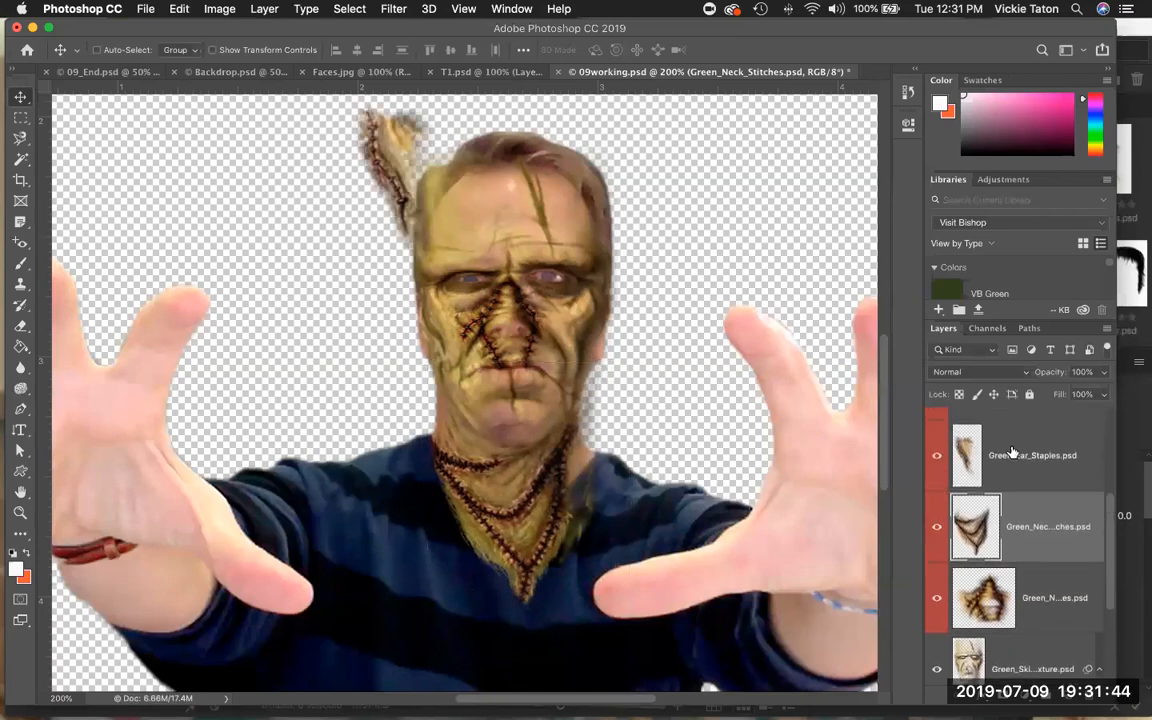
click(1046, 490)
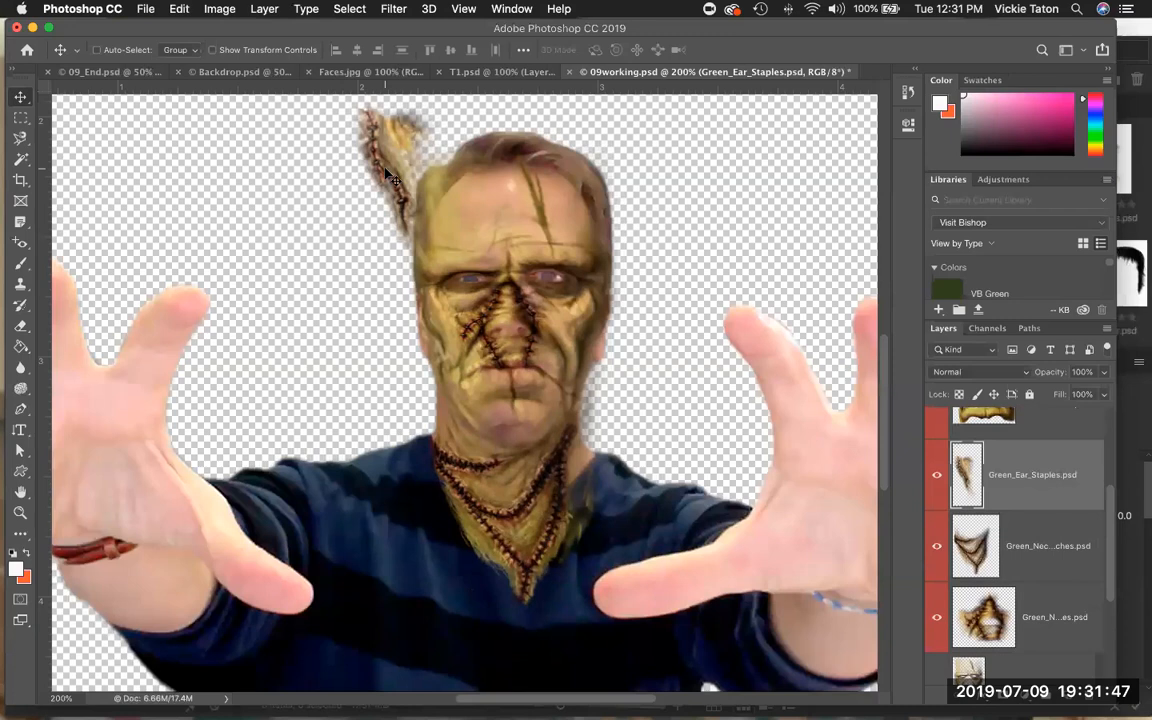
drag(392, 178, 437, 367)
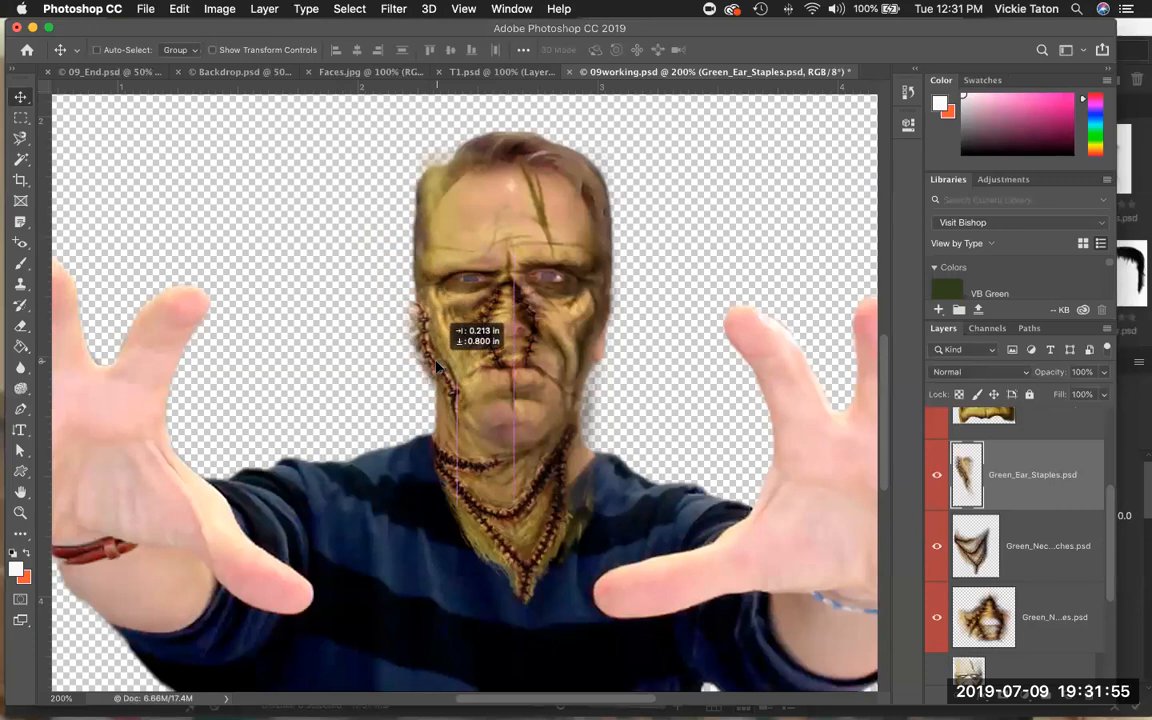
drag(437, 367, 437, 367)
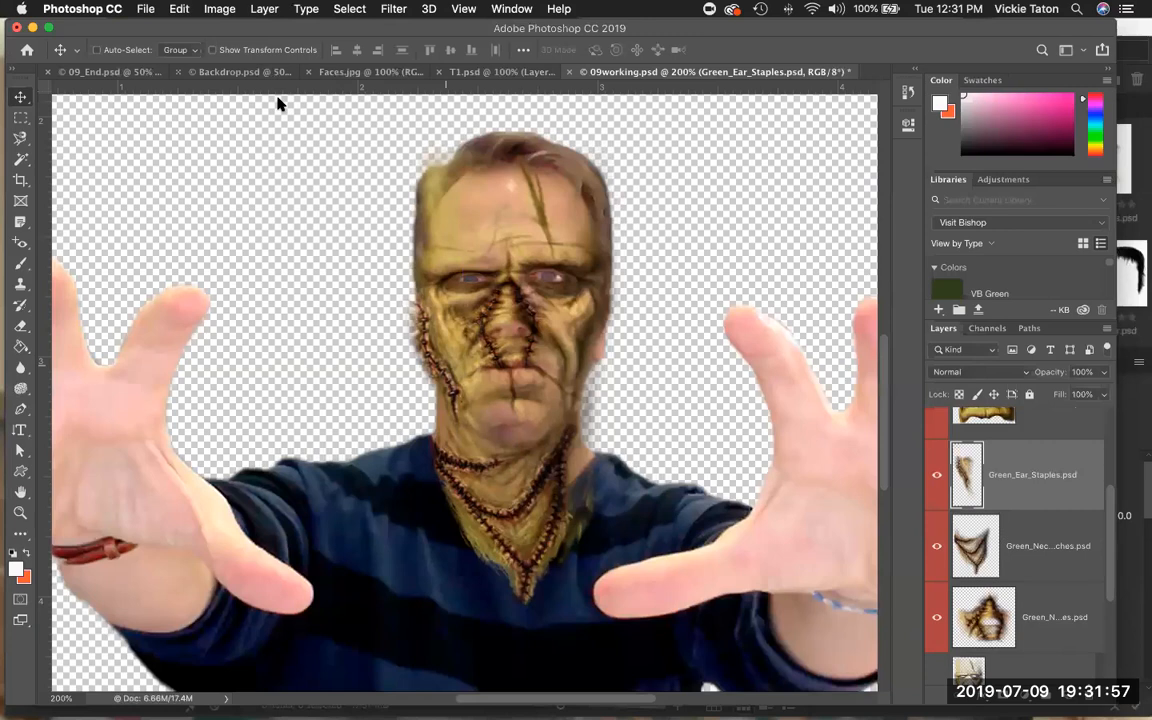
Free Transform the Green_Ear_Staples layer, scaling it to about 64% and fitting it along the left cheek.
click(178, 10)
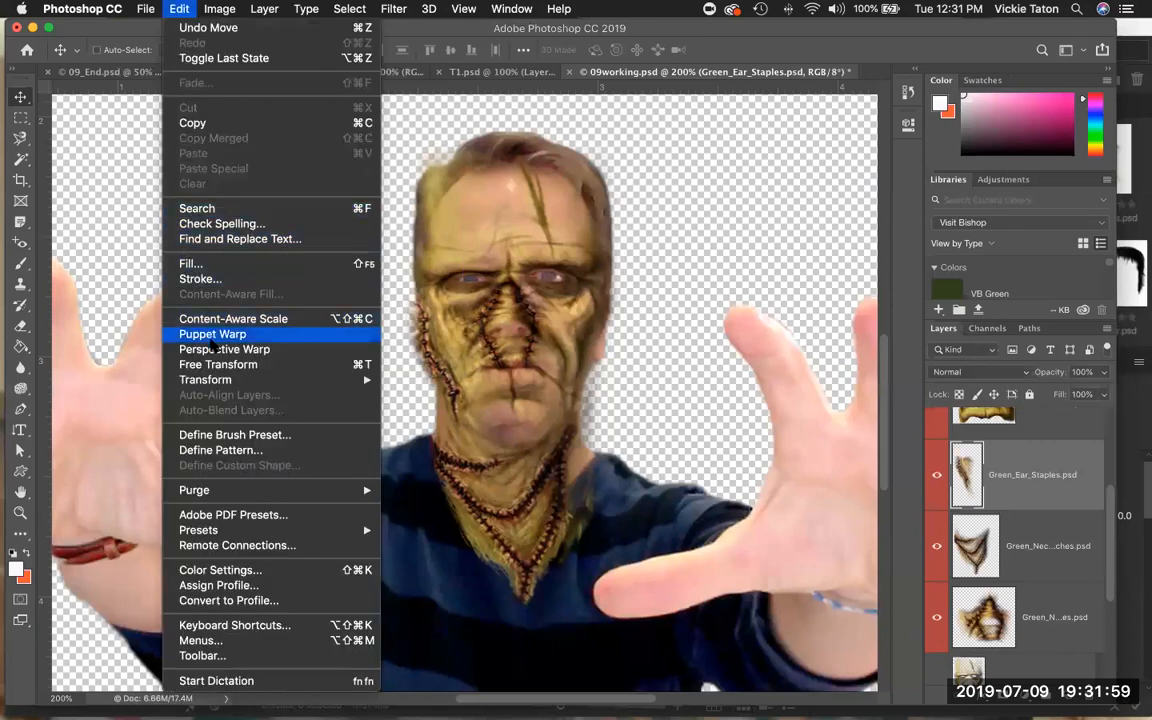
click(210, 364)
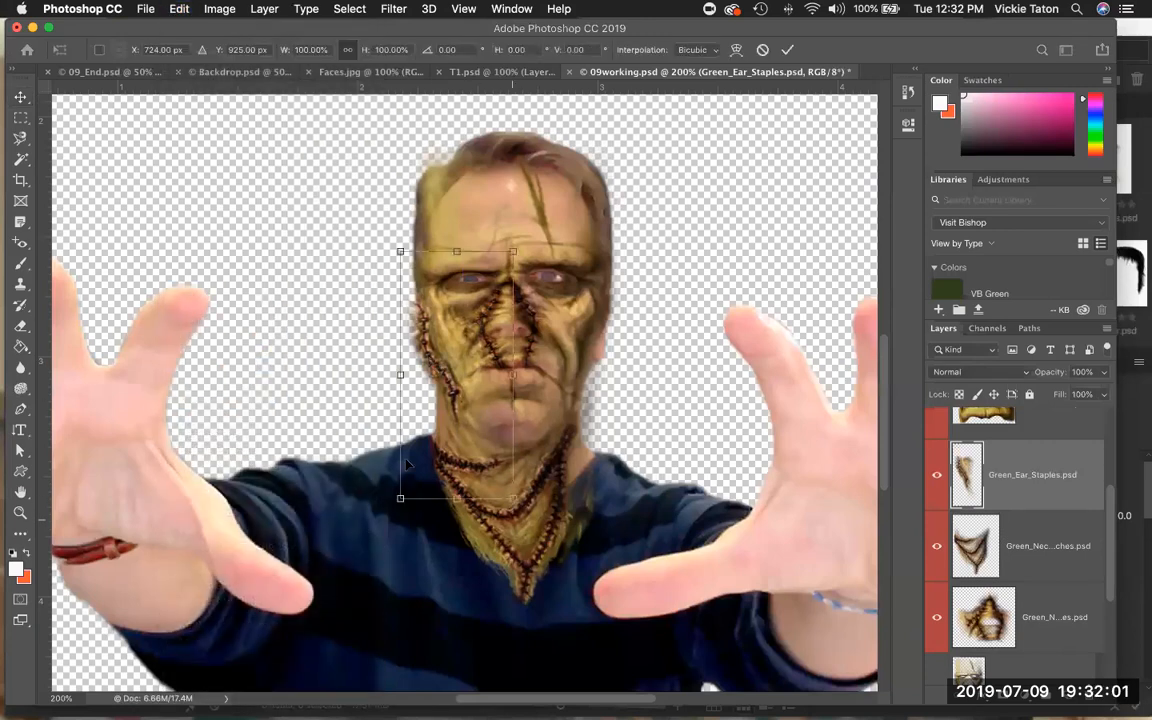
drag(513, 497, 485, 464)
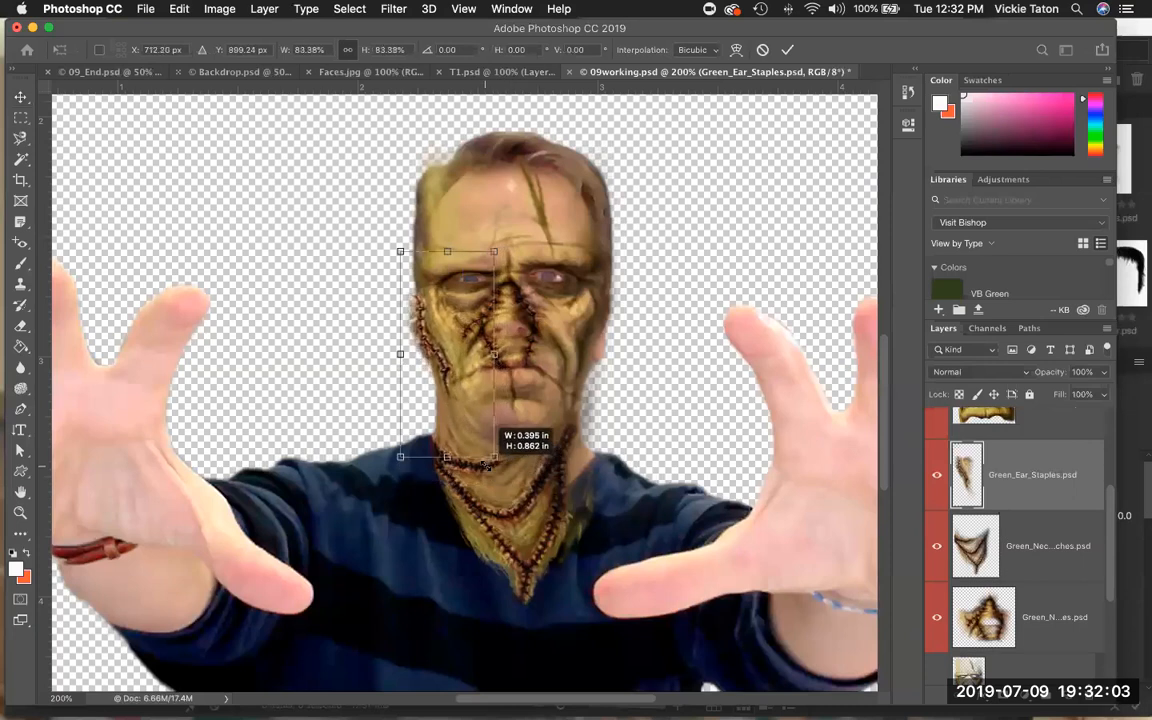
drag(435, 379, 439, 388)
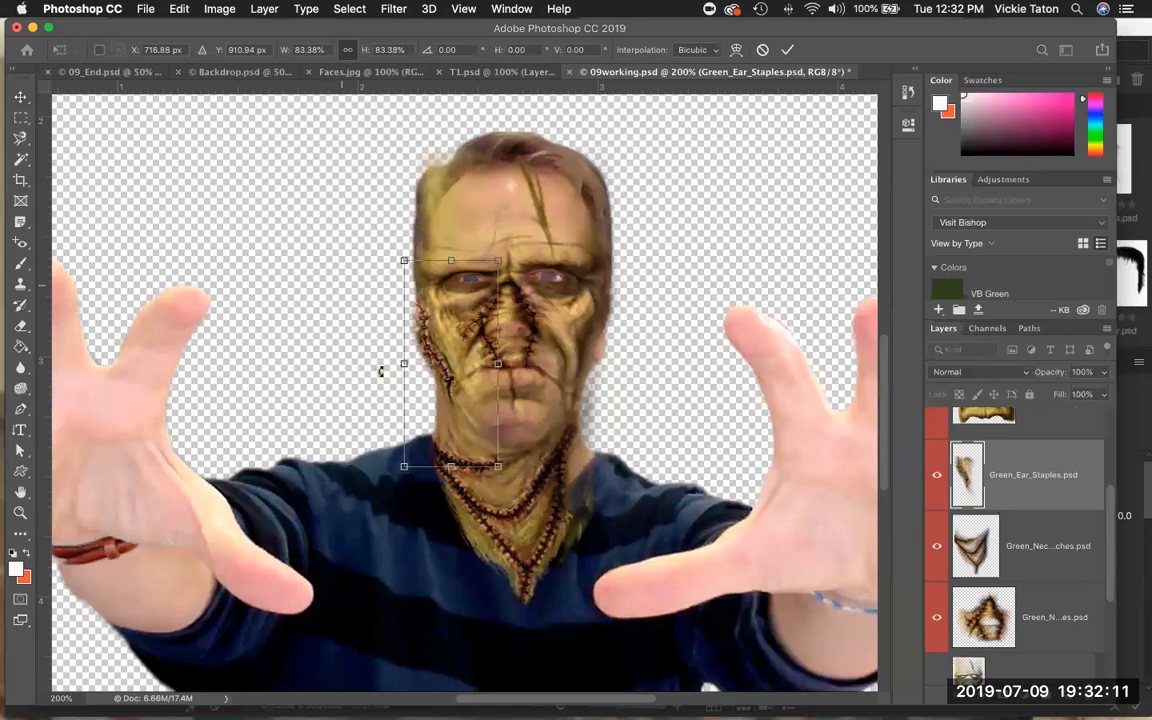
drag(497, 462, 477, 420)
drag(445, 377, 448, 385)
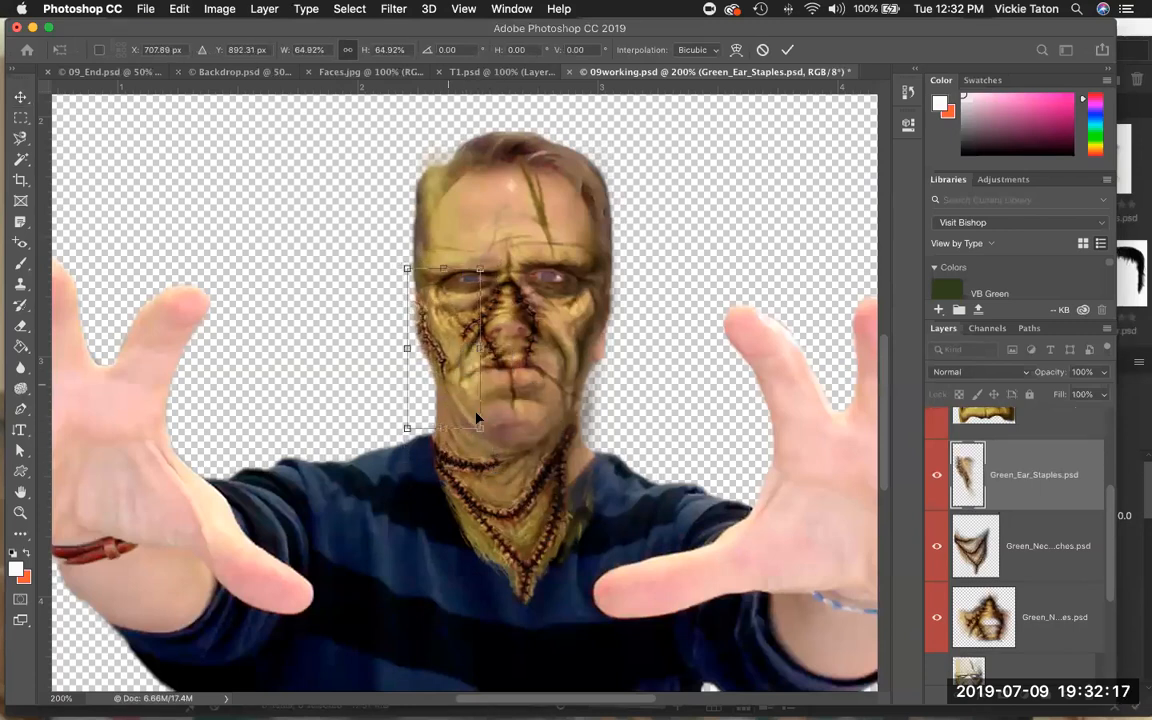
drag(479, 428, 476, 425)
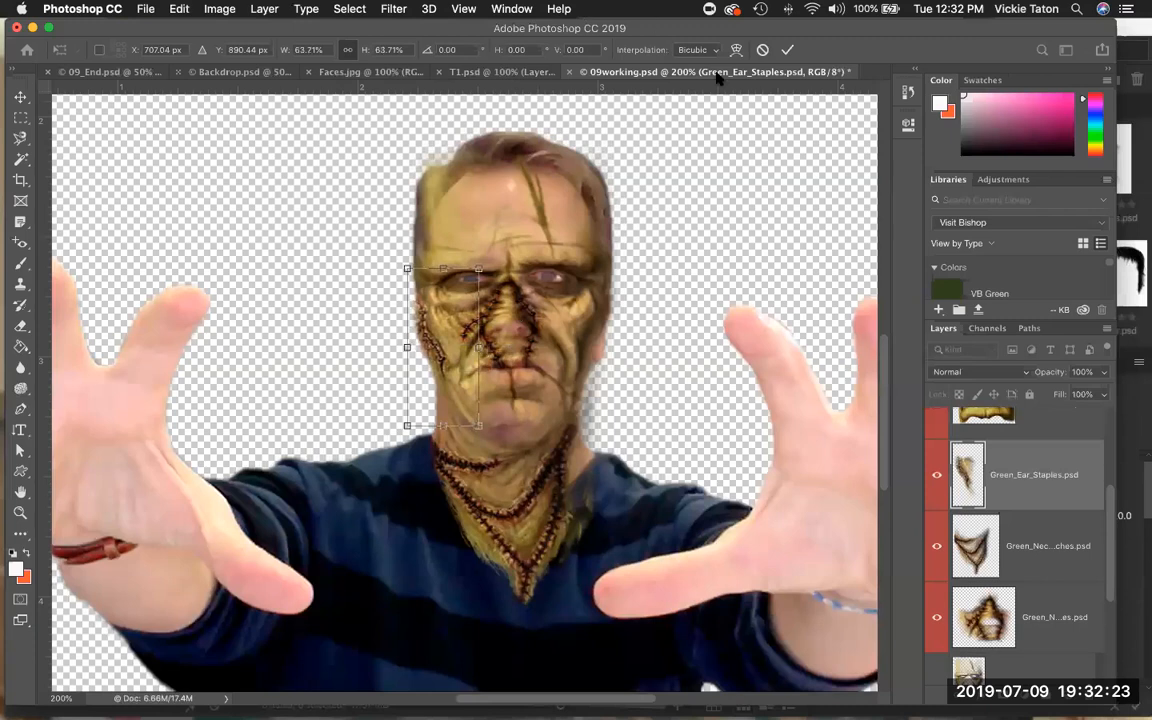
click(787, 50)
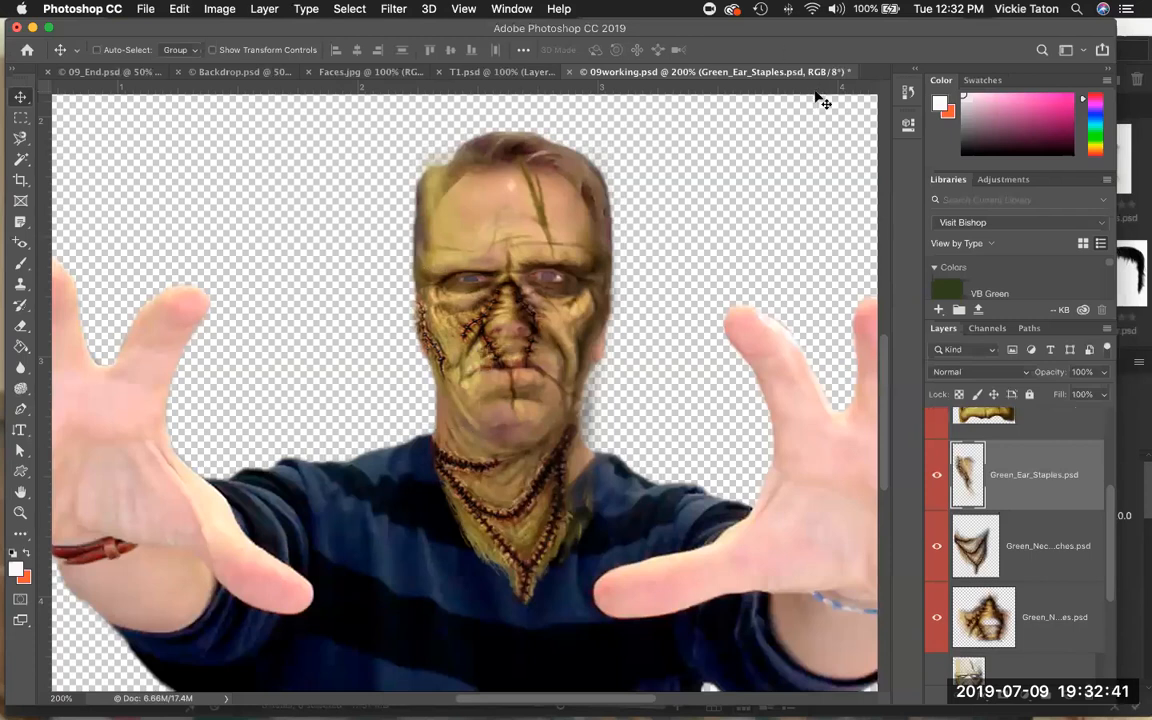
Make the Enhanced_Green_Forehead layer visible, select it, and move it down over the head.
scroll(950, 473, up, 1)
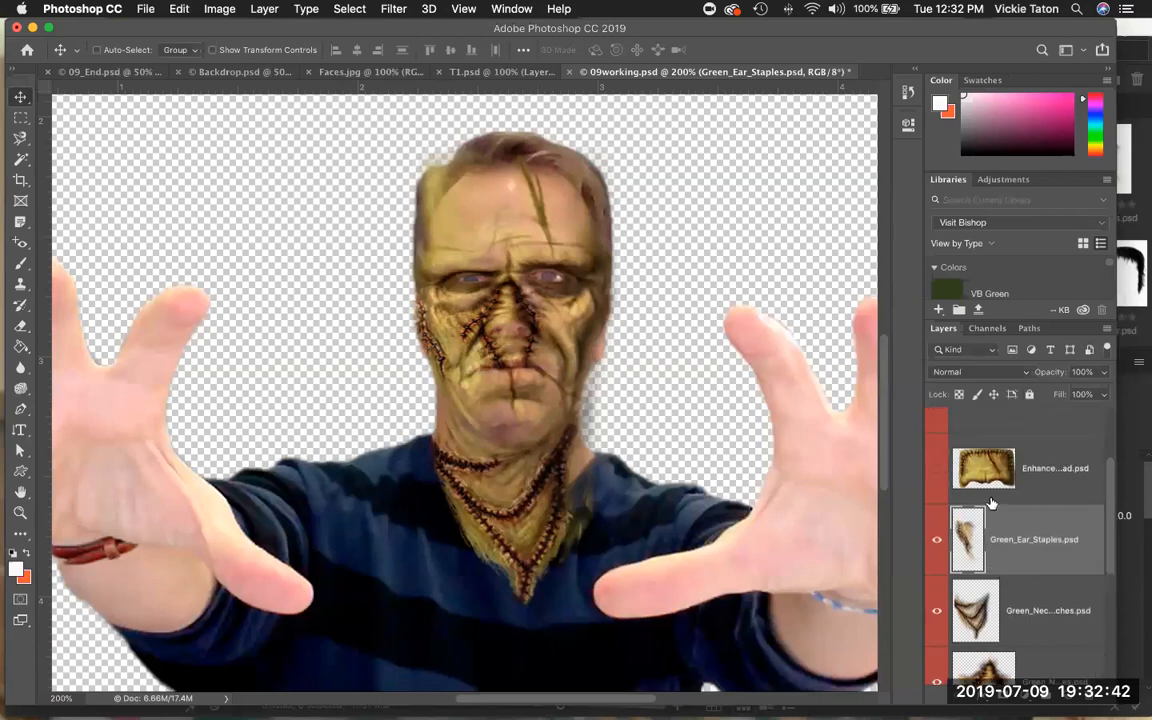
click(937, 468)
click(1040, 462)
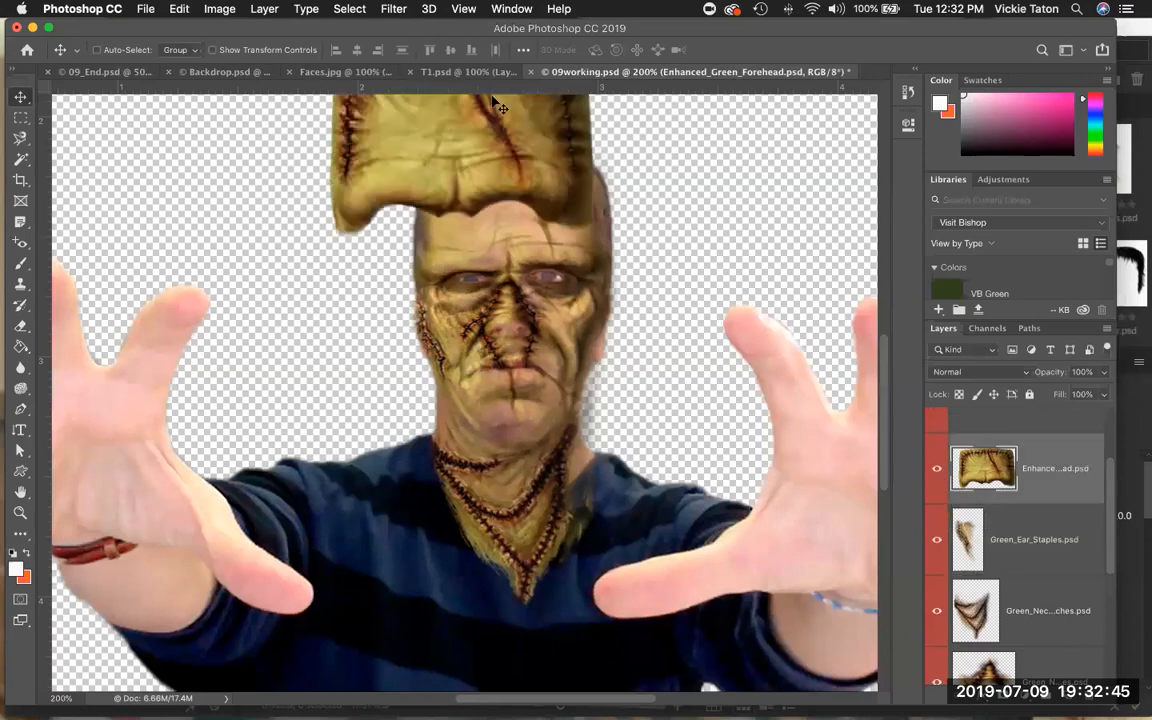
drag(447, 143, 497, 228)
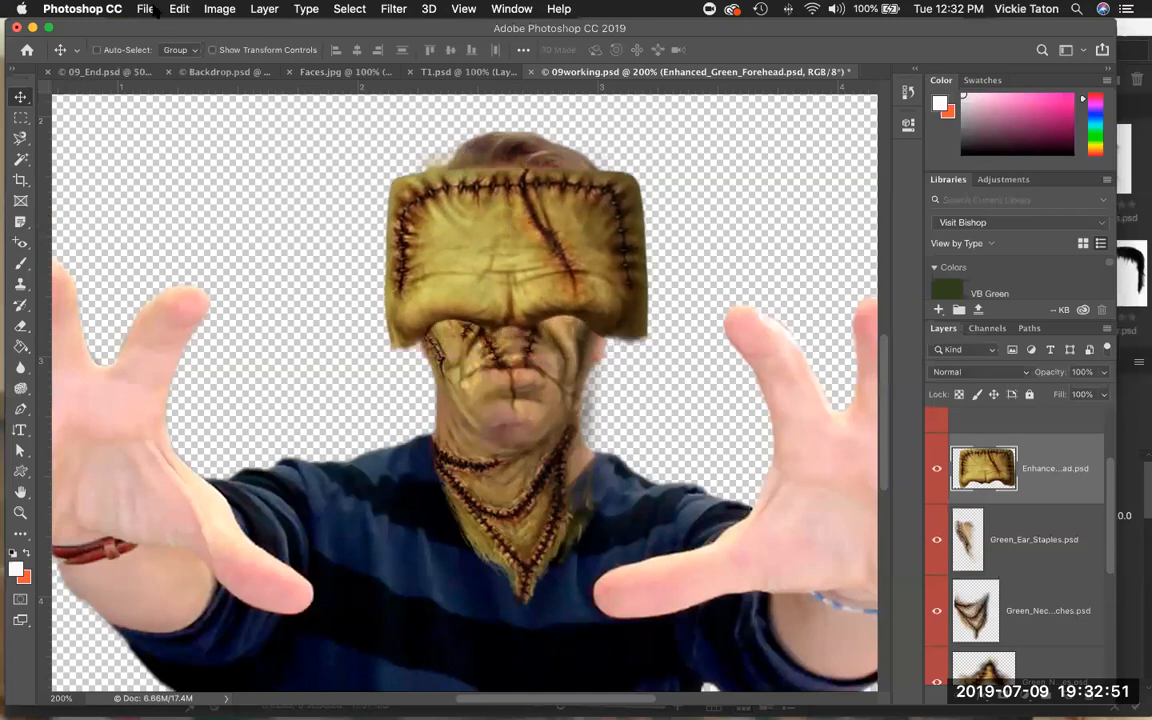
Free Transform the Enhanced_Green_Forehead layer, scaling it to about 80% and positioning it over the top of the head.
click(179, 9)
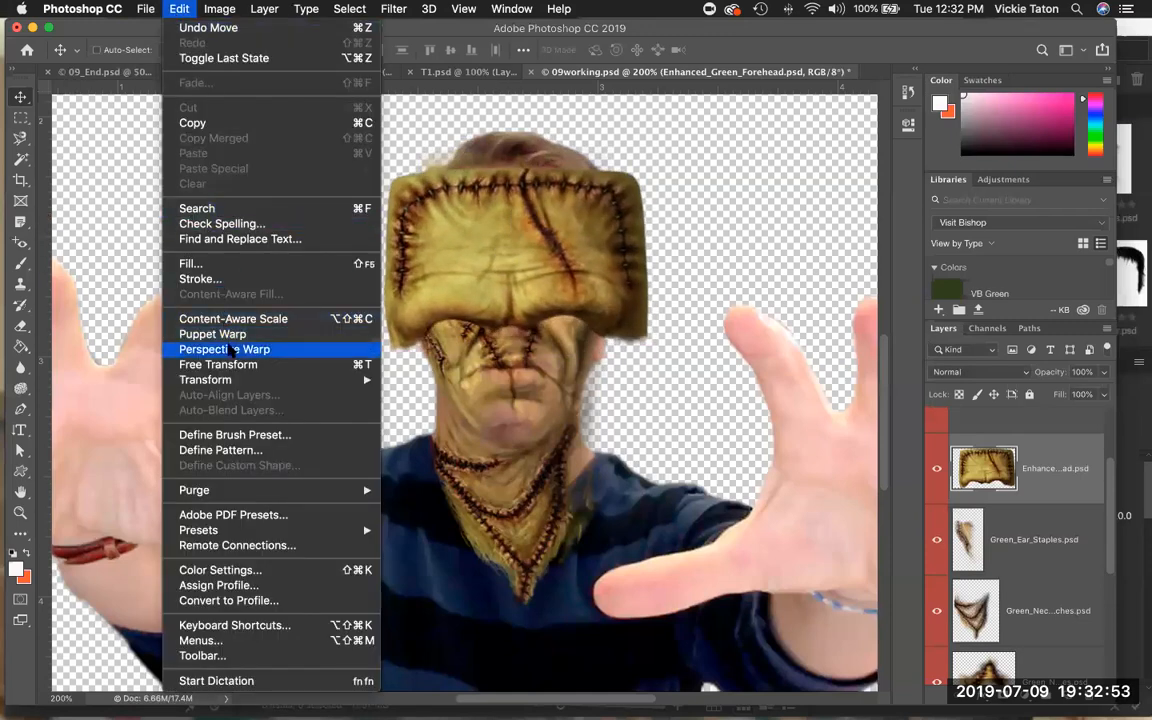
click(215, 364)
drag(358, 349, 424, 309)
drag(491, 264, 465, 240)
mouse_move(617, 137)
mouse_down()
mouse_move(600, 147)
mouse_move(592, 134)
mouse_move(587, 178)
mouse_move(637, 132)
mouse_up()
drag(541, 180, 535, 163)
mouse_move(627, 118)
mouse_down()
mouse_move(618, 106)
mouse_move(614, 126)
mouse_up()
drag(548, 175, 557, 192)
mouse_move(499, 132)
mouse_down()
mouse_move(499, 122)
mouse_move(499, 134)
mouse_up()
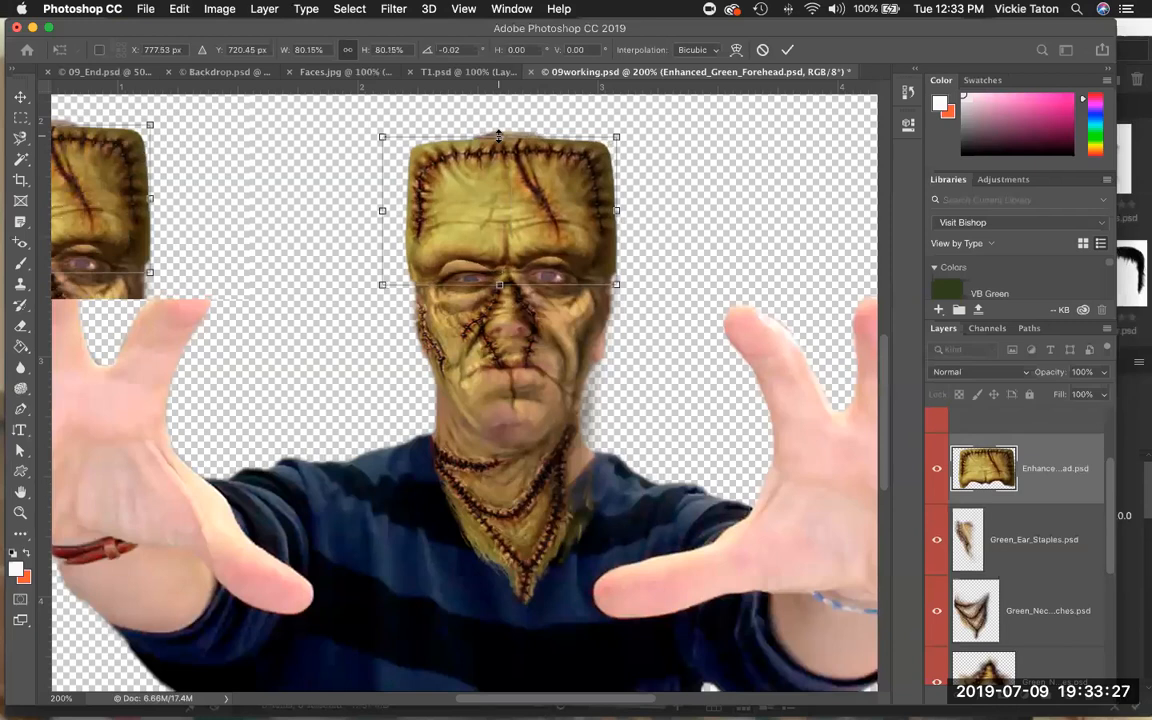
Refine the forehead's position and size so its width fits the head at about 81%.
drag(507, 182, 512, 174)
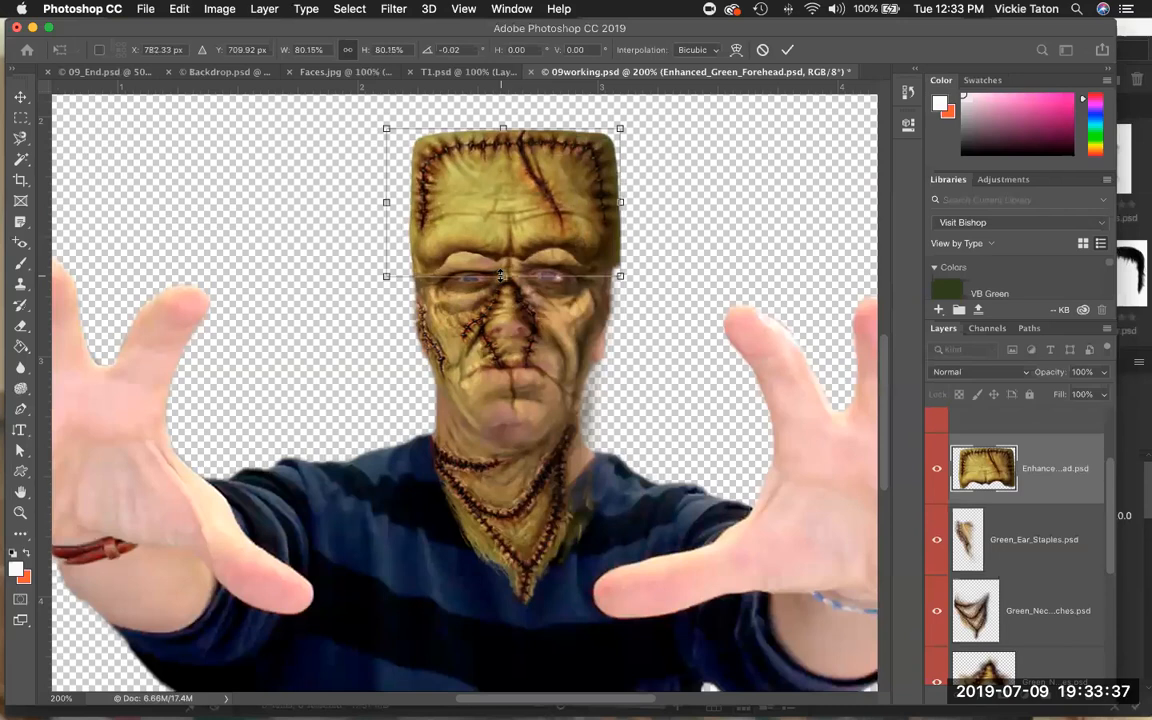
mouse_move(501, 274)
mouse_down()
mouse_move(487, 300)
mouse_move(482, 267)
mouse_up()
drag(577, 238, 580, 254)
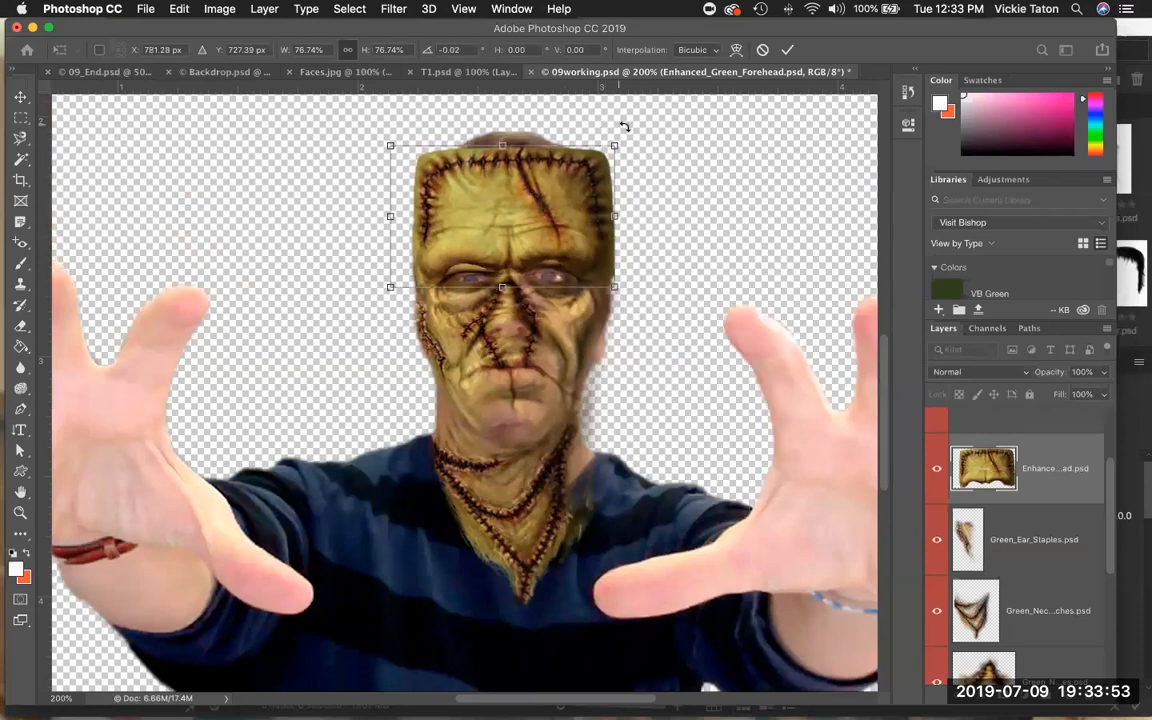
drag(616, 141, 628, 122)
drag(575, 175, 571, 179)
drag(502, 137, 502, 125)
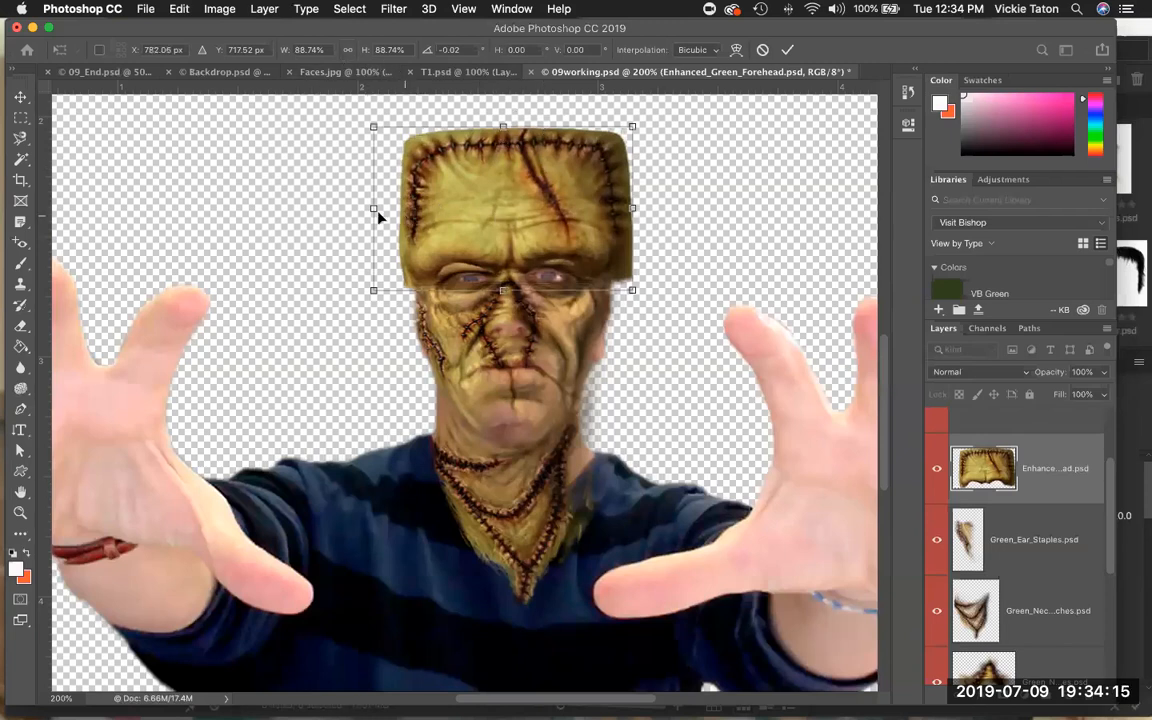
drag(374, 209, 383, 208)
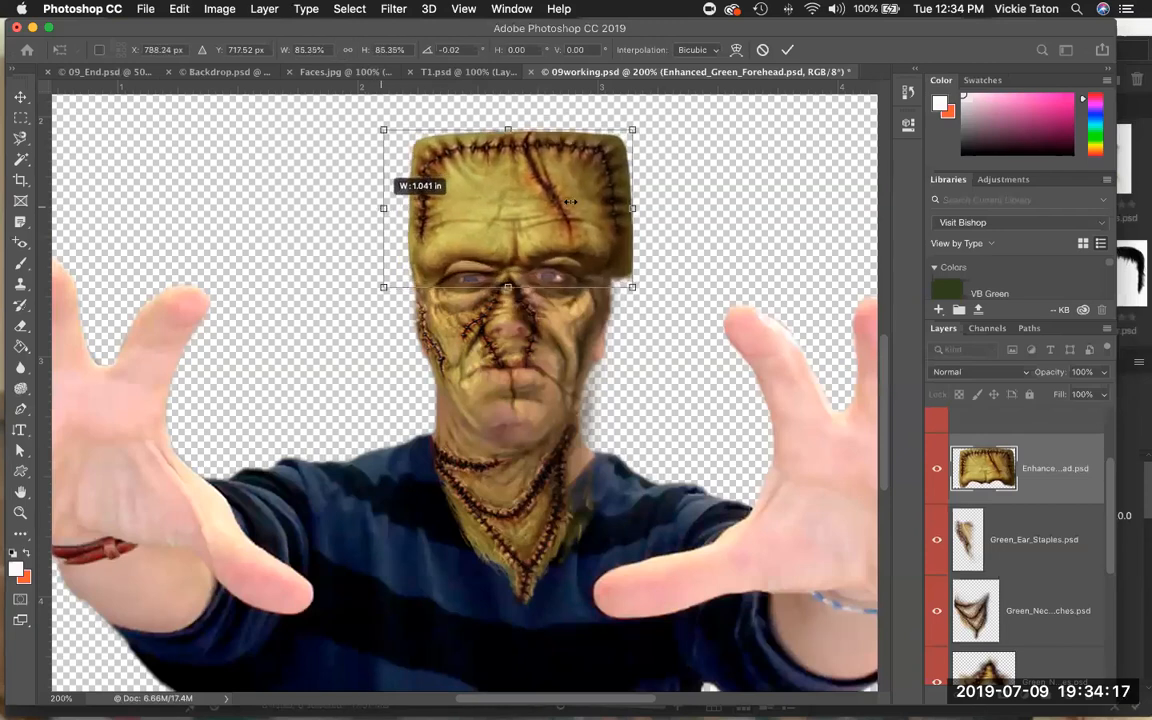
drag(632, 208, 614, 212)
drag(498, 132, 498, 128)
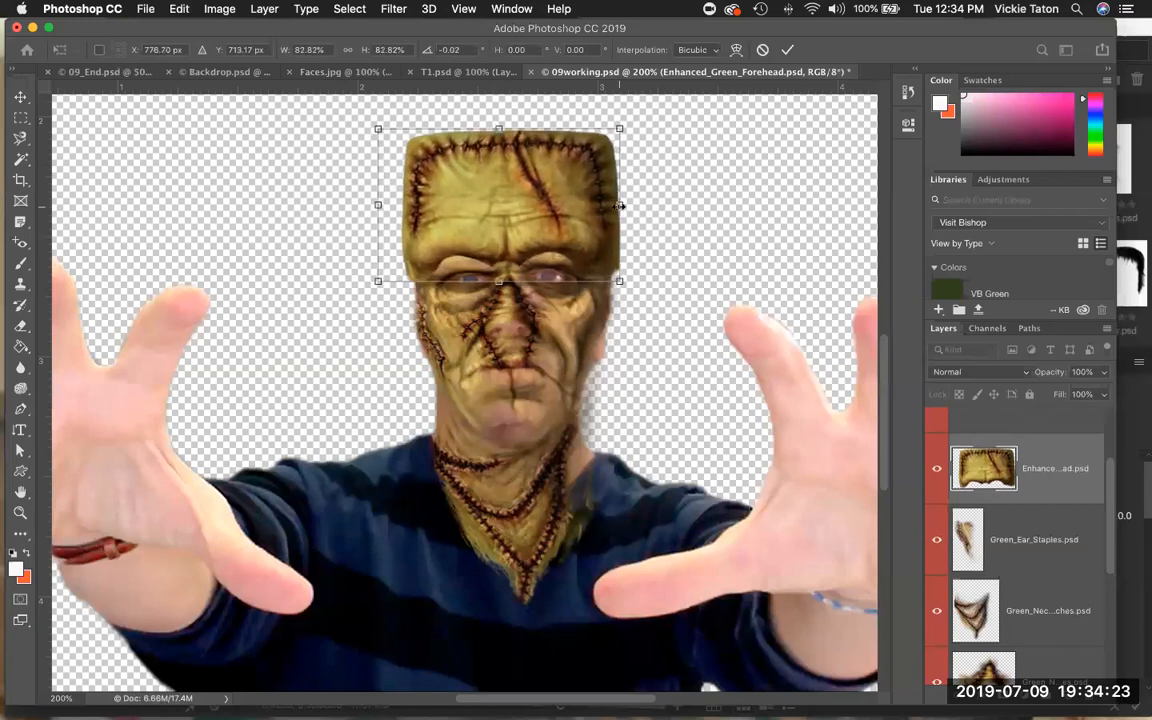
drag(619, 205, 573, 220)
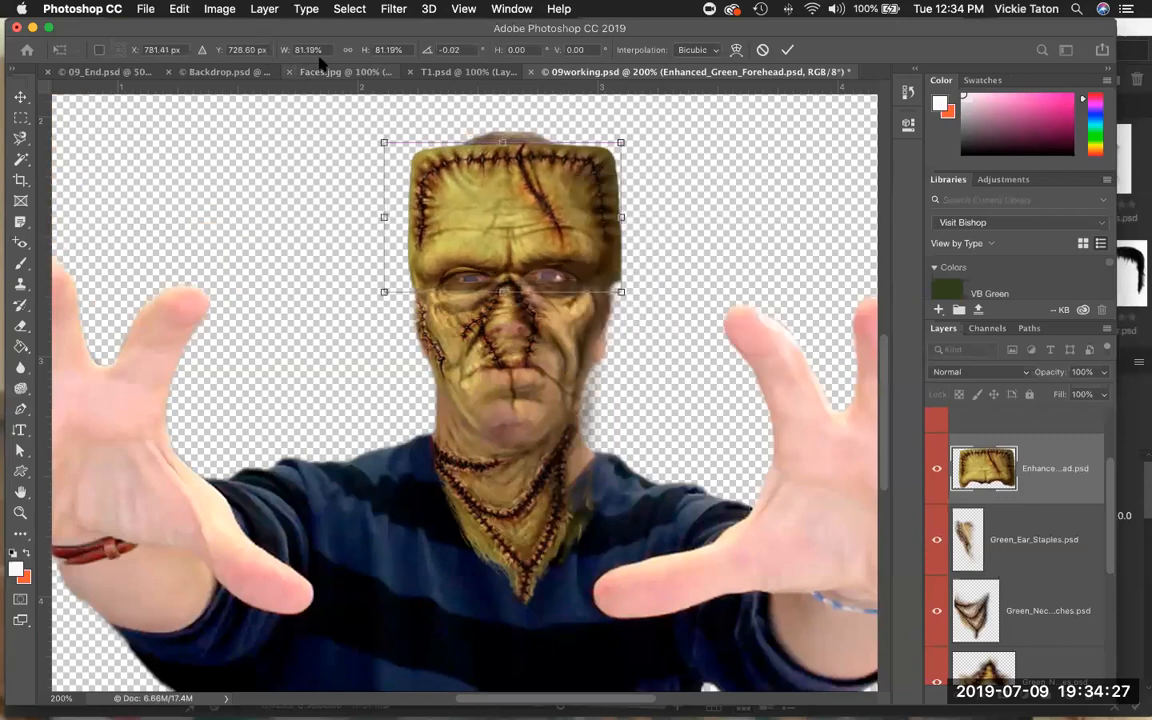
click(348, 50)
Rescale the Enhanced_Green_Forehead layer to about 77%, adjusting its top edge over the head, and commit the transform.
drag(620, 215, 612, 217)
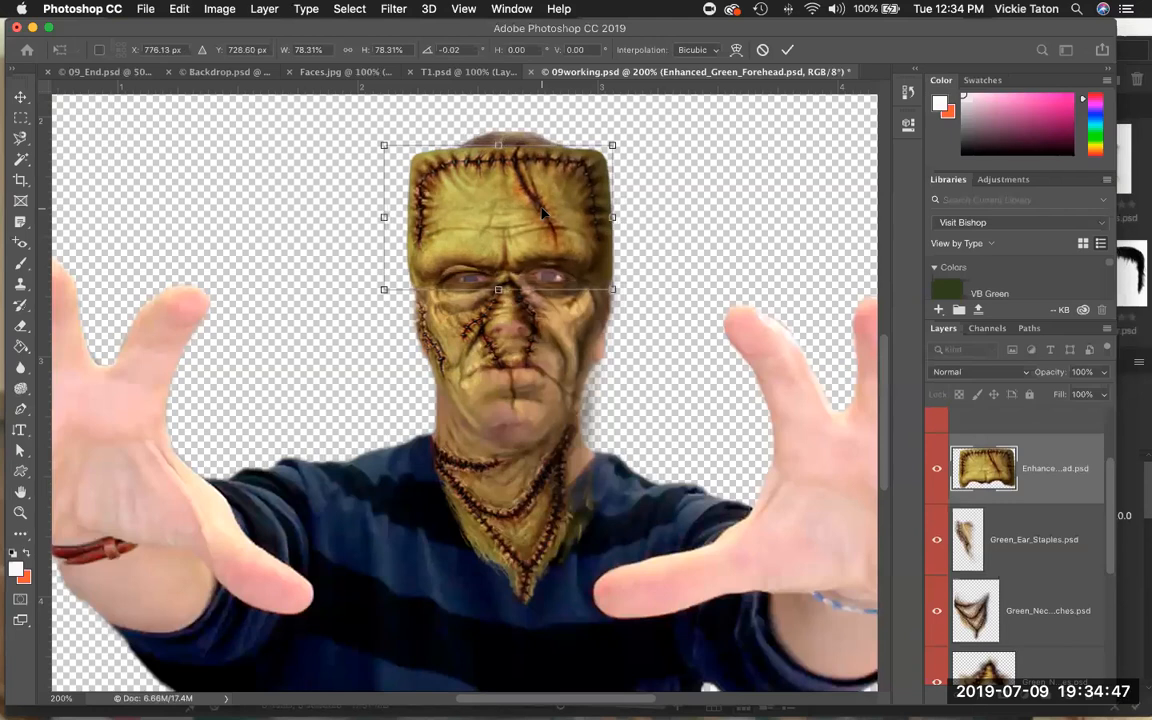
right_click(542, 212)
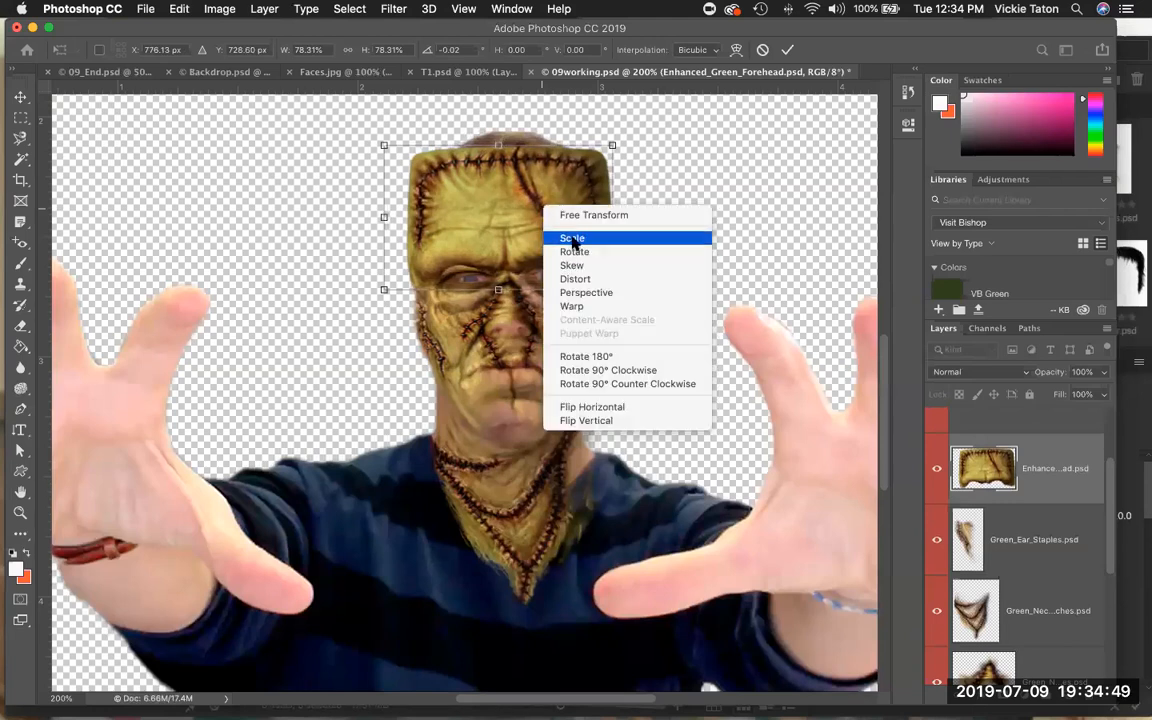
click(572, 239)
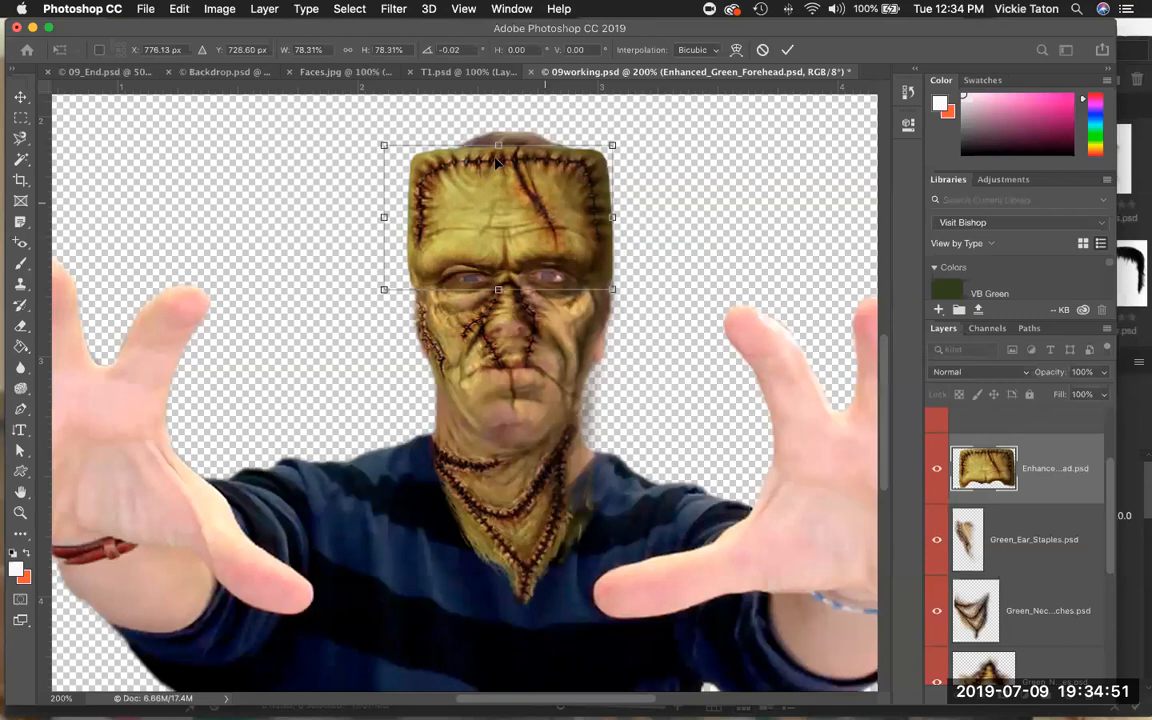
drag(497, 137, 498, 123)
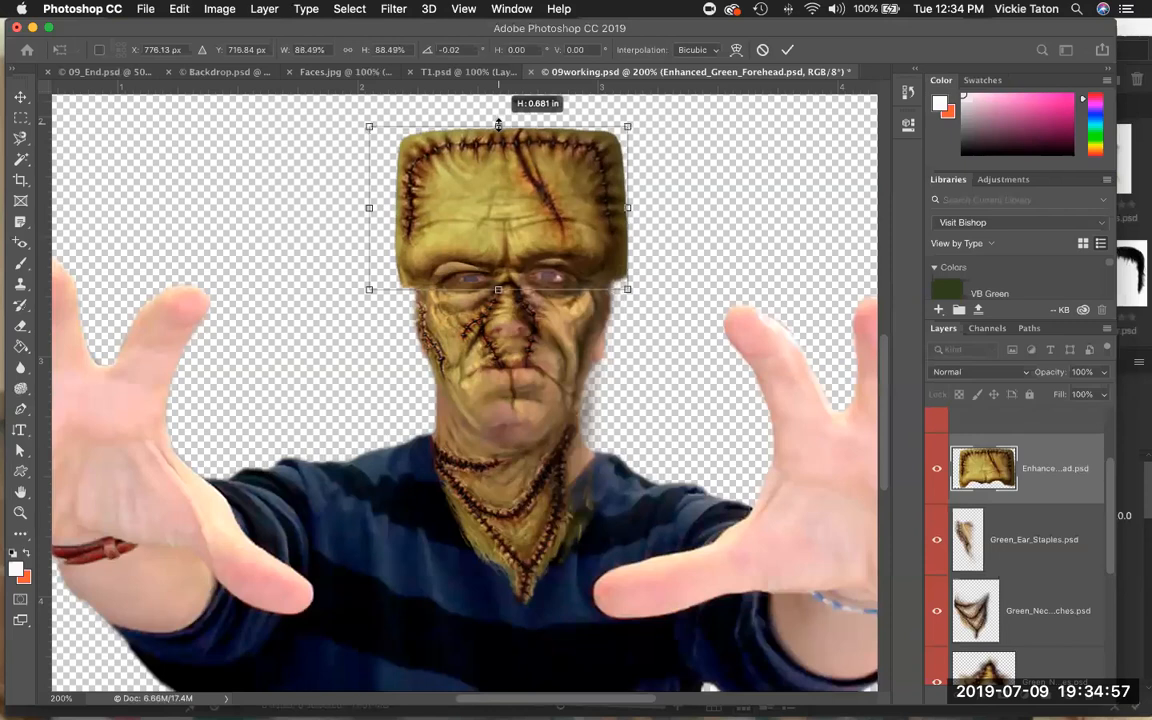
drag(497, 127, 497, 129)
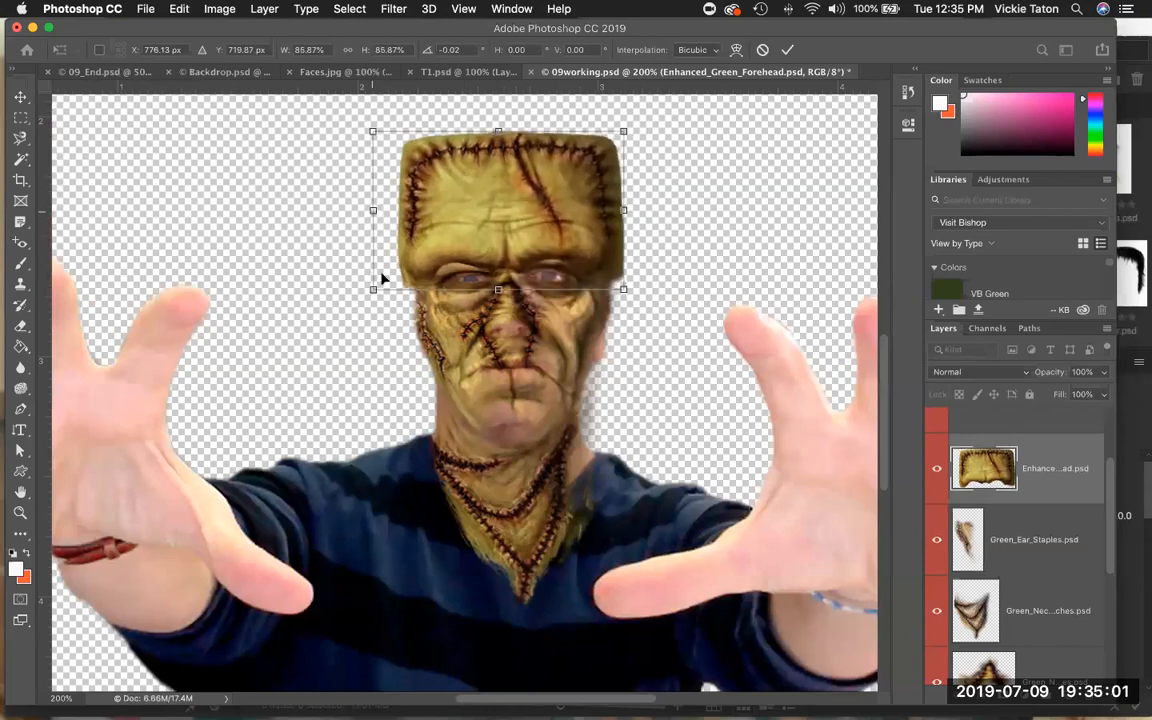
drag(373, 289, 384, 282)
mouse_move(623, 282)
mouse_down()
mouse_move(585, 278)
mouse_move(614, 283)
mouse_up()
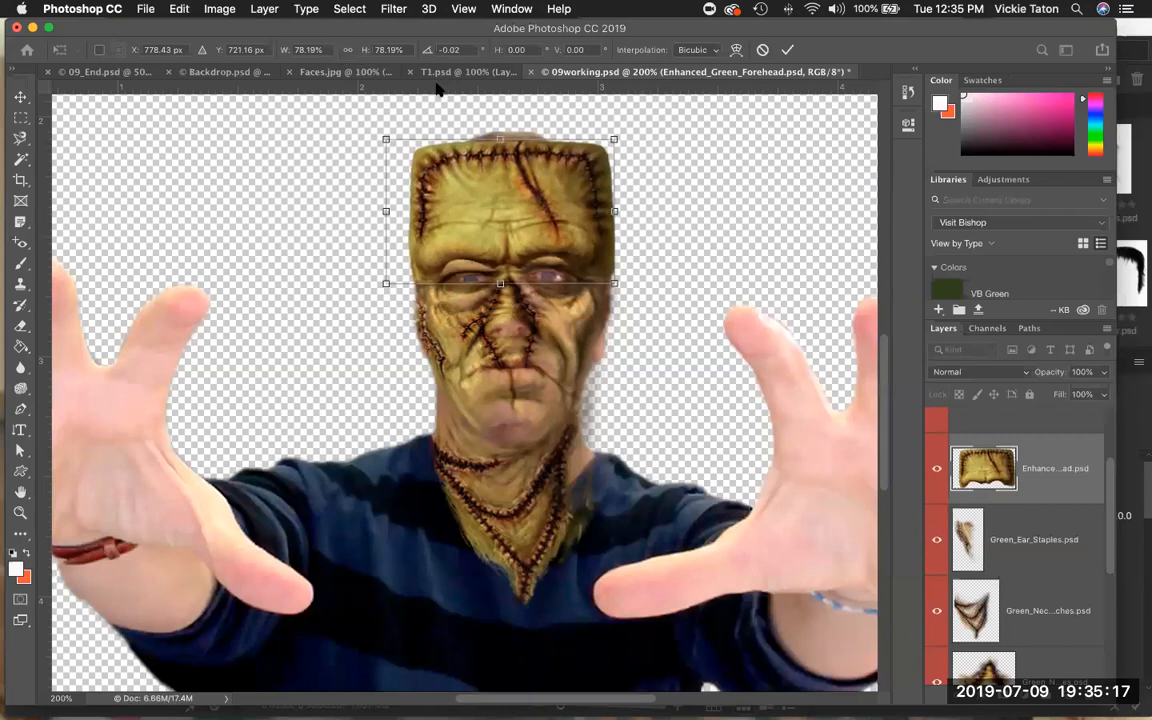
drag(501, 133, 501, 141)
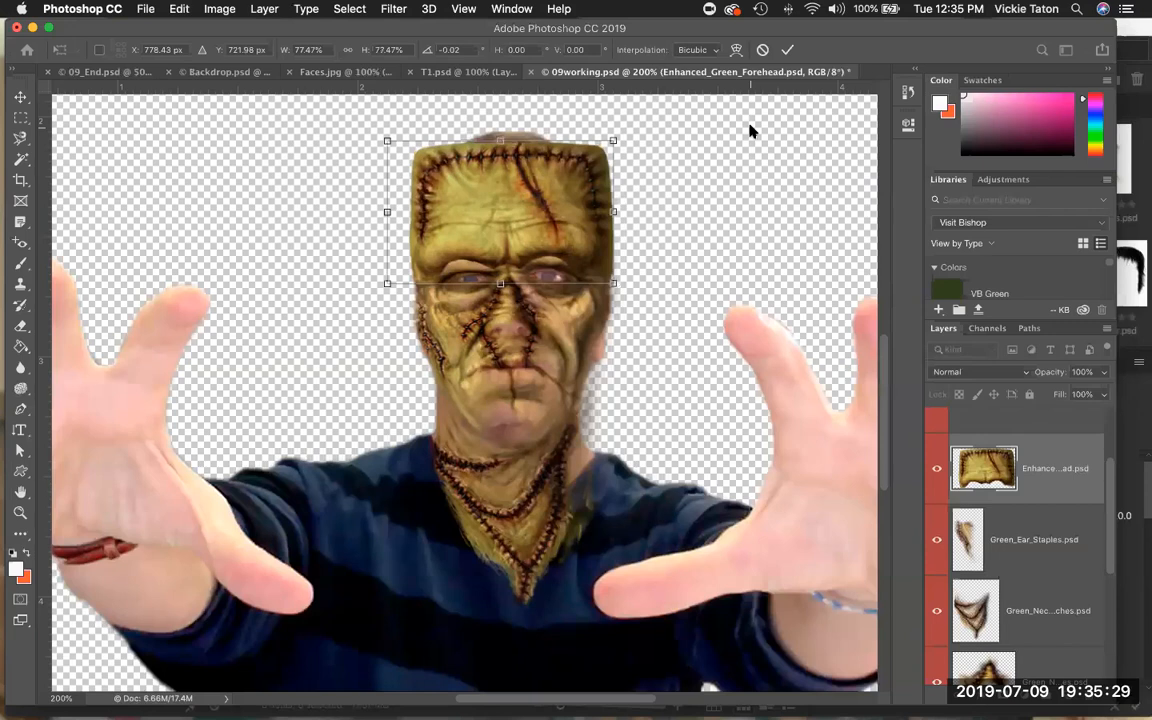
key(Return)
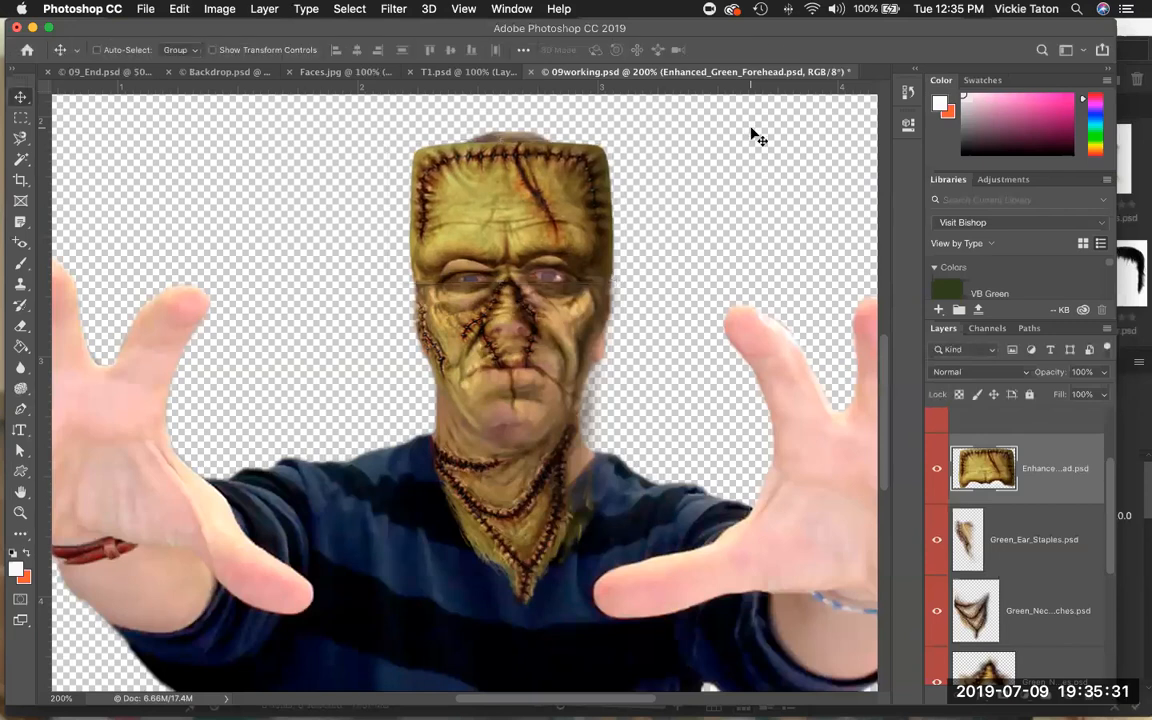
Make the Bolts layer visible, select it, and move the bolts down beside the neck.
scroll(872, 340, up, 3)
scroll(1010, 437, up, 2)
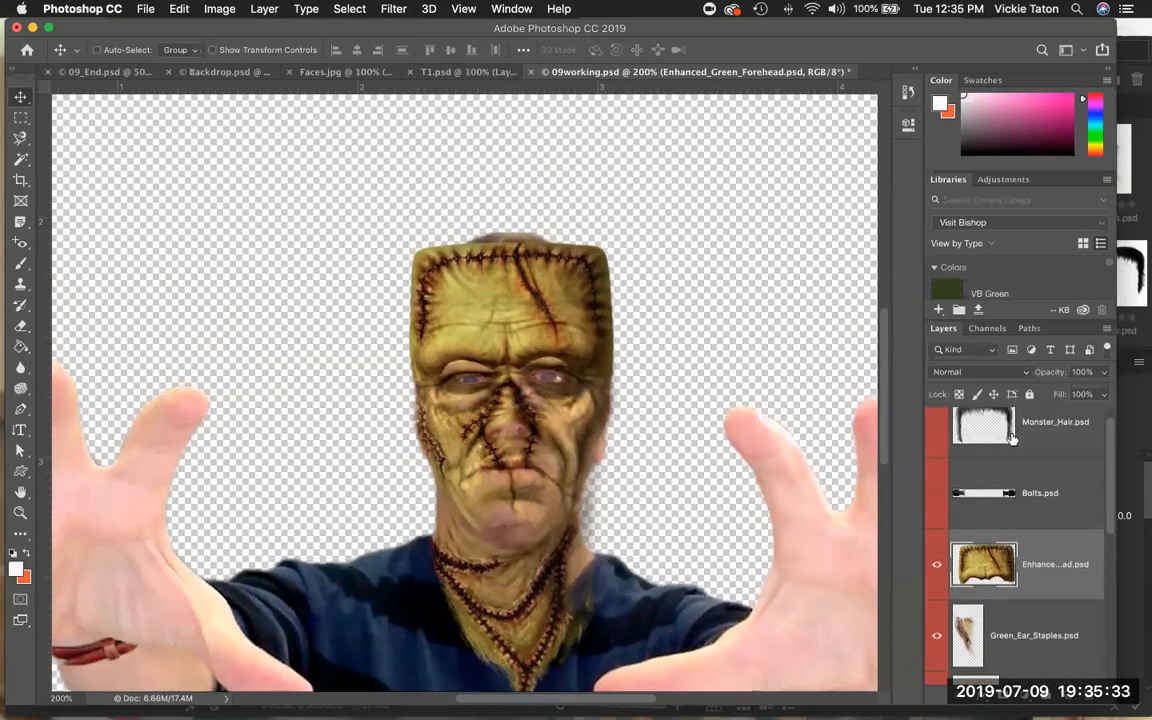
click(937, 493)
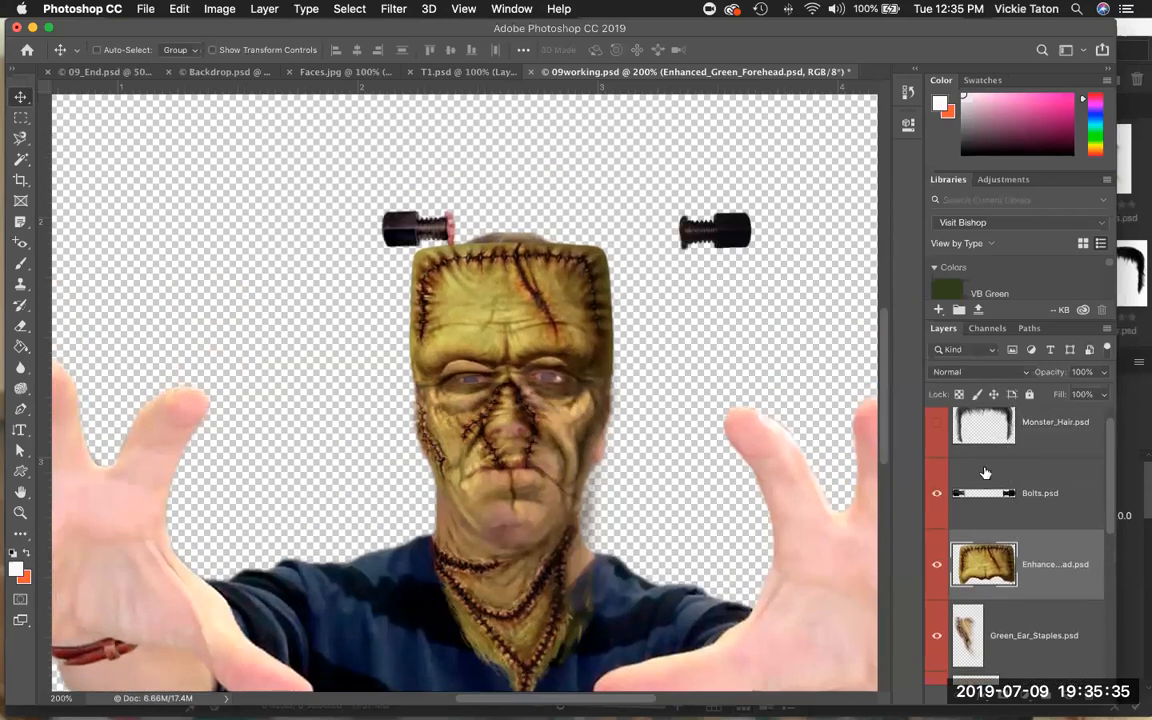
scroll(823, 463, down, 2)
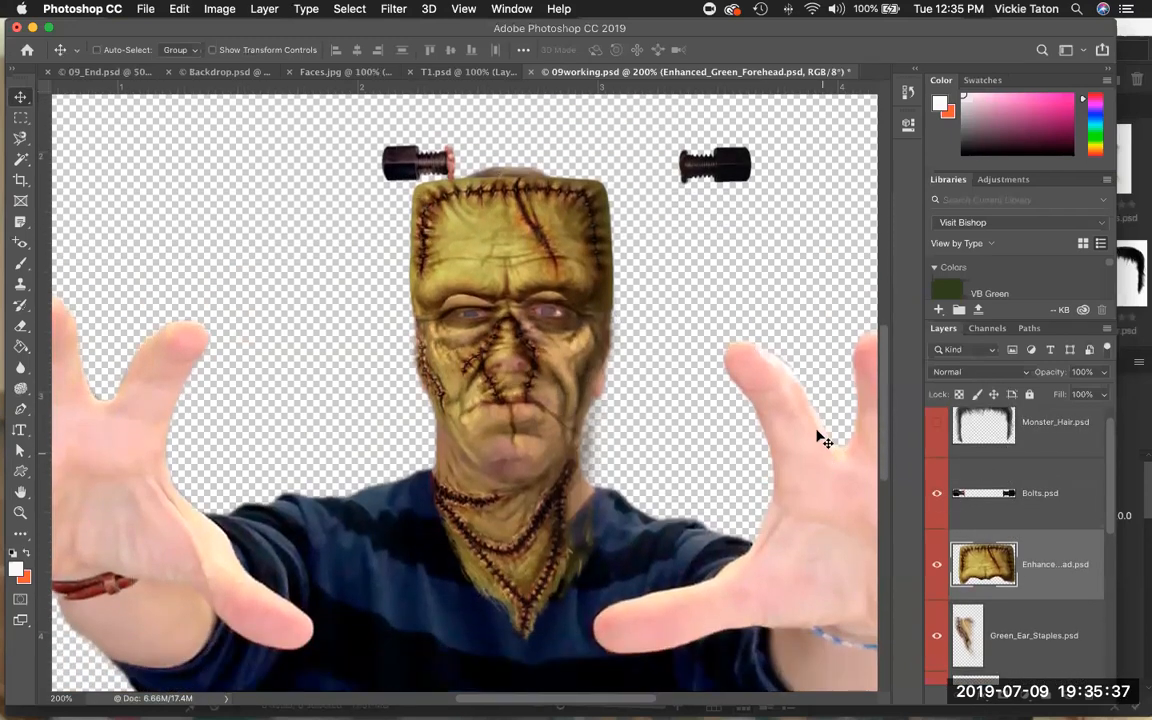
click(1018, 518)
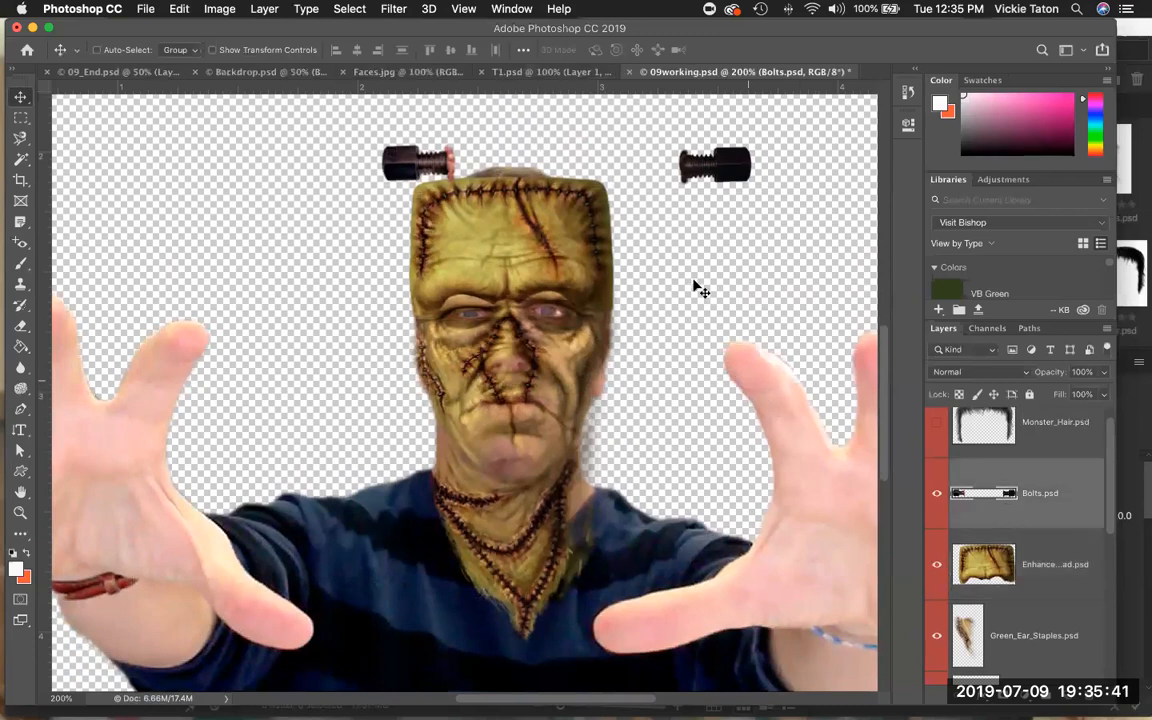
drag(716, 205, 659, 459)
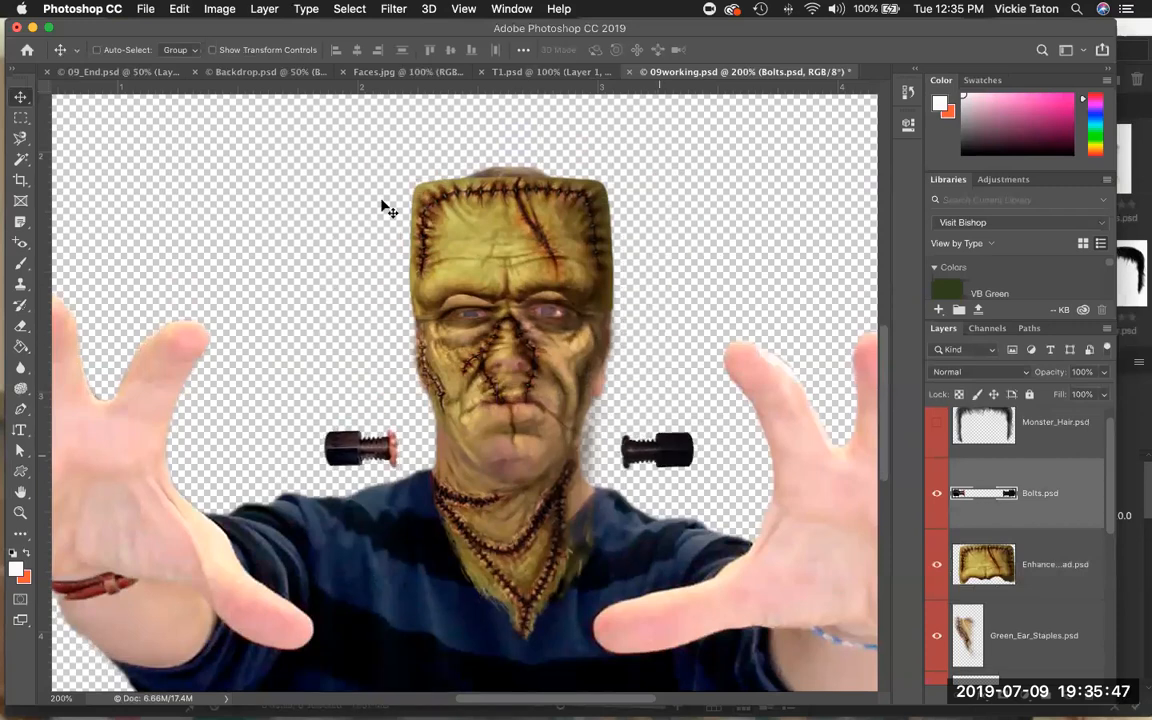
Free Transform the Bolts layer, scaling it to about 60% so the bolts sit on either side of the neck.
click(177, 10)
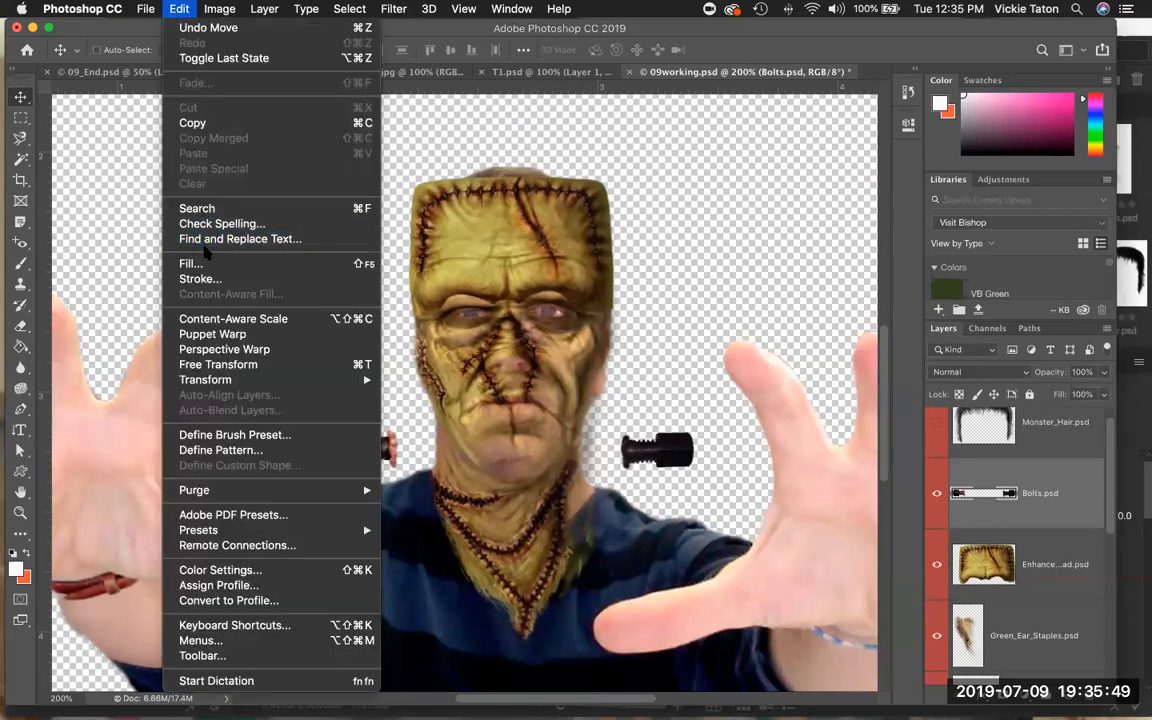
click(237, 367)
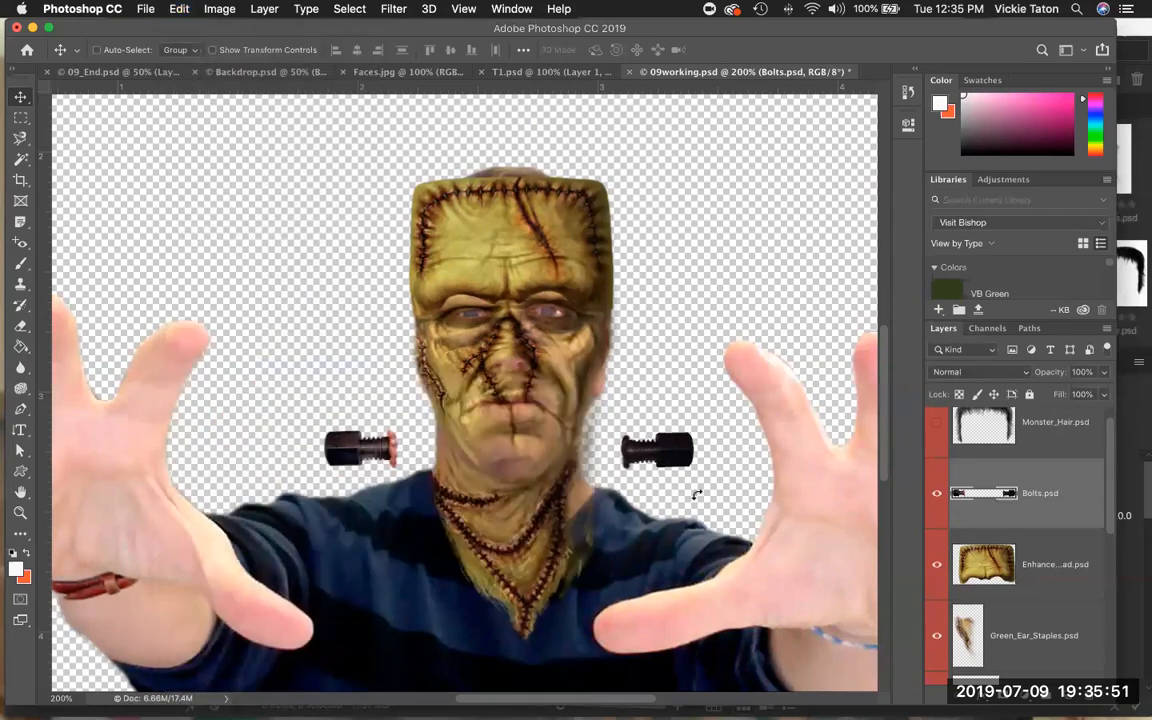
drag(663, 428, 605, 435)
drag(320, 436, 388, 443)
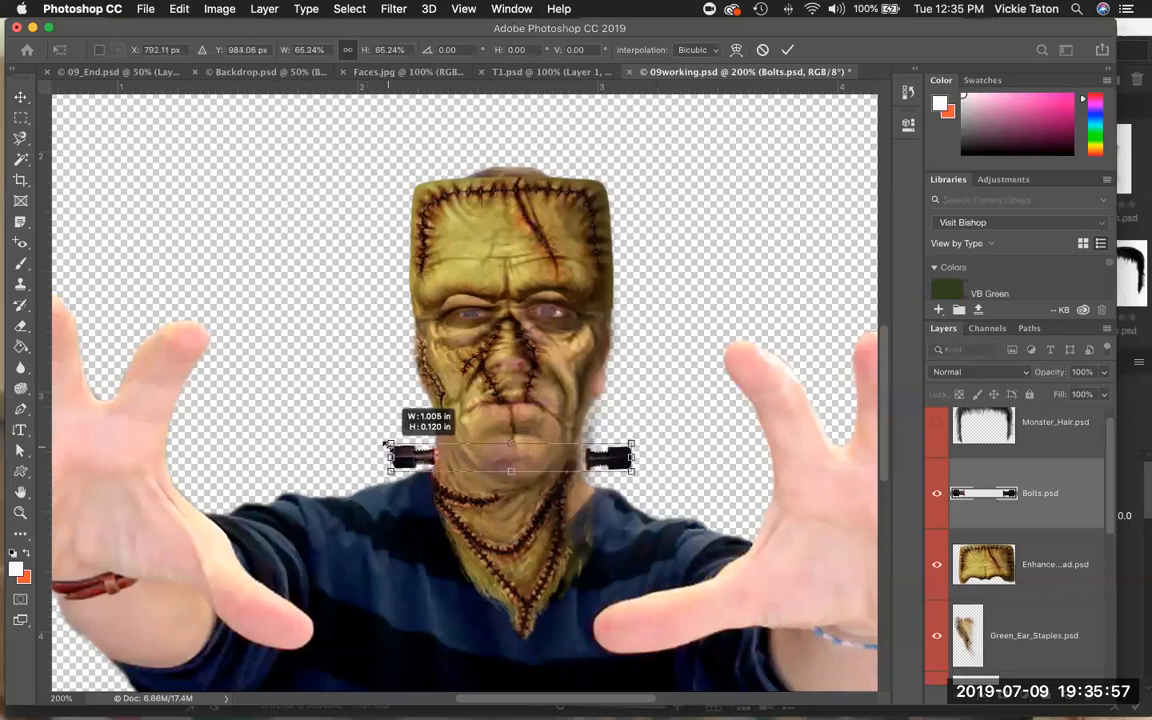
drag(388, 443, 390, 446)
drag(631, 444, 615, 446)
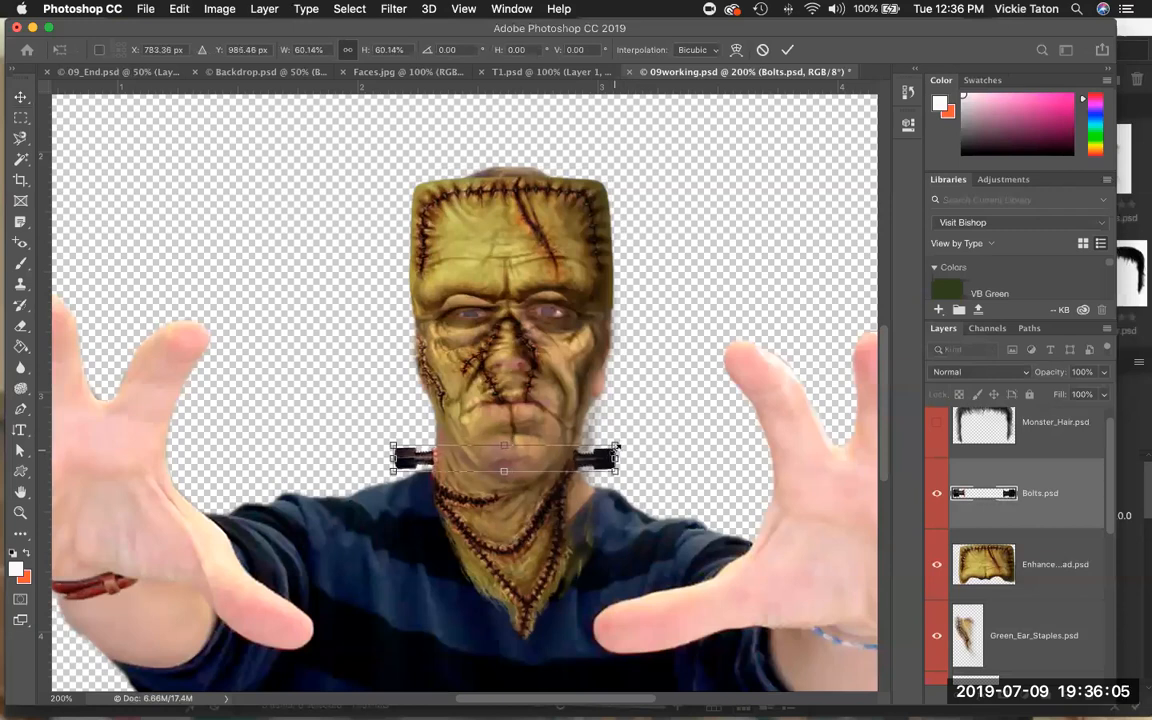
click(786, 49)
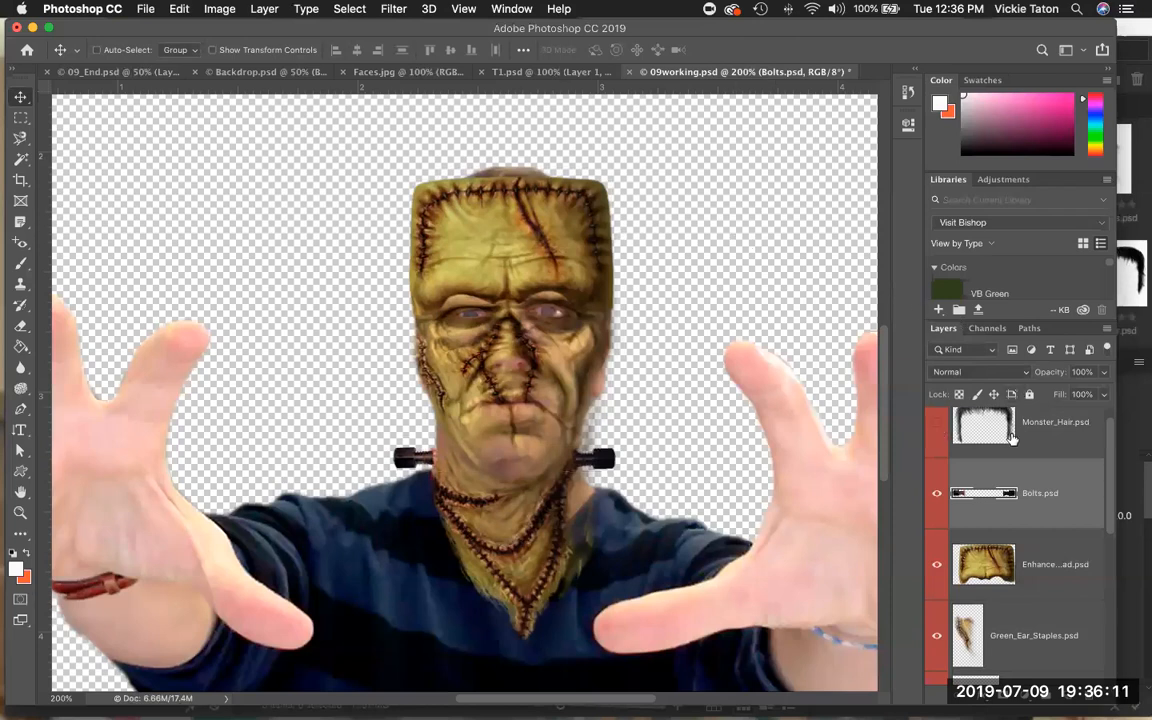
Make the Monster_Hair layer visible, select it, and move the hair down onto the head.
click(937, 422)
click(1053, 421)
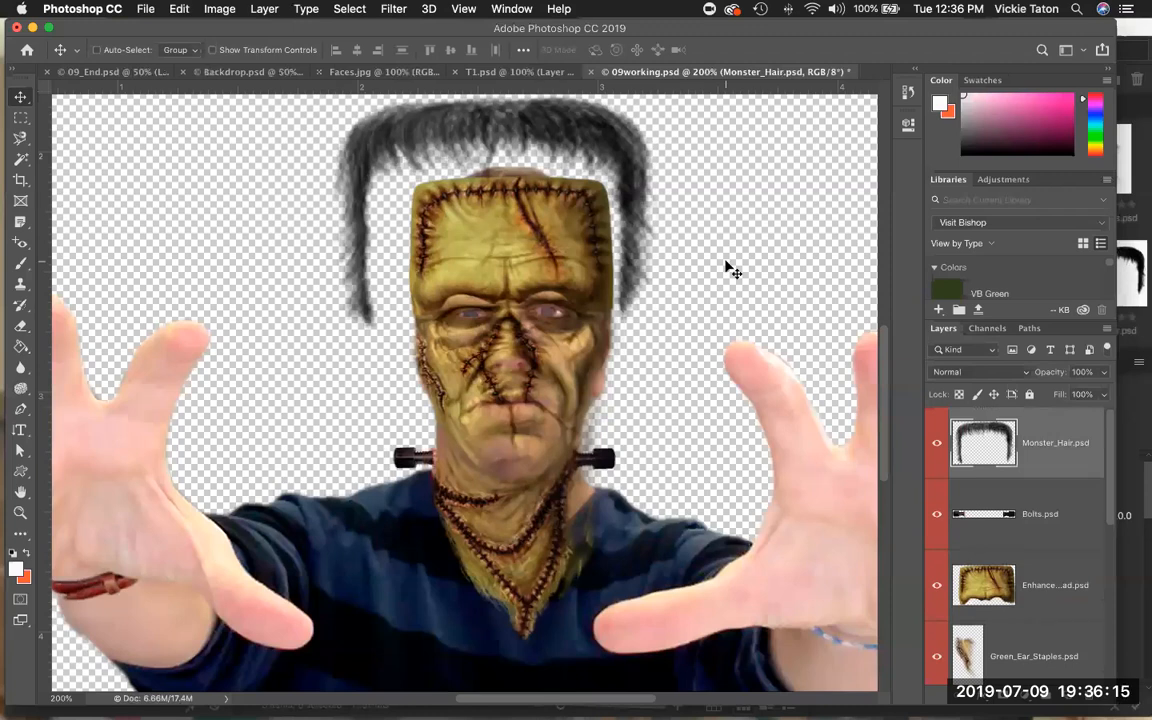
drag(593, 163, 607, 200)
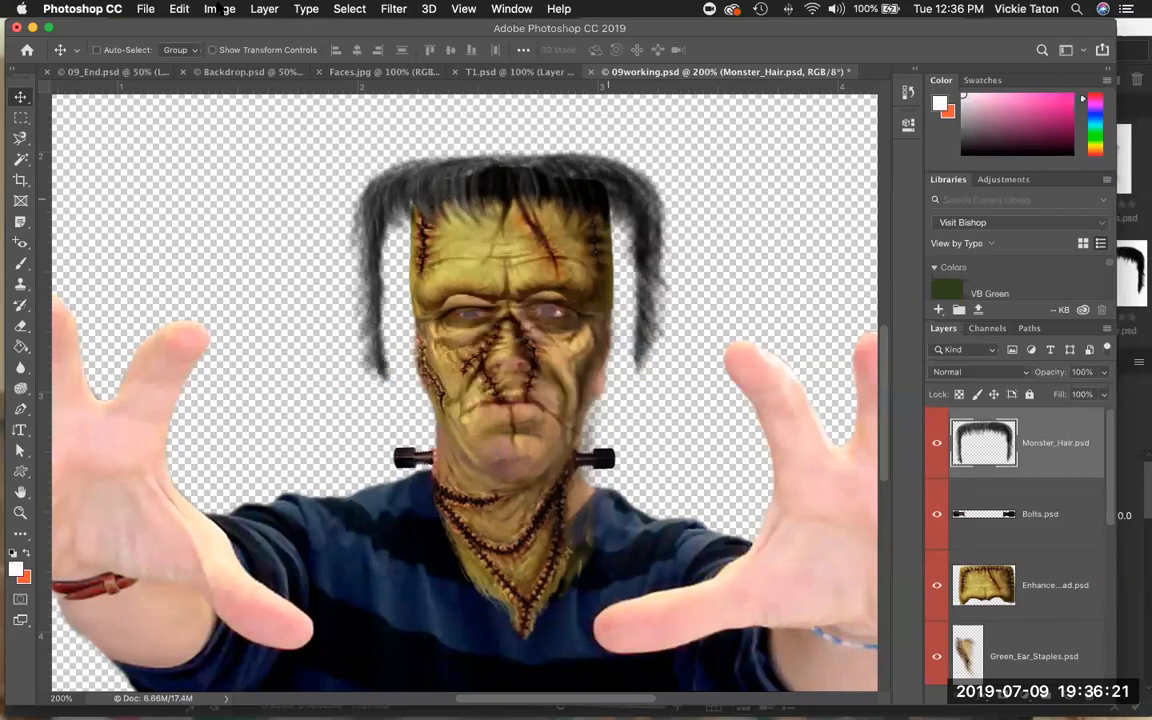
Free Transform the Monster_Hair layer, scaling it to about 73% to fit over the top of the forehead.
key(super)
key(super+t)
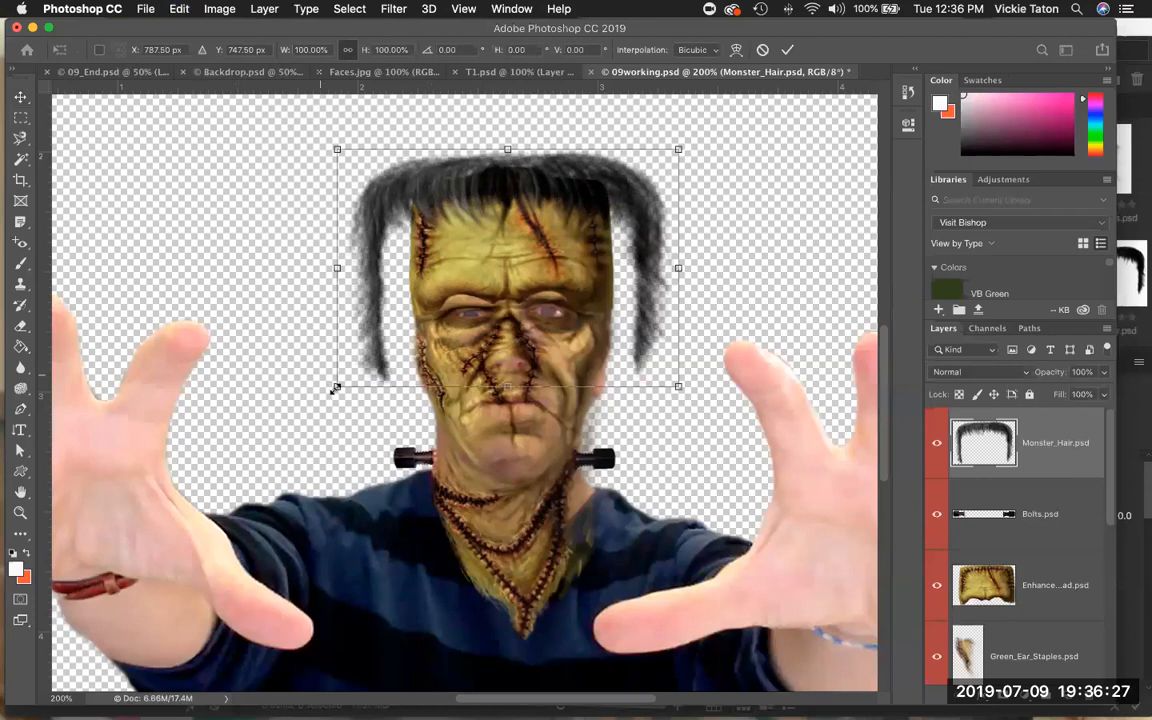
drag(336, 388, 372, 347)
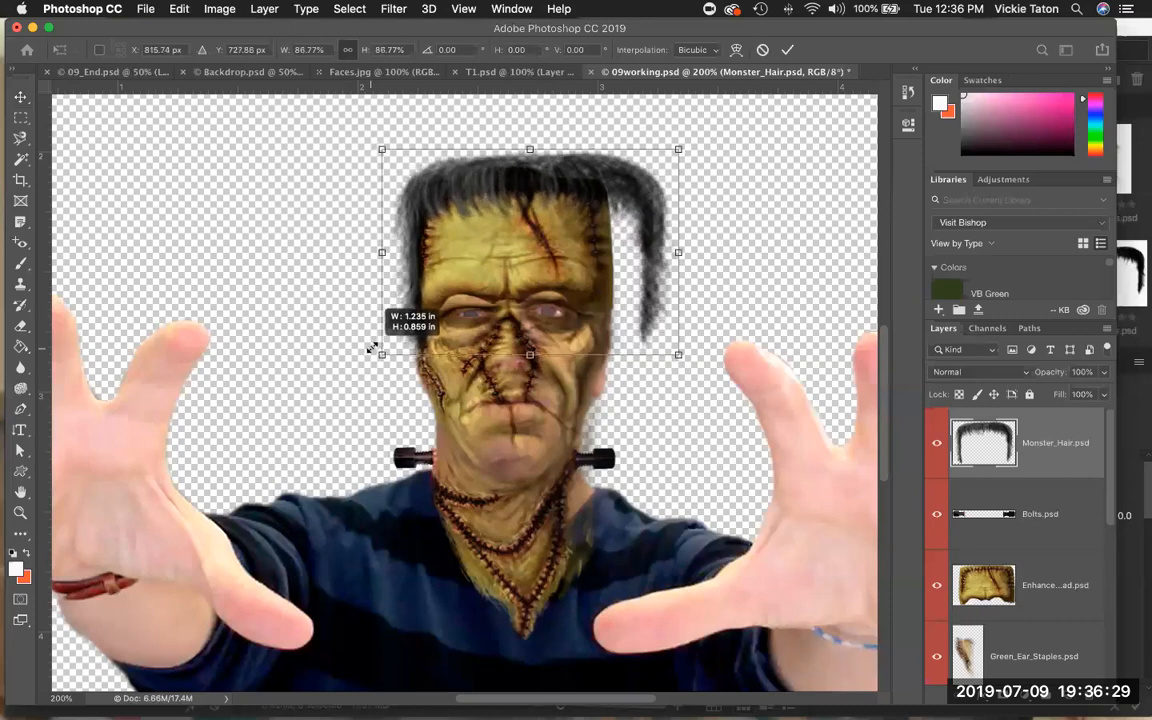
drag(676, 352, 618, 352)
drag(617, 290, 635, 334)
drag(384, 334, 388, 331)
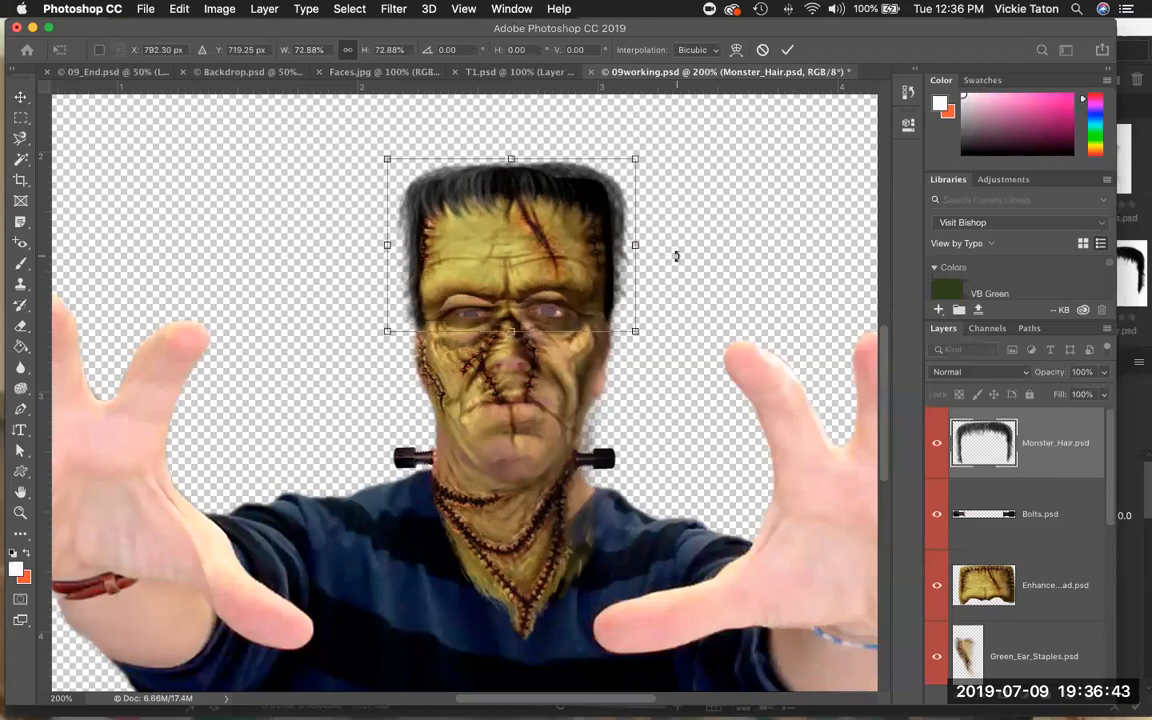
key(Return)
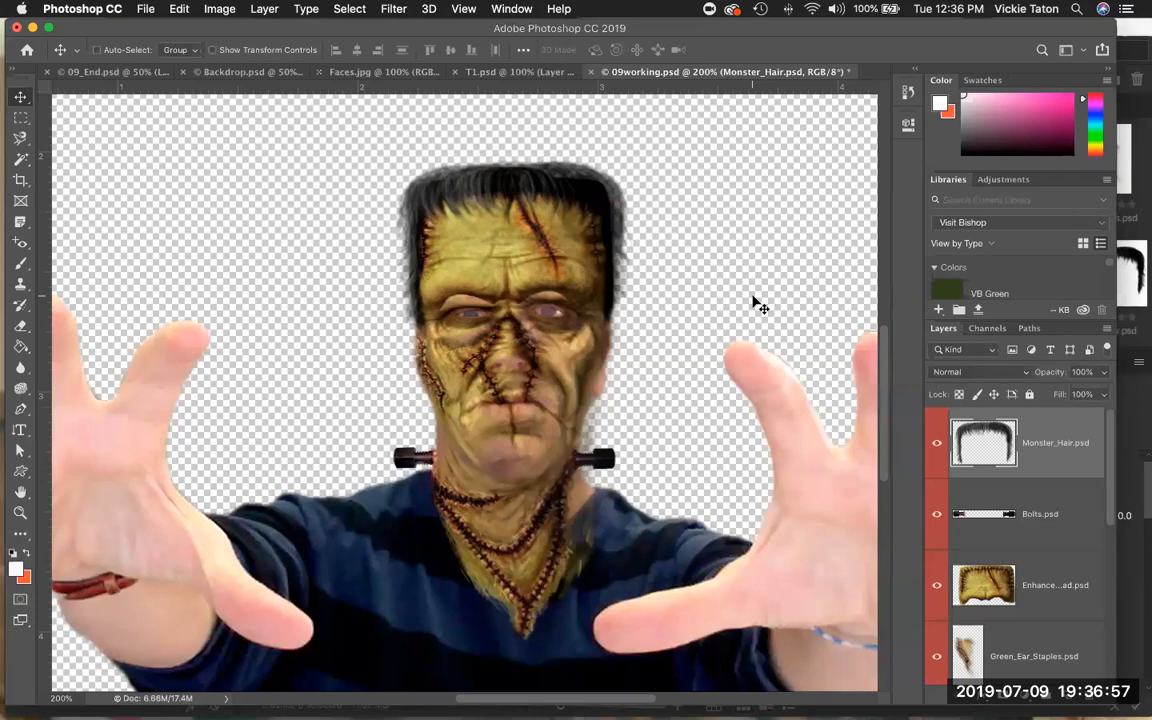
Open the Liquify smart filter on the Green_Skin_Texture layer for editing.
scroll(1008, 500, down, 3)
scroll(1009, 500, down, 1)
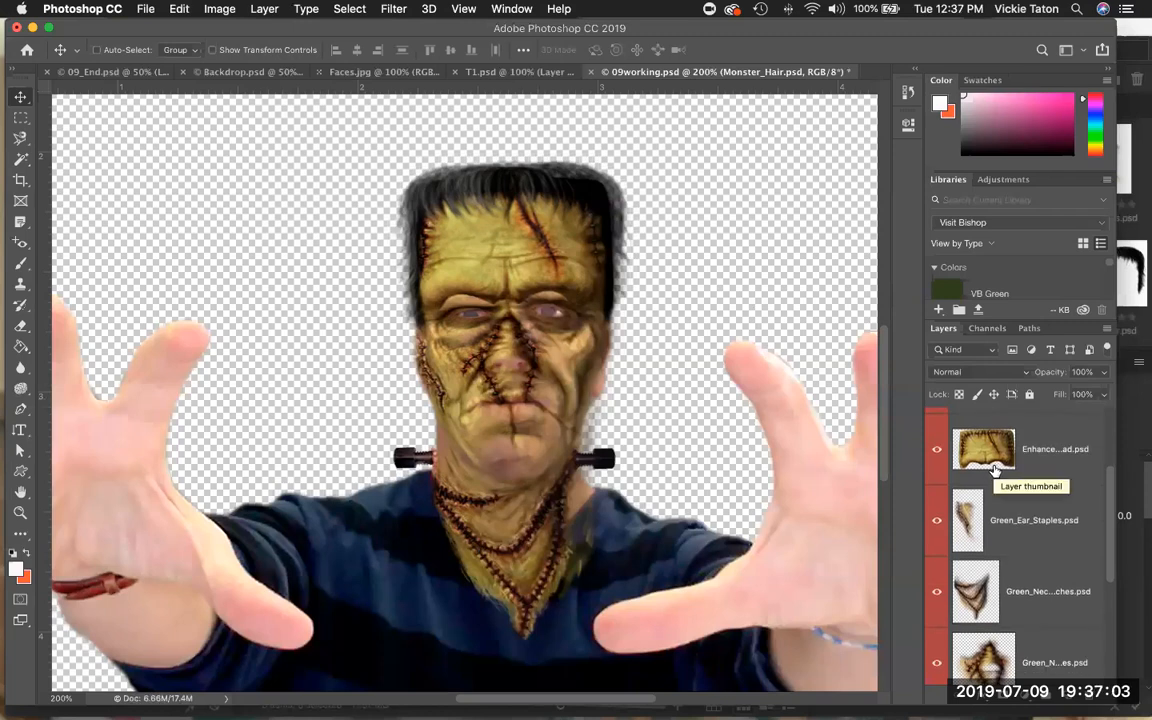
scroll(993, 468, down, 3)
scroll(1030, 540, down, 1)
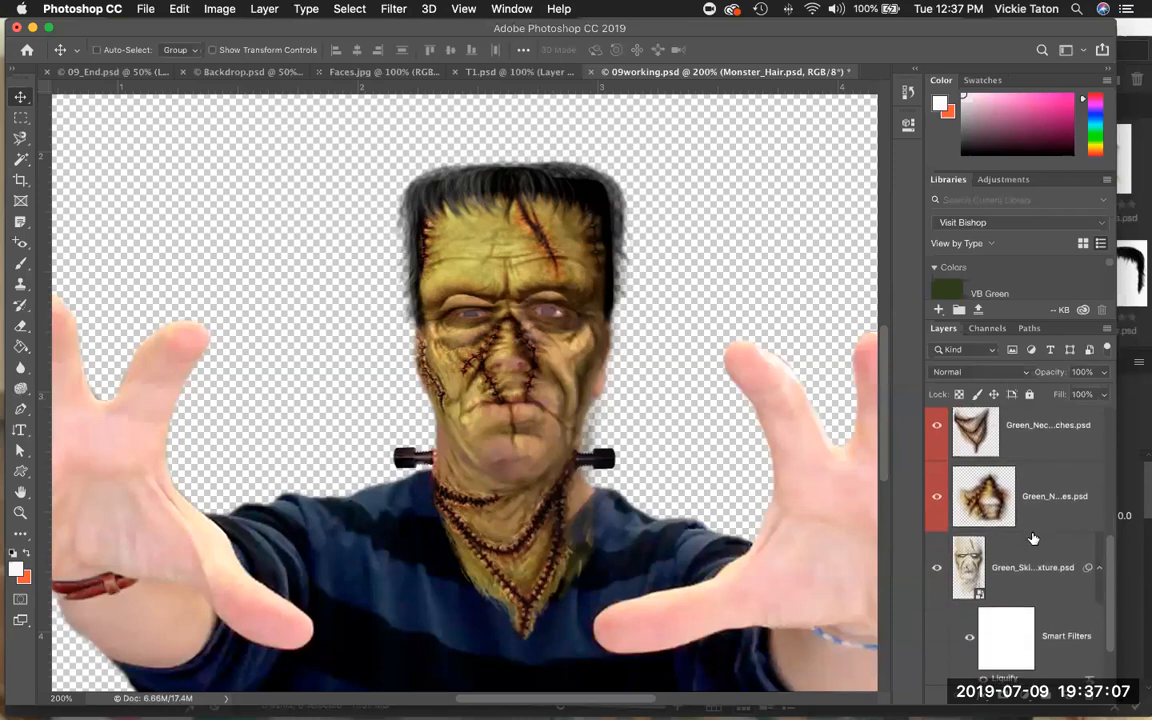
scroll(1034, 540, down, 1)
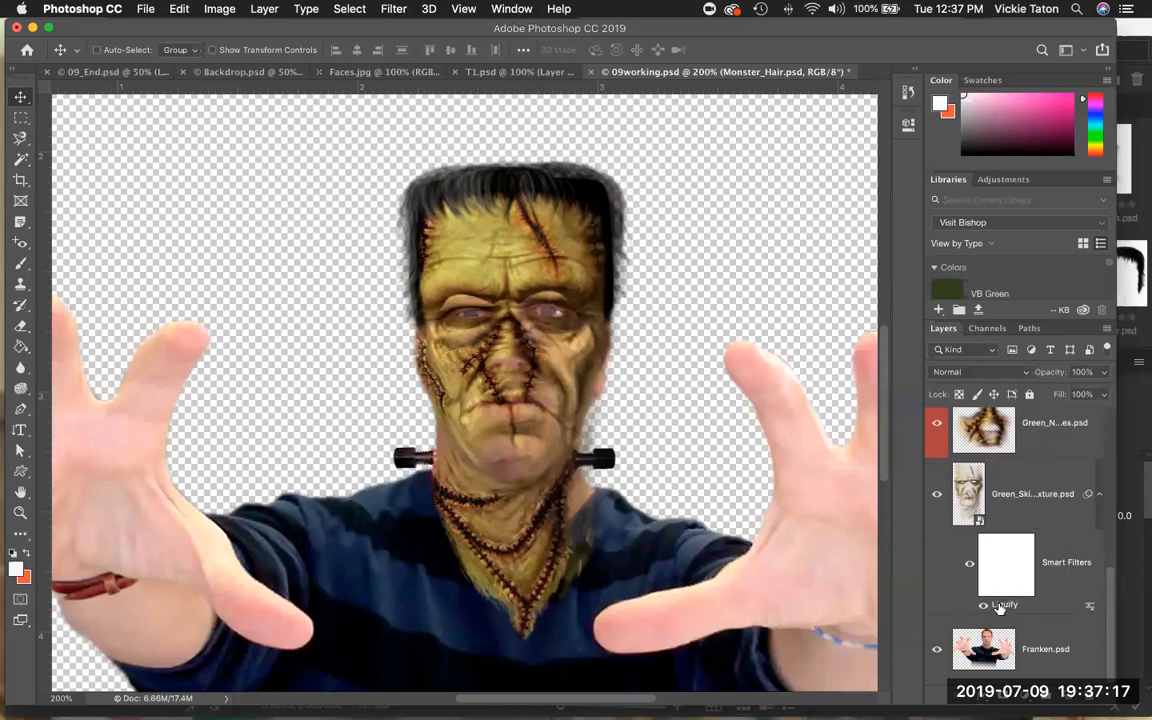
double_click(1000, 606)
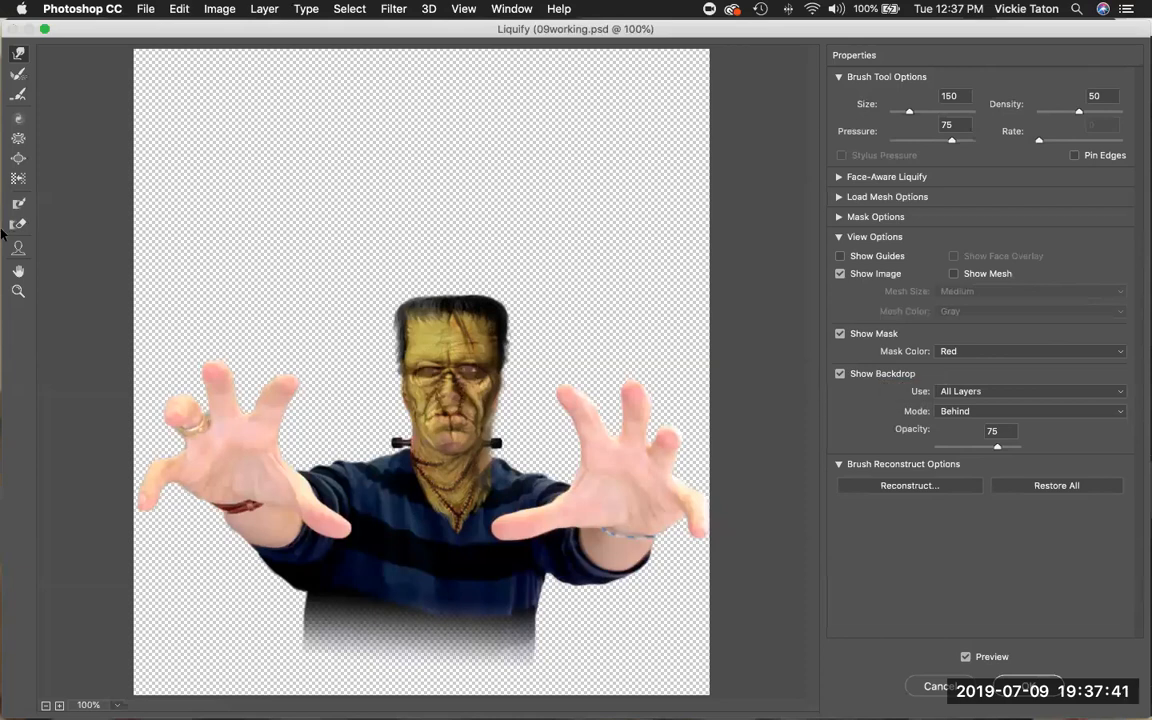
Zoom in on the face in Liquify and shrink both eyes with the Pucker tool at brush size 100.
click(16, 293)
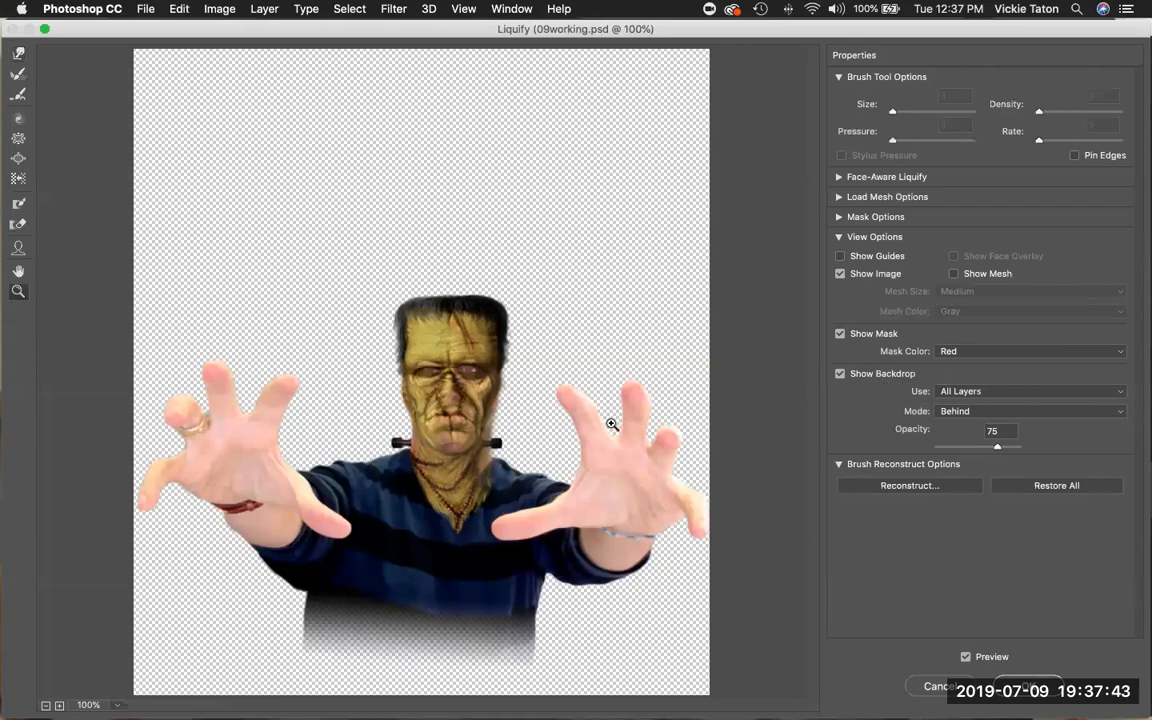
click(450, 372)
click(454, 371)
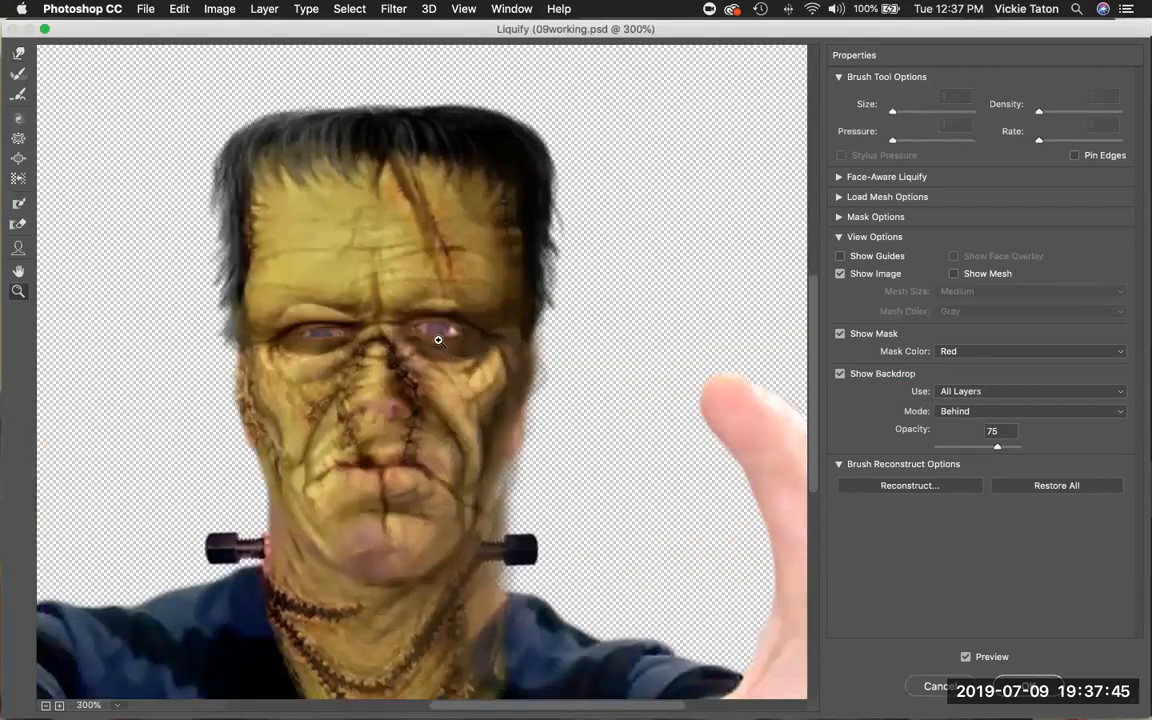
click(400, 312)
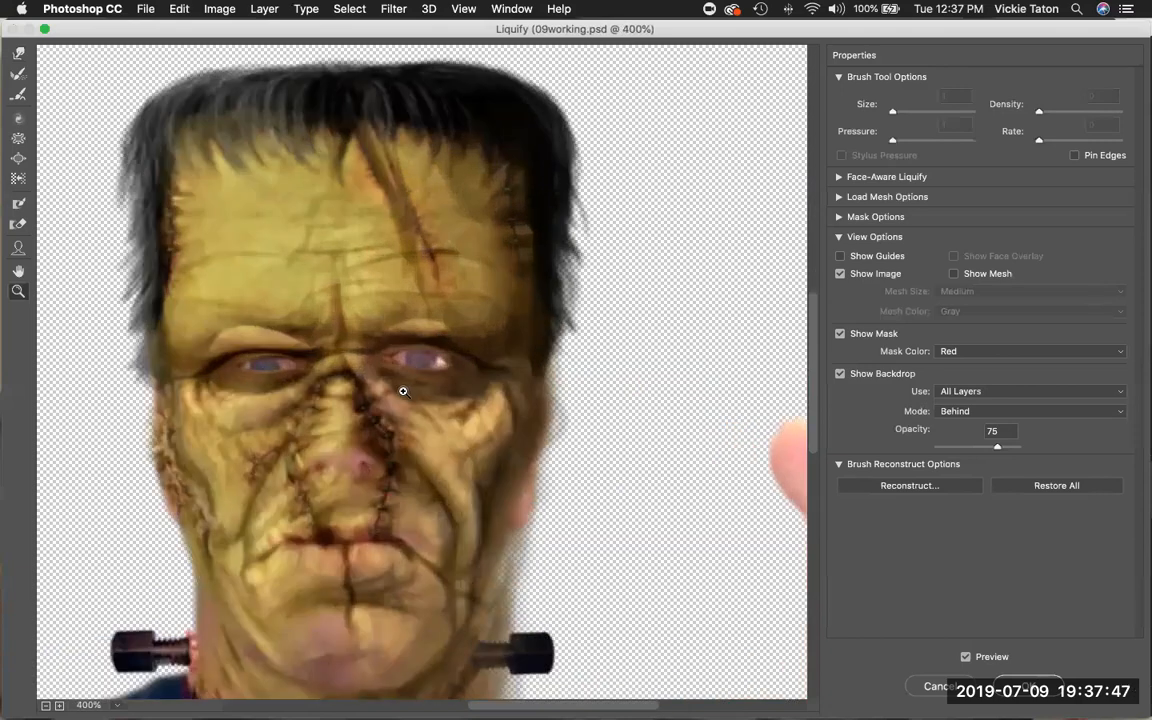
scroll(437, 404, left, 5)
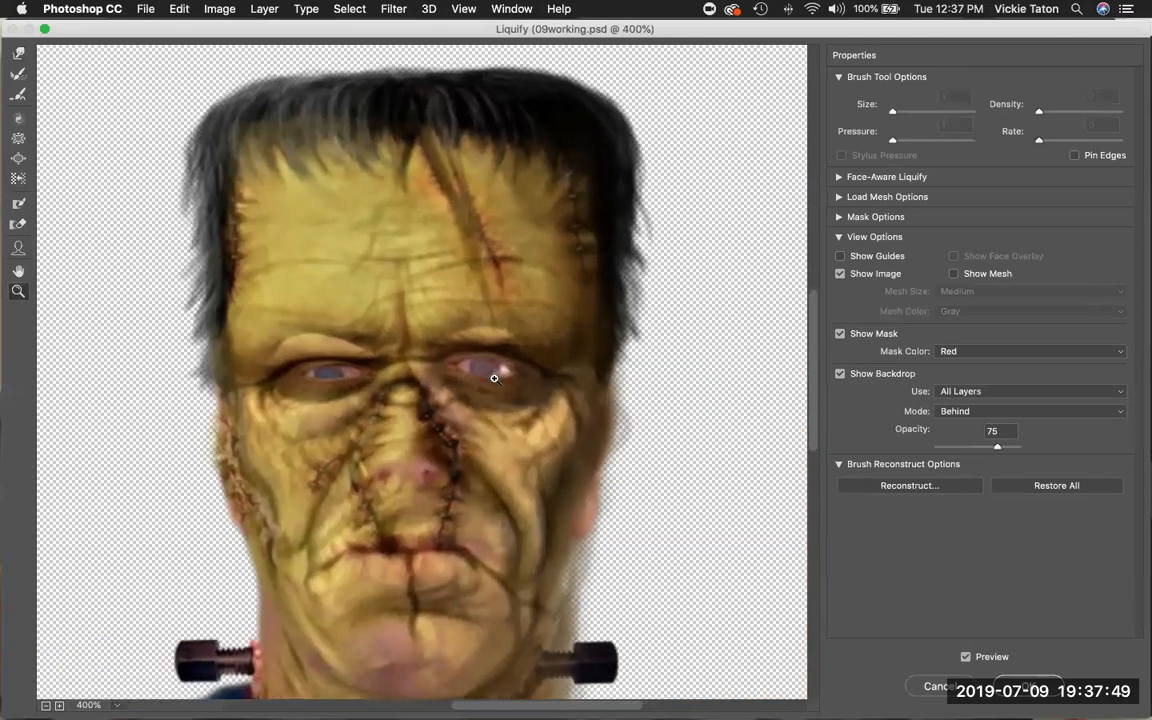
click(494, 378)
scroll(482, 418, left, 2)
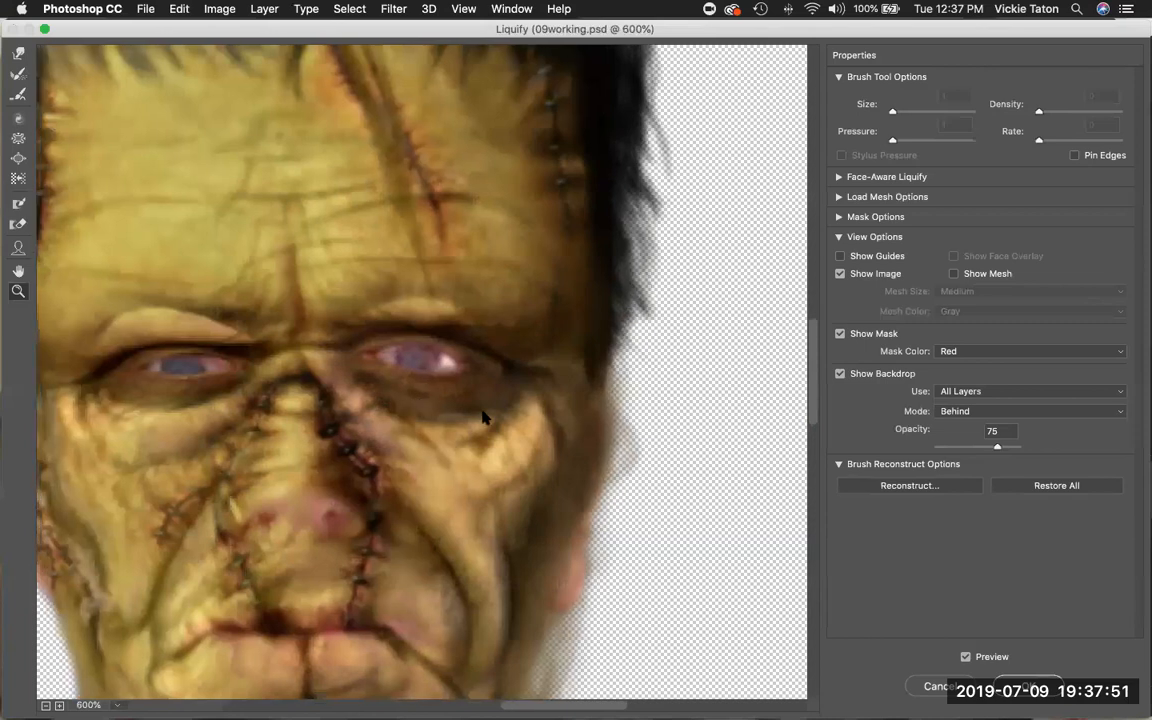
scroll(482, 418, left, 5)
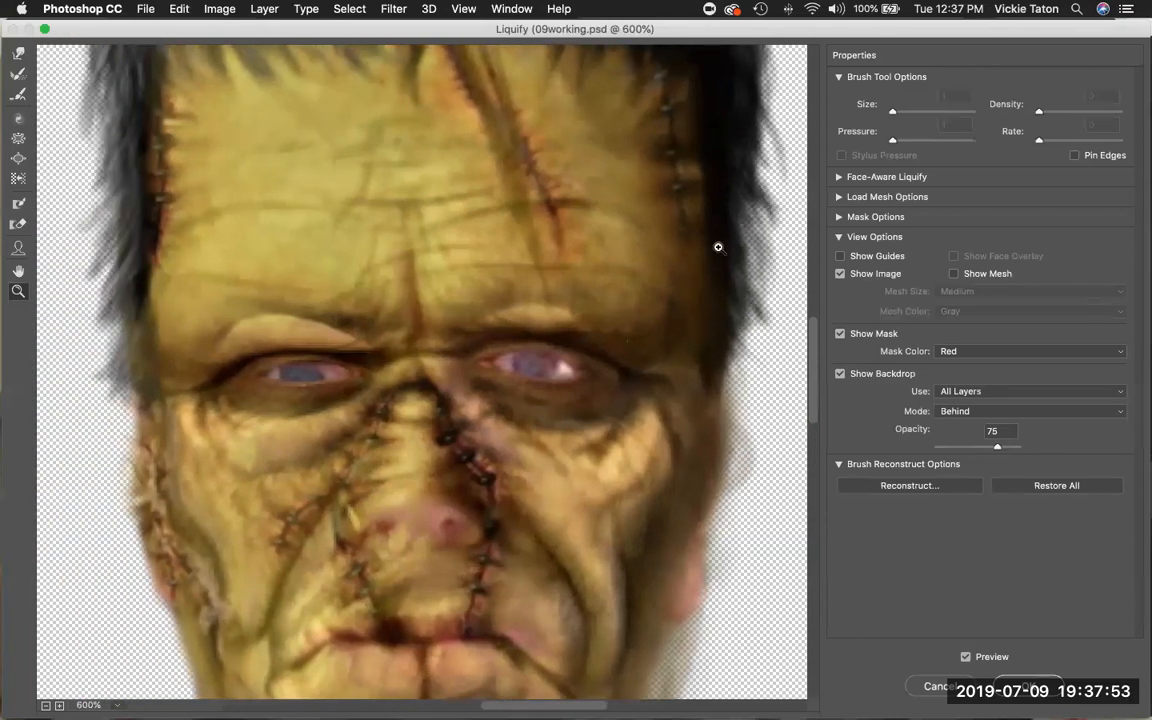
click(17, 142)
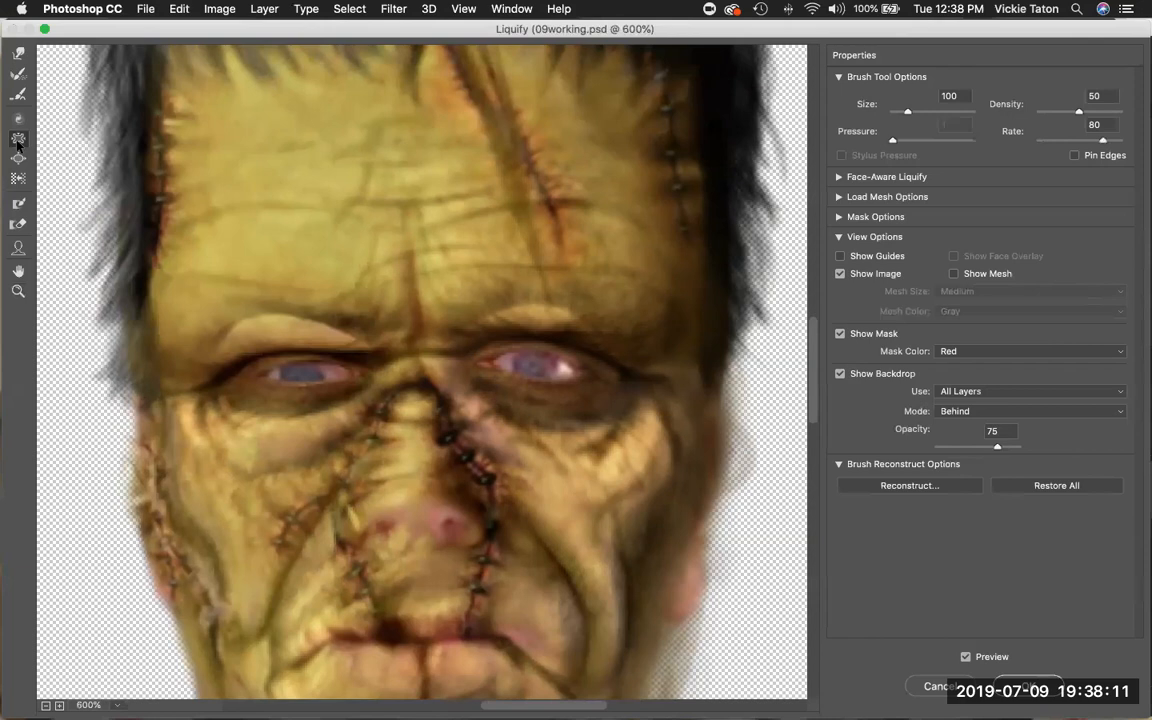
click(18, 141)
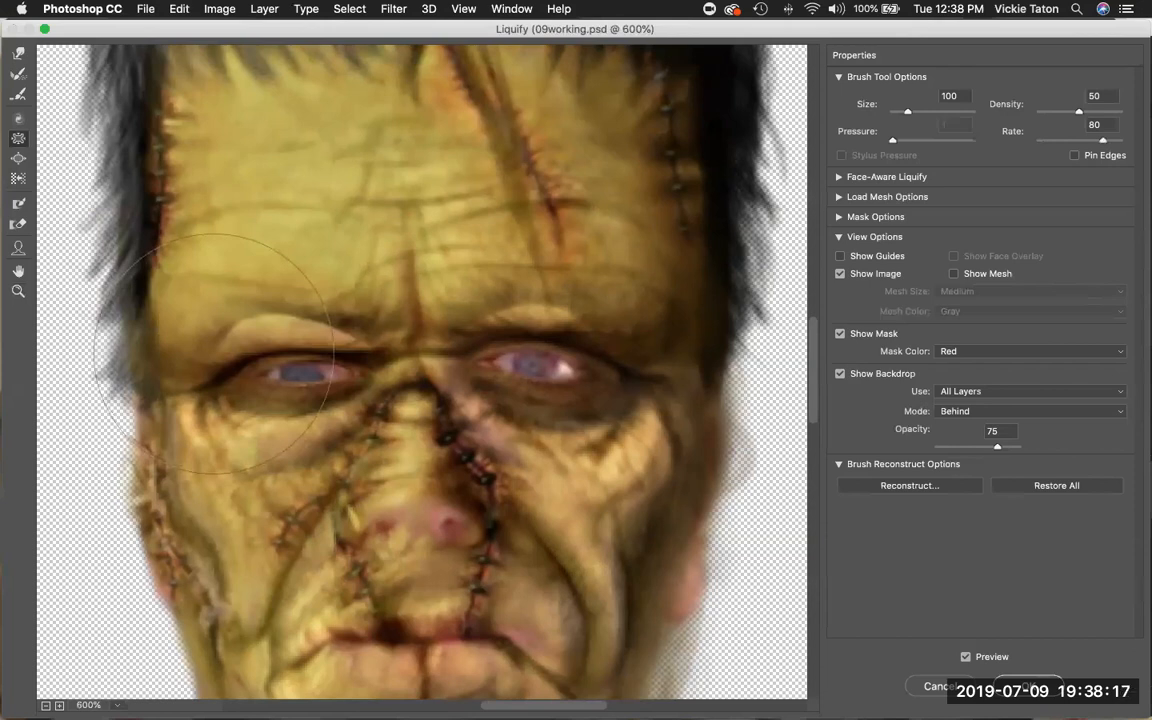
drag(209, 366, 206, 357)
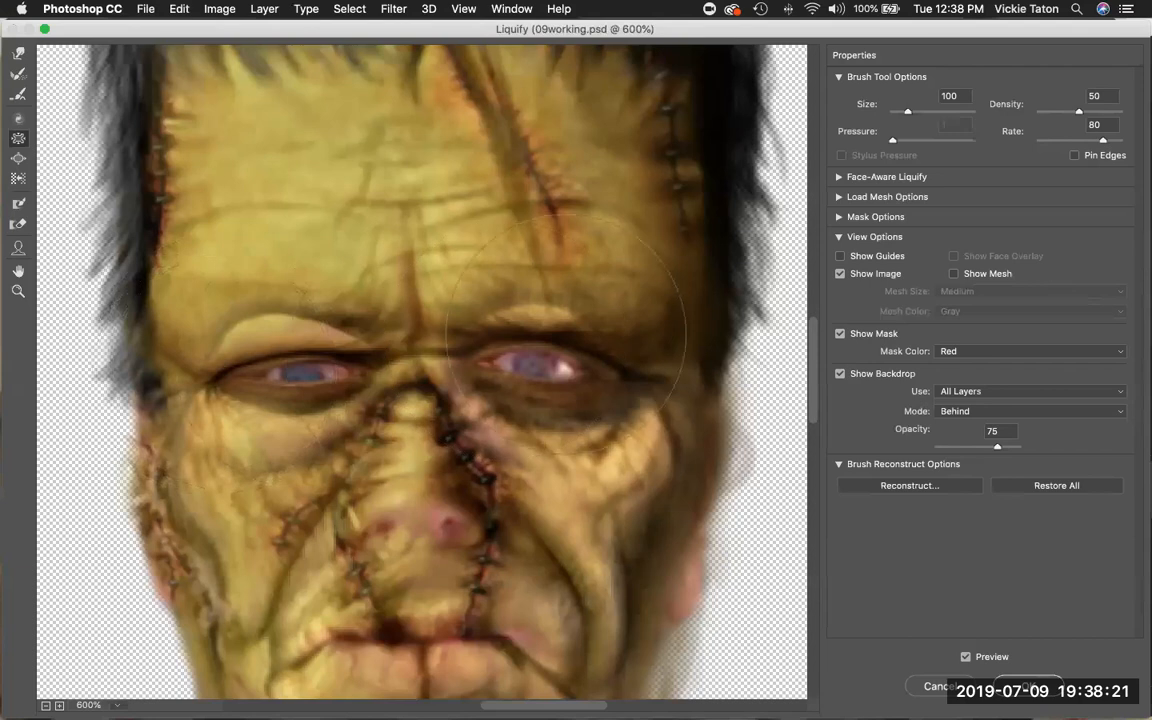
click(630, 358)
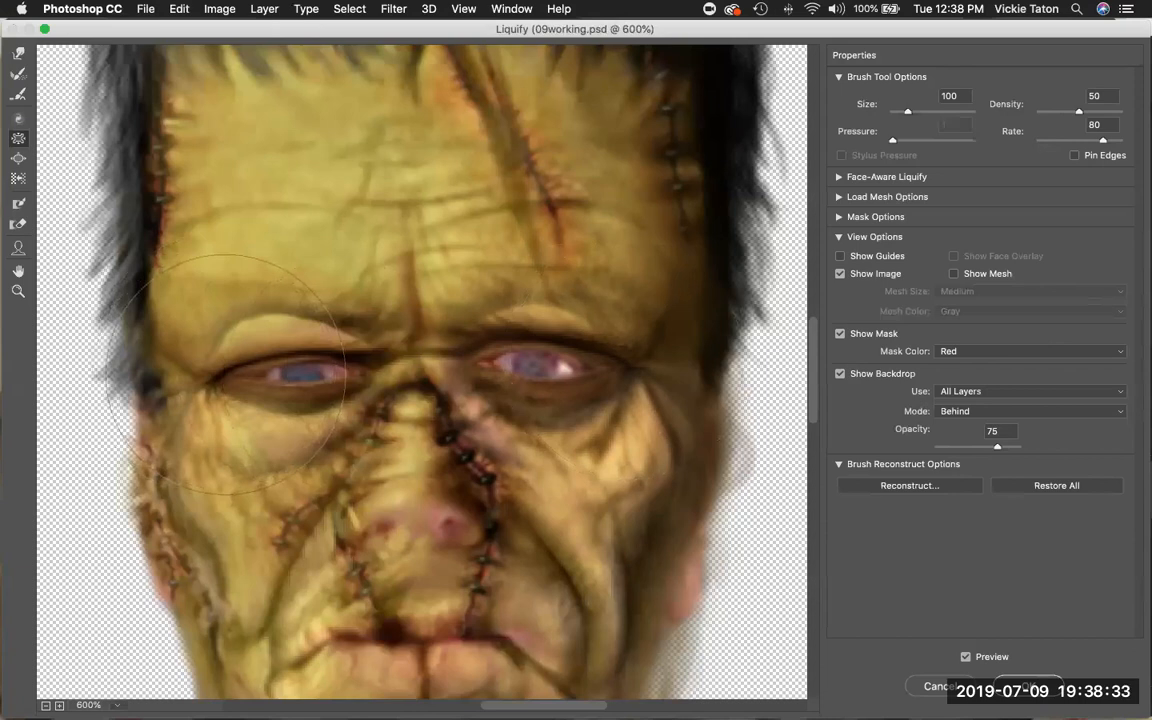
Enlarge the brow areas above both eyes with the Bloat tool.
click(19, 158)
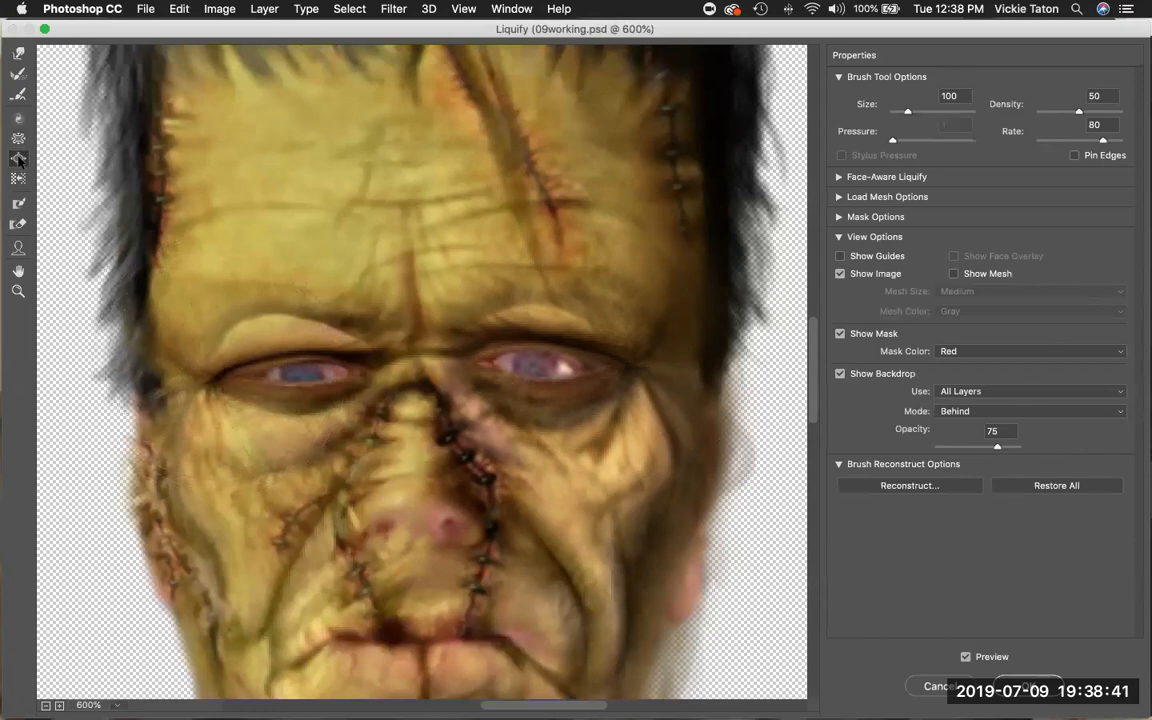
click(209, 289)
click(207, 304)
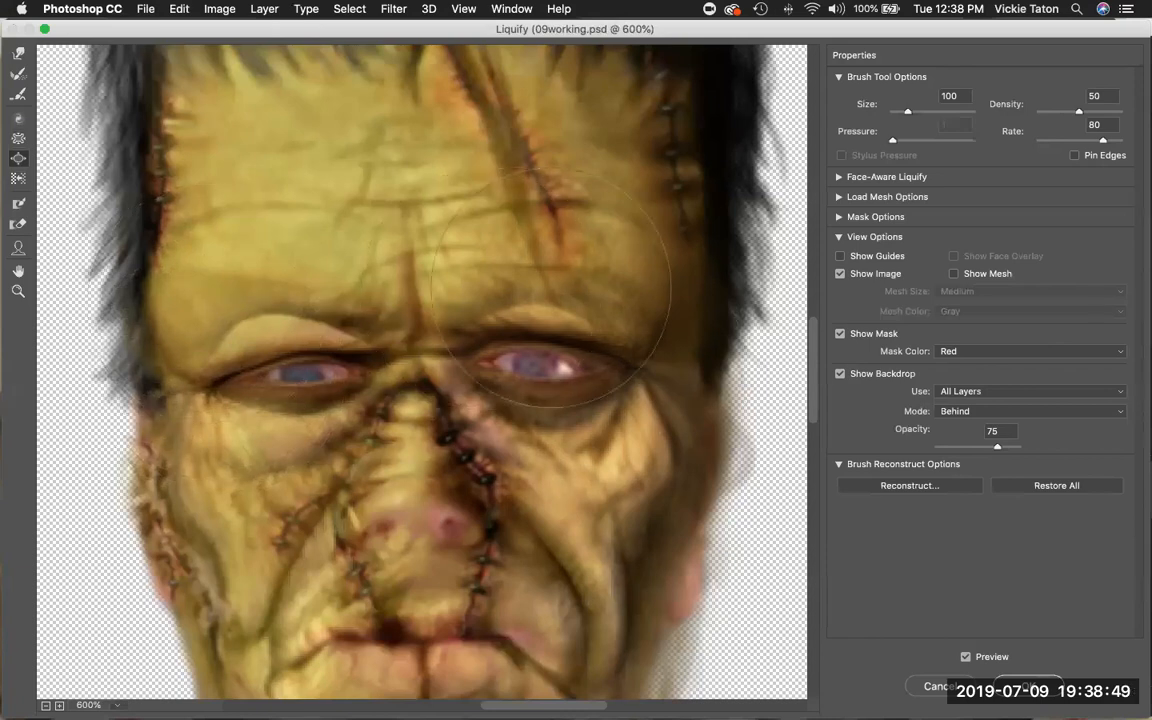
click(598, 300)
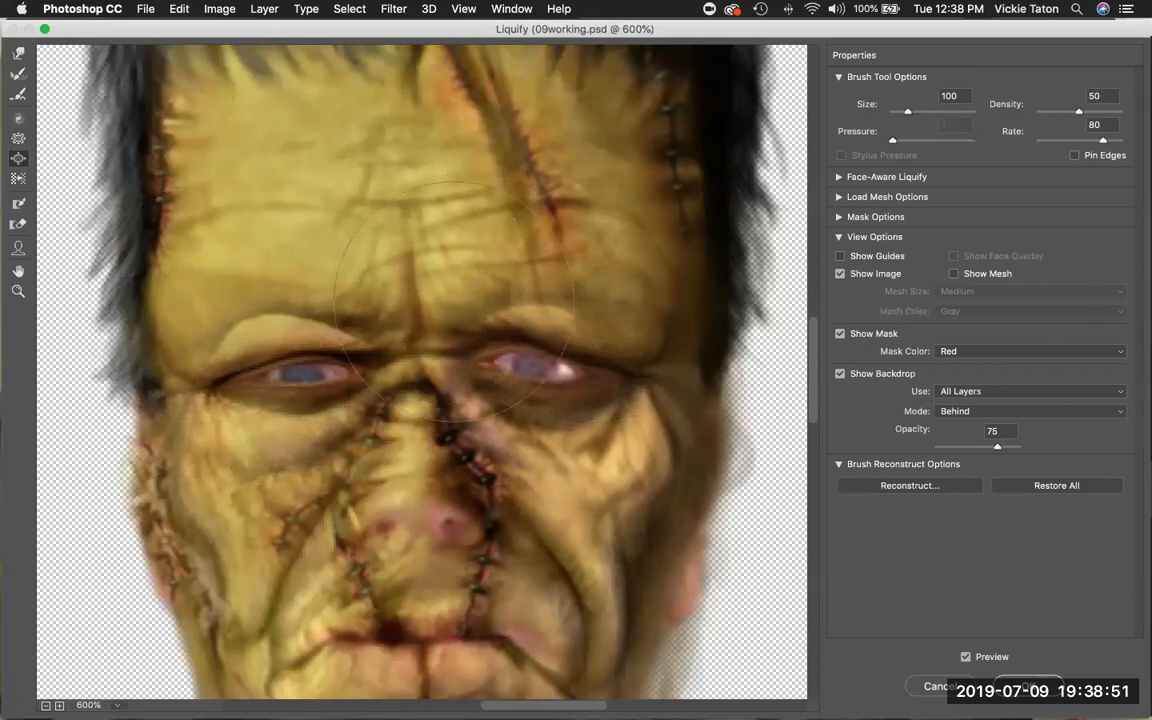
click(224, 330)
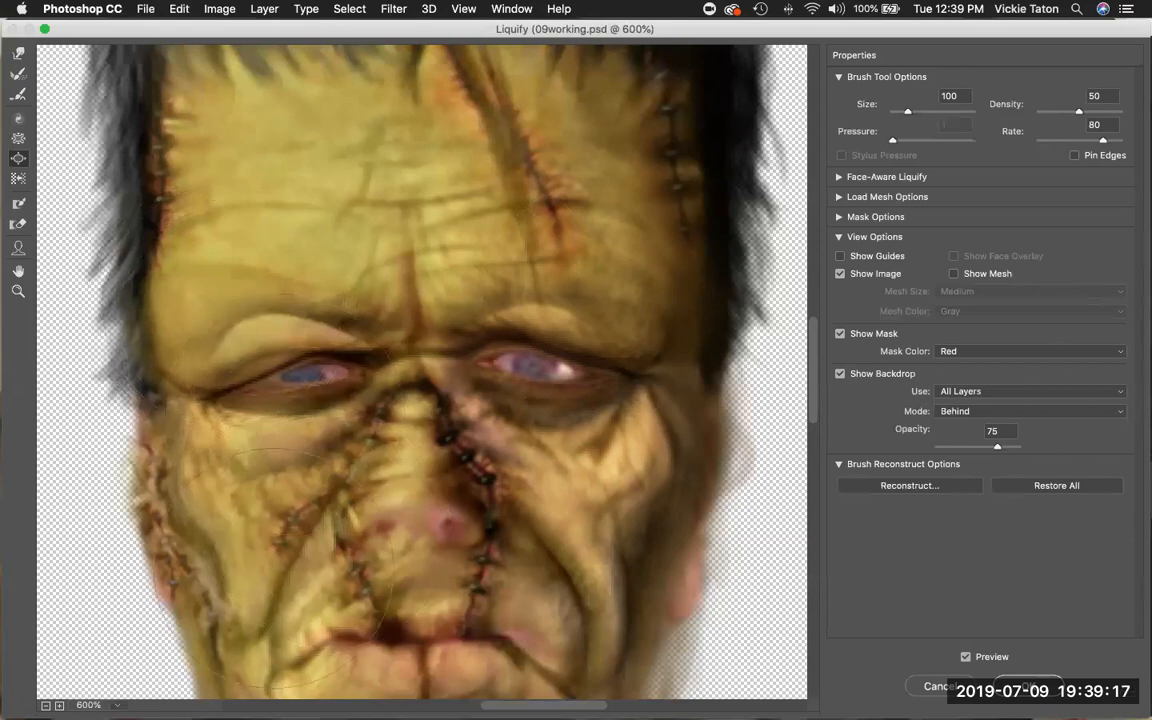
Zoom out to review the face, apply the Liquify changes, and save the document.
click(18, 291)
key(alt)
alt+click(300, 356)
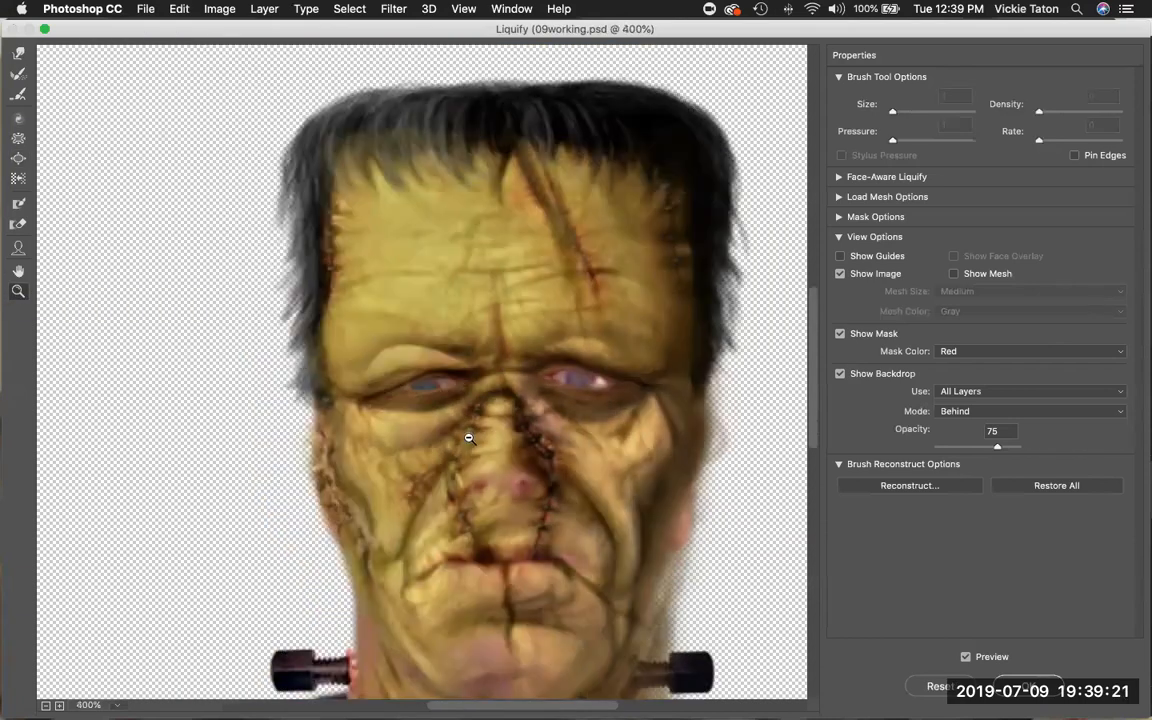
scroll(469, 438, down, 10)
scroll(469, 438, up, 18)
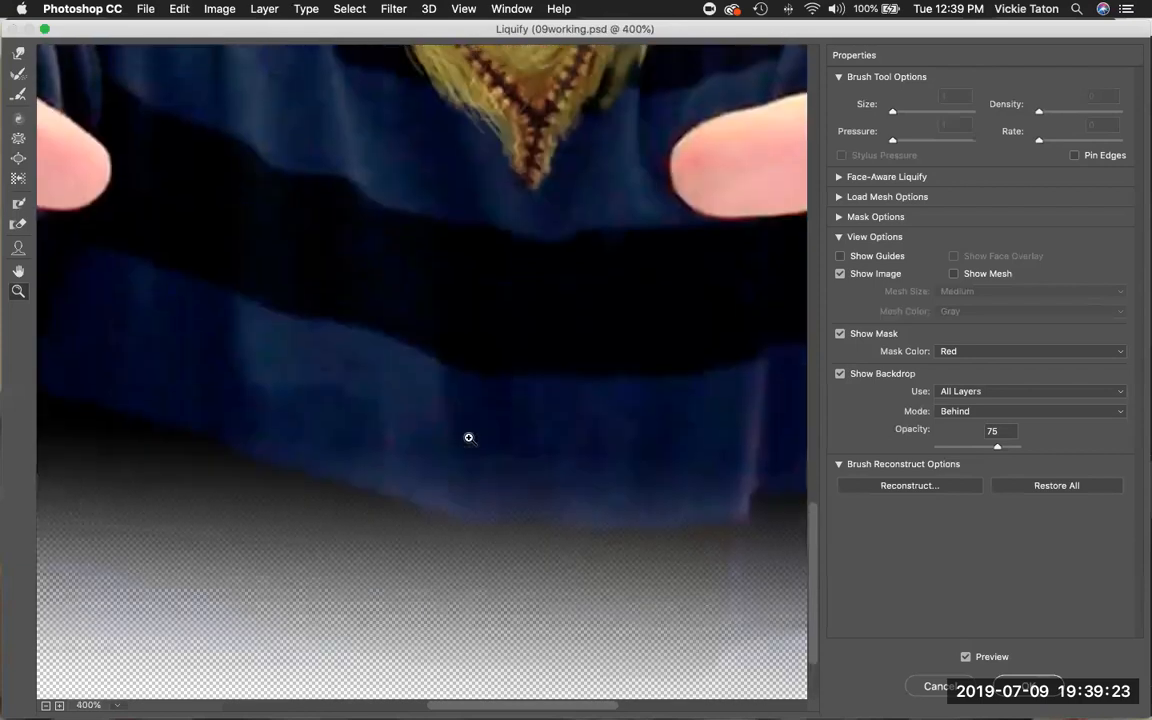
scroll(469, 438, down, 4)
scroll(469, 438, down, 5)
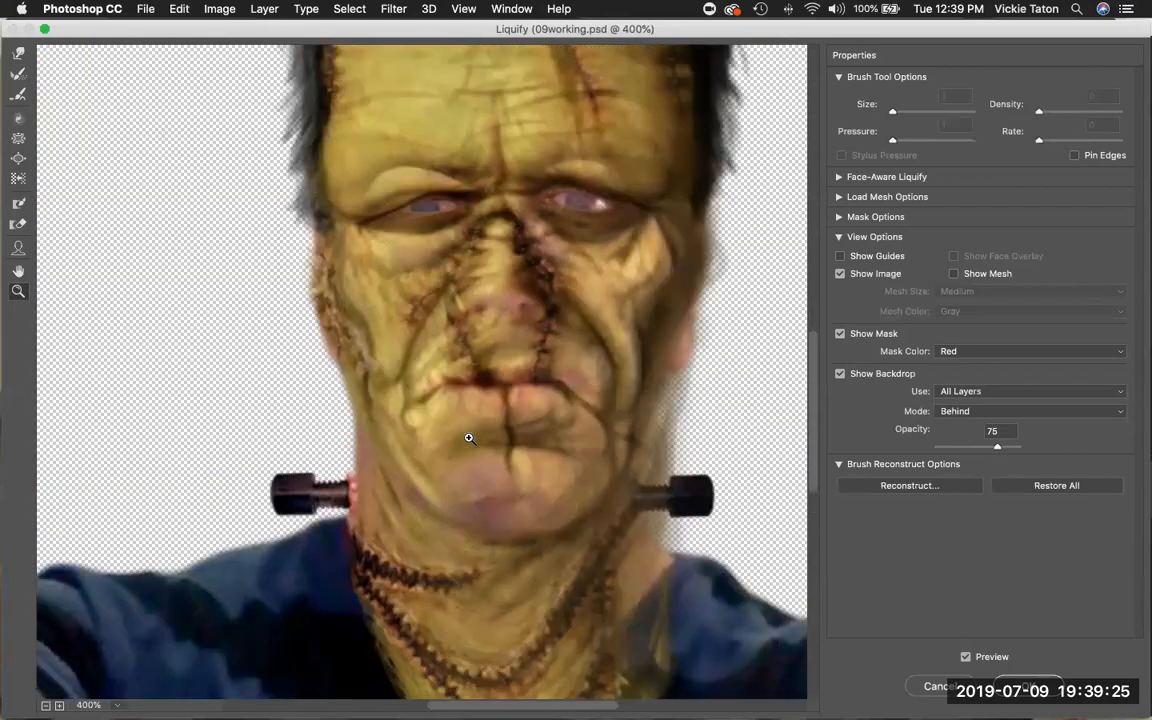
scroll(469, 438, up, 1)
scroll(469, 438, up, 1)
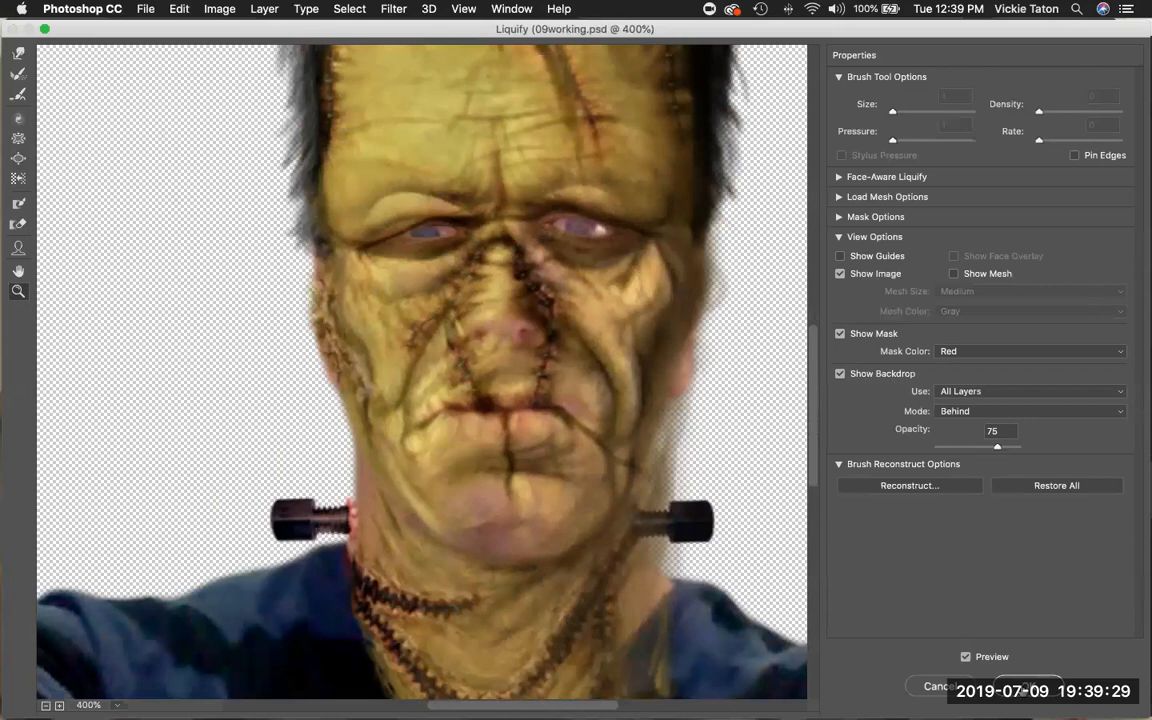
click(1028, 686)
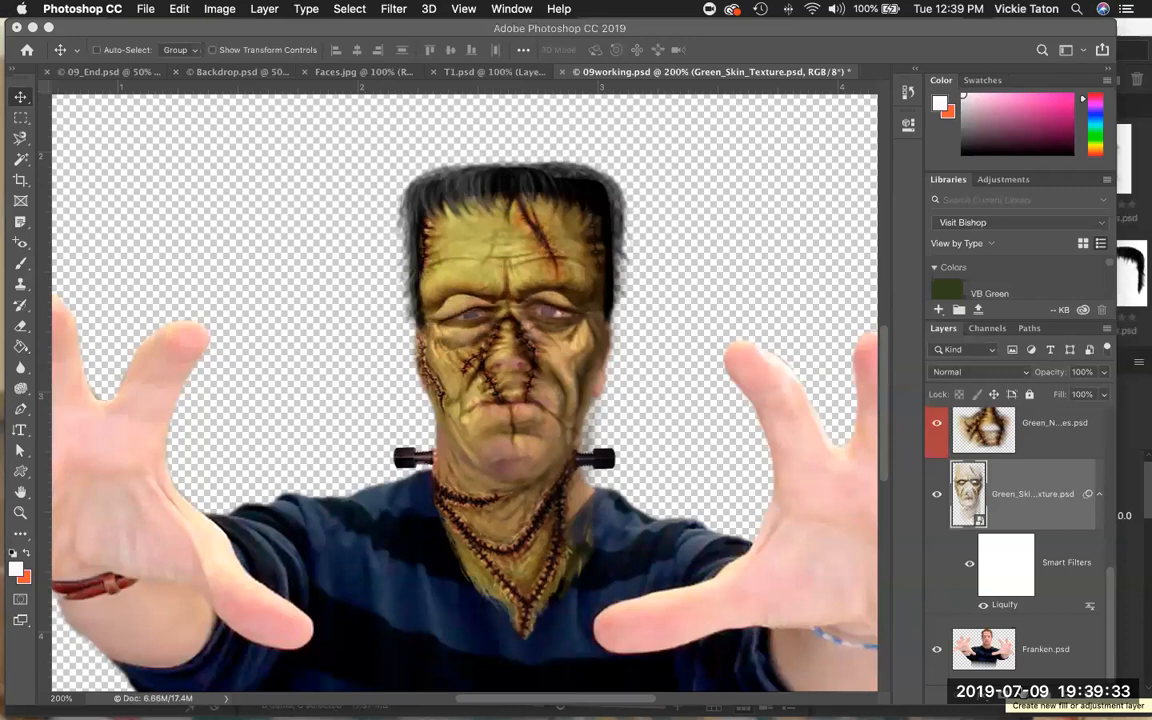
click(140, 9)
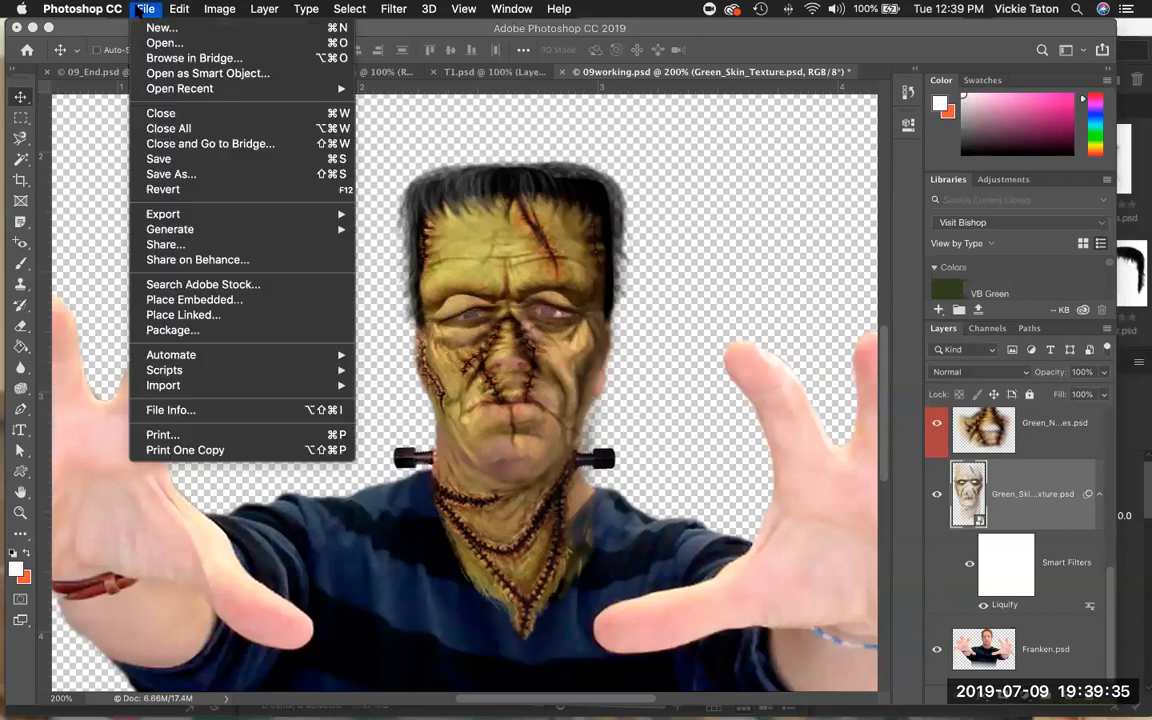
click(160, 159)
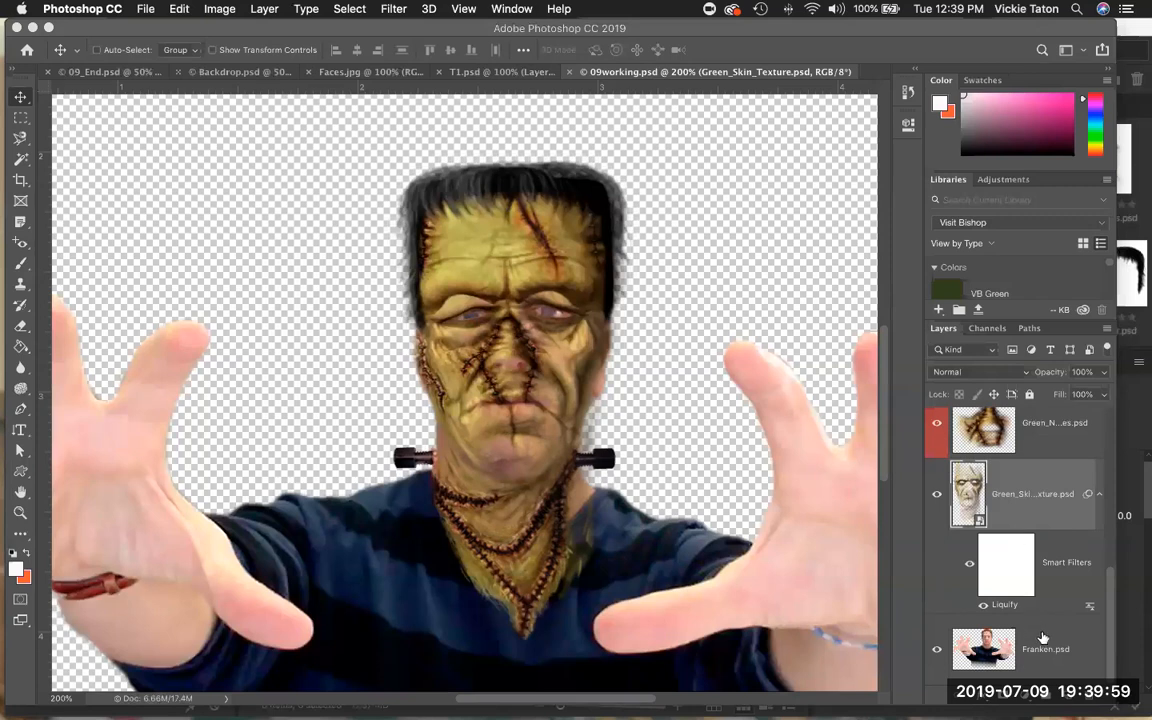
Add a new layer directly above the Franken layer and set its blending mode to Color.
click(1042, 640)
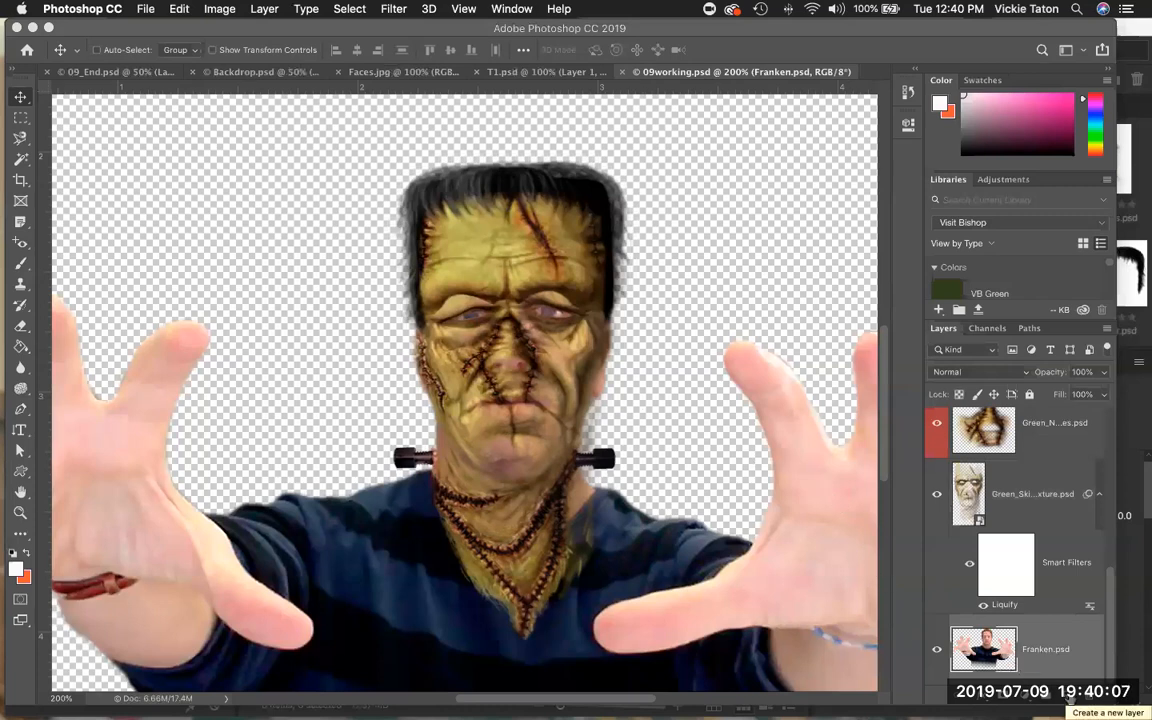
click(1070, 696)
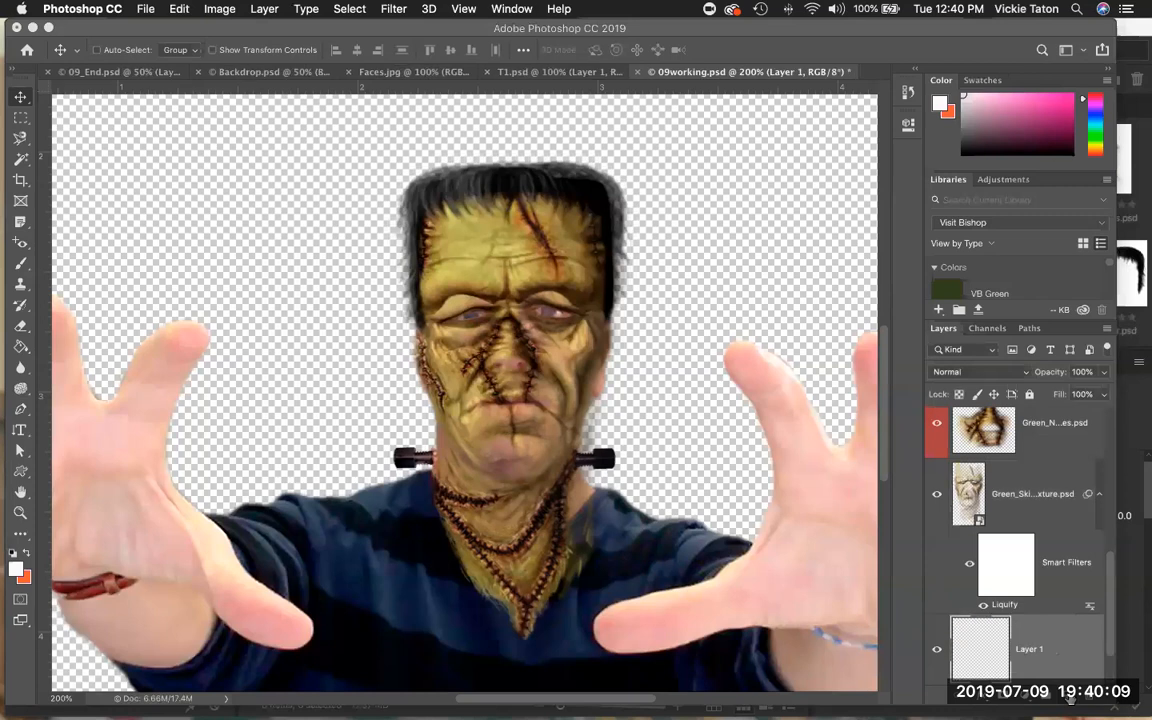
scroll(1054, 625, down, 2)
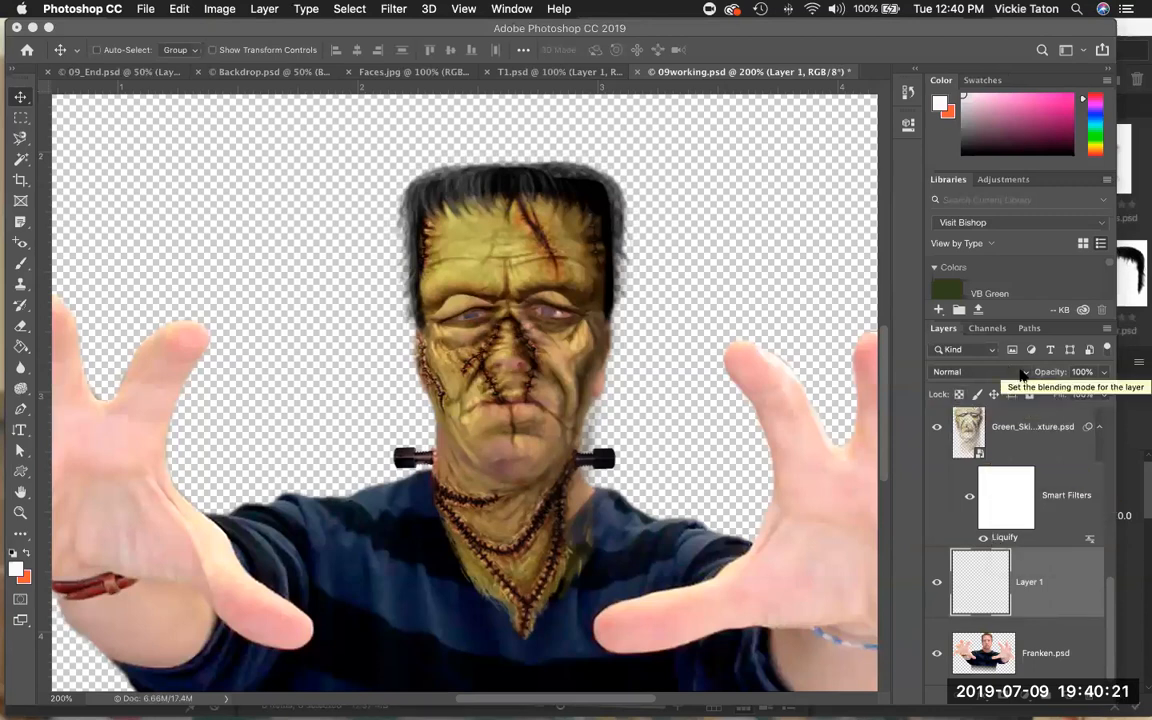
click(1023, 373)
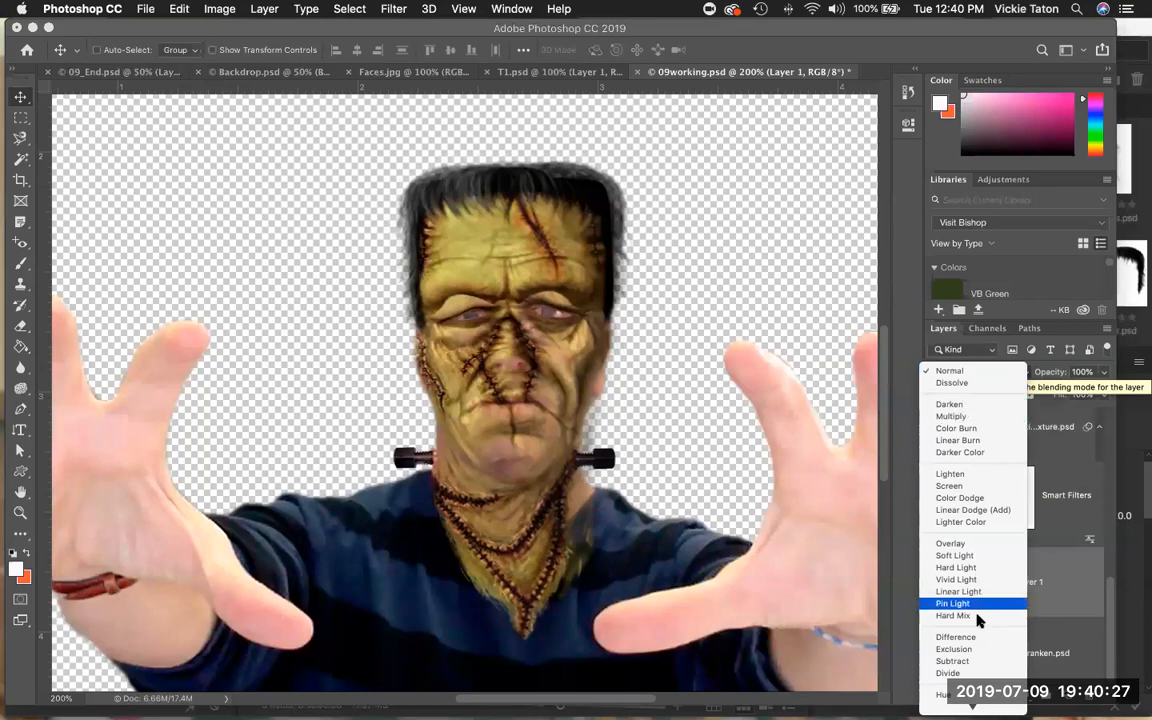
click(965, 684)
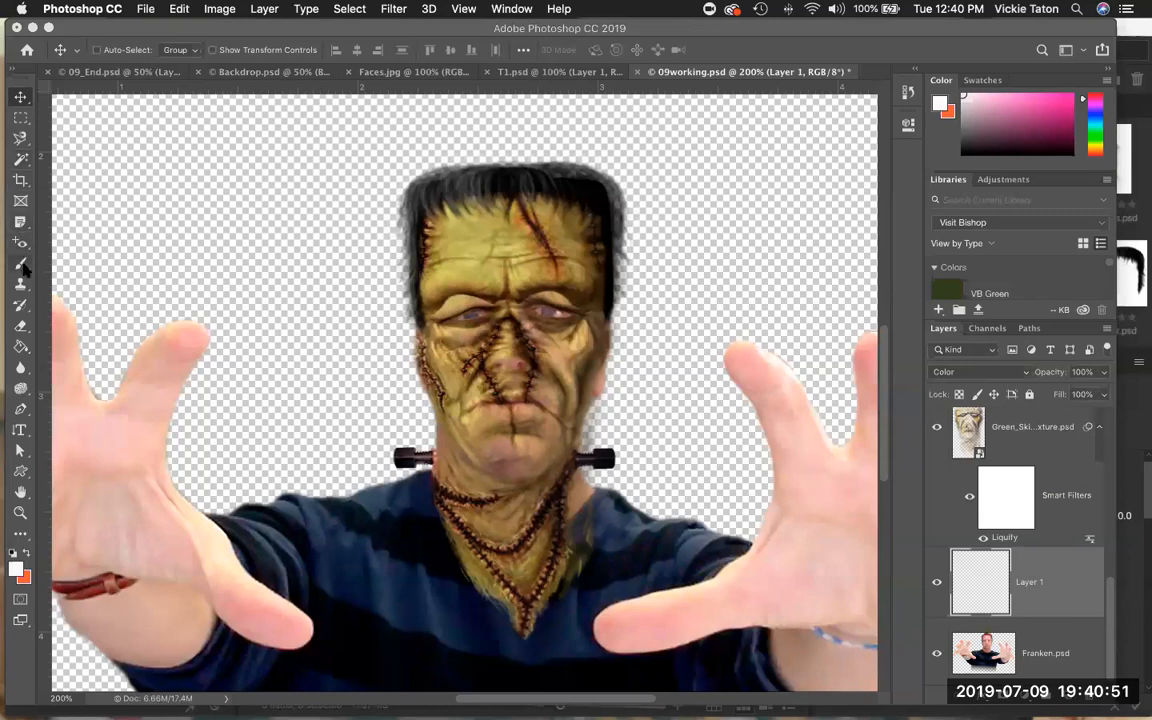
Set the Brush tool to 60 px with 1% hardness and sample the green skin colour from the forehead.
click(22, 266)
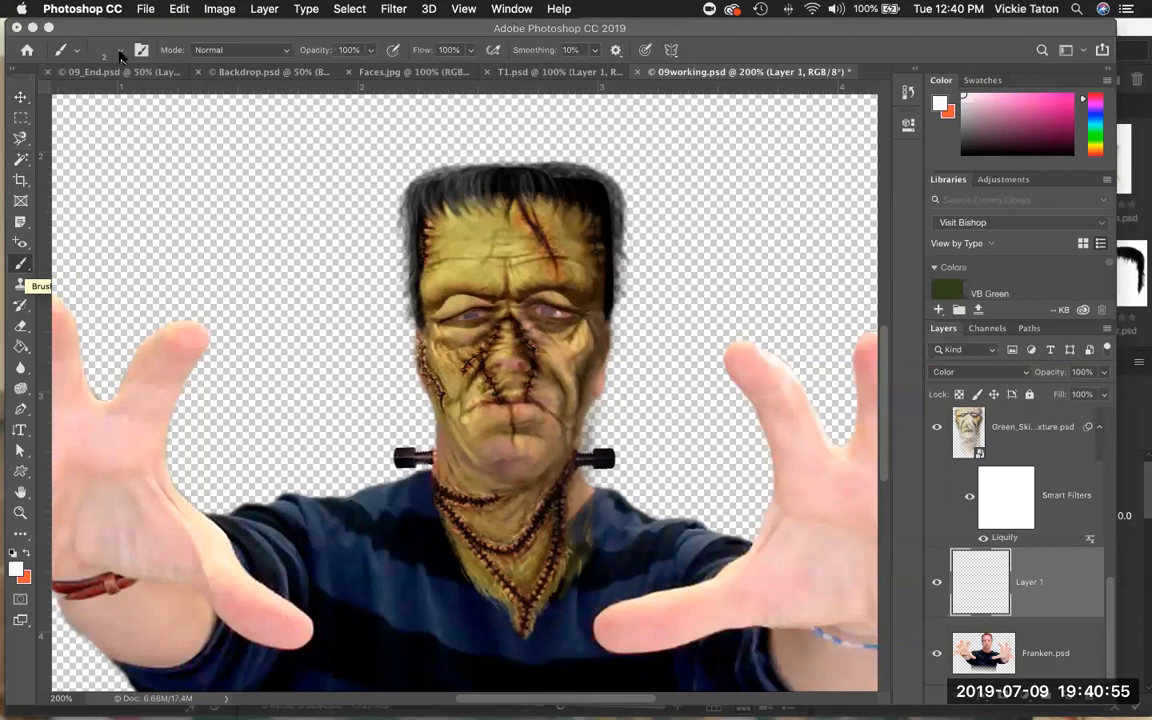
click(120, 55)
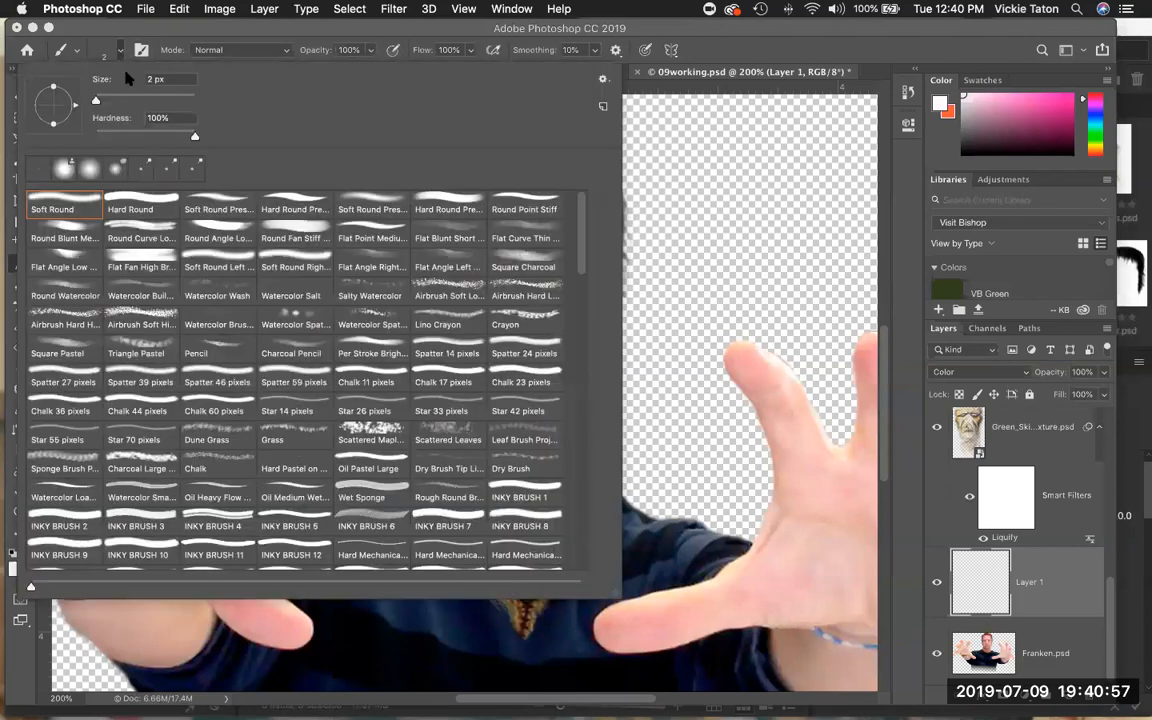
drag(158, 79, 149, 79)
text(60)
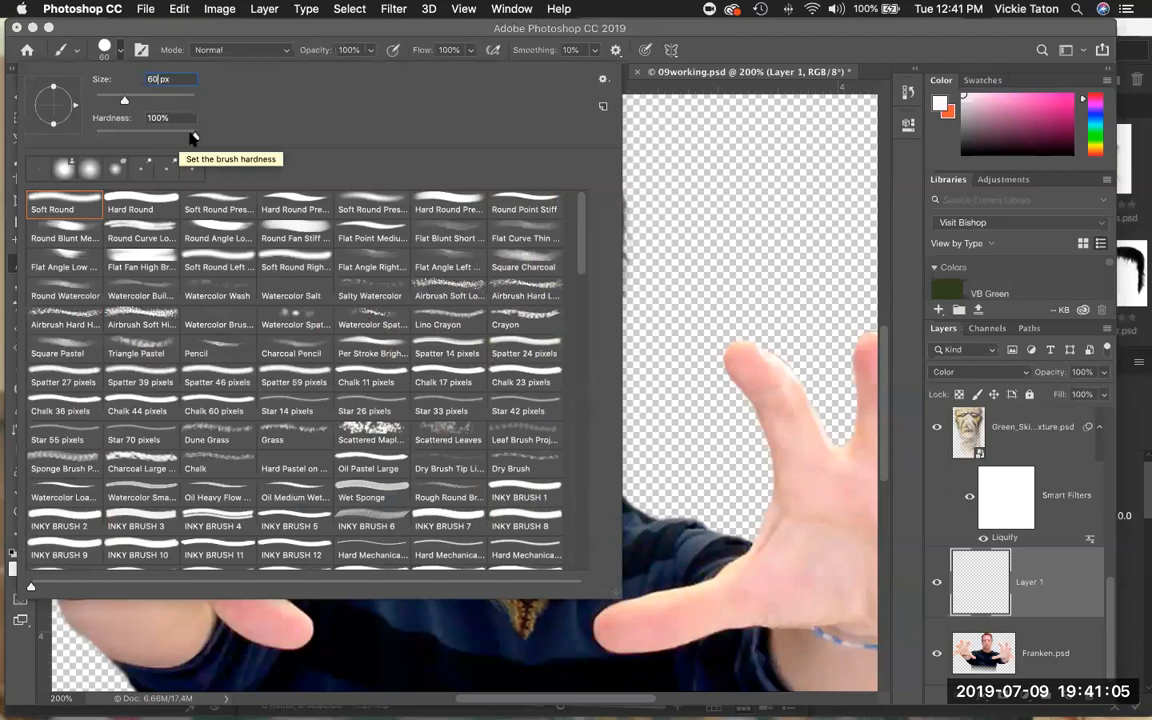
key(Return)
drag(156, 143, 92, 130)
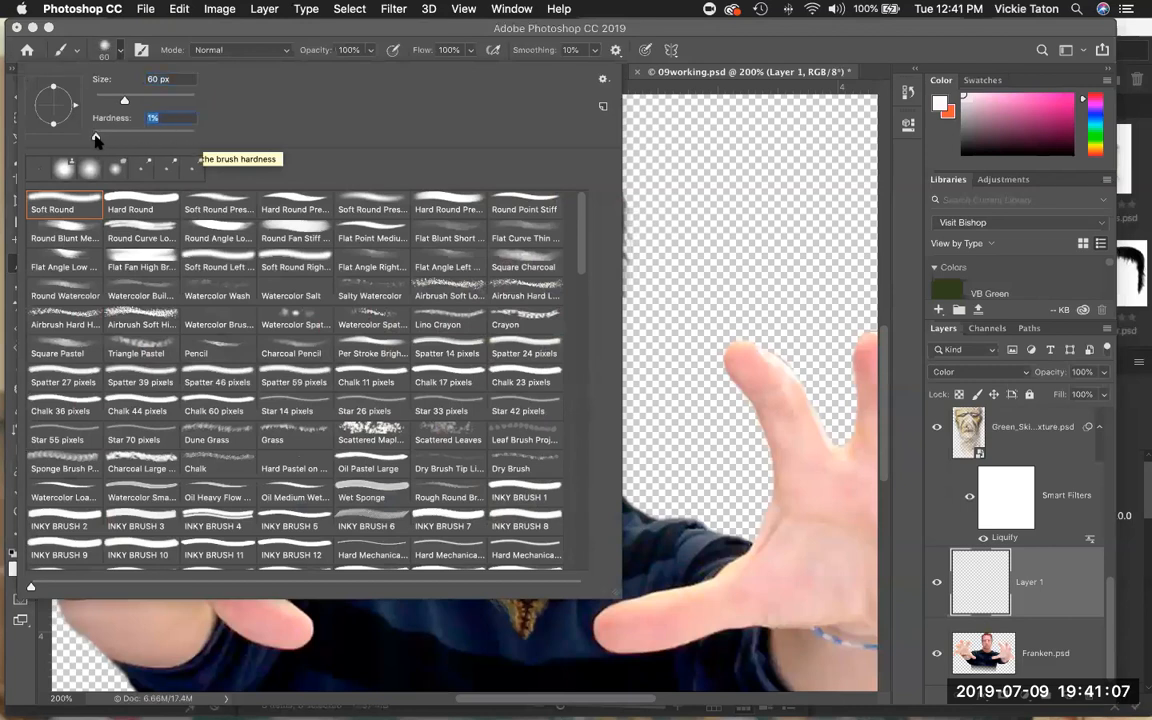
click(861, 43)
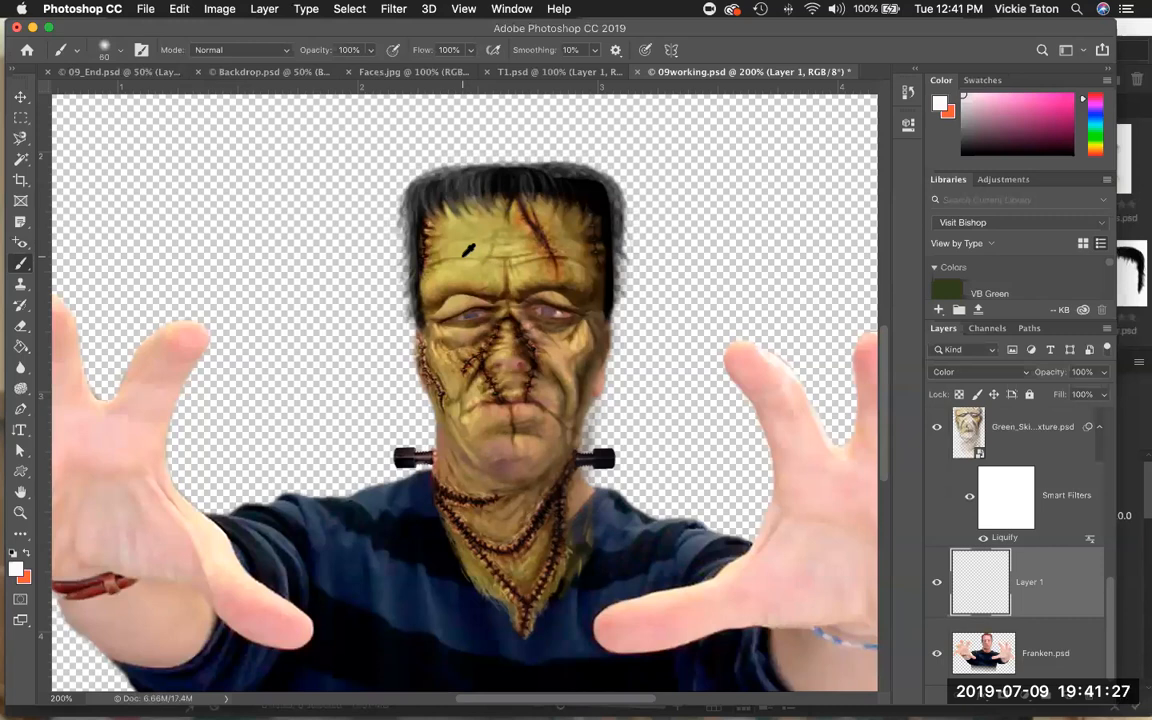
alt+click(459, 266)
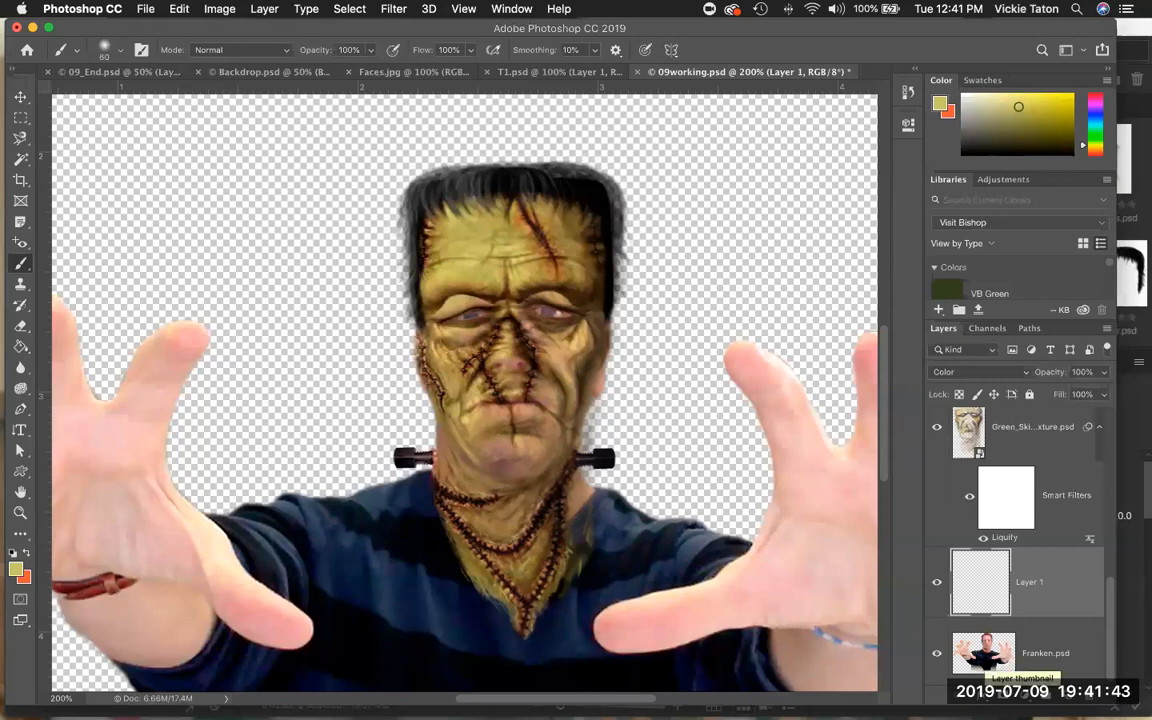
Load the Franken layer's pixels as a selection.
super+click(985, 660)
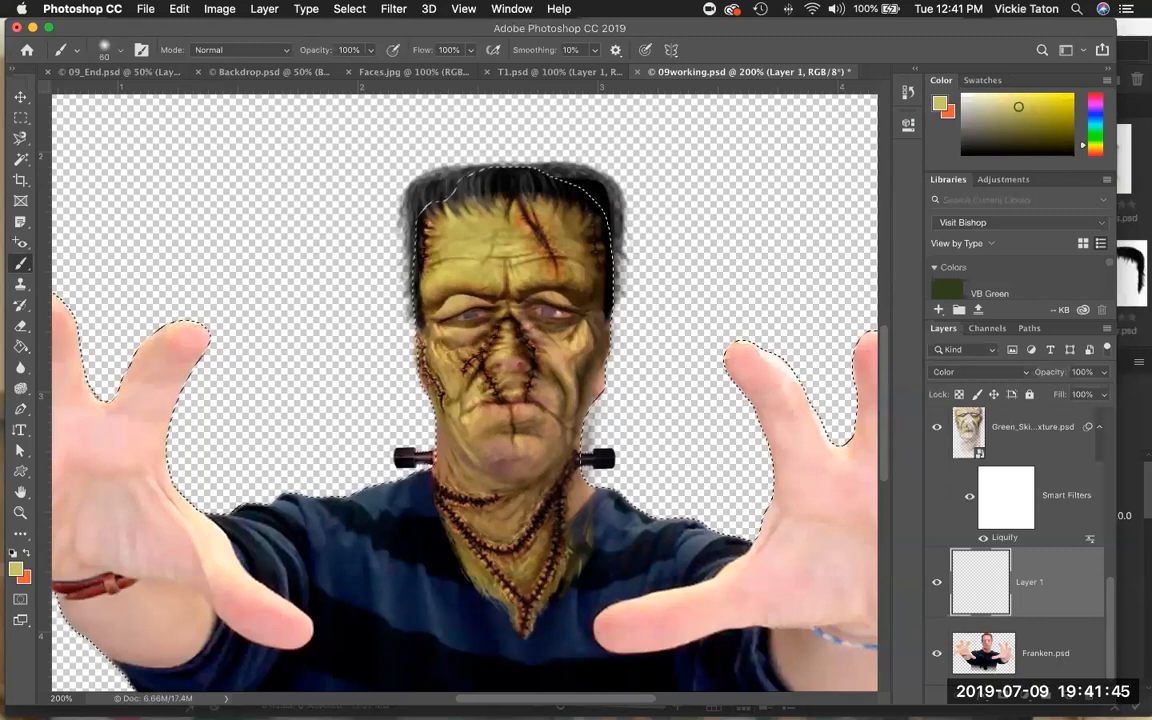
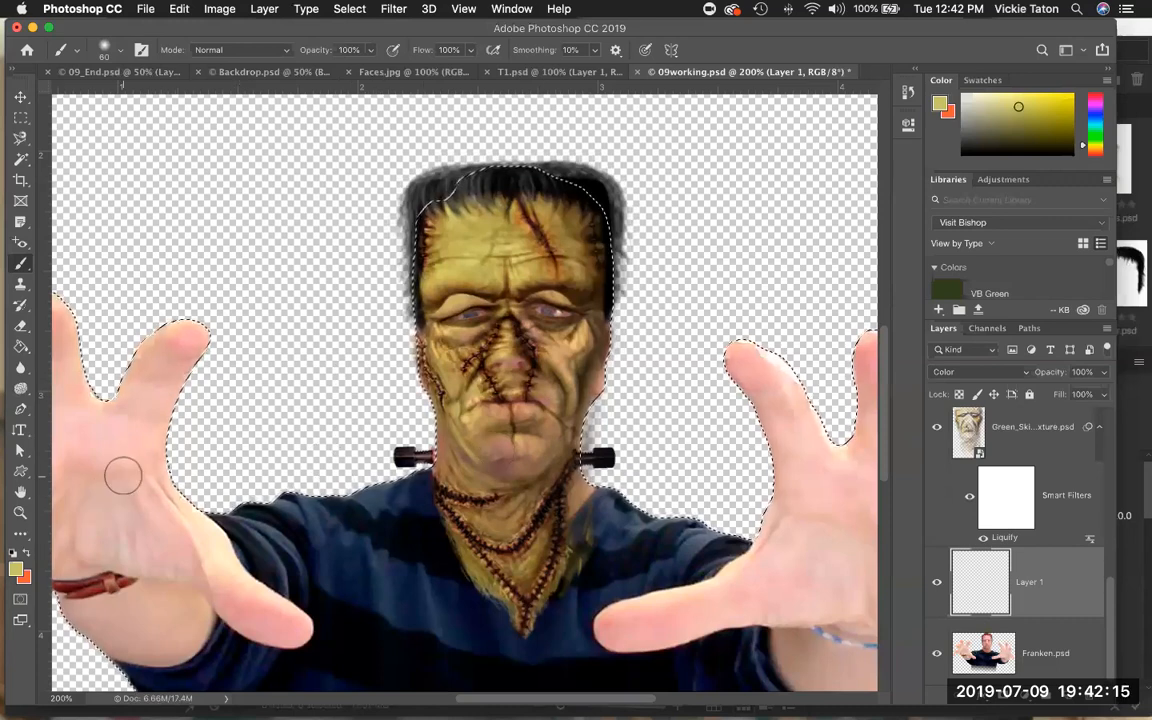
Paint green over both hands on the Color layer within the selection, panning across the image.
drag(196, 334, 169, 372)
mouse_move(148, 460)
mouse_down()
mouse_move(182, 490)
mouse_move(95, 435)
mouse_move(55, 255)
mouse_move(60, 320)
mouse_move(58, 300)
mouse_up()
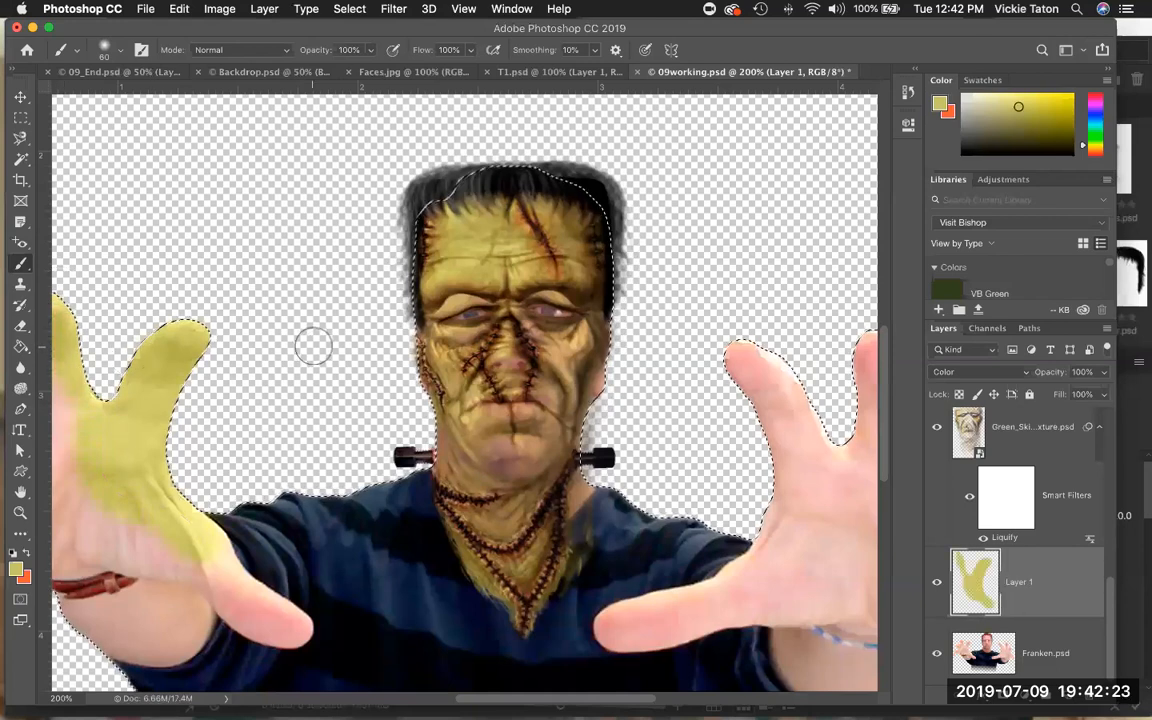
mouse_move(312, 348)
mouse_down()
mouse_move(445, 355)
mouse_move(630, 285)
mouse_up()
mouse_move(293, 291)
mouse_down()
mouse_move(288, 268)
mouse_move(245, 322)
mouse_move(184, 285)
mouse_up()
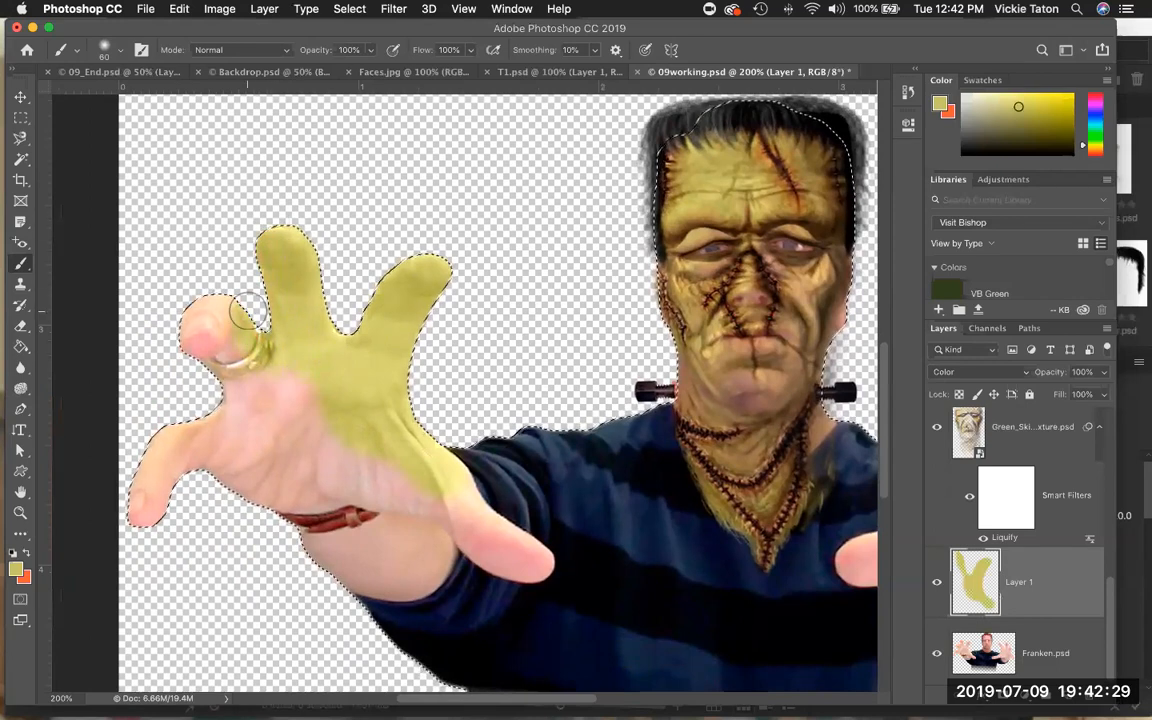
mouse_move(236, 339)
mouse_down()
mouse_move(204, 332)
mouse_move(192, 348)
mouse_move(250, 410)
mouse_move(235, 427)
mouse_move(219, 417)
mouse_move(161, 445)
mouse_move(141, 492)
mouse_move(155, 524)
mouse_move(177, 474)
mouse_move(212, 467)
mouse_move(256, 492)
mouse_move(233, 452)
mouse_move(238, 431)
mouse_move(257, 419)
mouse_move(275, 430)
mouse_move(280, 456)
mouse_move(282, 389)
mouse_move(302, 391)
mouse_move(345, 457)
mouse_move(291, 471)
mouse_move(283, 494)
mouse_move(298, 512)
mouse_move(380, 471)
mouse_move(406, 480)
mouse_move(296, 528)
mouse_move(321, 542)
mouse_move(390, 529)
mouse_move(390, 550)
mouse_move(347, 554)
mouse_move(347, 572)
mouse_move(414, 581)
mouse_move(437, 535)
mouse_move(432, 500)
mouse_move(457, 492)
mouse_move(475, 530)
mouse_move(533, 563)
mouse_move(492, 553)
mouse_move(451, 489)
mouse_move(405, 474)
mouse_up()
key(space)
drag(542, 396, 121, 381)
mouse_move(675, 495)
mouse_down()
mouse_move(630, 323)
mouse_move(595, 271)
mouse_move(580, 291)
mouse_move(545, 273)
mouse_up()
mouse_move(628, 323)
mouse_down()
mouse_move(588, 367)
mouse_move(675, 394)
mouse_move(681, 258)
mouse_move(719, 306)
mouse_move(740, 397)
mouse_move(774, 358)
mouse_move(765, 463)
mouse_move(783, 457)
mouse_move(822, 480)
mouse_move(838, 578)
mouse_move(830, 552)
mouse_move(686, 424)
mouse_move(715, 489)
mouse_move(776, 514)
mouse_move(728, 542)
mouse_move(652, 530)
mouse_move(602, 450)
mouse_move(604, 479)
mouse_move(640, 521)
mouse_move(657, 570)
mouse_move(633, 549)
mouse_move(680, 580)
mouse_move(724, 564)
mouse_move(683, 608)
mouse_move(655, 613)
mouse_move(622, 596)
mouse_move(580, 492)
mouse_move(590, 471)
mouse_move(521, 535)
mouse_move(498, 527)
mouse_move(432, 548)
mouse_move(440, 556)
mouse_move(653, 507)
mouse_move(692, 527)
mouse_move(700, 485)
mouse_up()
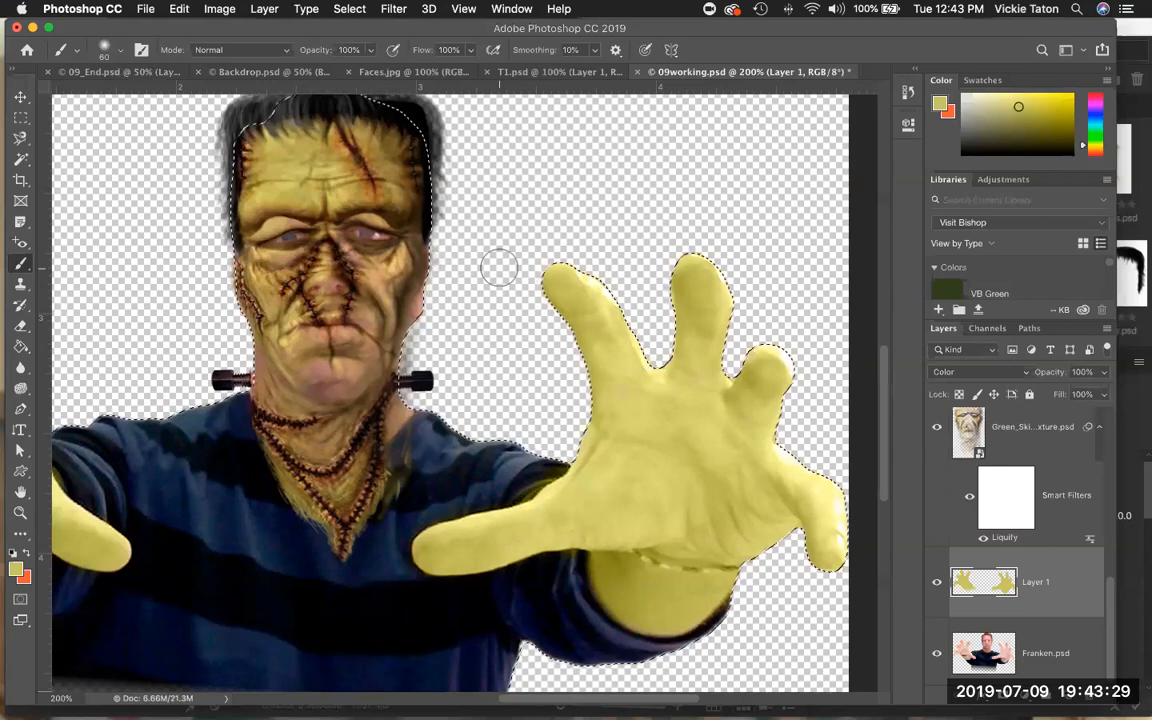
Paint green over the face and neck skin on the Color layer.
key(space)
drag(498, 268, 593, 306)
mouse_move(516, 351)
mouse_down()
mouse_move(428, 415)
mouse_move(390, 410)
mouse_move(448, 430)
mouse_up()
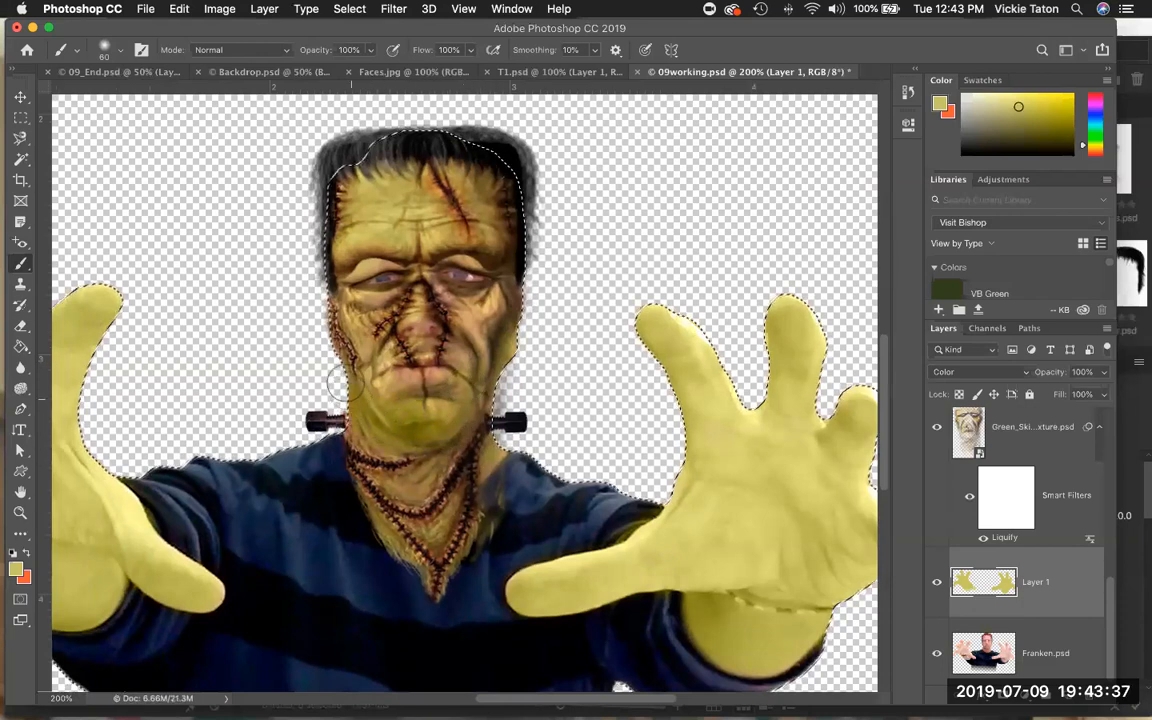
mouse_move(412, 330)
mouse_down()
mouse_move(426, 328)
mouse_move(448, 282)
mouse_move(385, 237)
mouse_move(430, 219)
mouse_move(388, 198)
mouse_move(320, 213)
mouse_up()
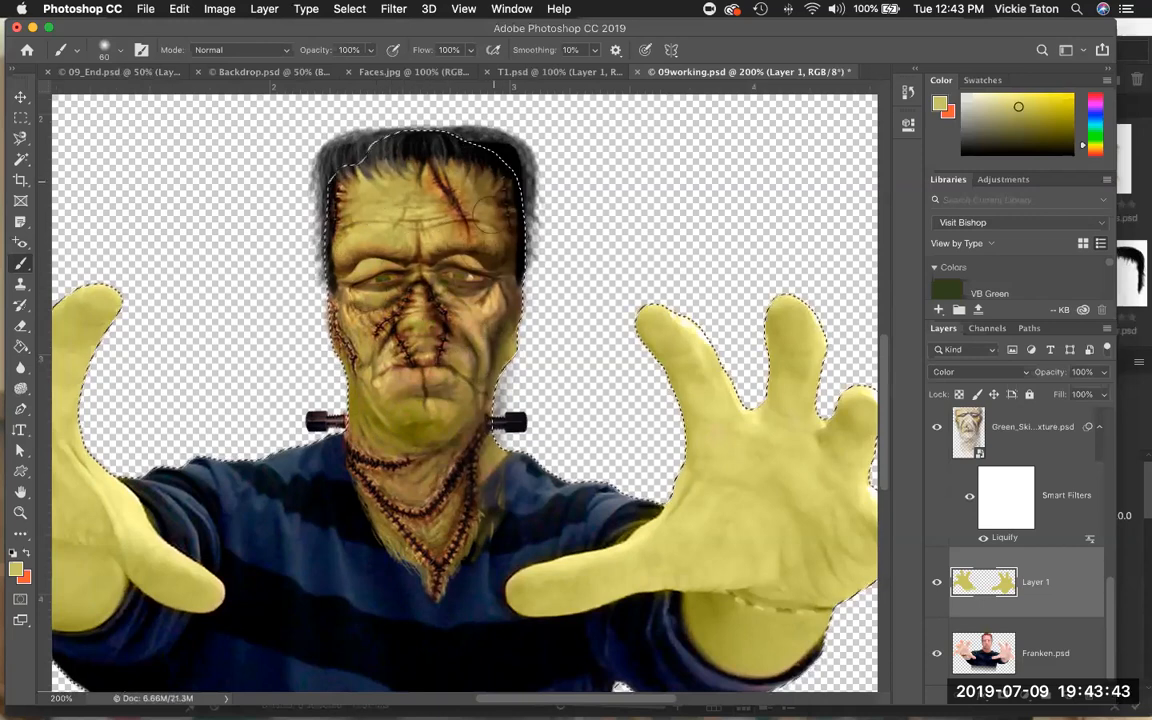
mouse_move(423, 360)
mouse_down()
mouse_move(358, 397)
mouse_move(403, 482)
mouse_move(381, 464)
mouse_move(411, 391)
mouse_move(515, 344)
mouse_up()
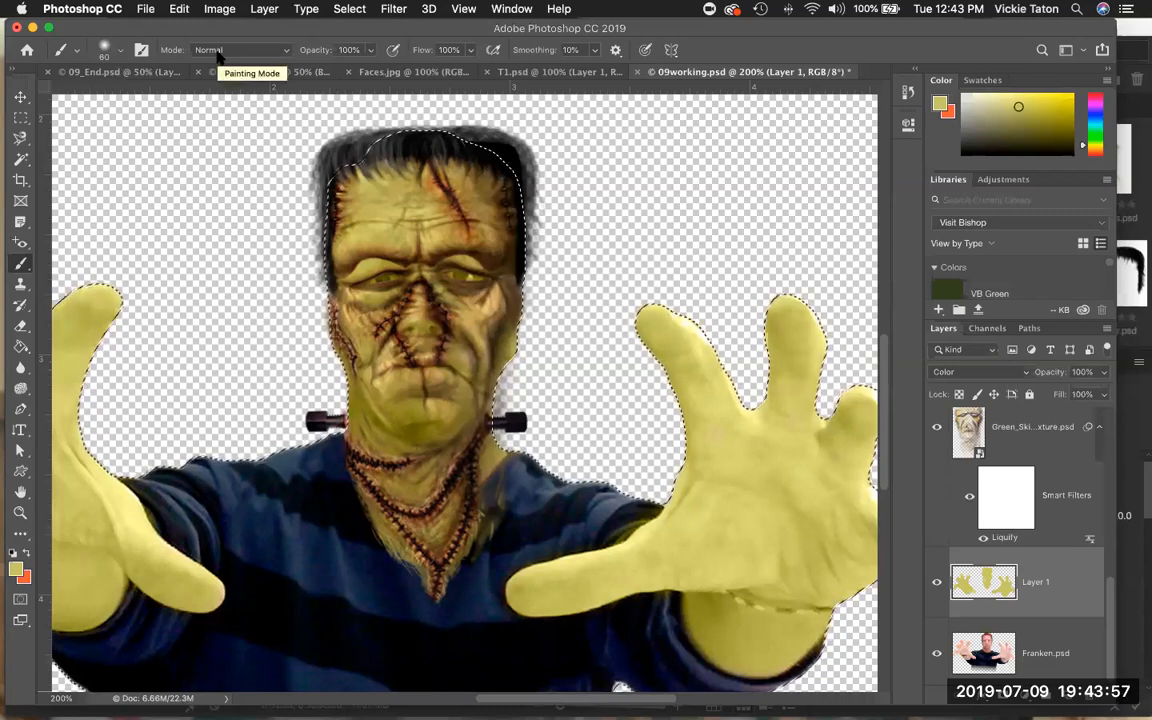
Deselect and save the document.
key(super+d)
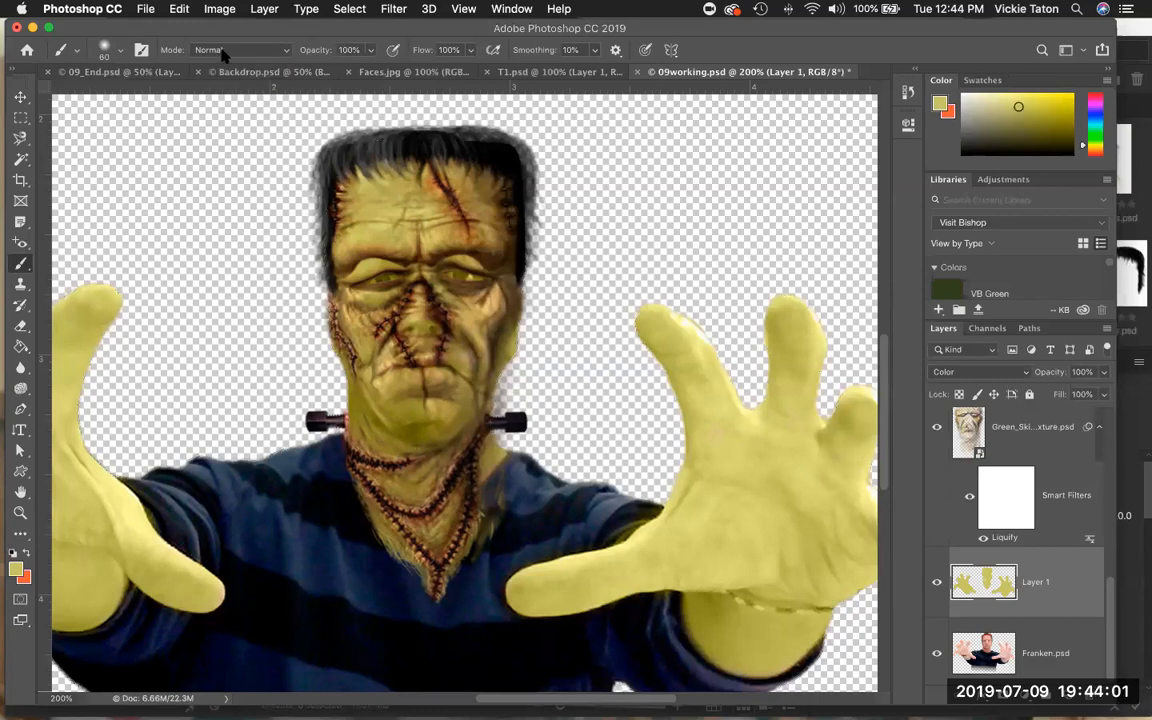
click(145, 9)
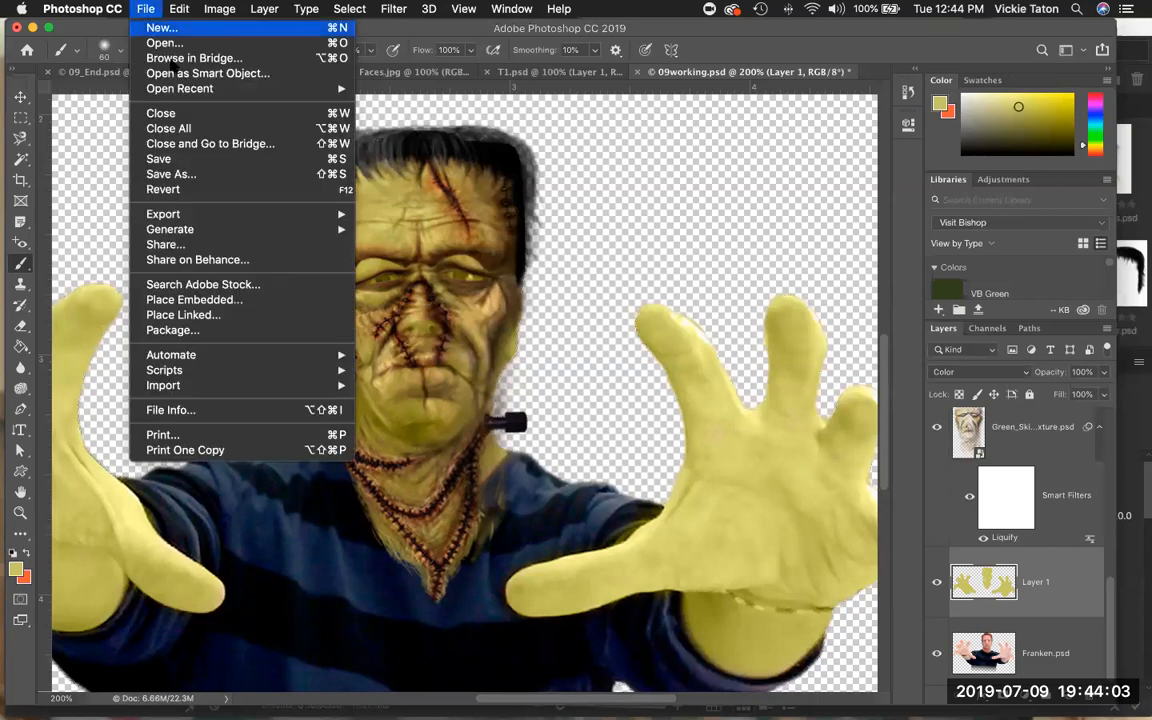
click(184, 158)
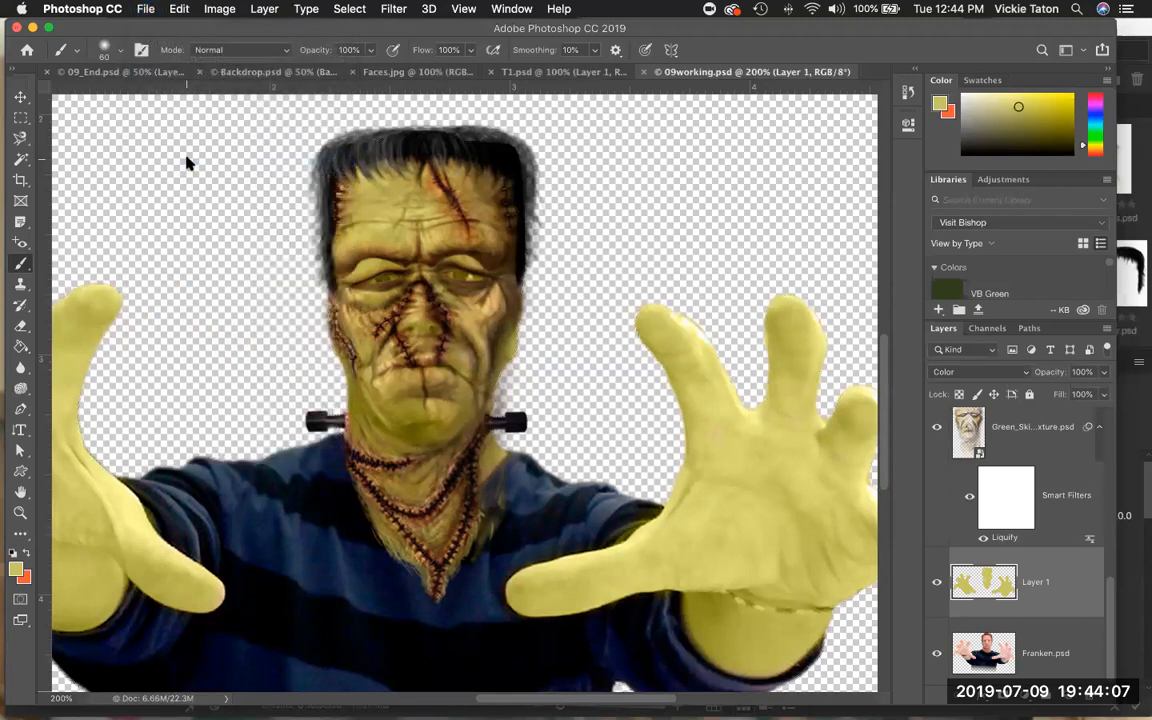
Merge all visible layers into a single layer.
click(466, 9)
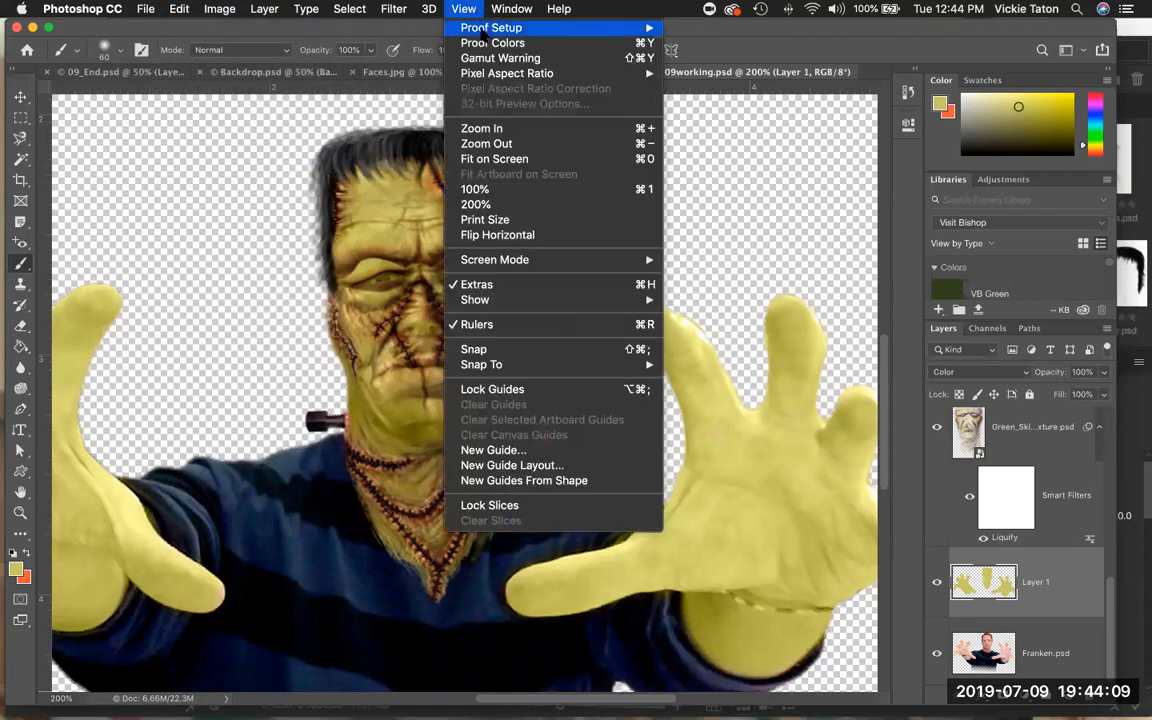
click(503, 159)
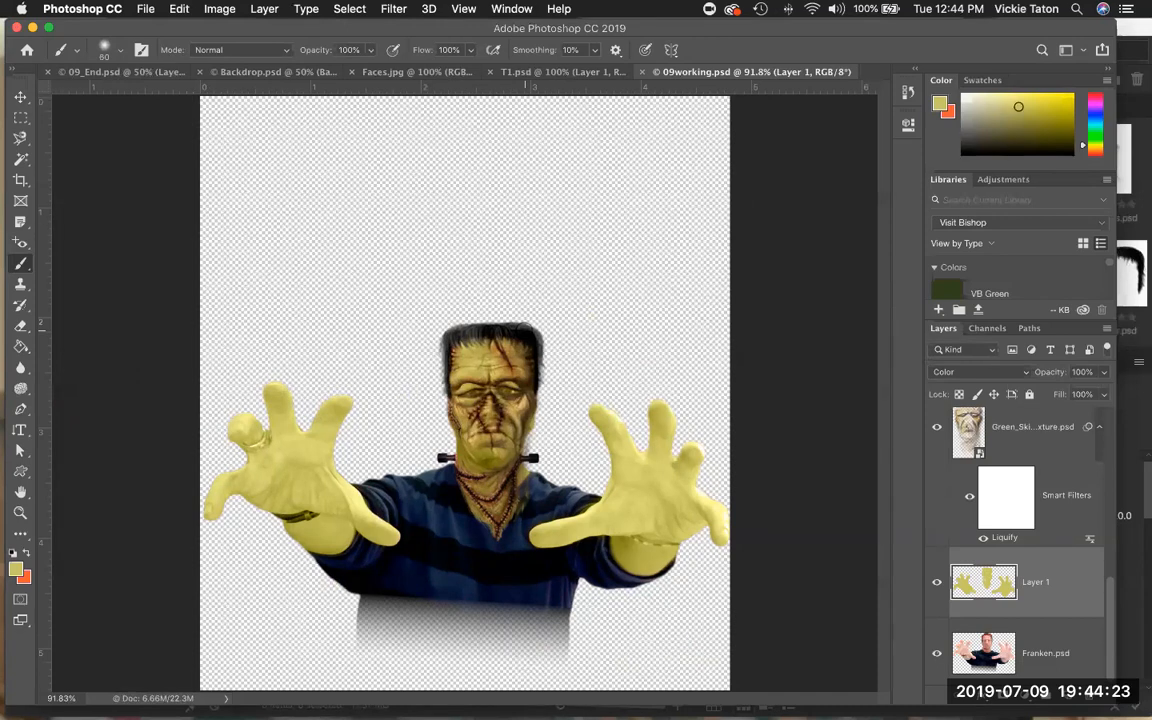
scroll(1001, 542, up, 5)
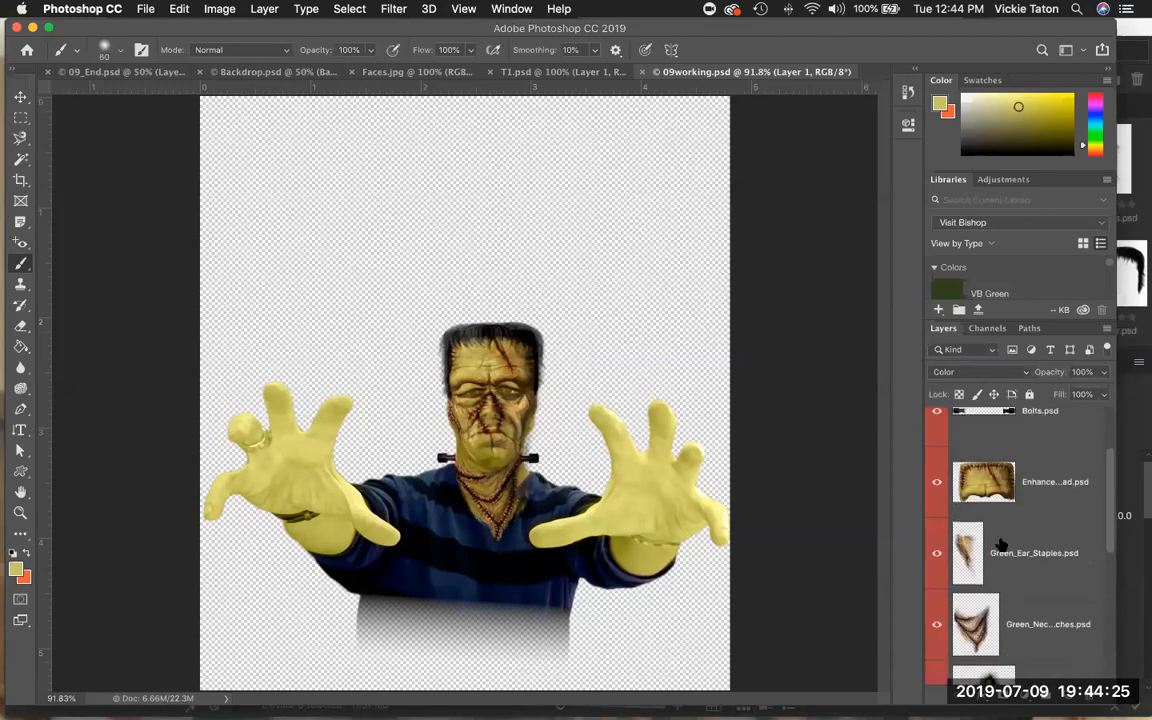
scroll(1001, 542, down, 4)
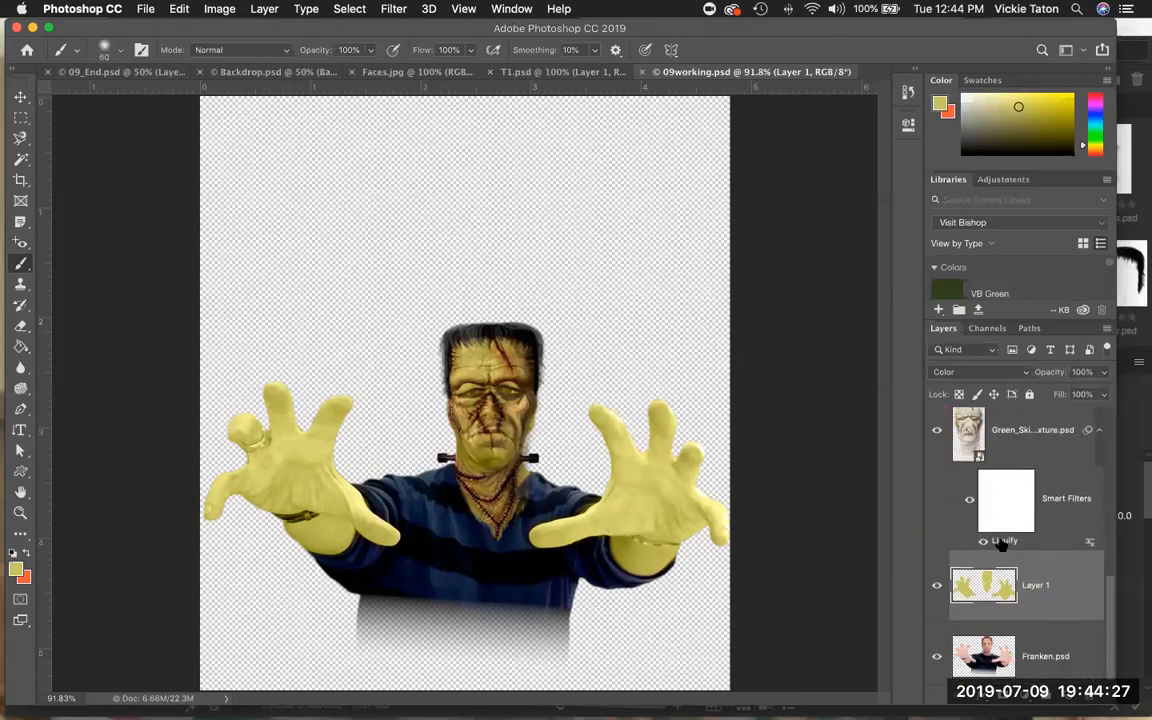
scroll(1001, 542, down, 1)
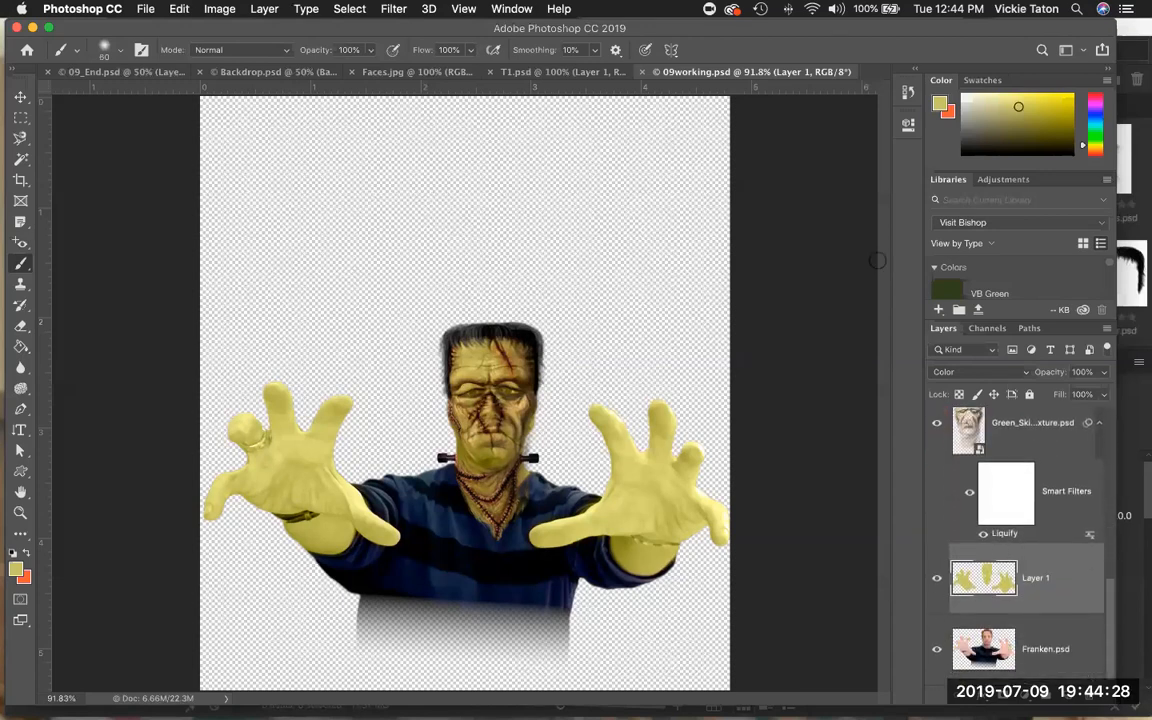
click(1104, 330)
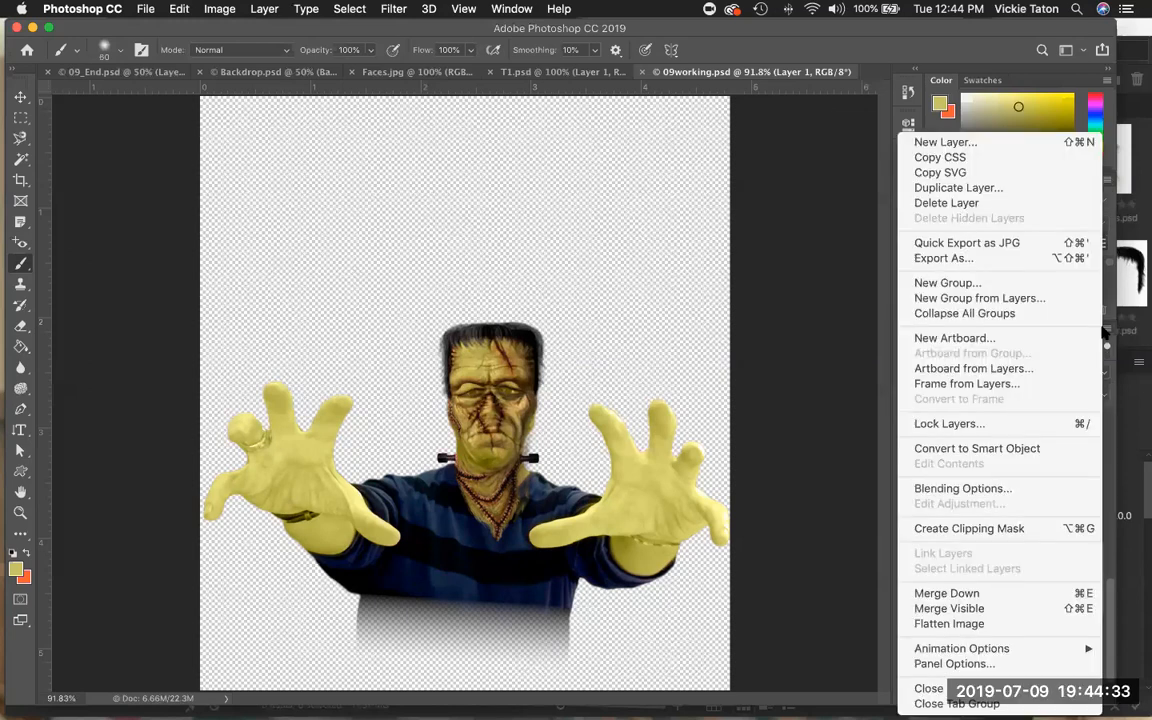
click(1012, 612)
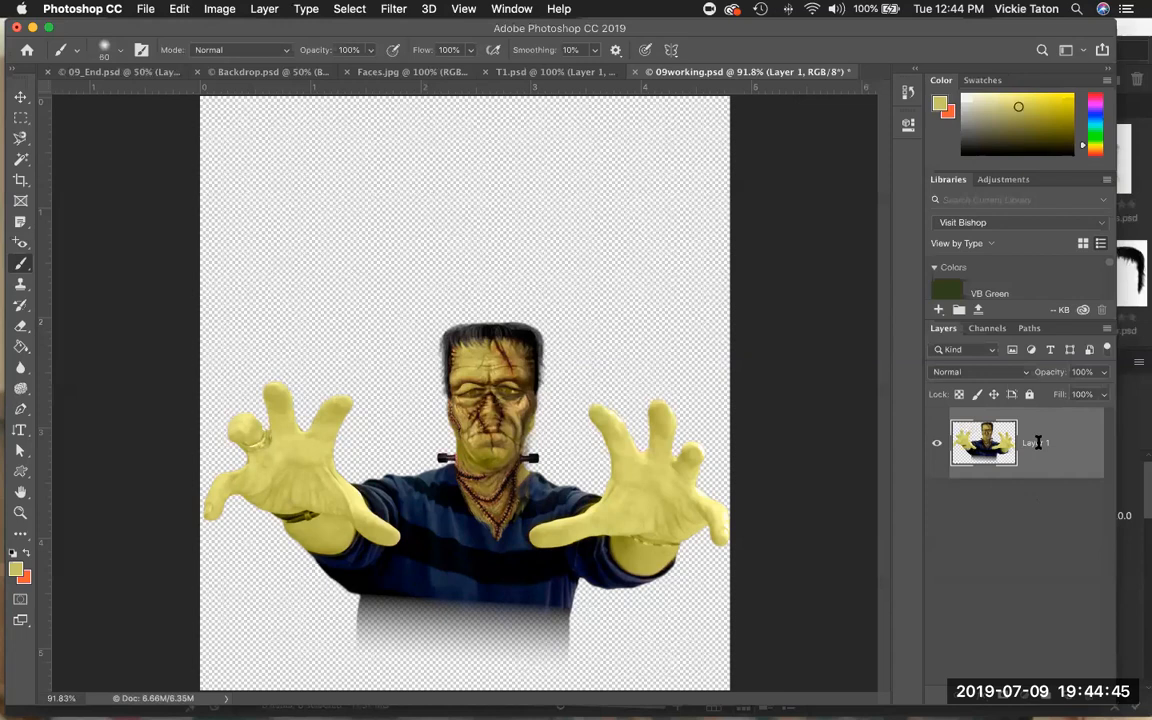
Rename the merged layer as monster.
text(m)
key(BackSpace)
key(Return)
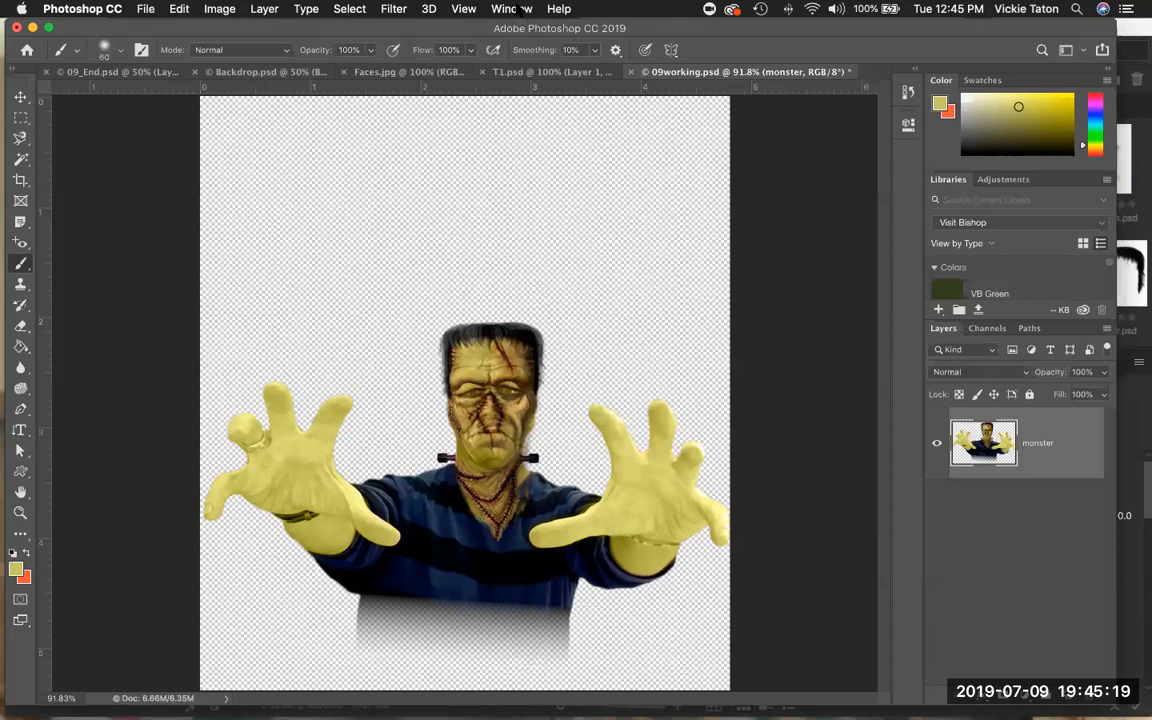
click(521, 9)
mouse_move(520, 36)
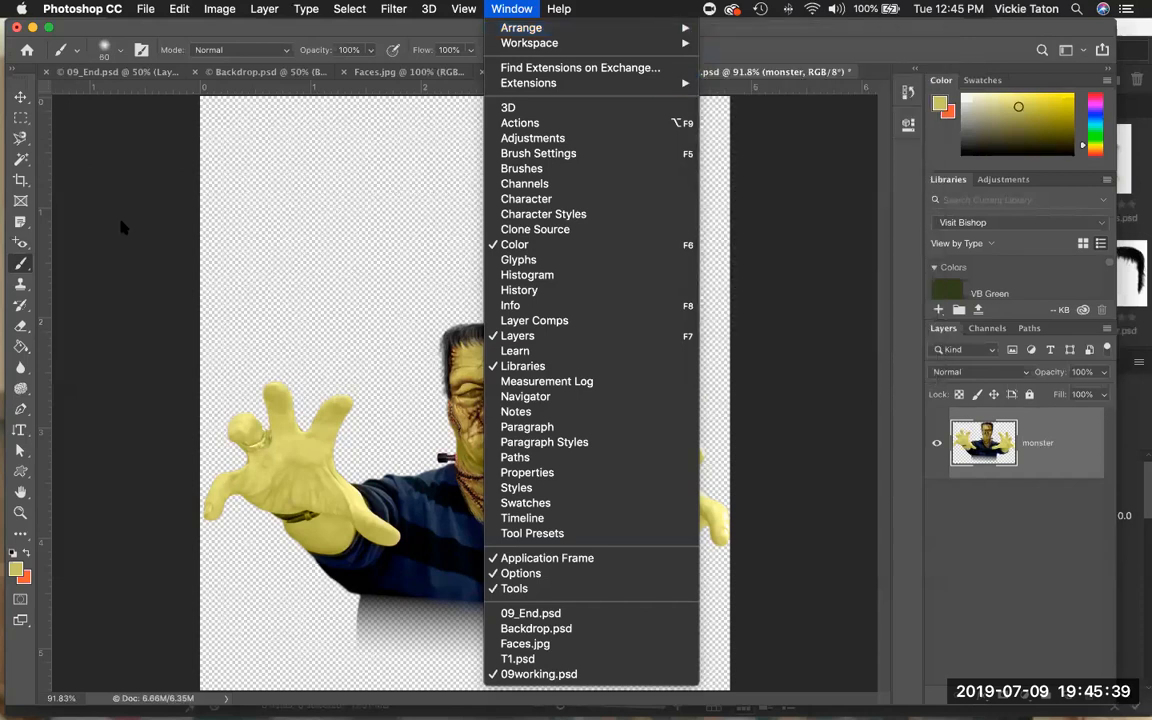
click(120, 220)
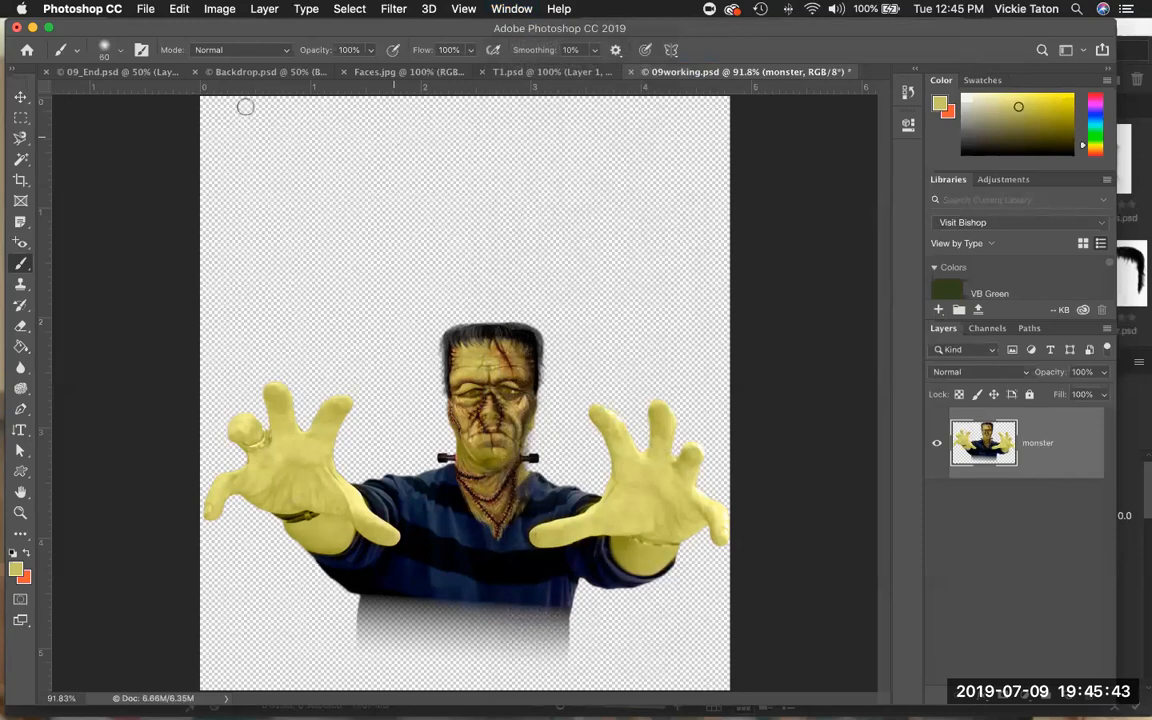
Copy the monster layer into the Backdrop document with the Move tool and position it in front of the doorway.
click(19, 98)
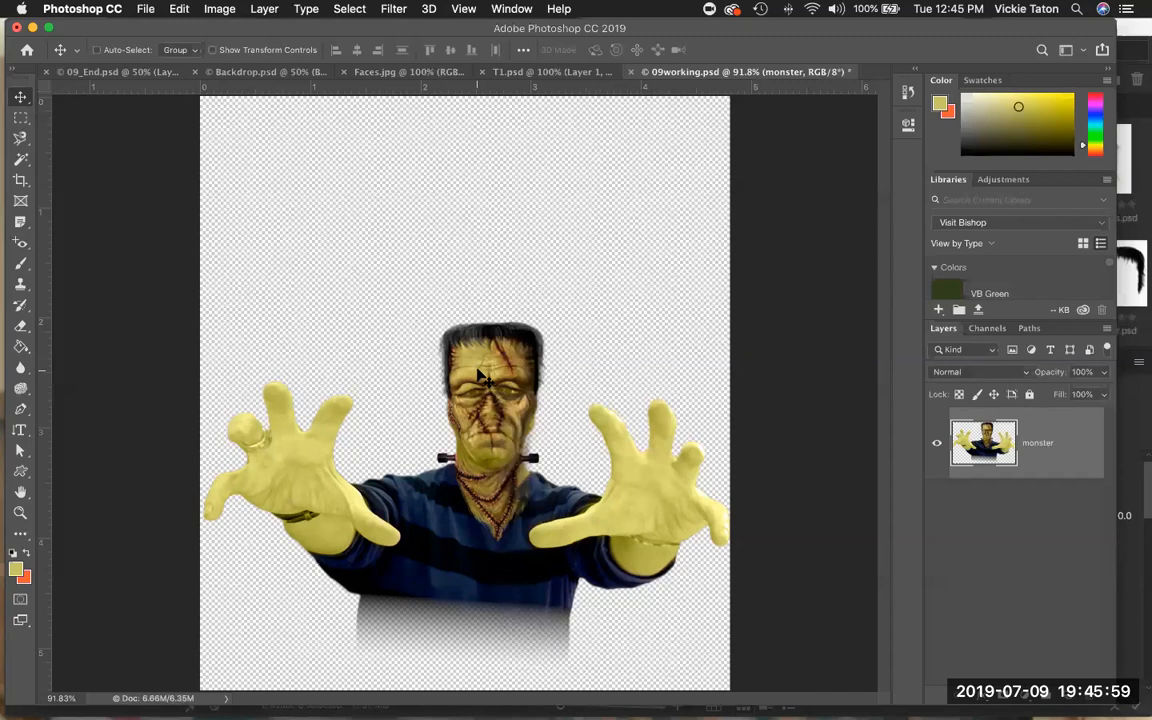
drag(481, 296, 418, 381)
drag(465, 426, 463, 425)
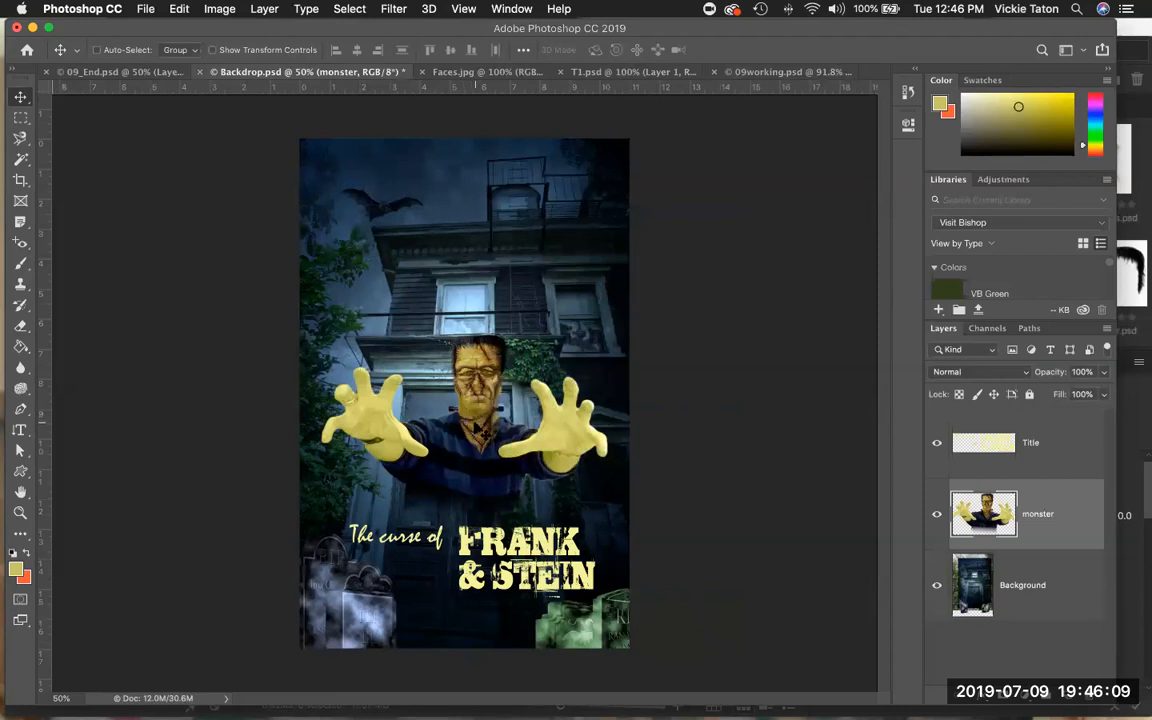
drag(430, 386, 472, 428)
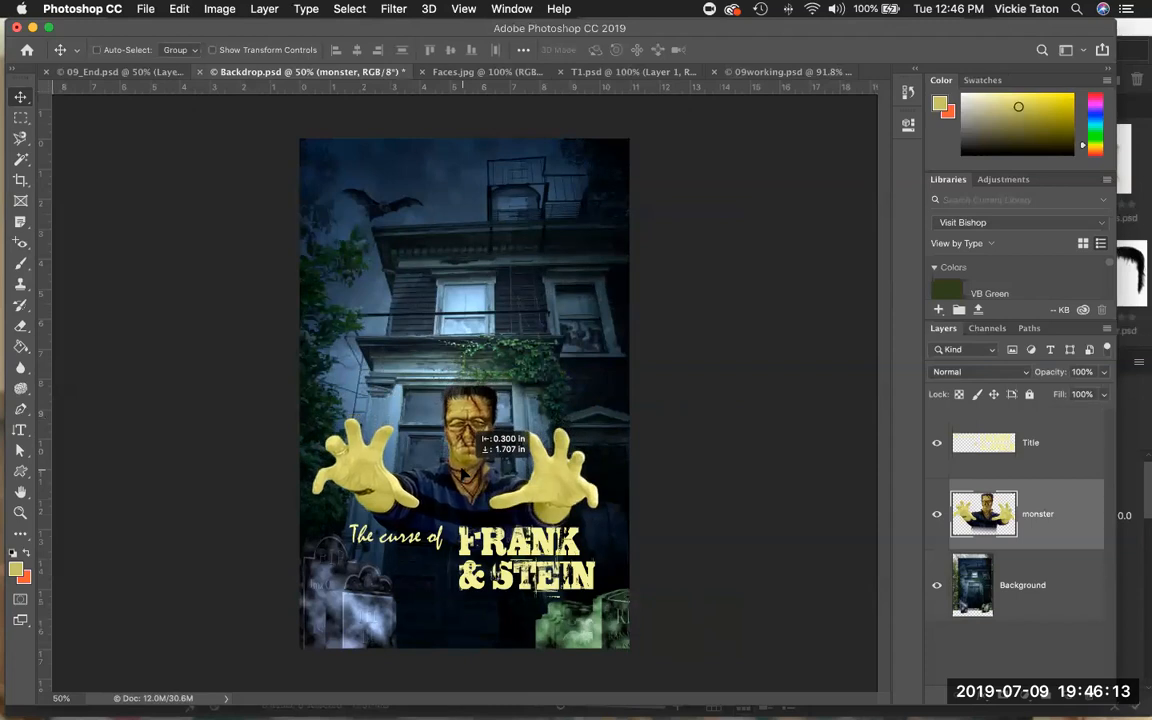
mouse_move(463, 473)
mouse_down()
mouse_move(473, 485)
mouse_move(479, 477)
mouse_up()
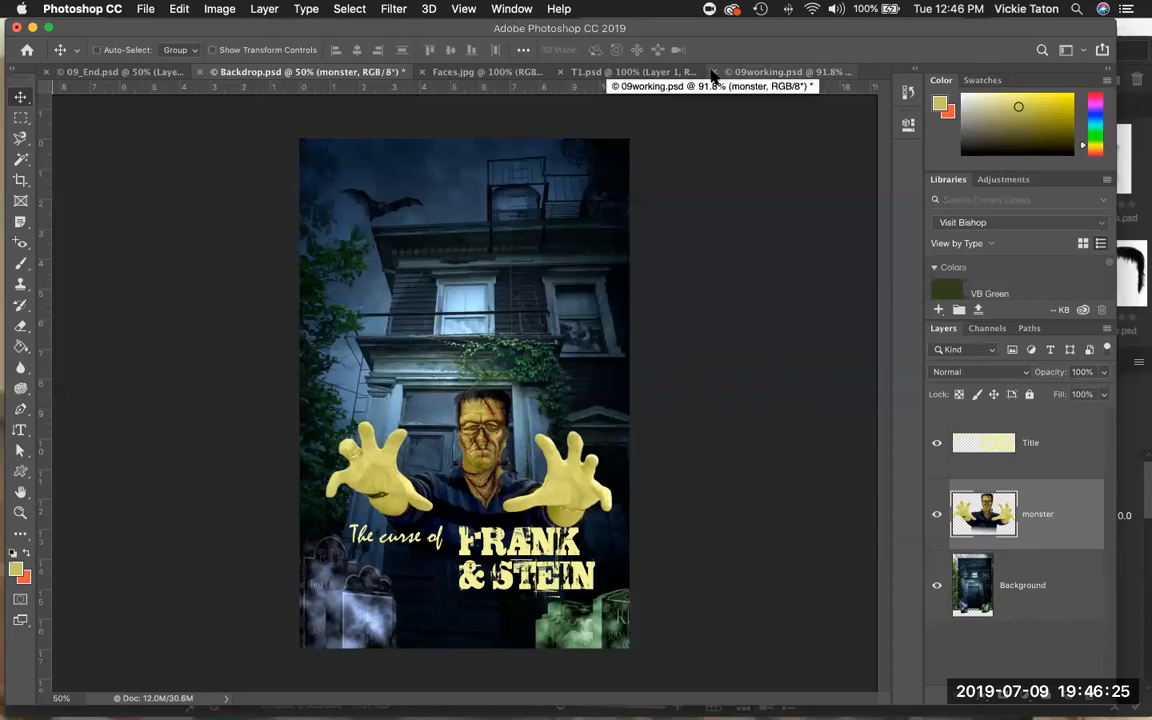
Close the 09working document, saving its changes.
click(711, 72)
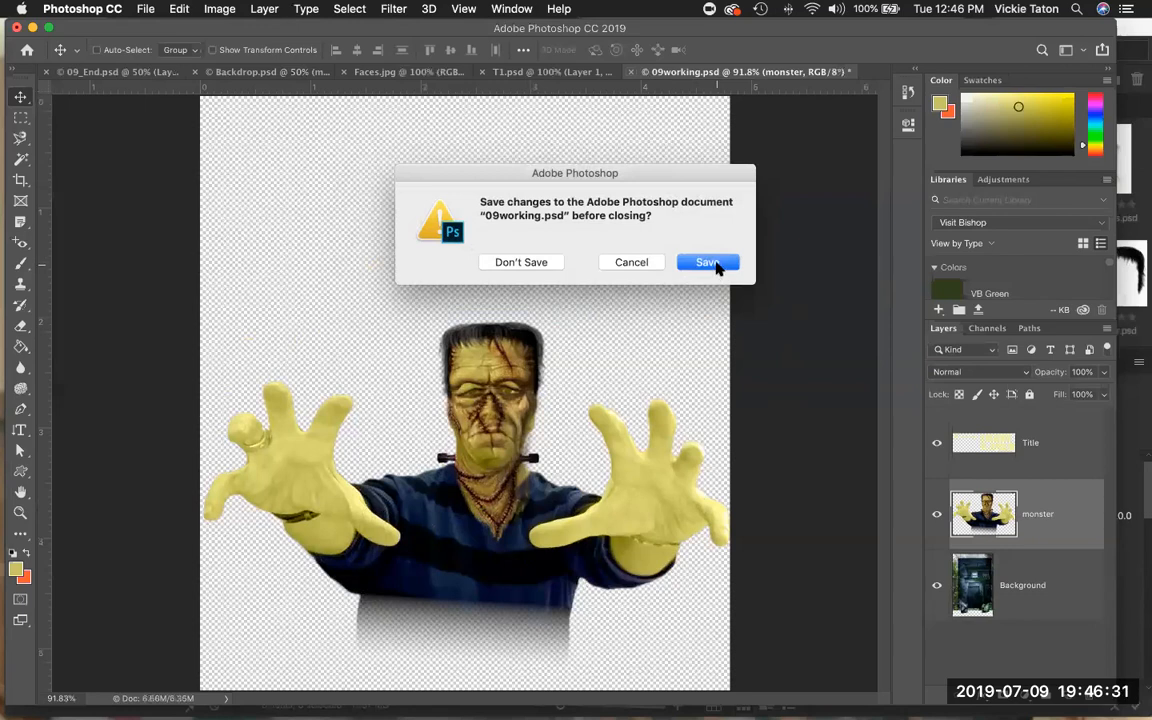
click(716, 263)
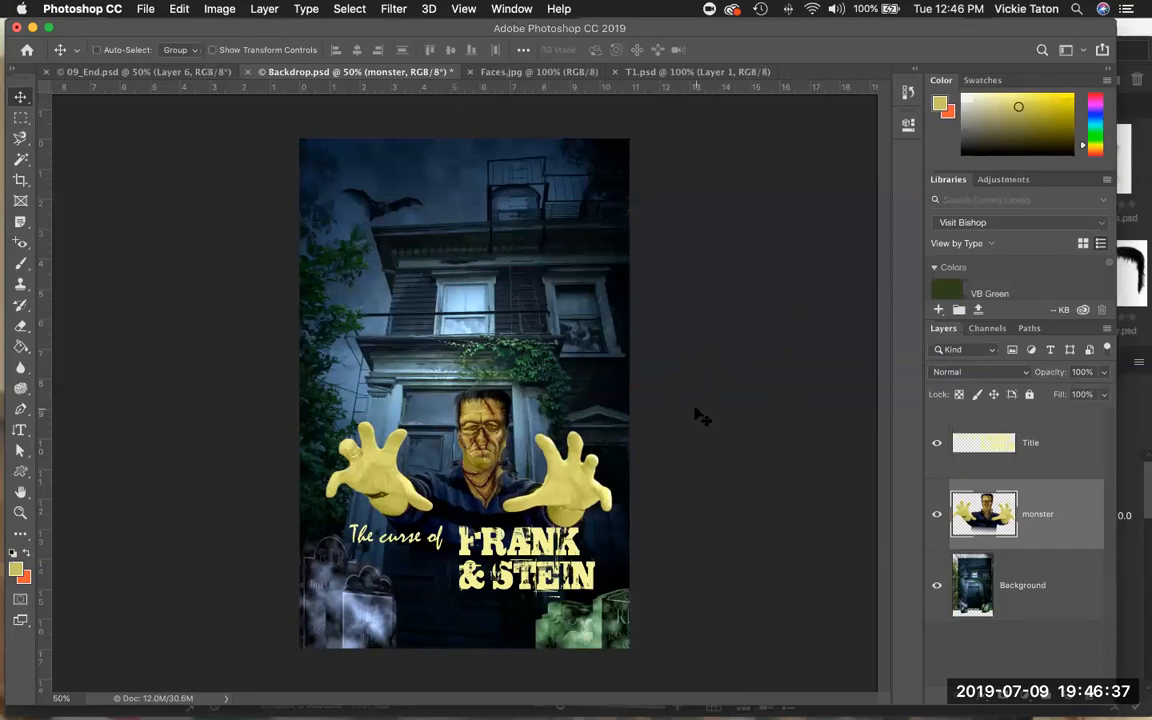
Save the Backdrop document as movie_poster.psd on the Desktop with Maximize Compatibility.
click(139, 10)
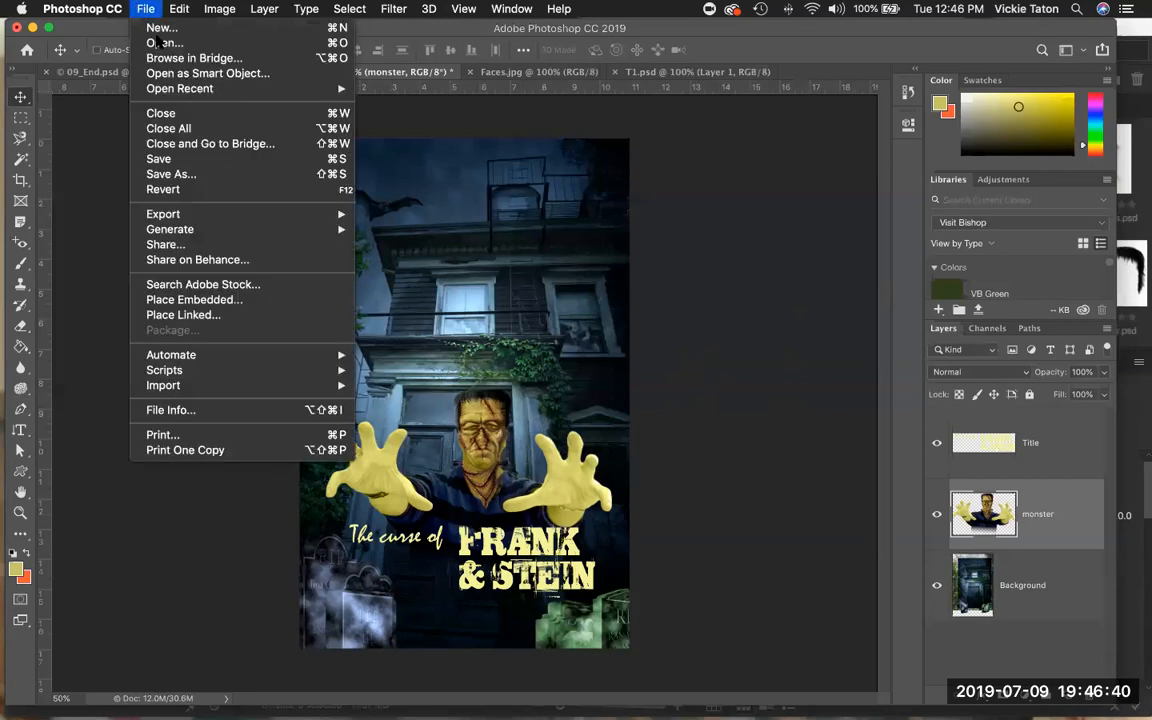
click(166, 174)
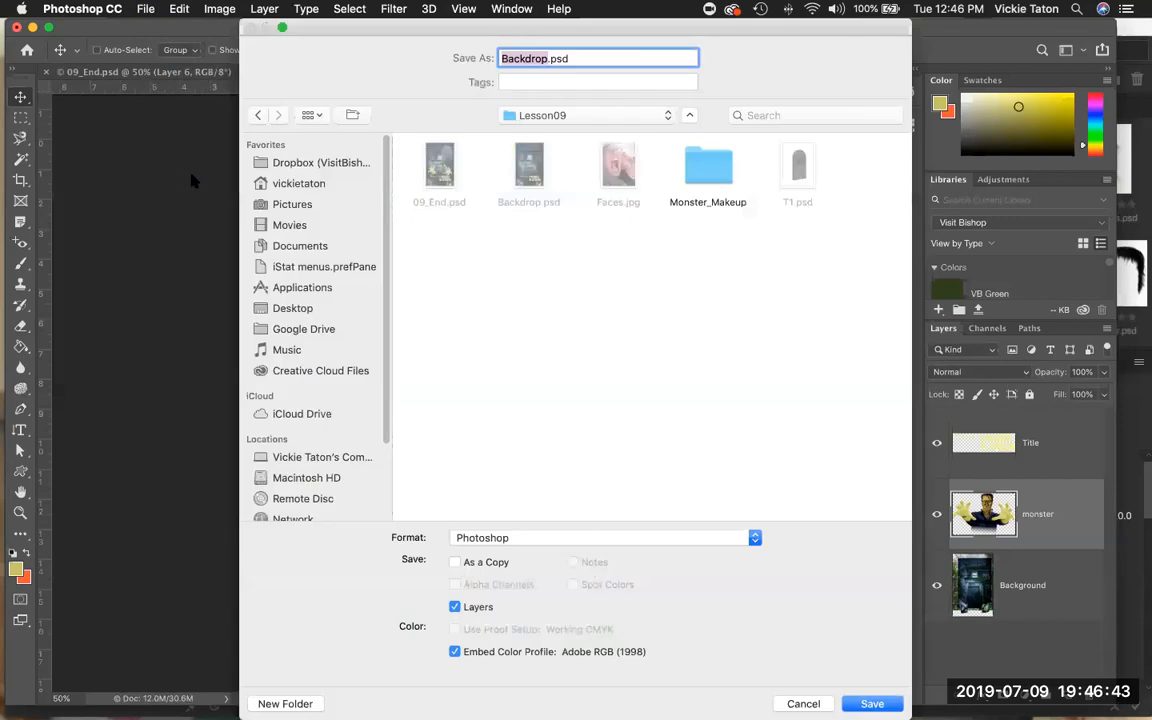
text(movie)
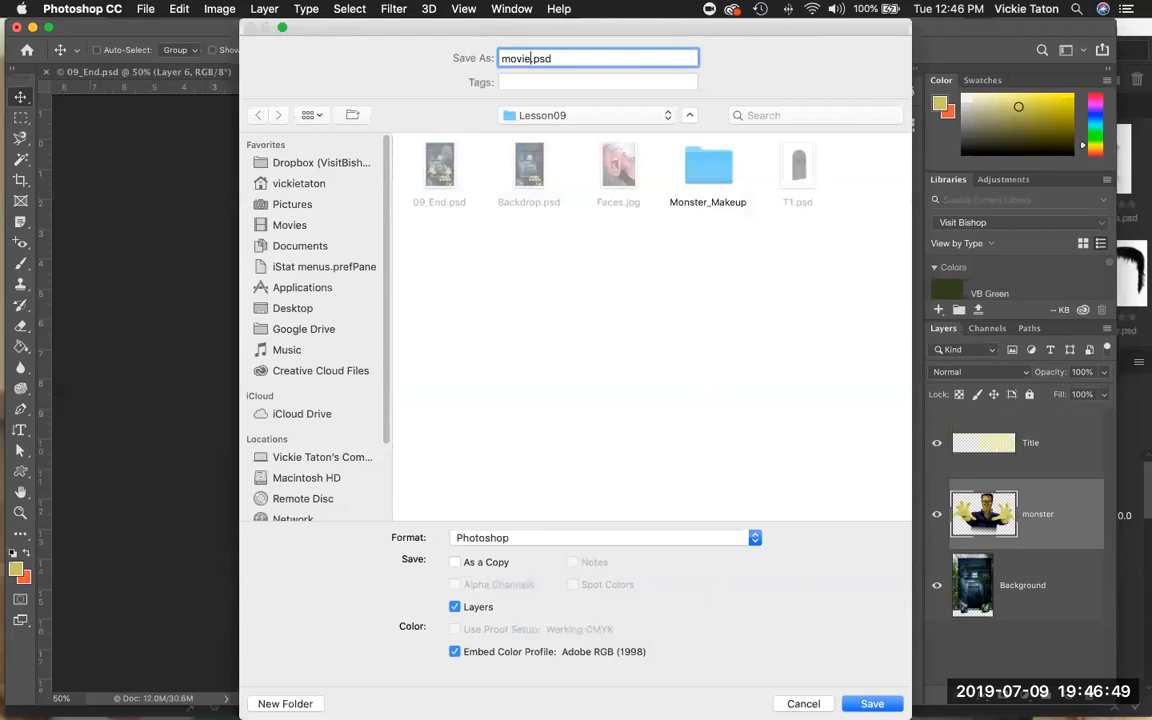
text(_poster)
click(578, 118)
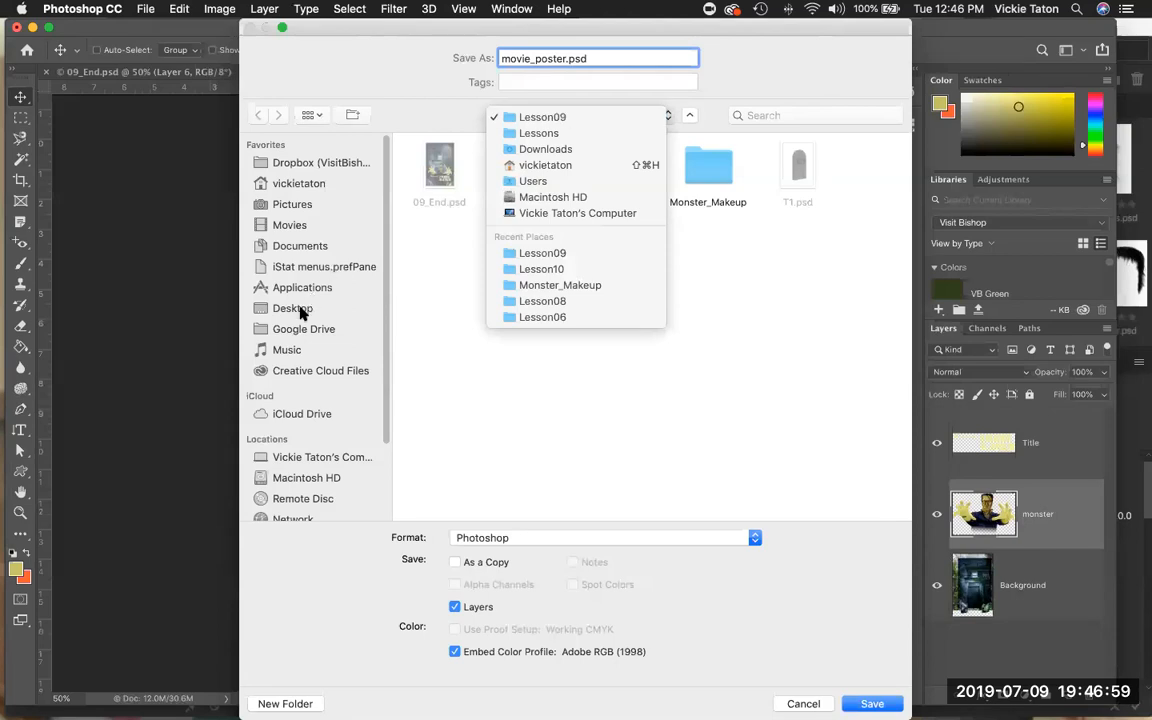
click(300, 313)
click(290, 318)
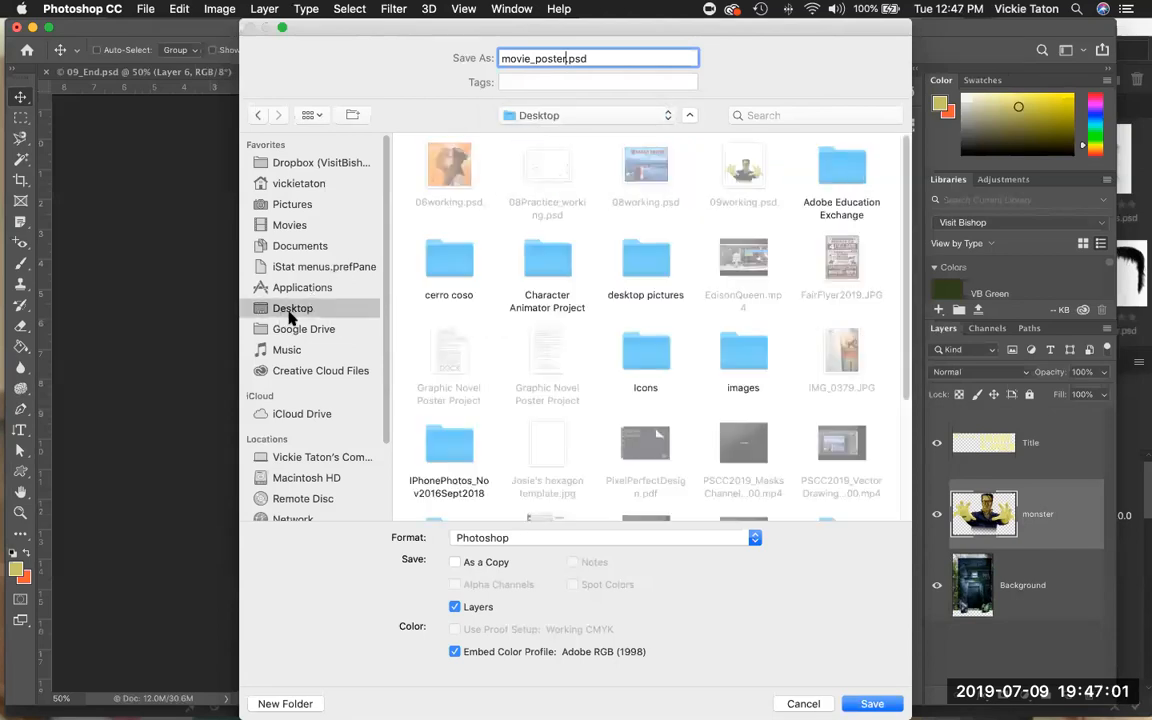
key(Return)
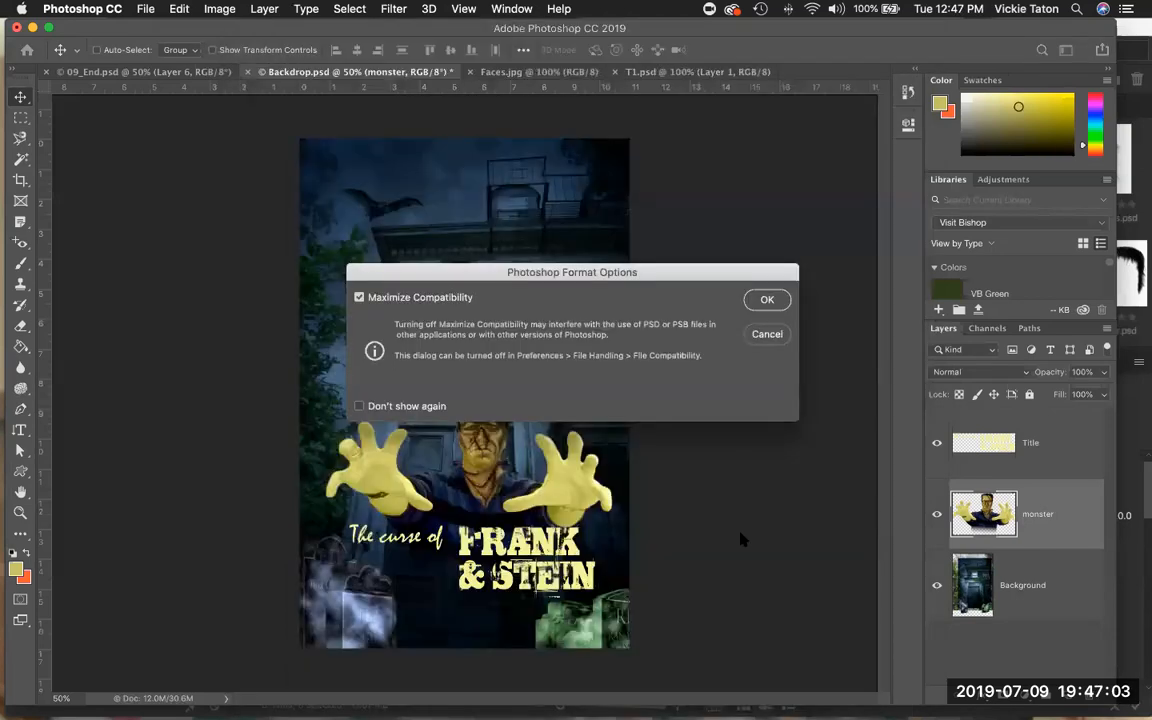
click(767, 300)
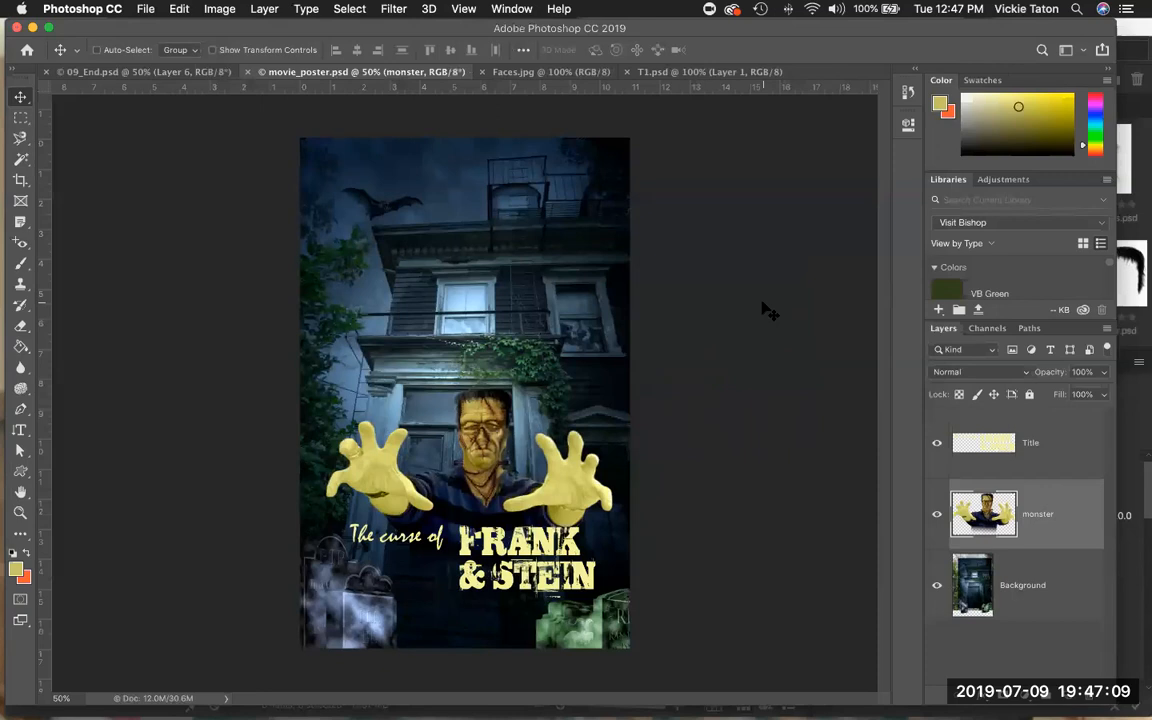
click(180, 10)
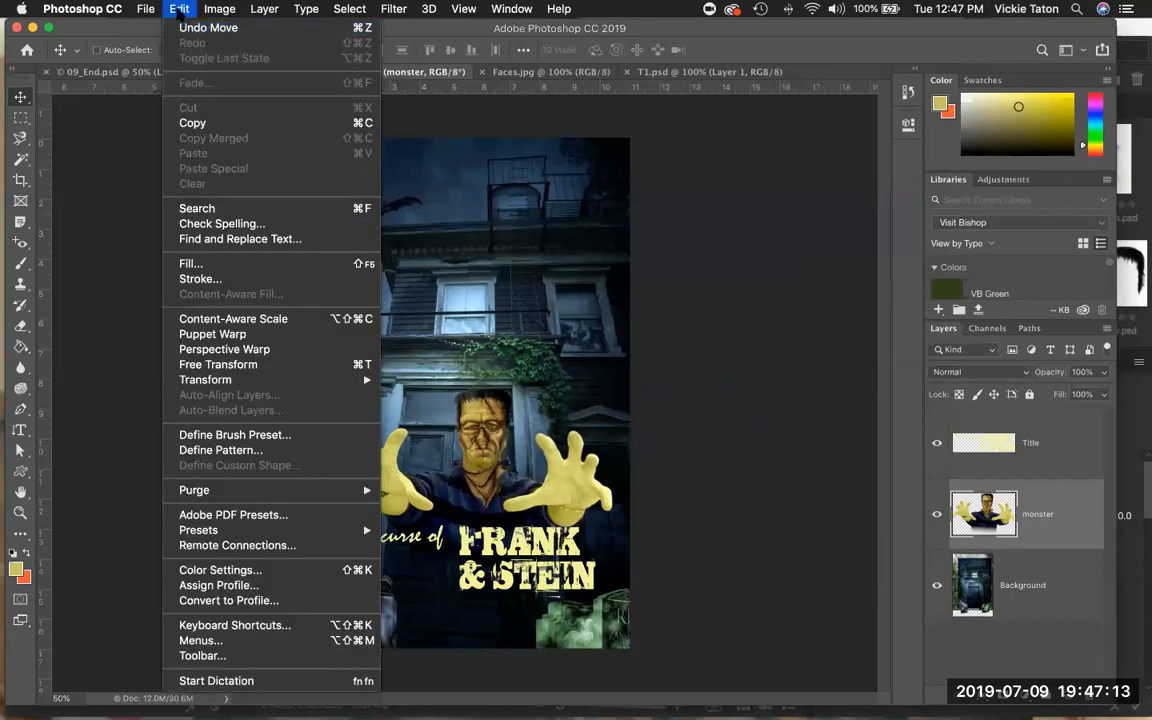
click(179, 10)
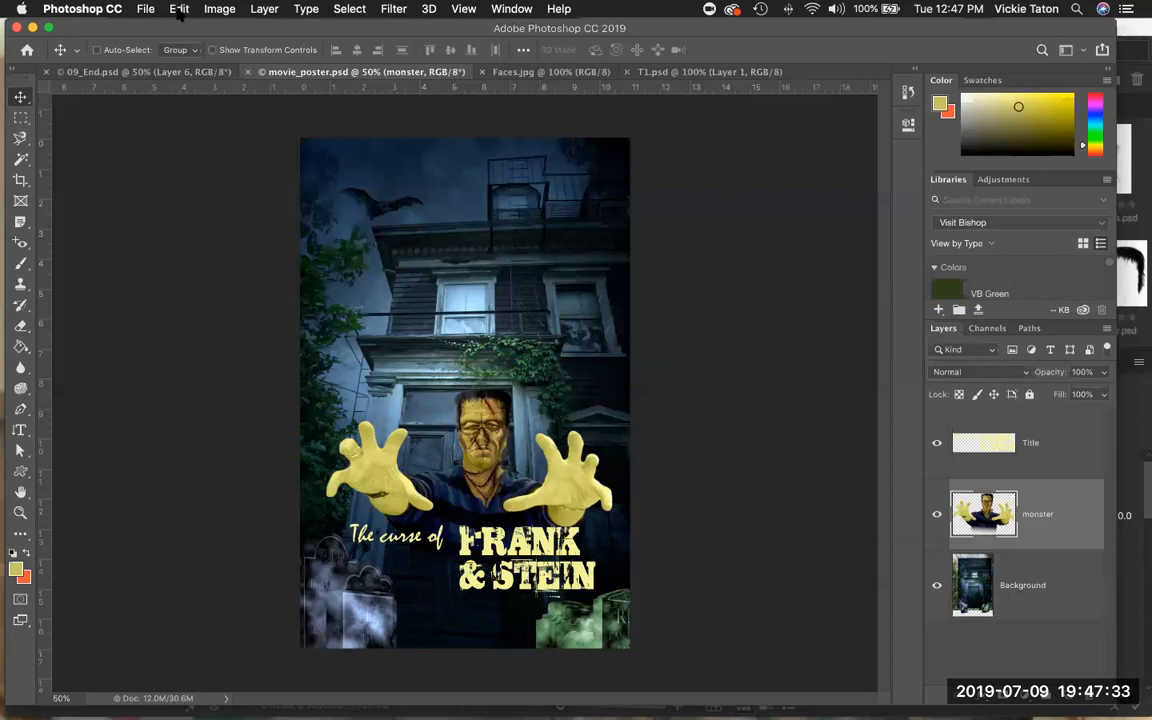
click(178, 9)
mouse_move(225, 389)
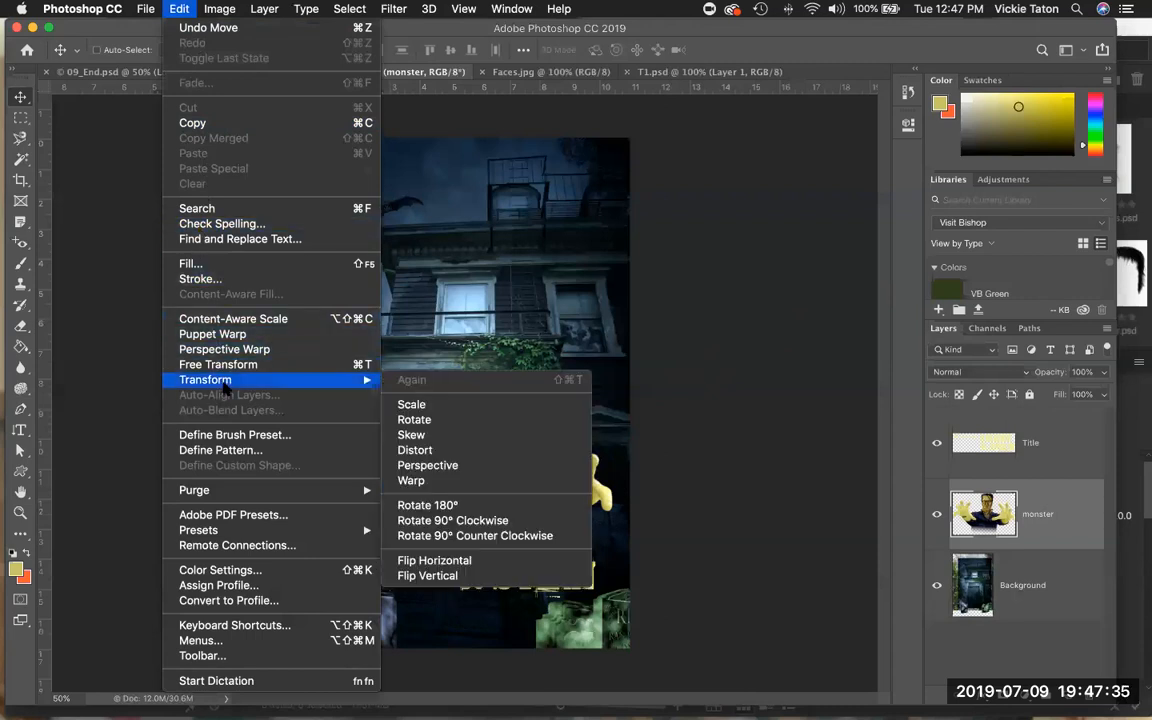
mouse_move(219, 9)
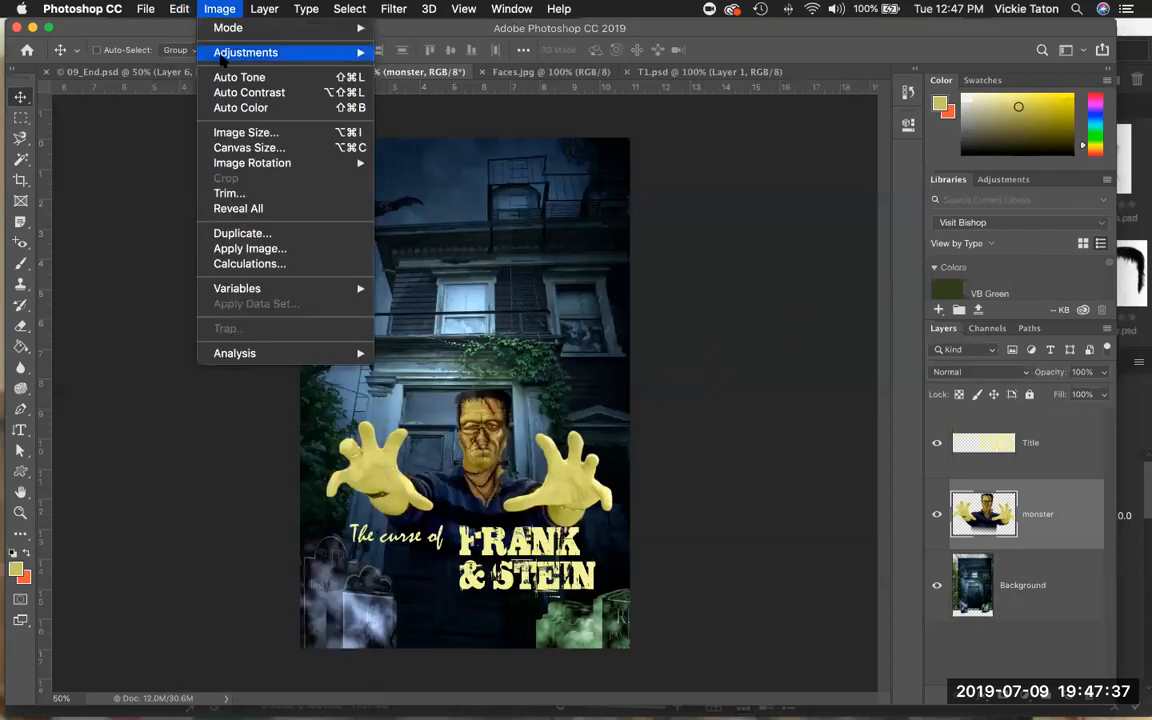
mouse_move(178, 9)
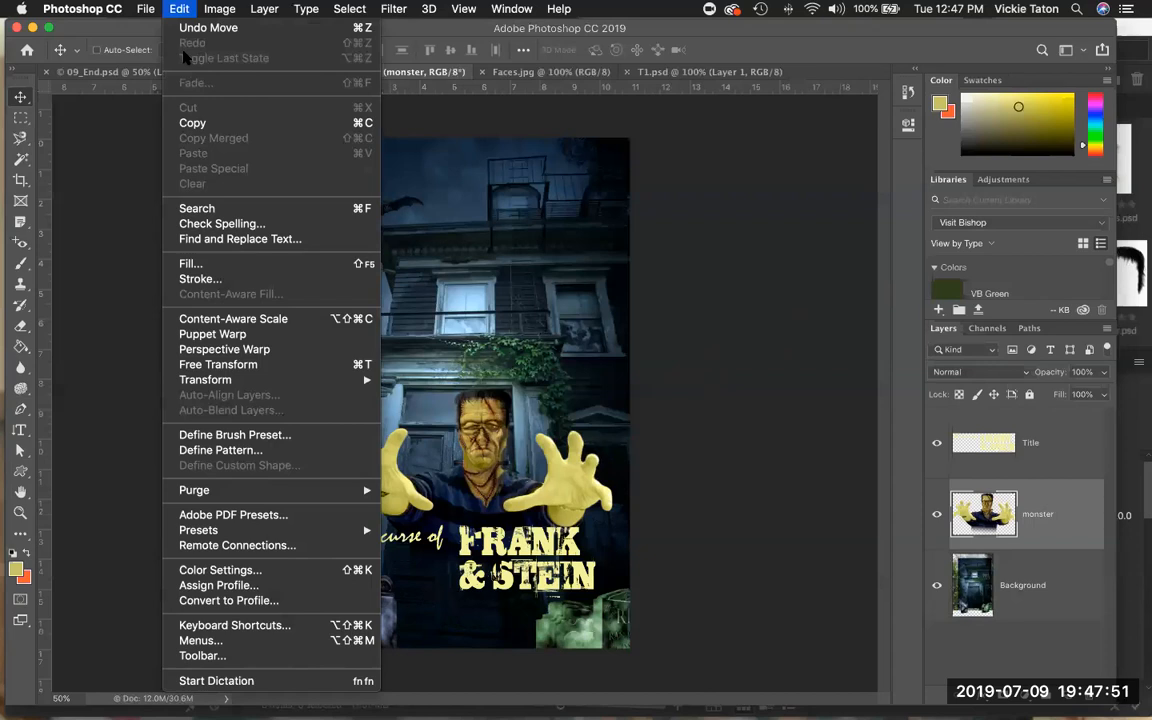
Review the poster document's History panel states.
click(909, 94)
click(909, 93)
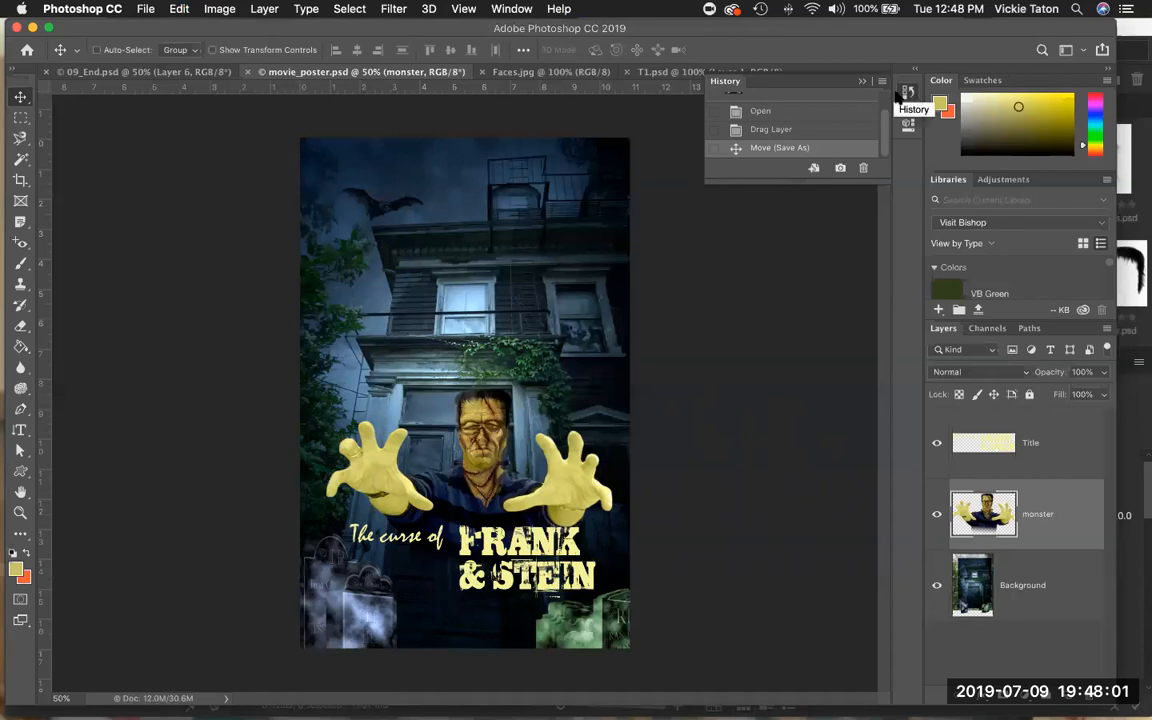
click(511, 9)
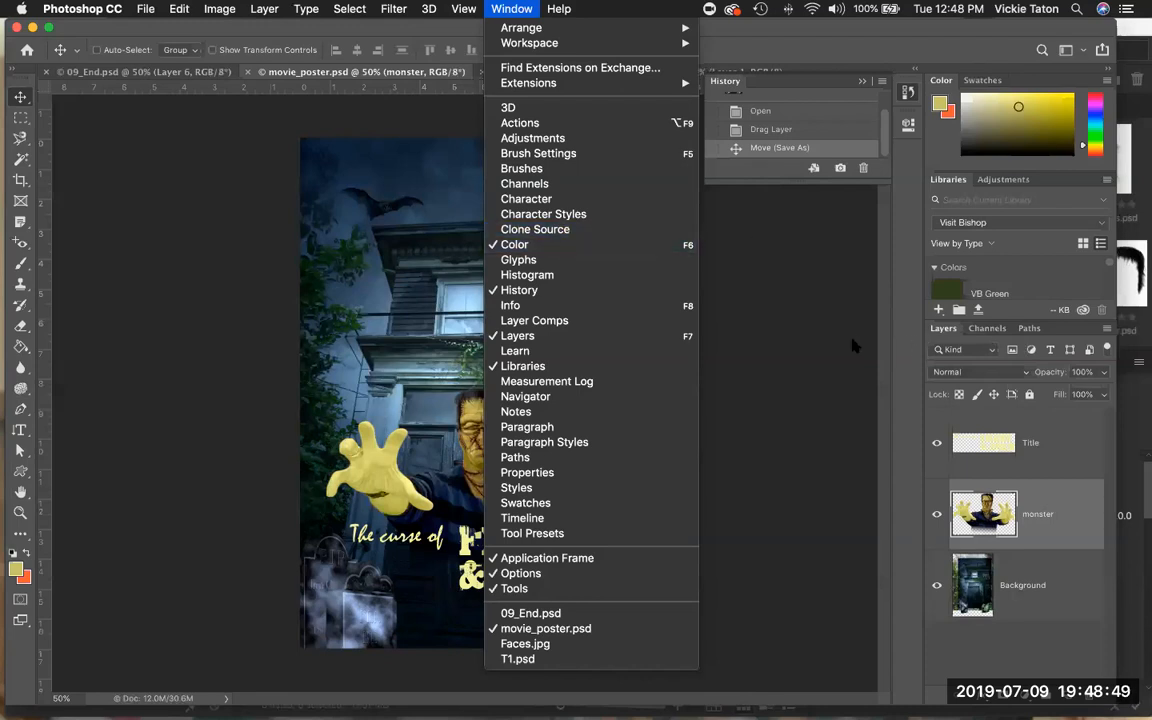
click(820, 345)
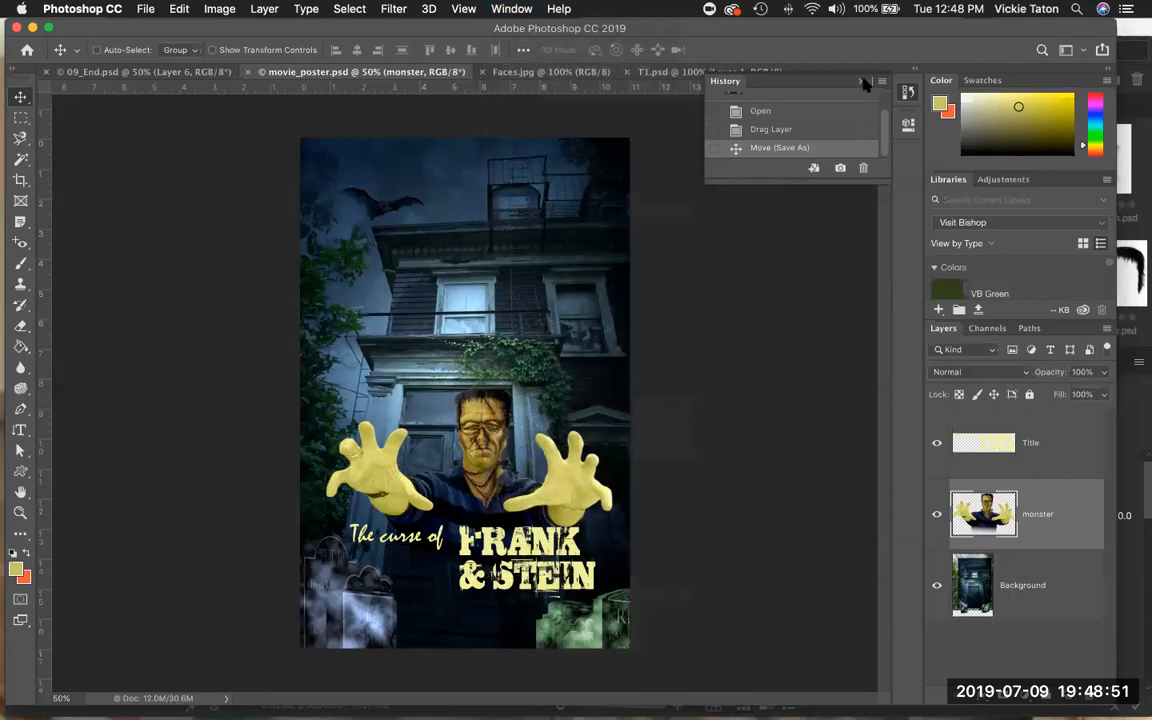
click(861, 81)
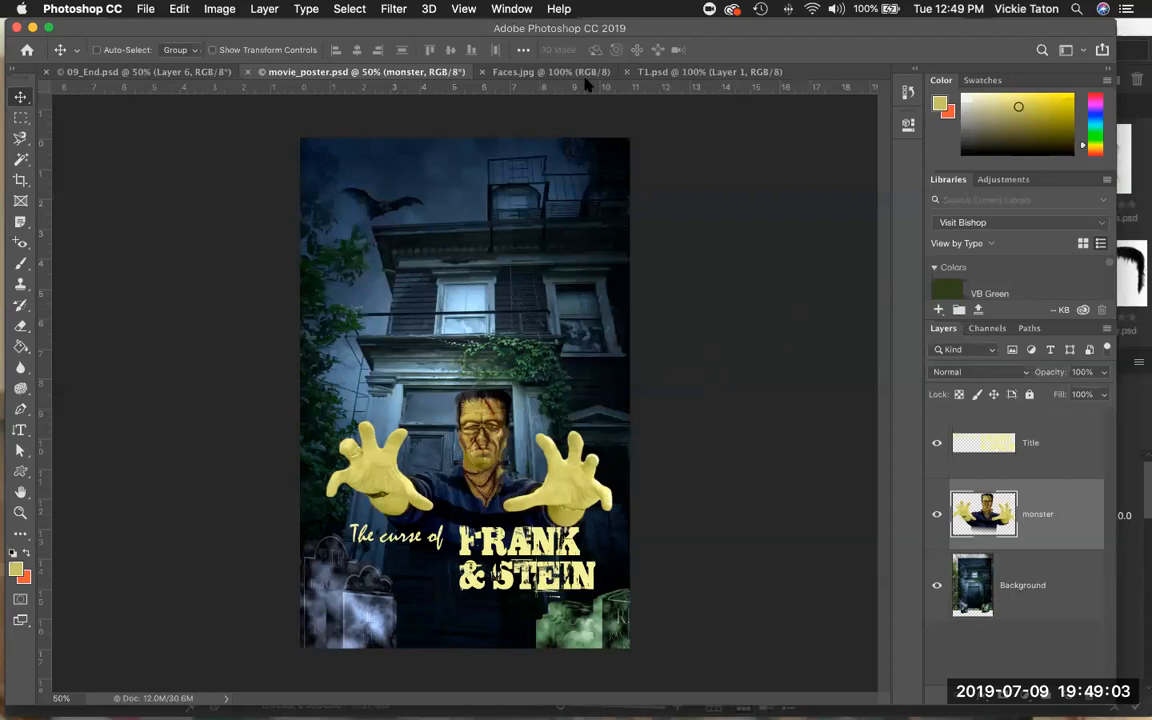
In the T1 tombstone document, reset the default colors and render Difference Clouds over the tombstone.
click(675, 76)
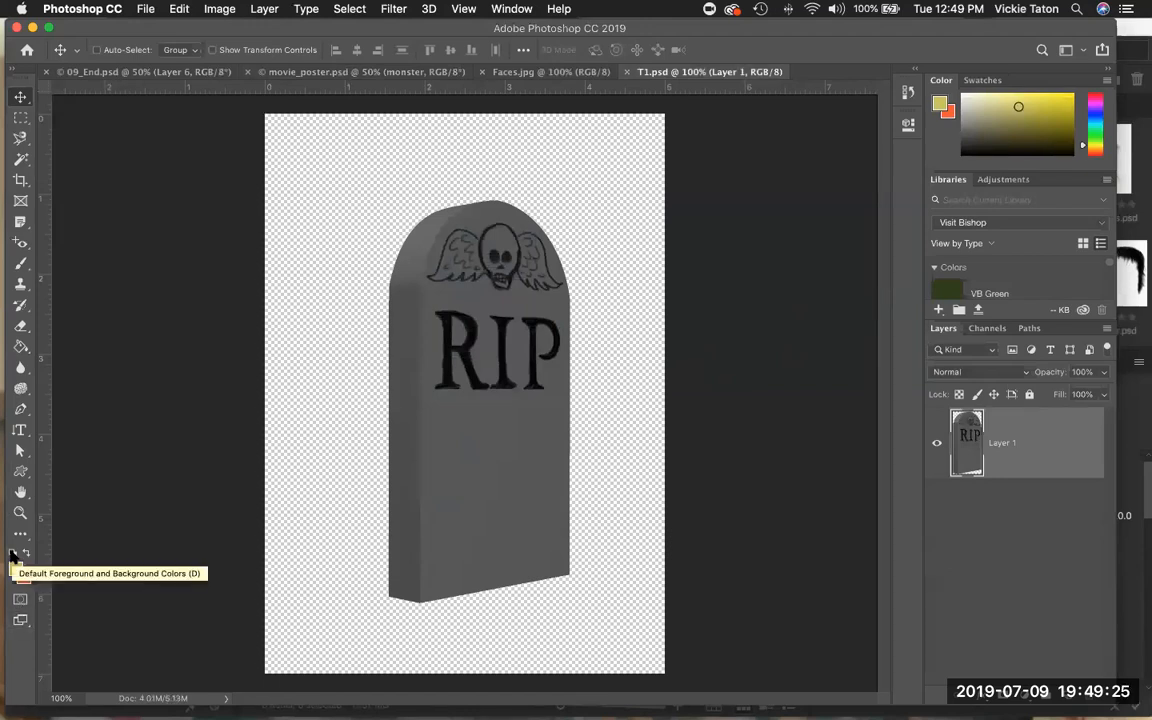
click(13, 556)
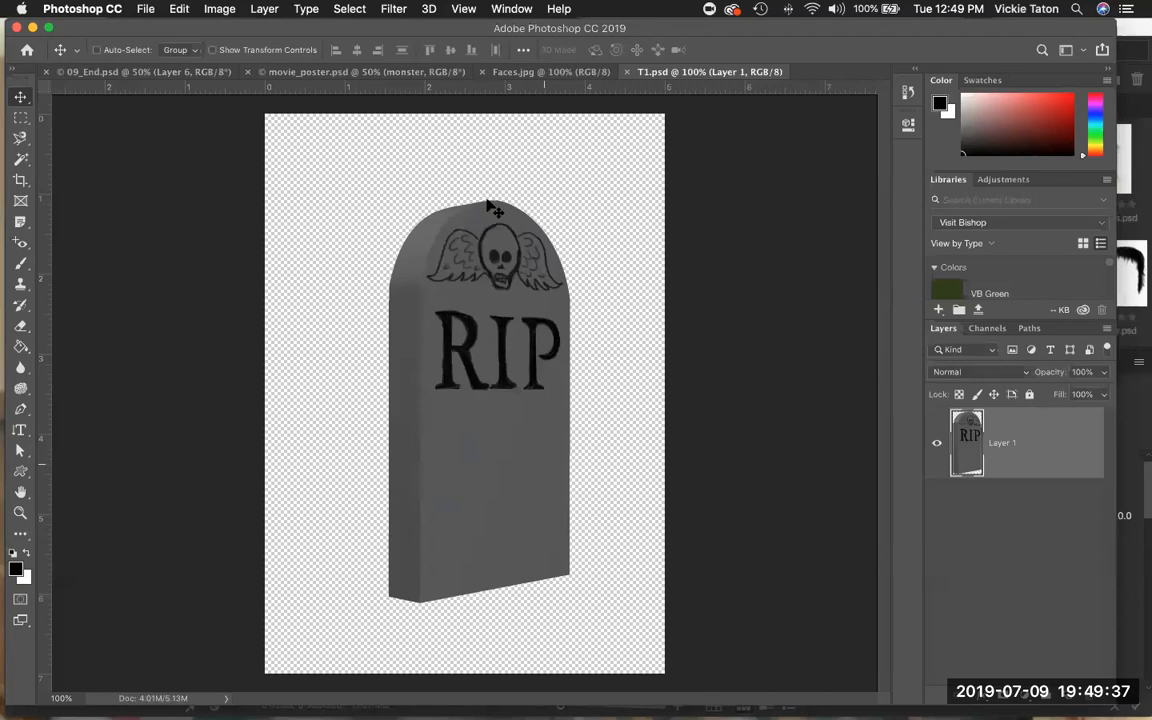
click(403, 8)
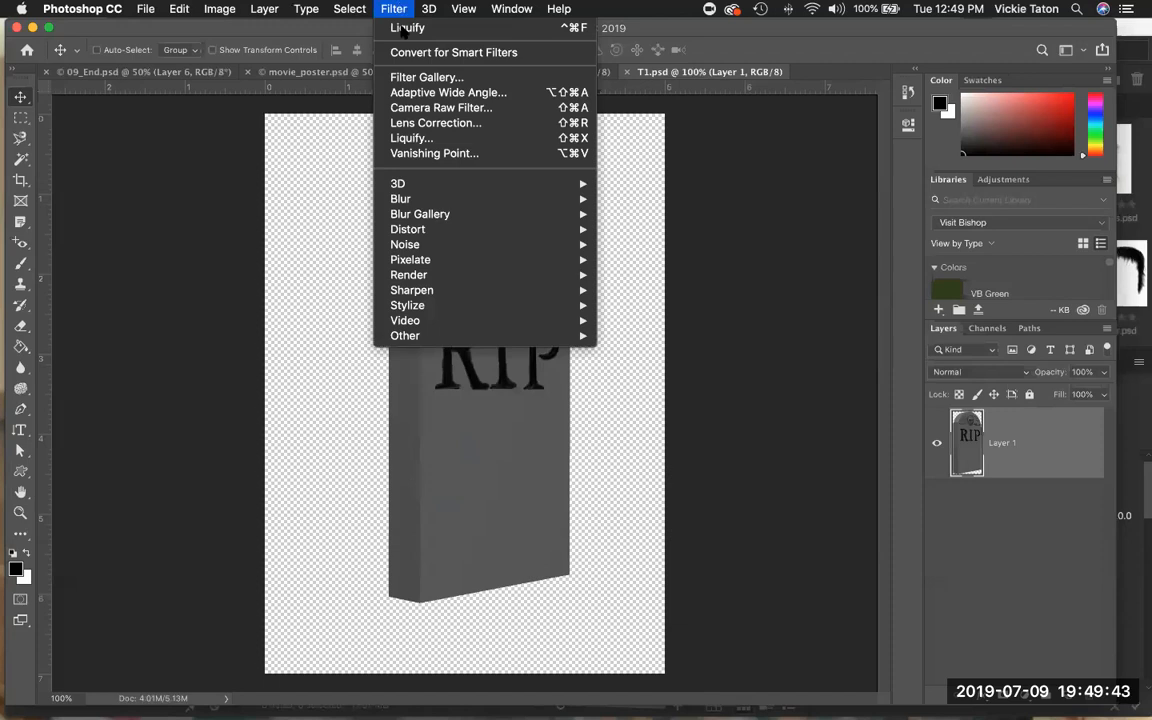
mouse_move(532, 272)
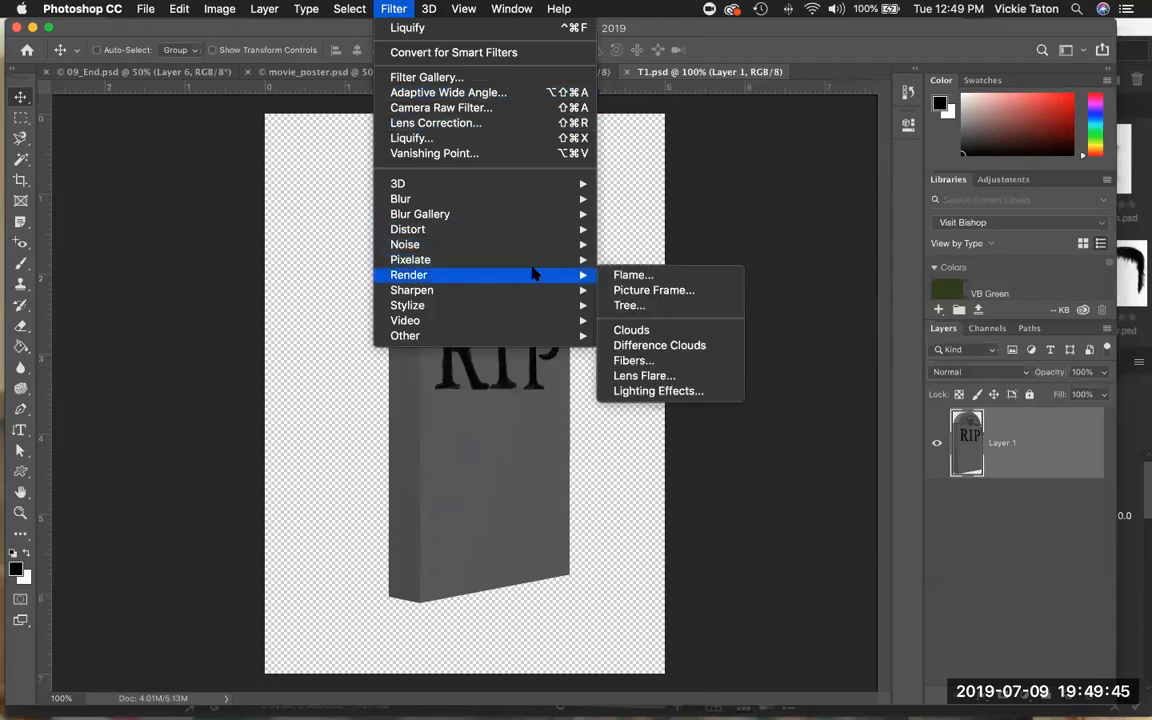
click(645, 348)
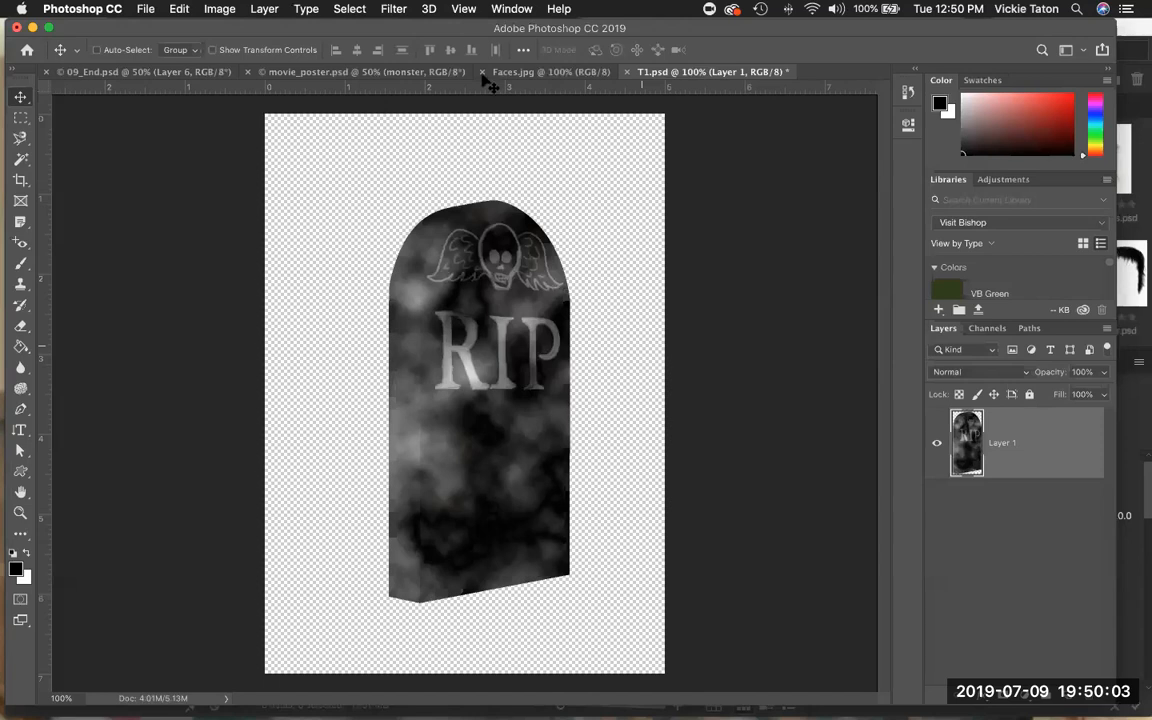
Apply an Iris Blur of 15 px to the tombstone, moving its center up to the skull carving.
click(400, 9)
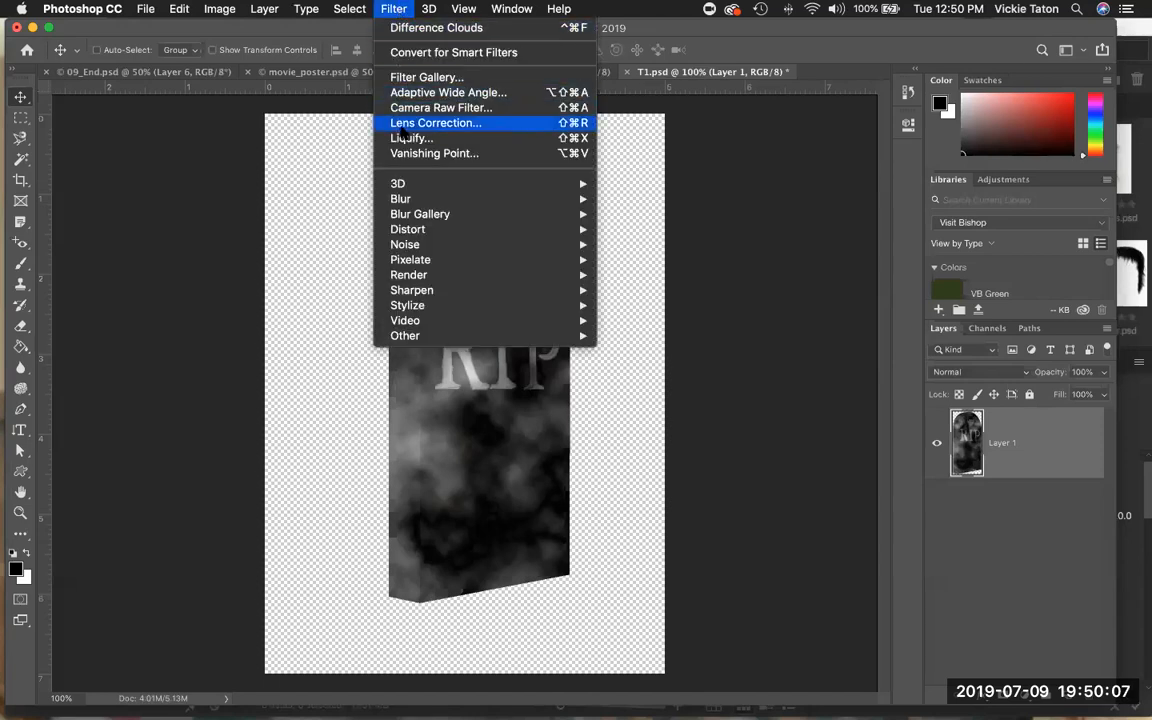
mouse_move(557, 221)
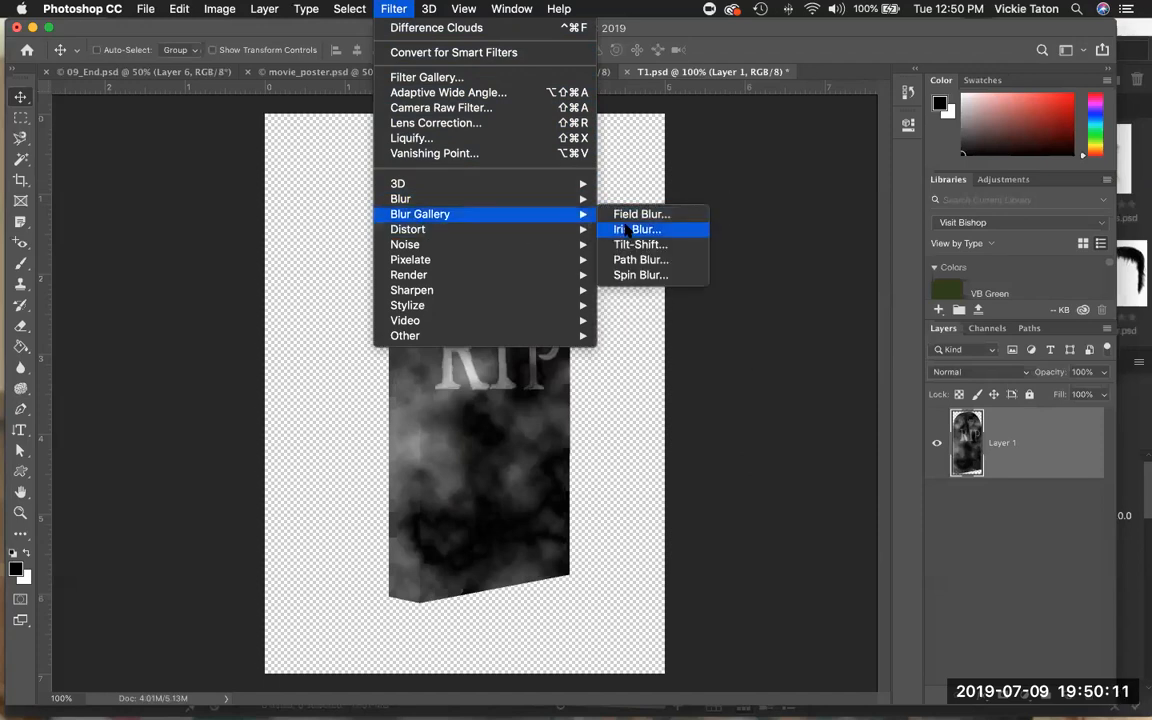
click(627, 230)
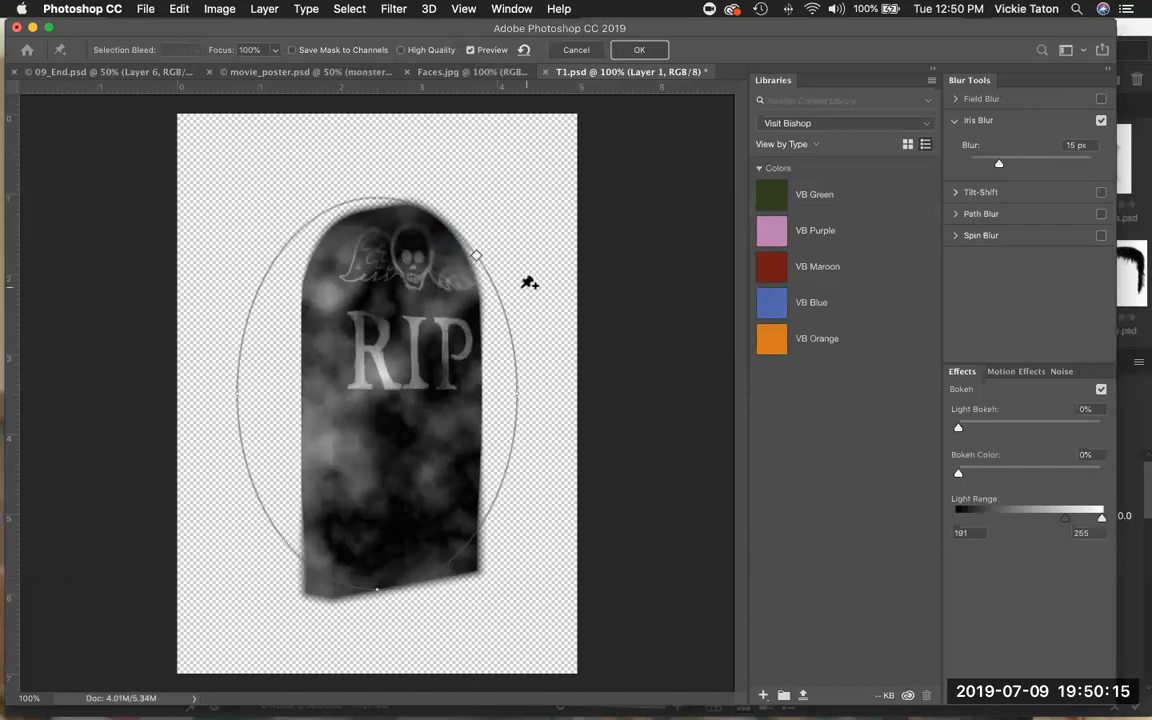
mouse_move(444, 318)
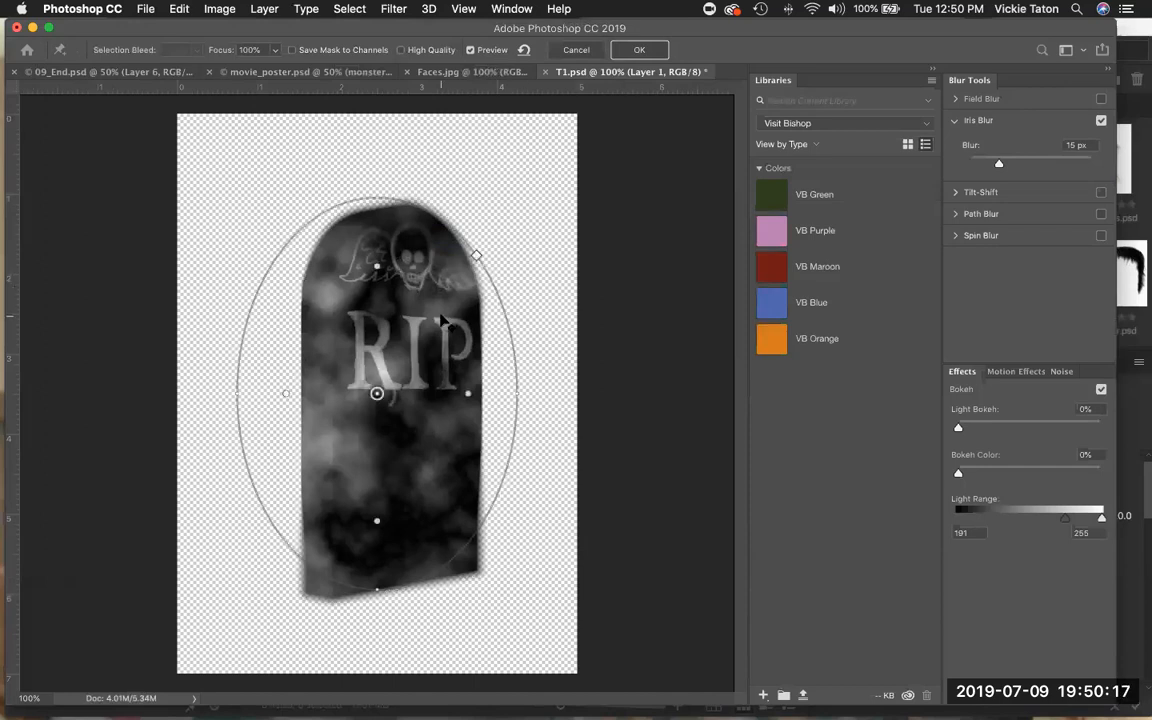
drag(444, 296, 455, 213)
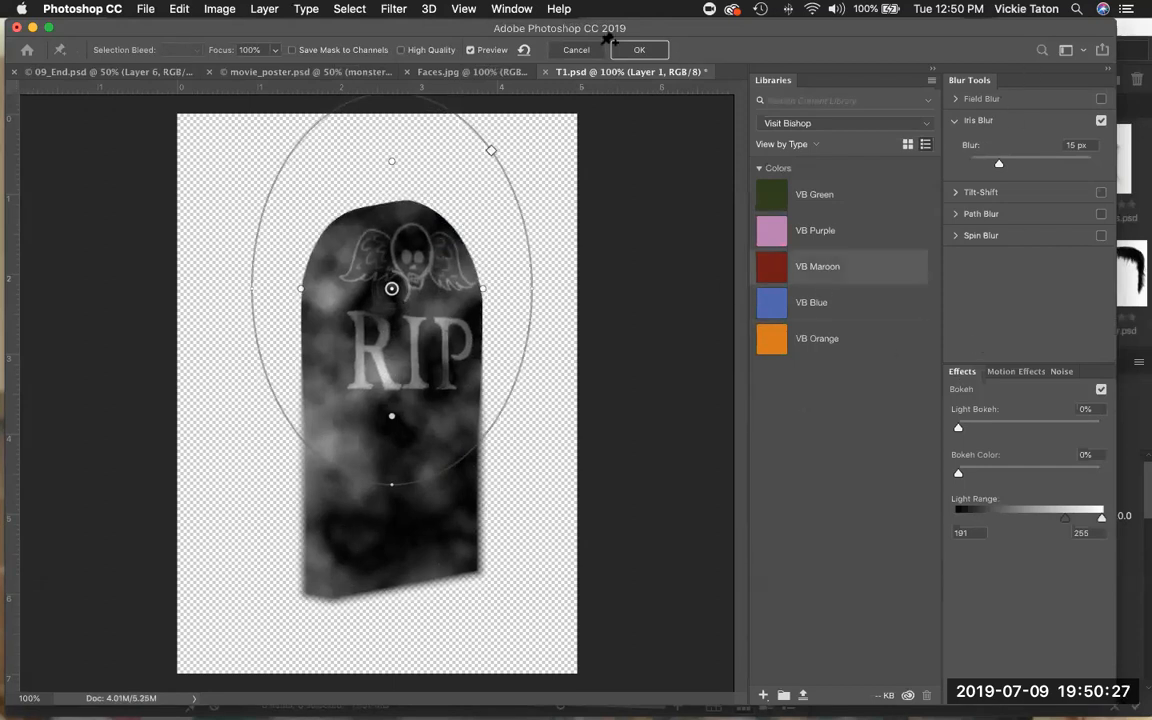
click(636, 52)
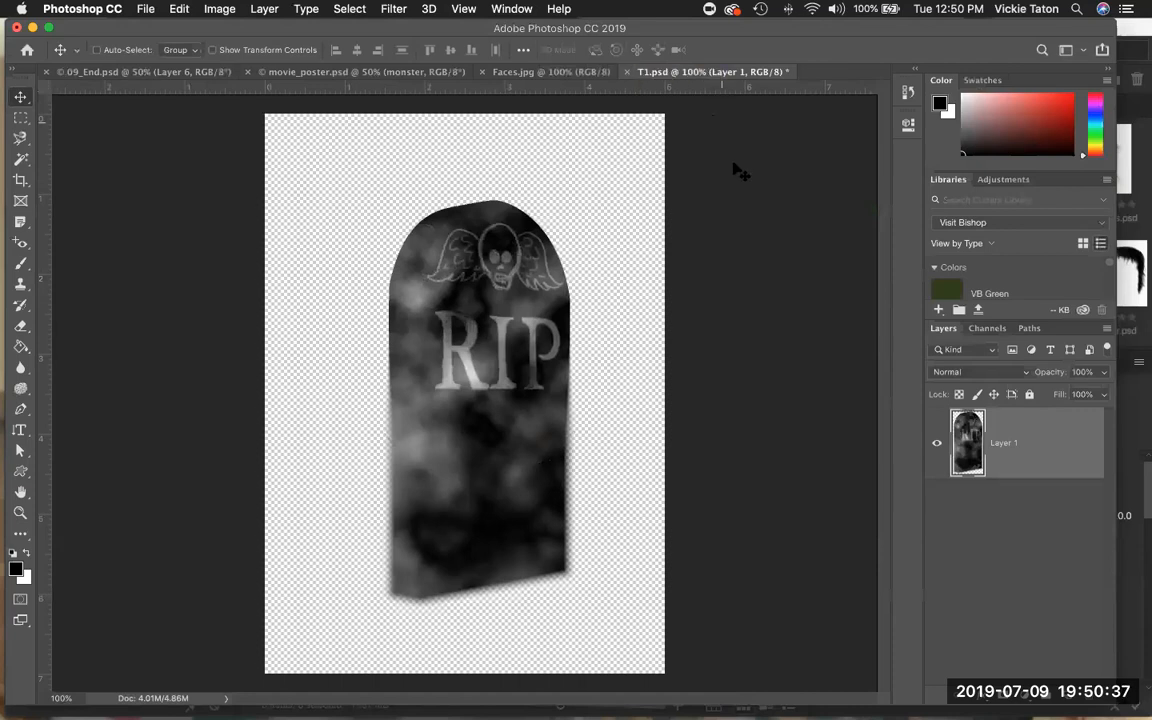
Add a Brightness/Contrast adjustment layer with Brightness set to 72.
click(998, 180)
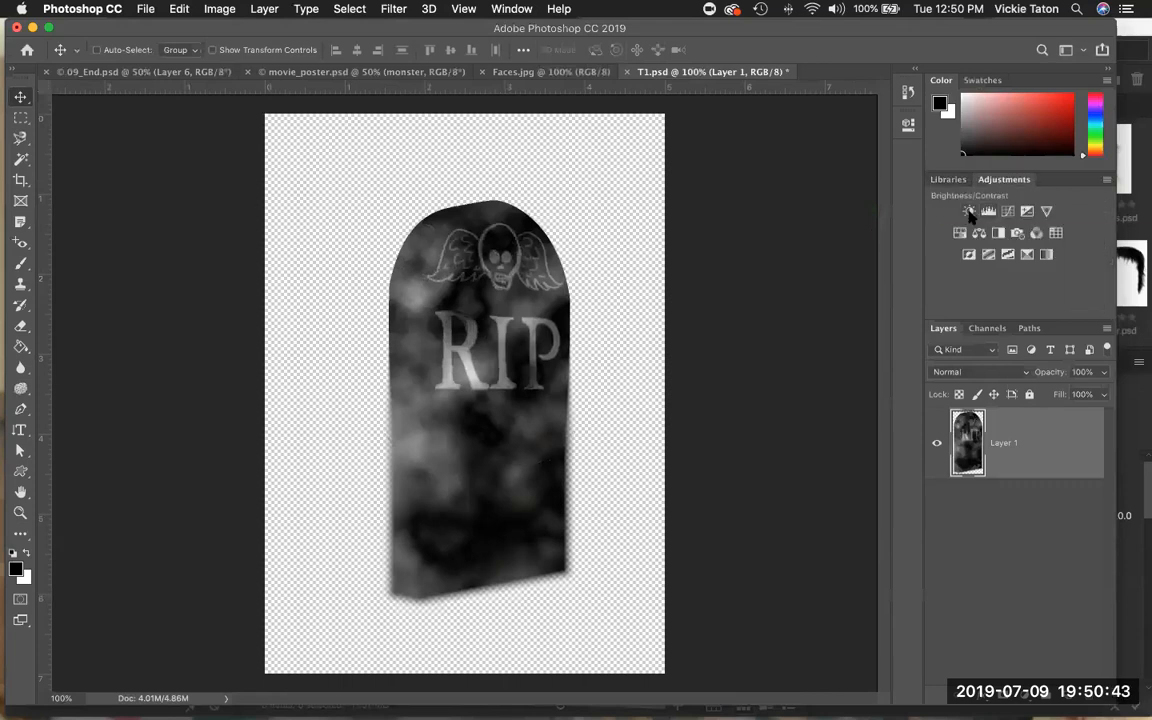
click(969, 213)
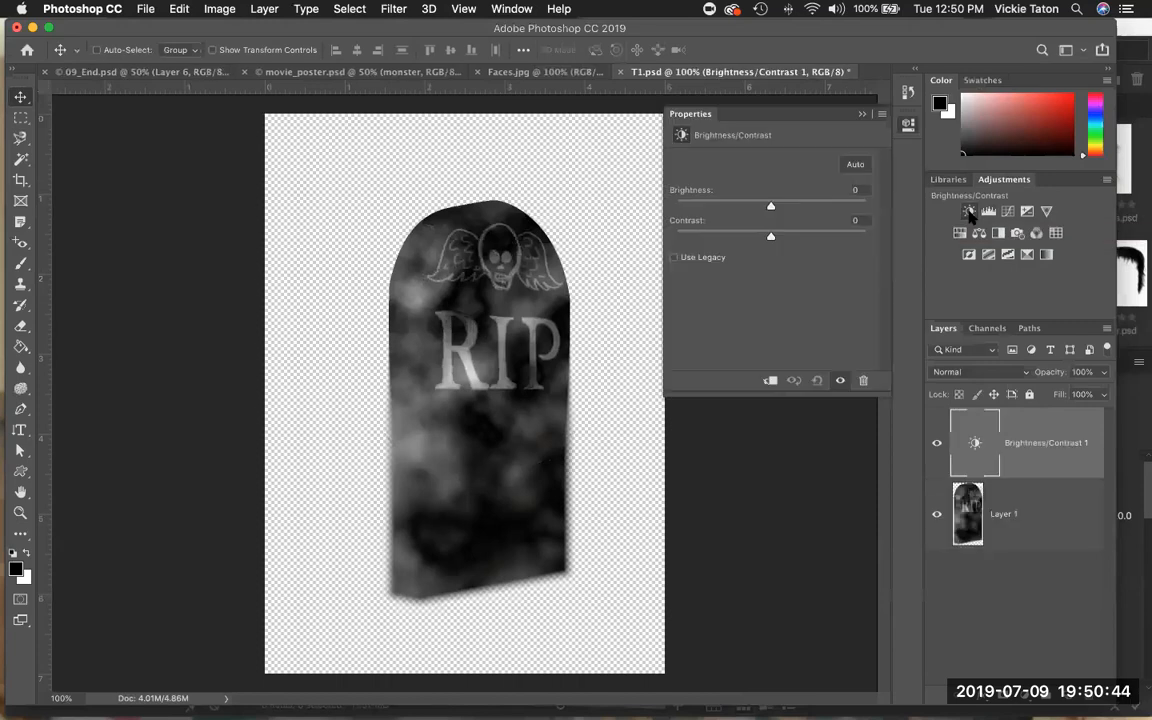
click(771, 208)
drag(771, 208, 814, 206)
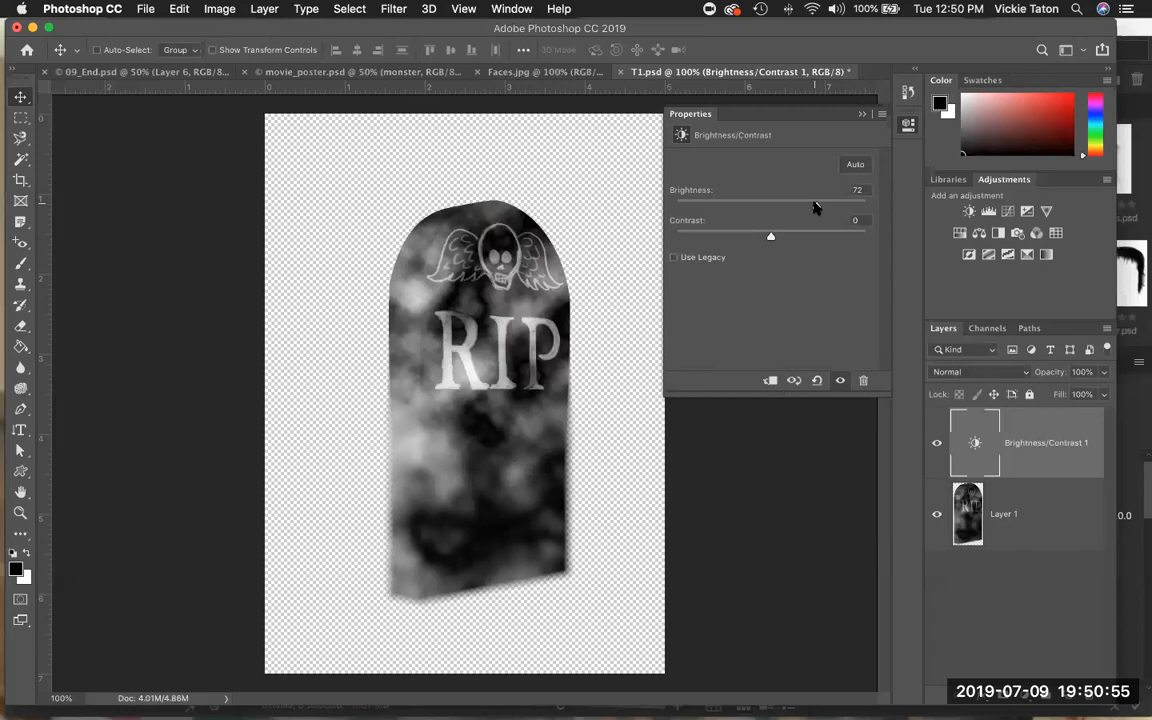
Add a Channel Mixer adjustment layer using the Green output channel with Green +37 and Blue +109.
click(1036, 233)
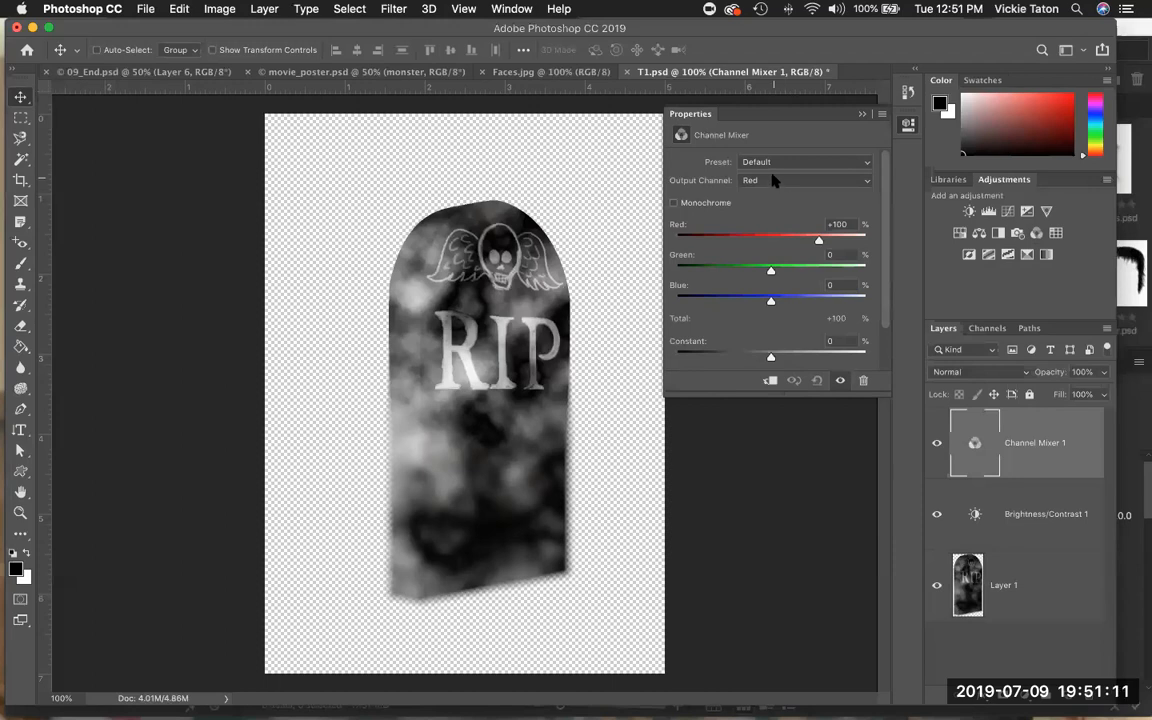
click(868, 186)
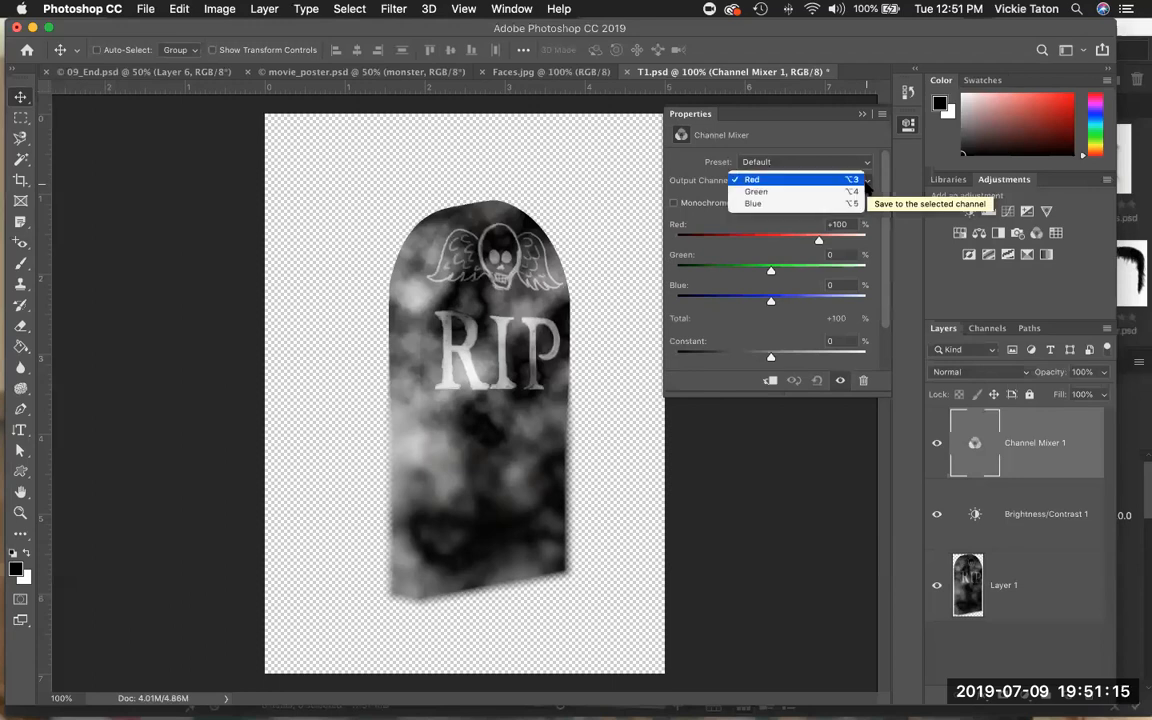
click(858, 192)
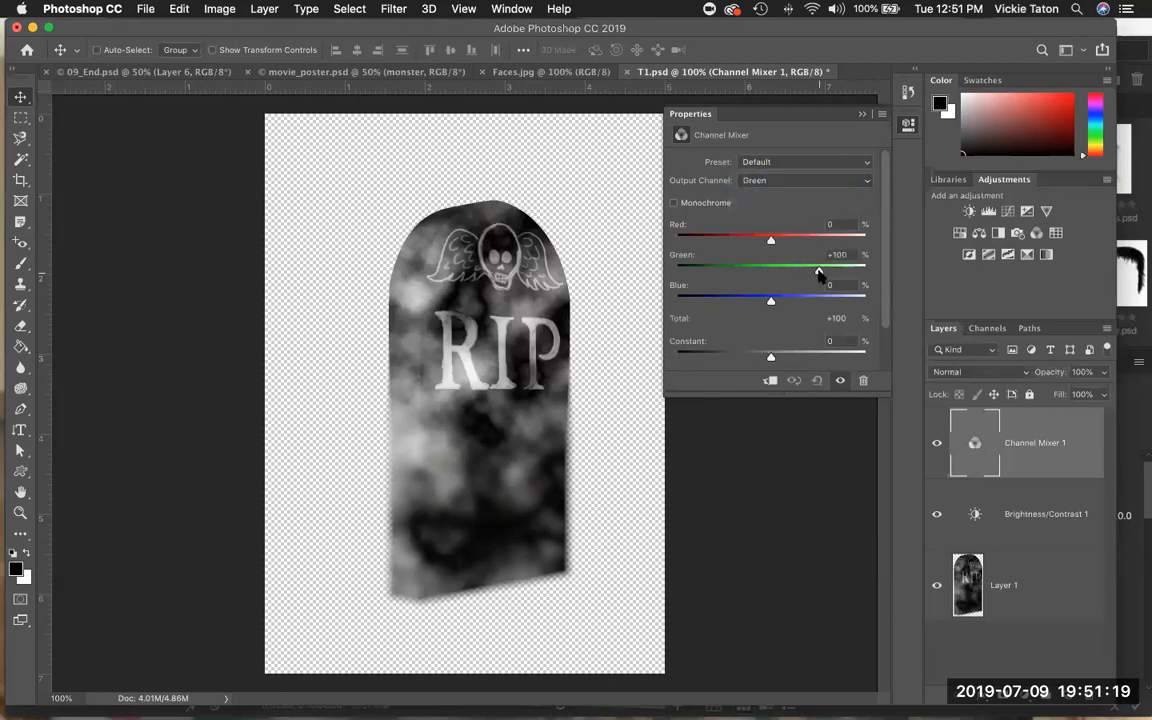
drag(819, 272, 788, 273)
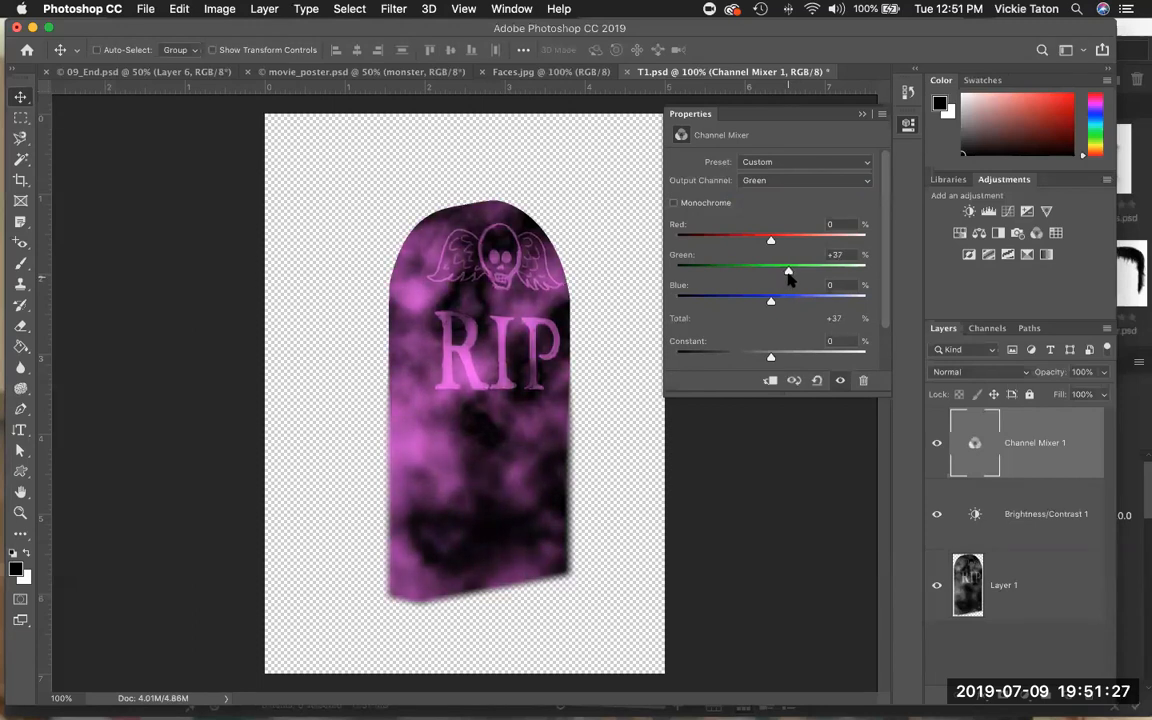
drag(772, 306, 825, 302)
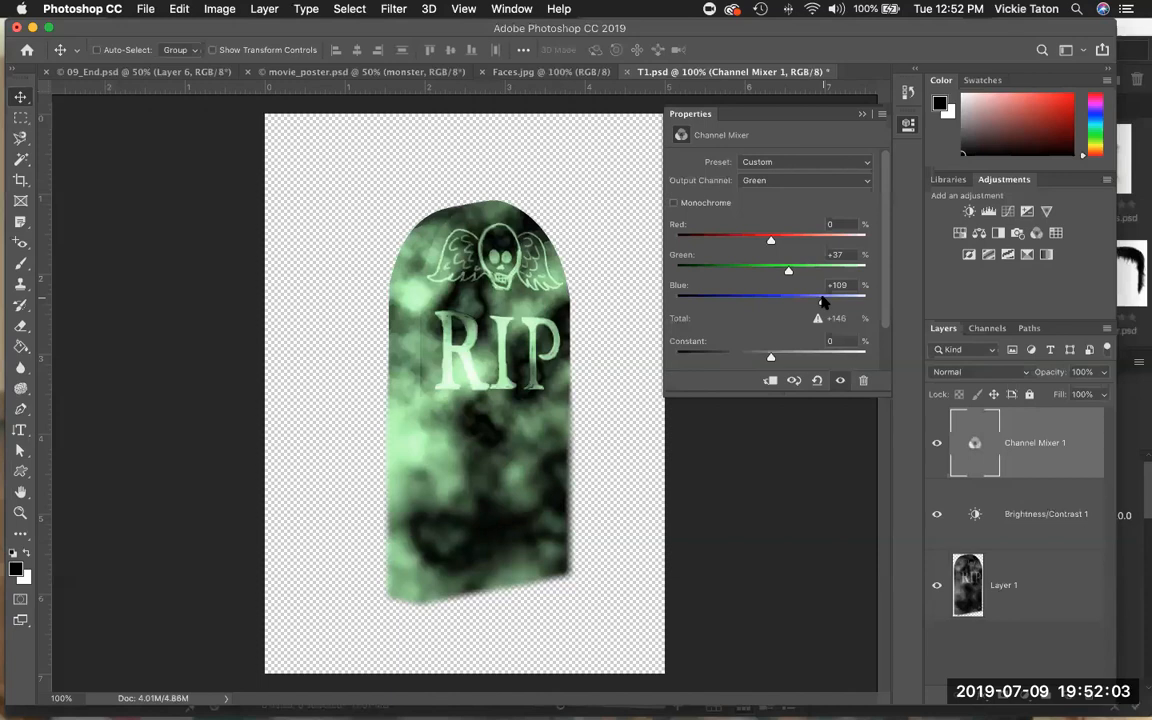
Add an Exposure adjustment layer with Exposure set to +0.90.
click(1027, 212)
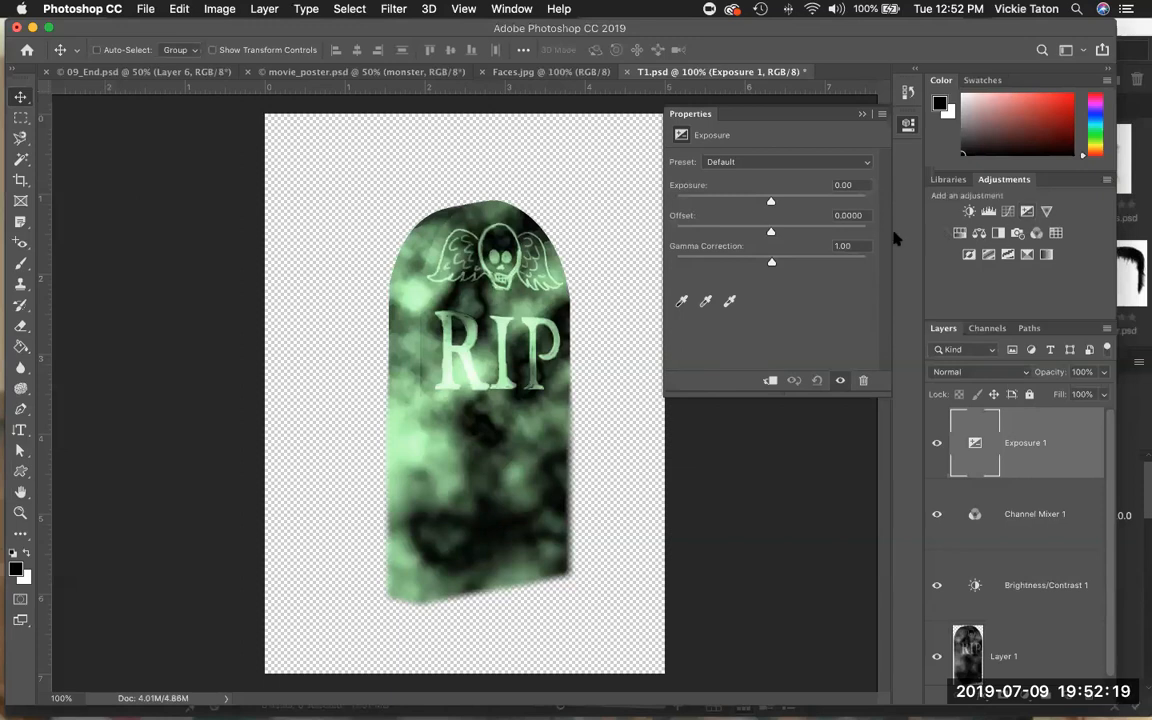
drag(771, 203, 768, 203)
drag(766, 202, 783, 203)
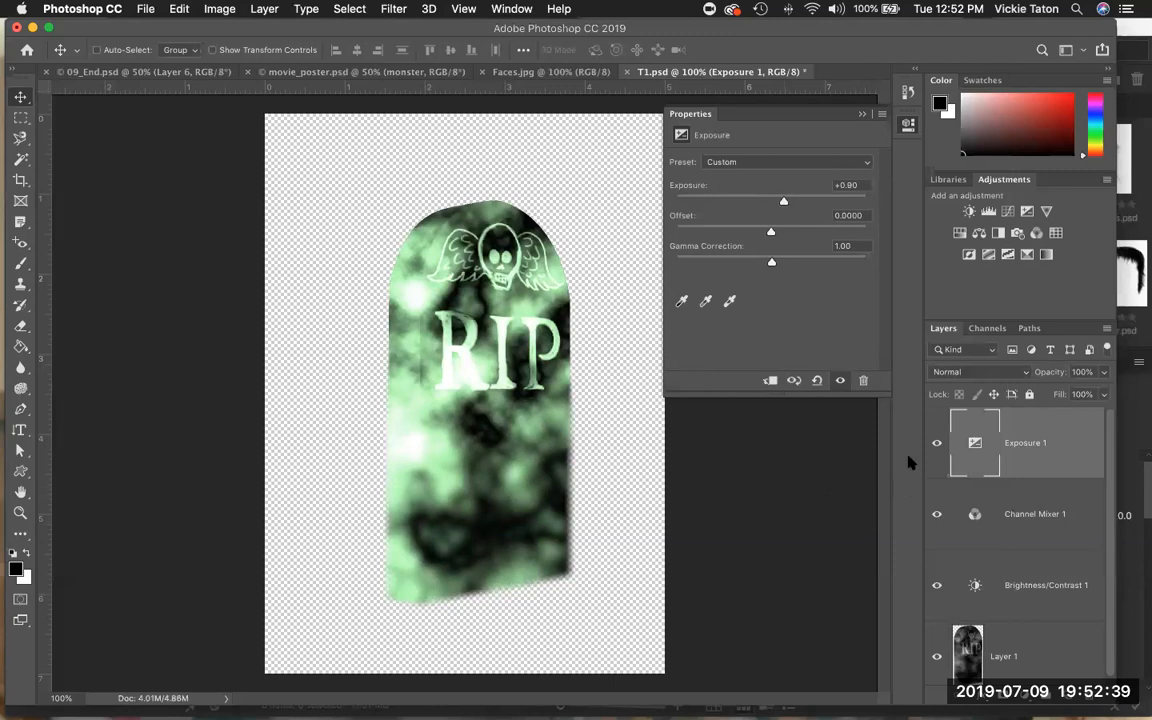
click(861, 114)
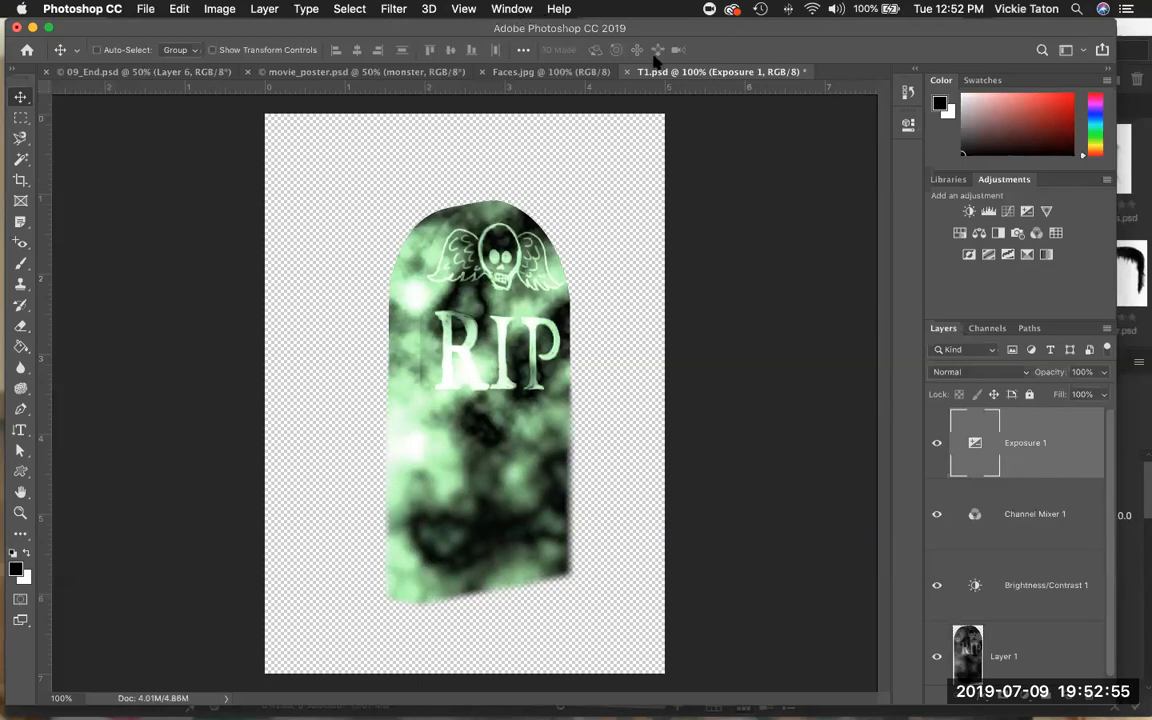
Revert the tombstone through History to the Modify Channel Mixer Layer state.
click(907, 94)
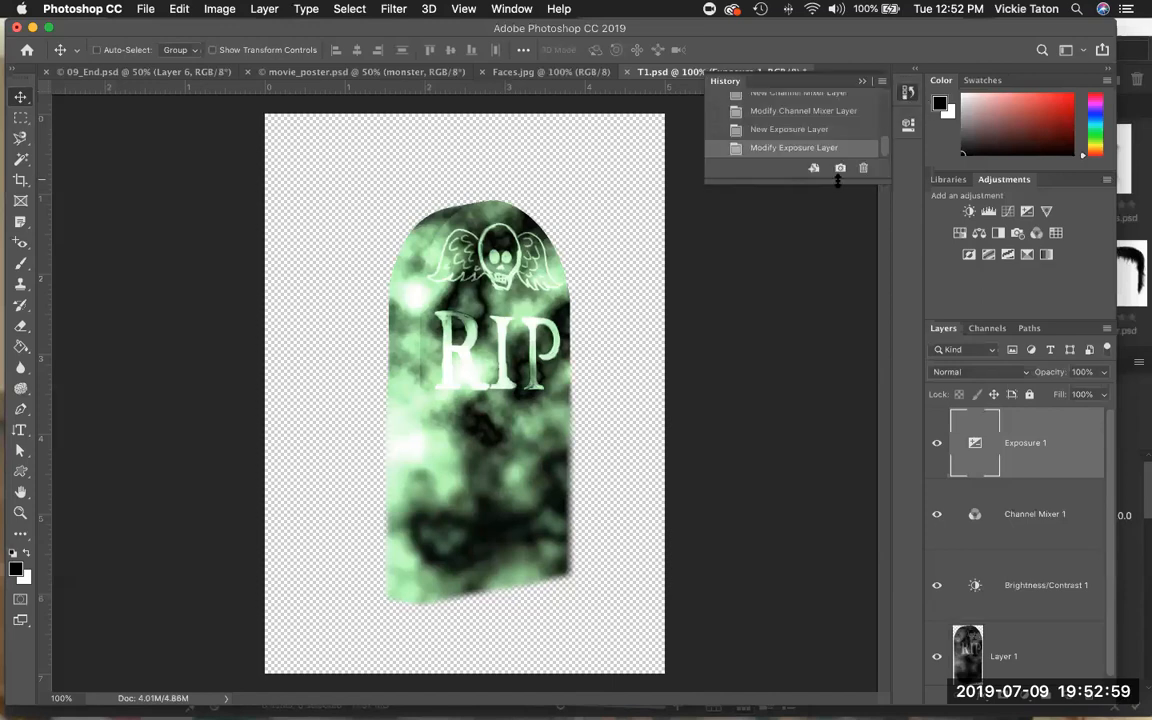
drag(838, 178, 812, 345)
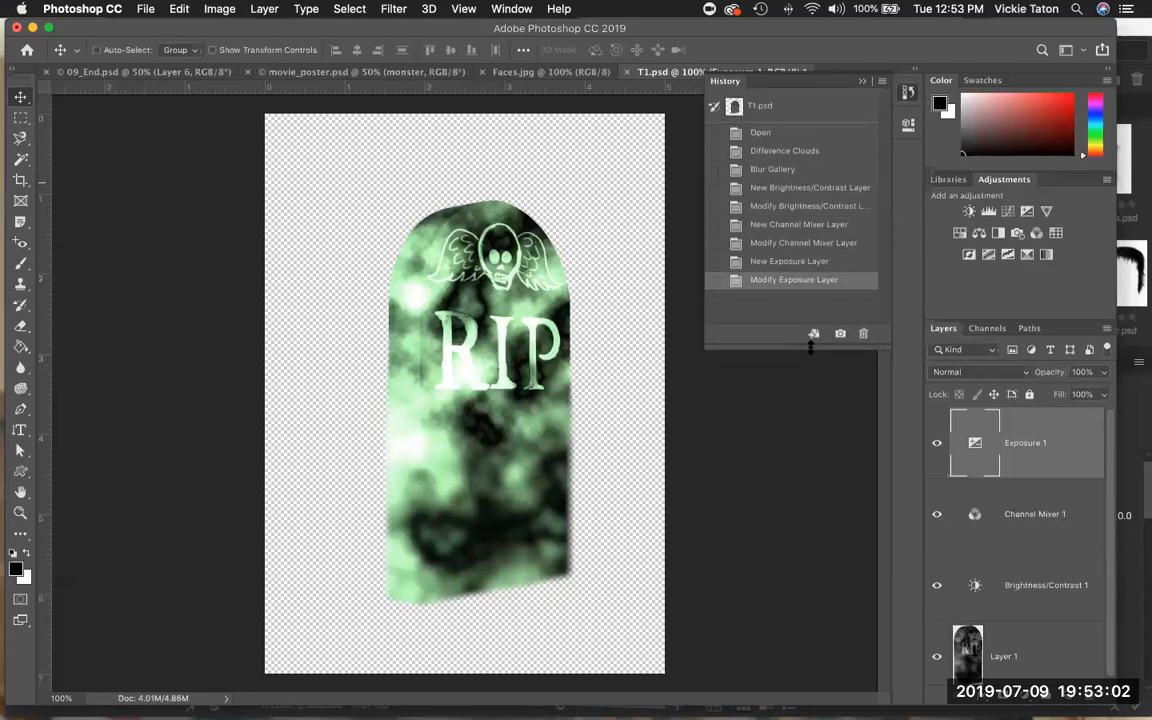
click(779, 172)
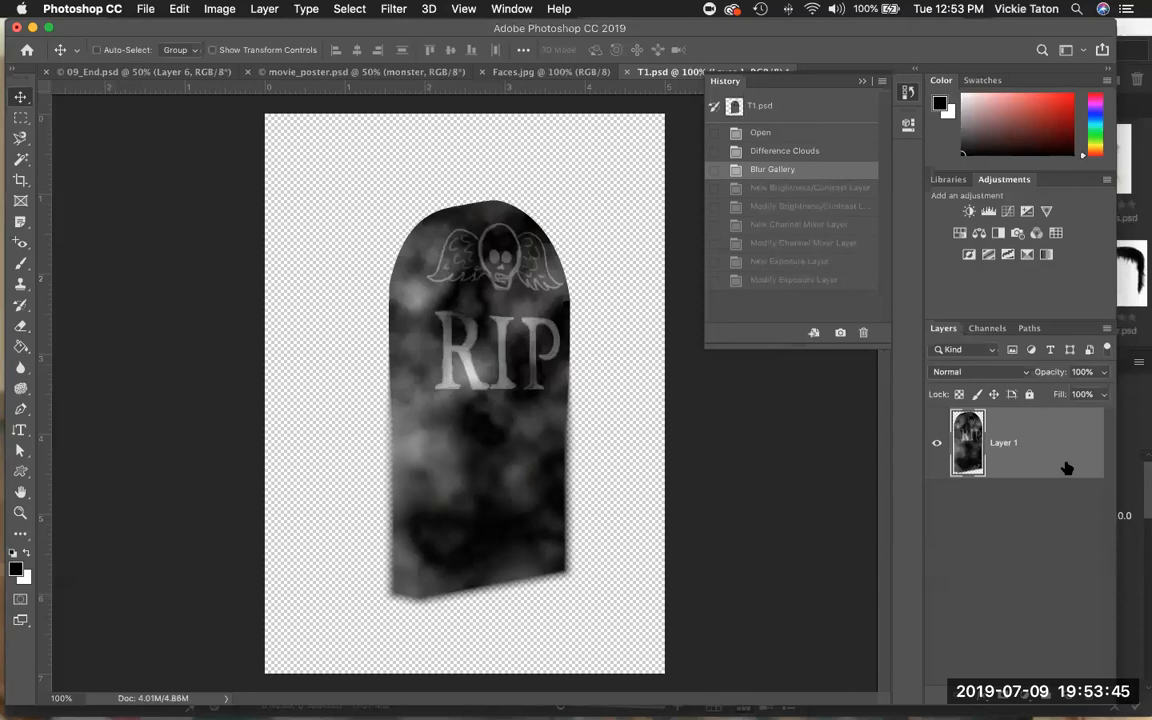
click(795, 244)
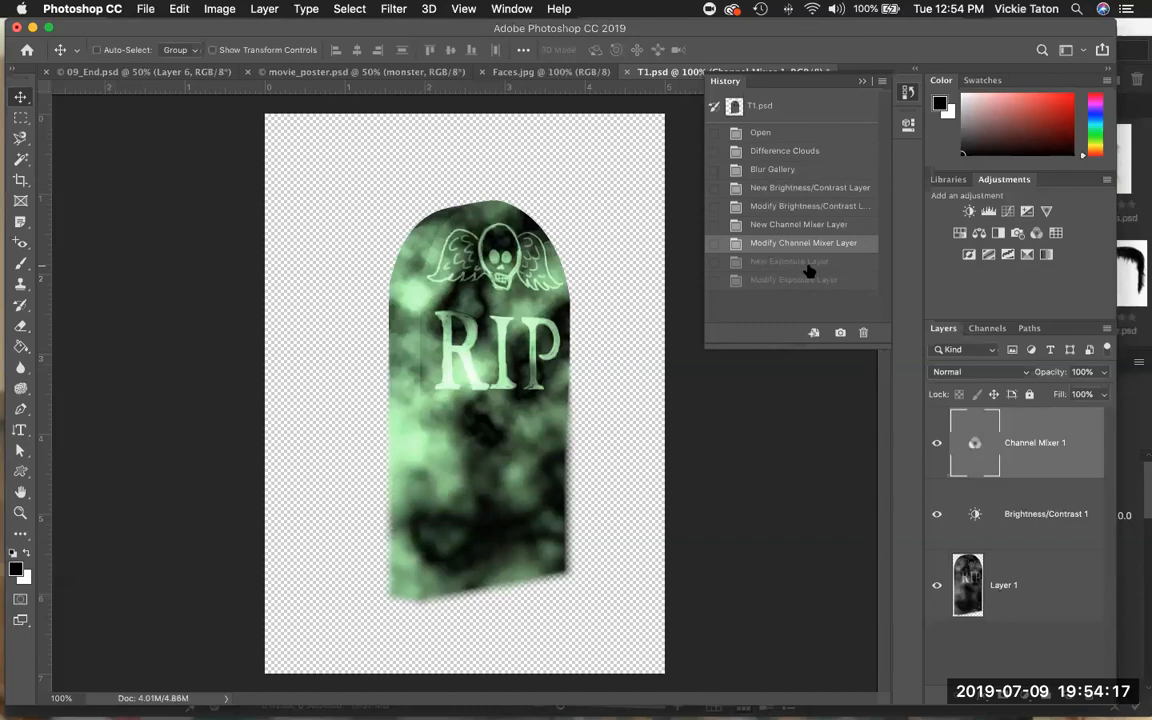
Revert the tombstone to the Difference Clouds history state and apply Add Noise with an amount of 3%.
click(791, 153)
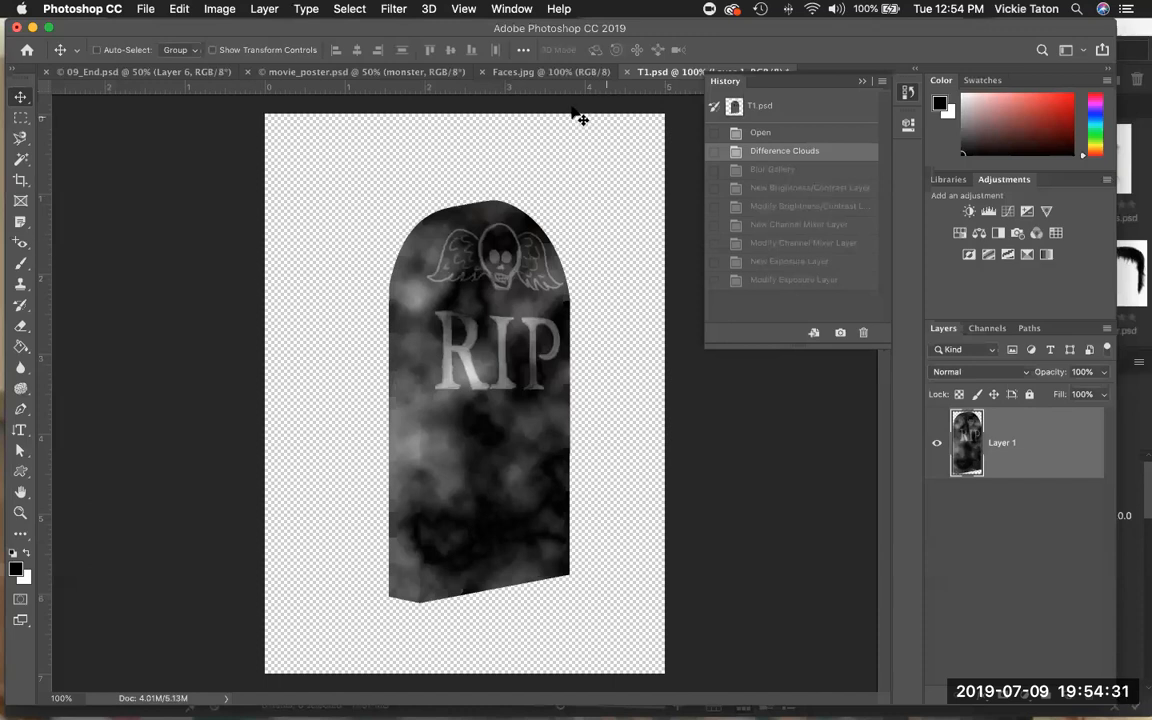
click(389, 9)
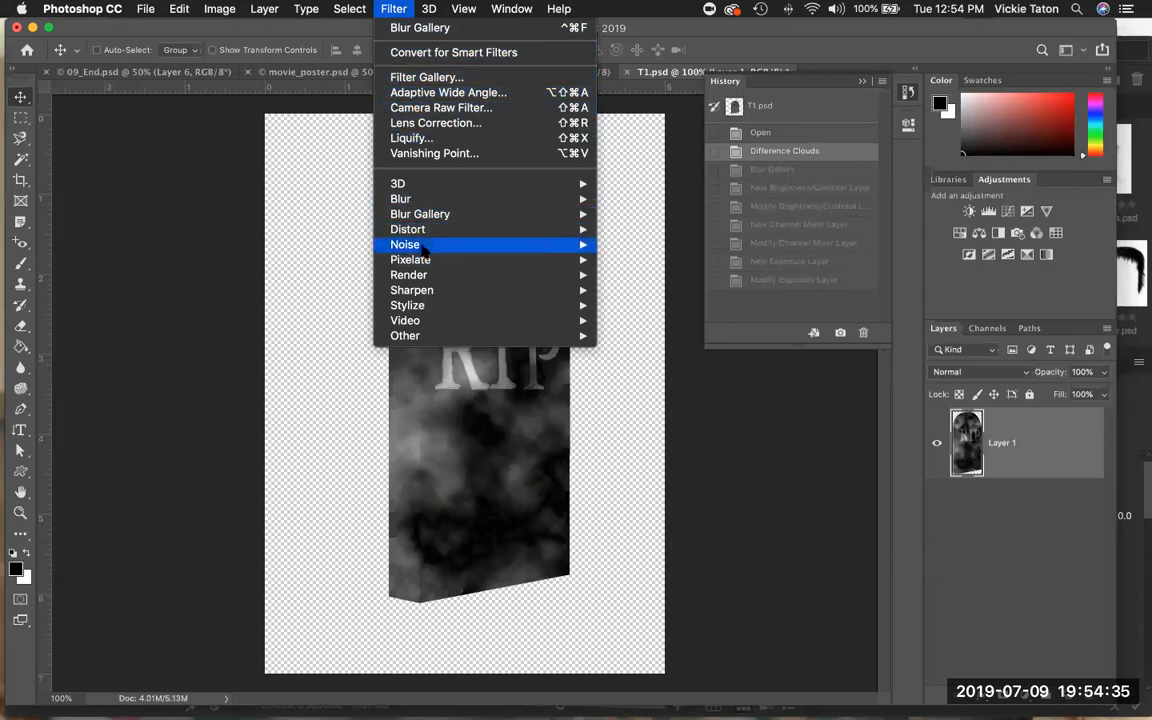
mouse_move(424, 247)
click(635, 242)
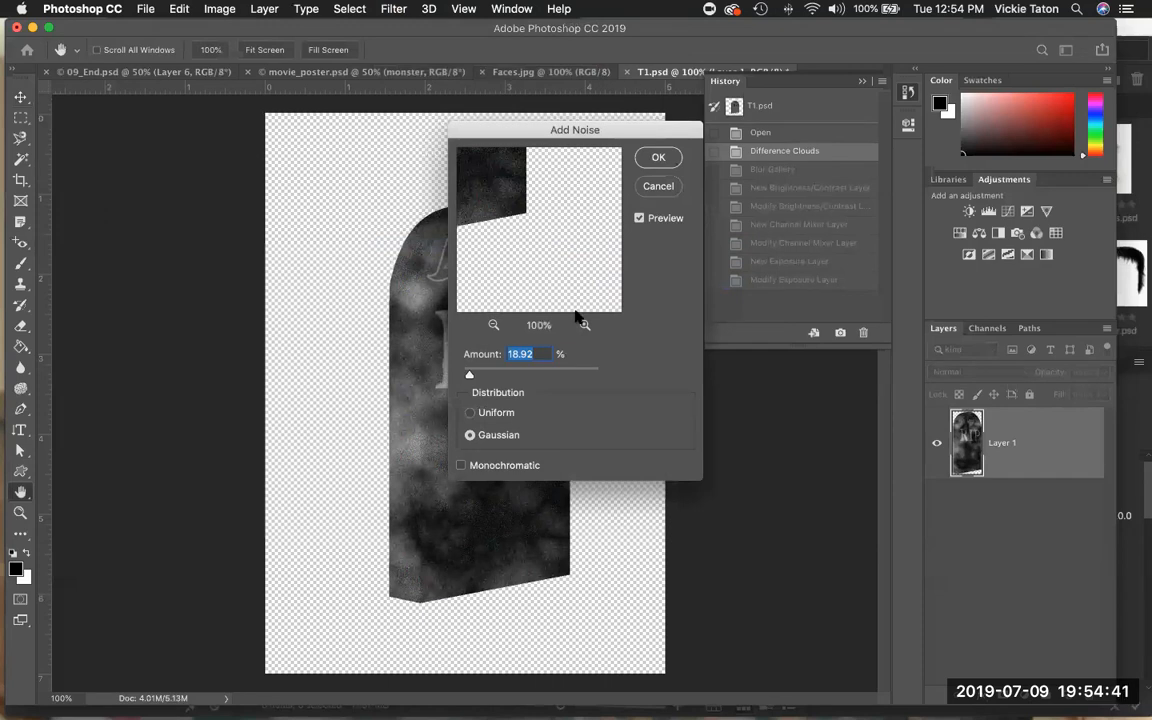
drag(619, 137, 275, 169)
drag(123, 404, 121, 411)
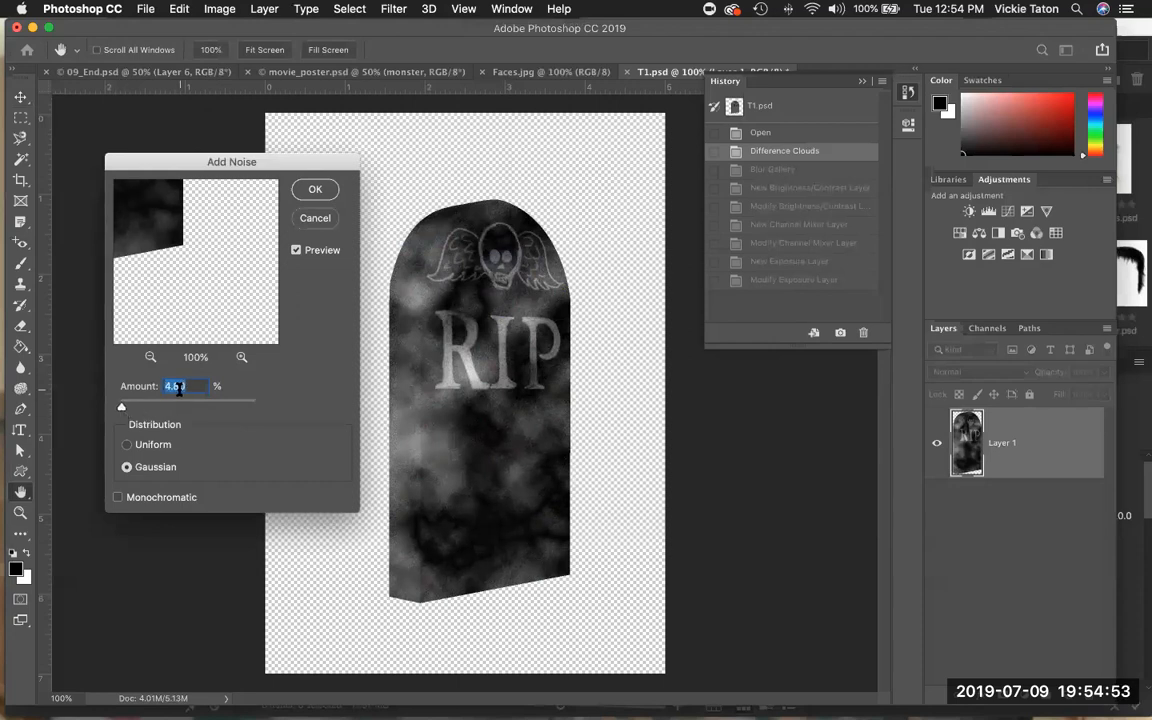
text(3)
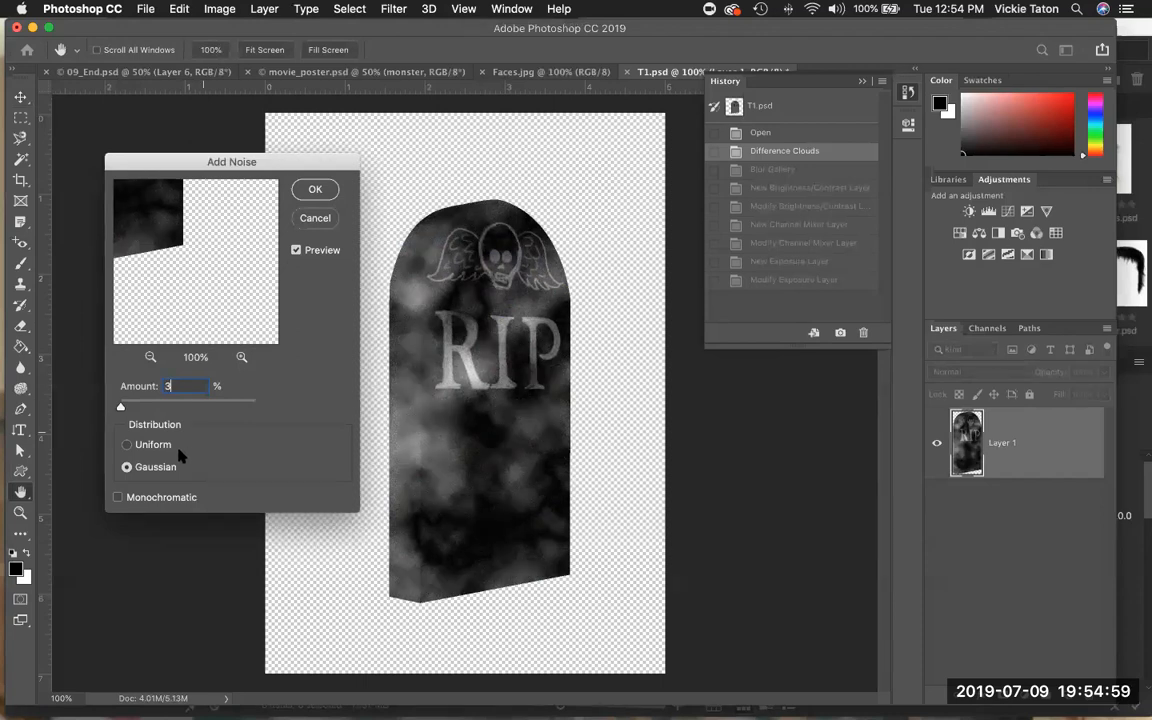
click(117, 497)
click(314, 191)
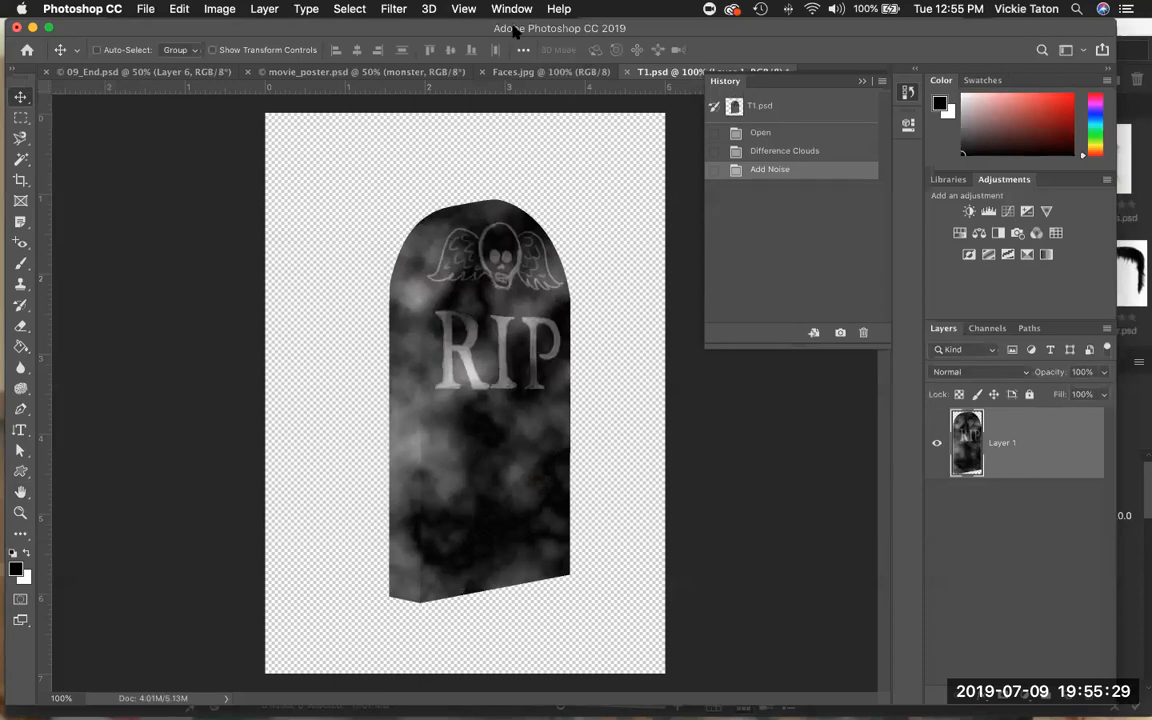
Open the Lighting Effects filter and switch the light type from Spot to Point.
click(393, 10)
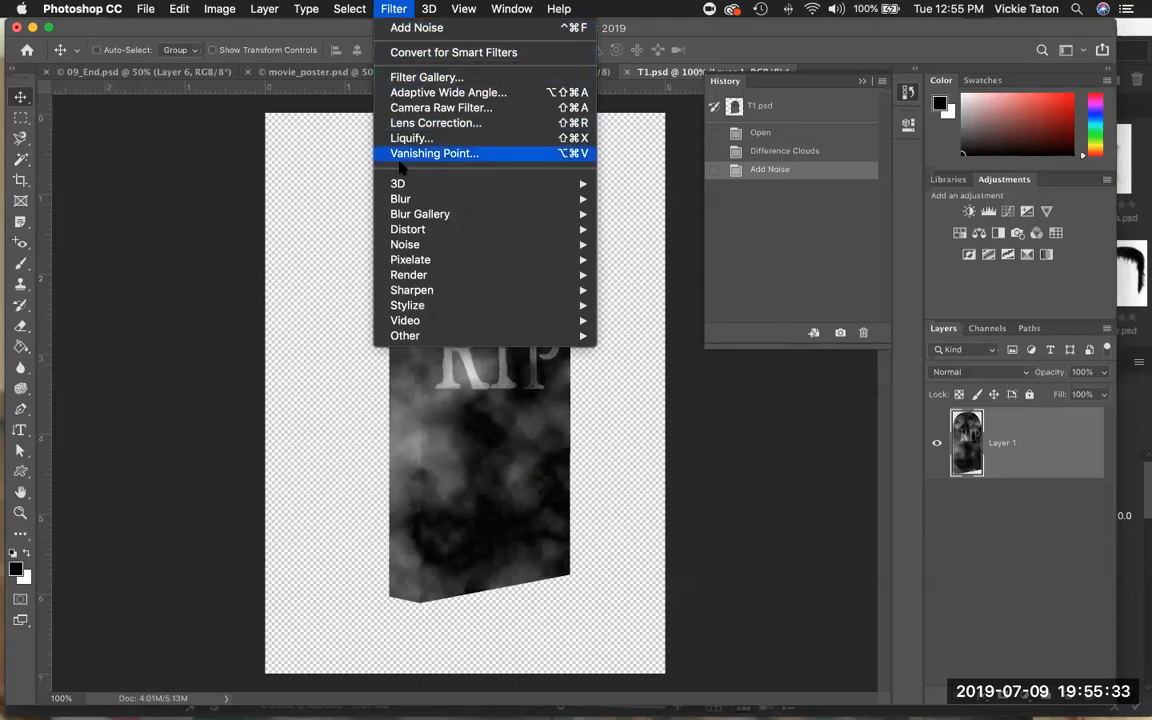
mouse_move(413, 277)
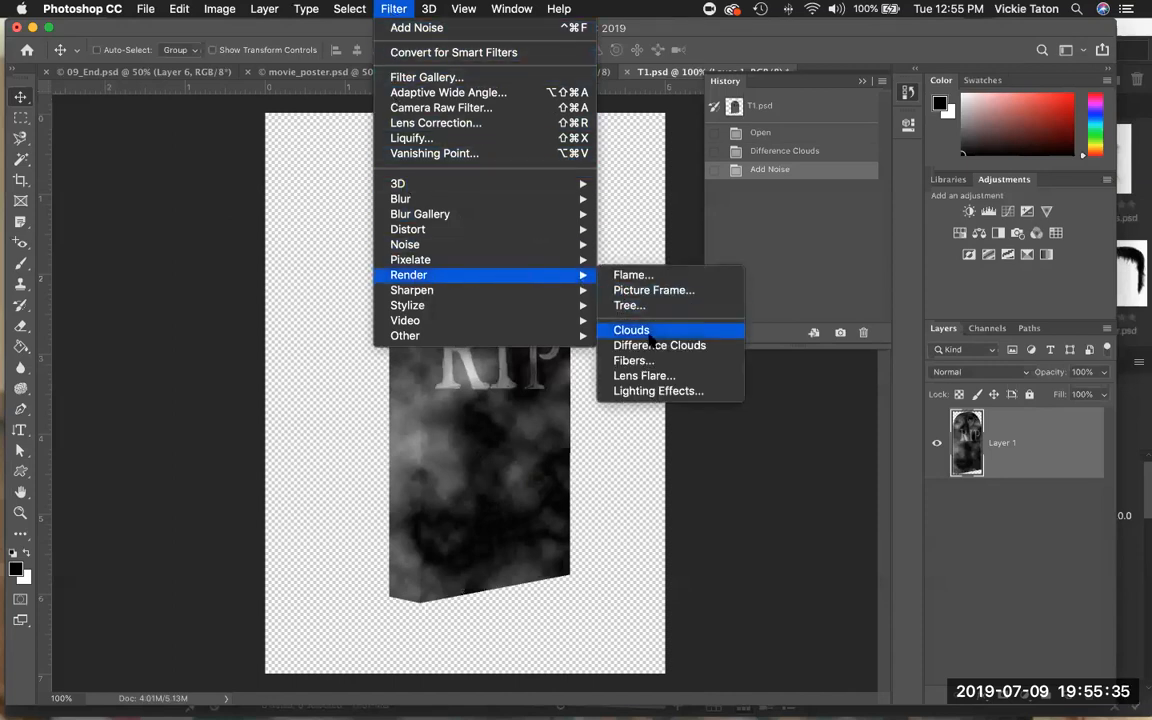
click(646, 393)
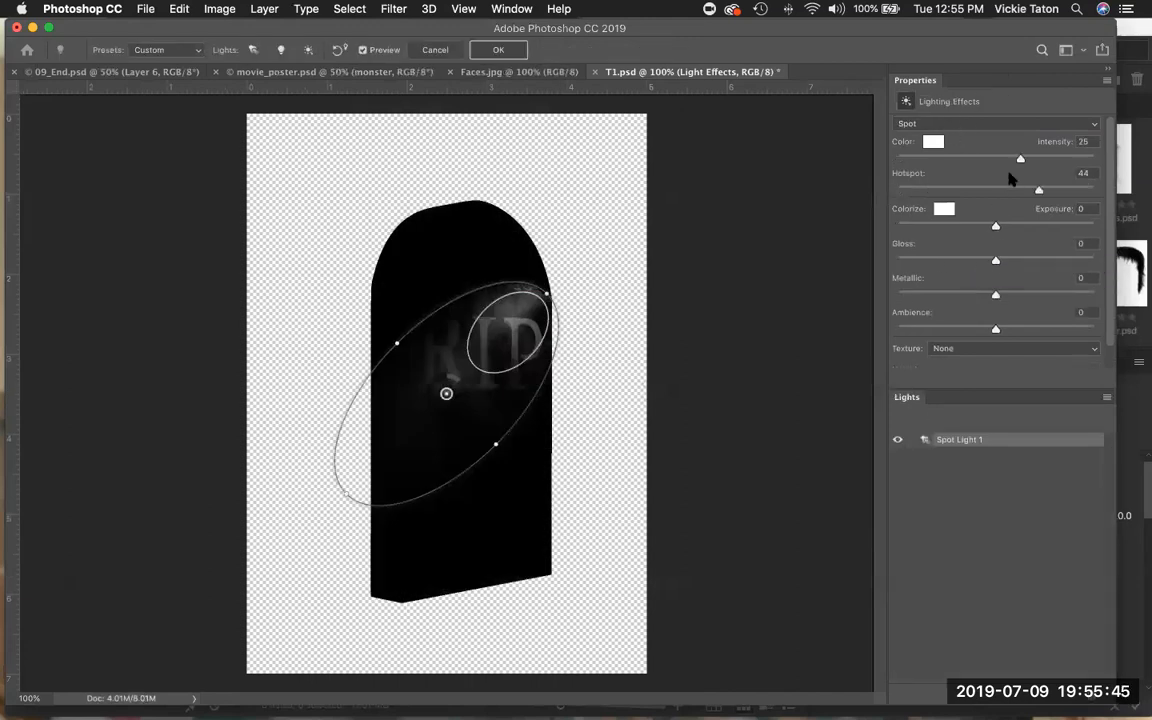
click(1095, 124)
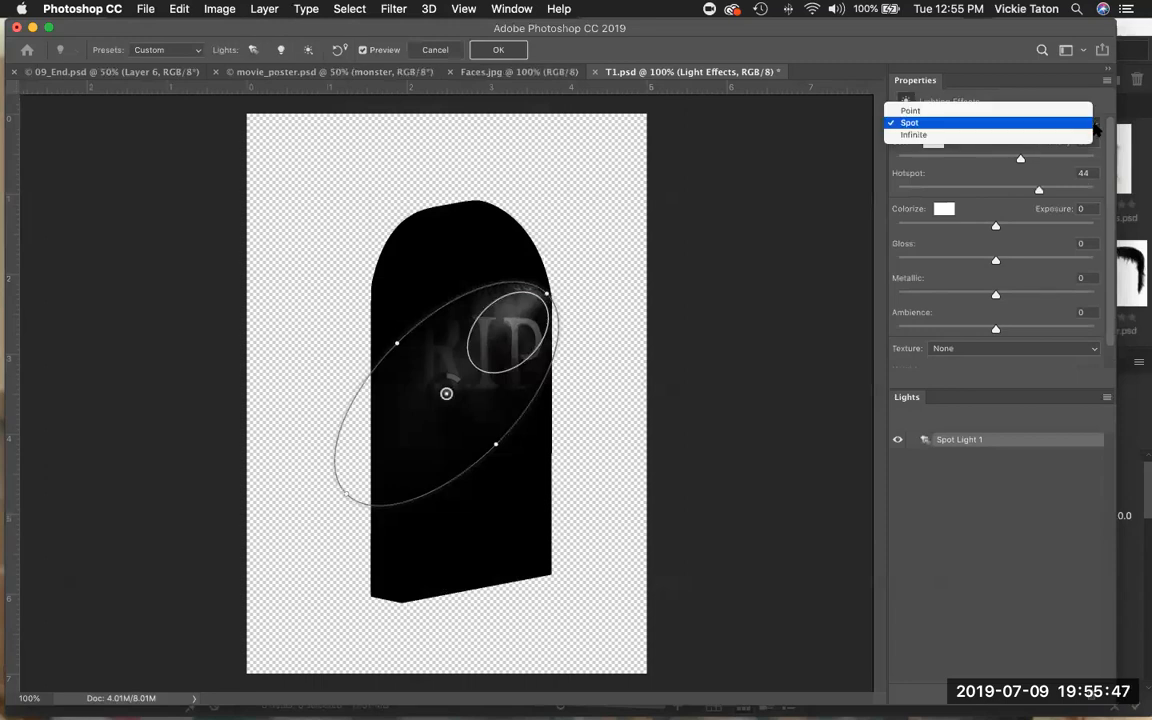
click(1092, 122)
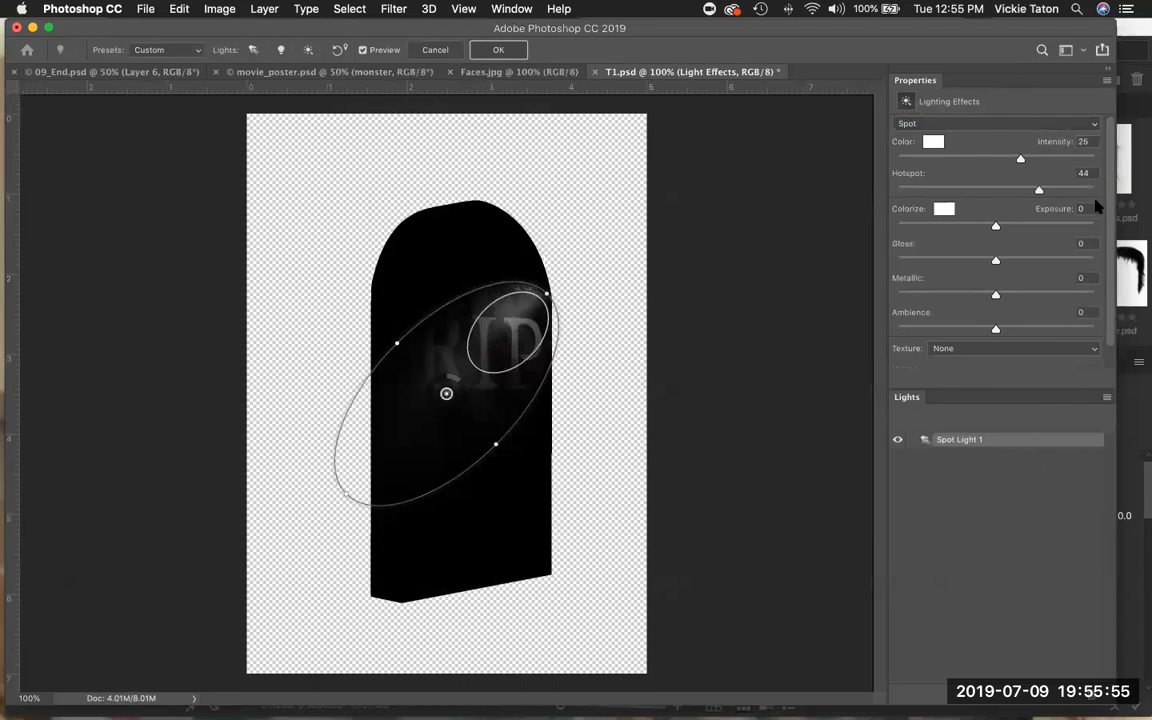
click(1093, 123)
click(1093, 123)
click(1107, 399)
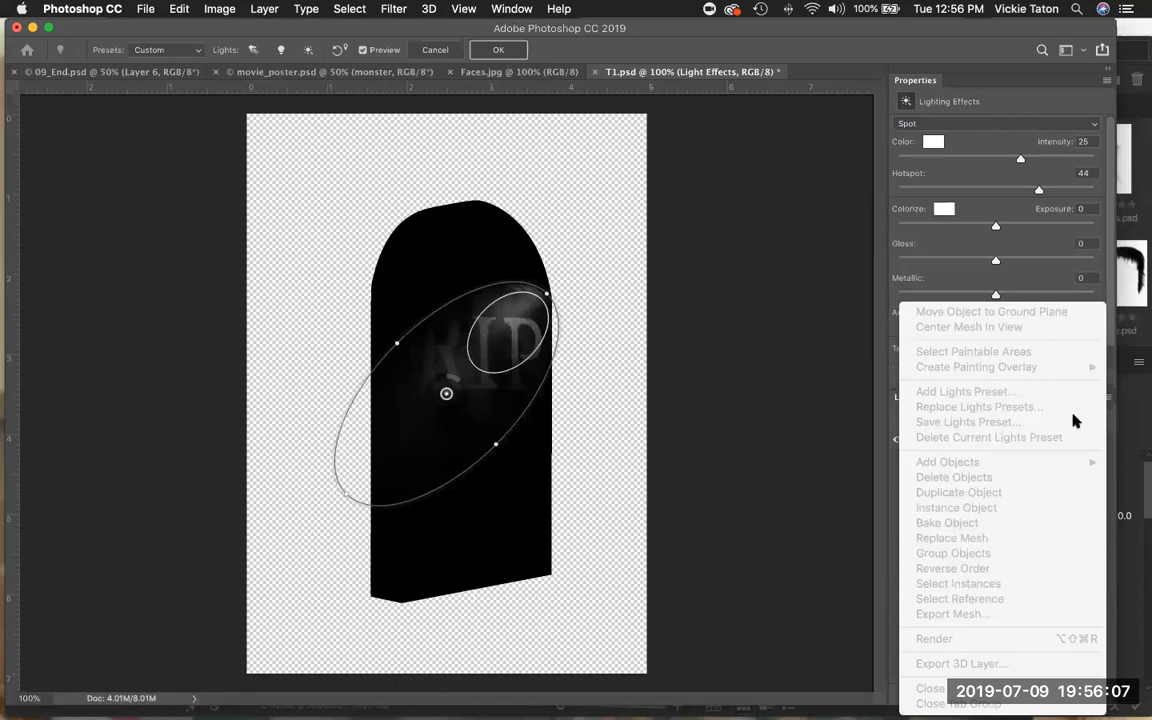
click(891, 487)
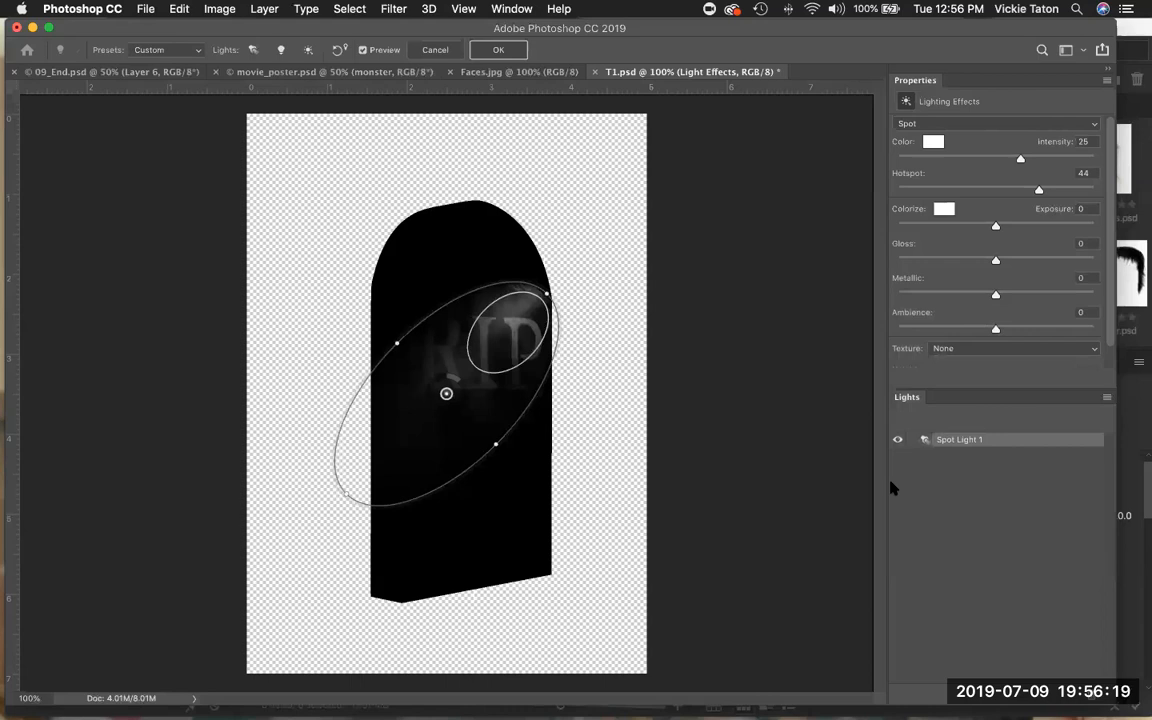
click(1095, 124)
click(1090, 118)
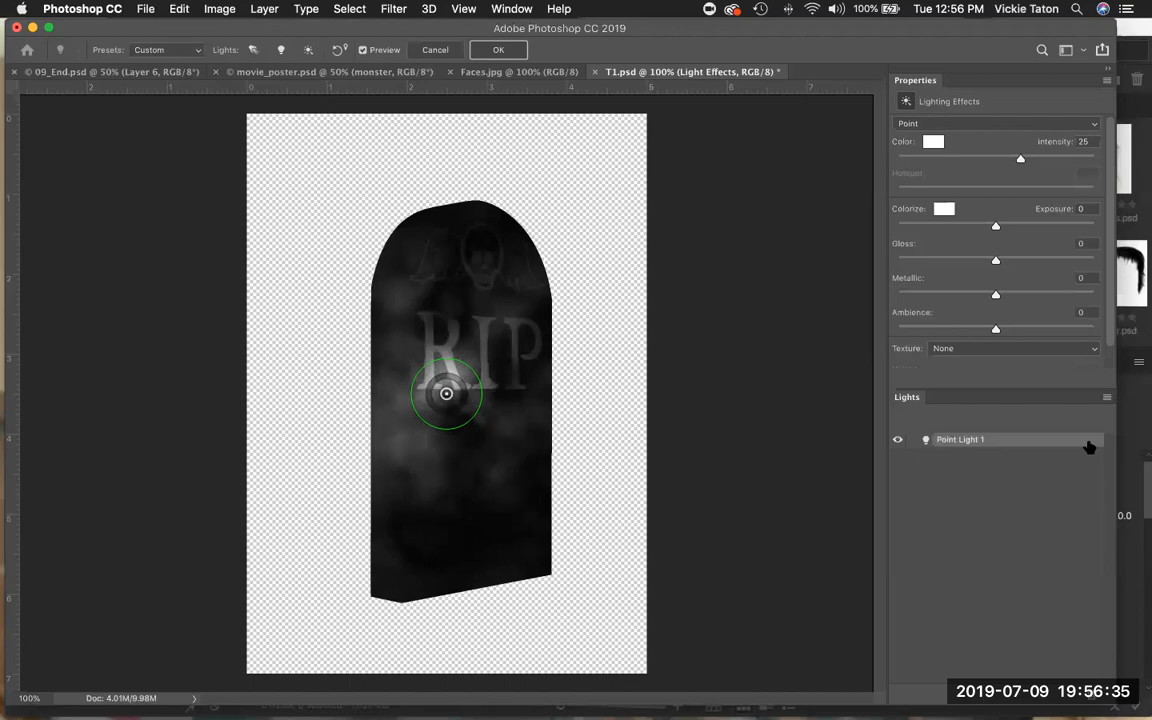
Add a spot light and a second point light to the lighting scene.
click(198, 52)
click(198, 49)
click(253, 52)
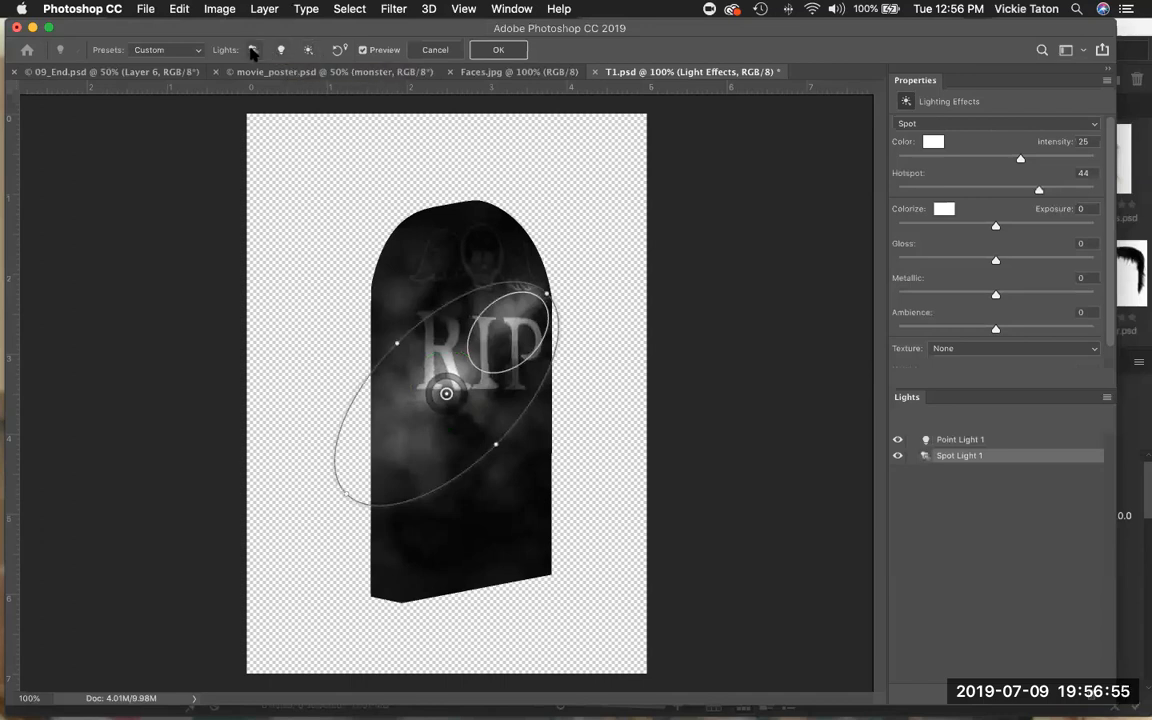
click(280, 50)
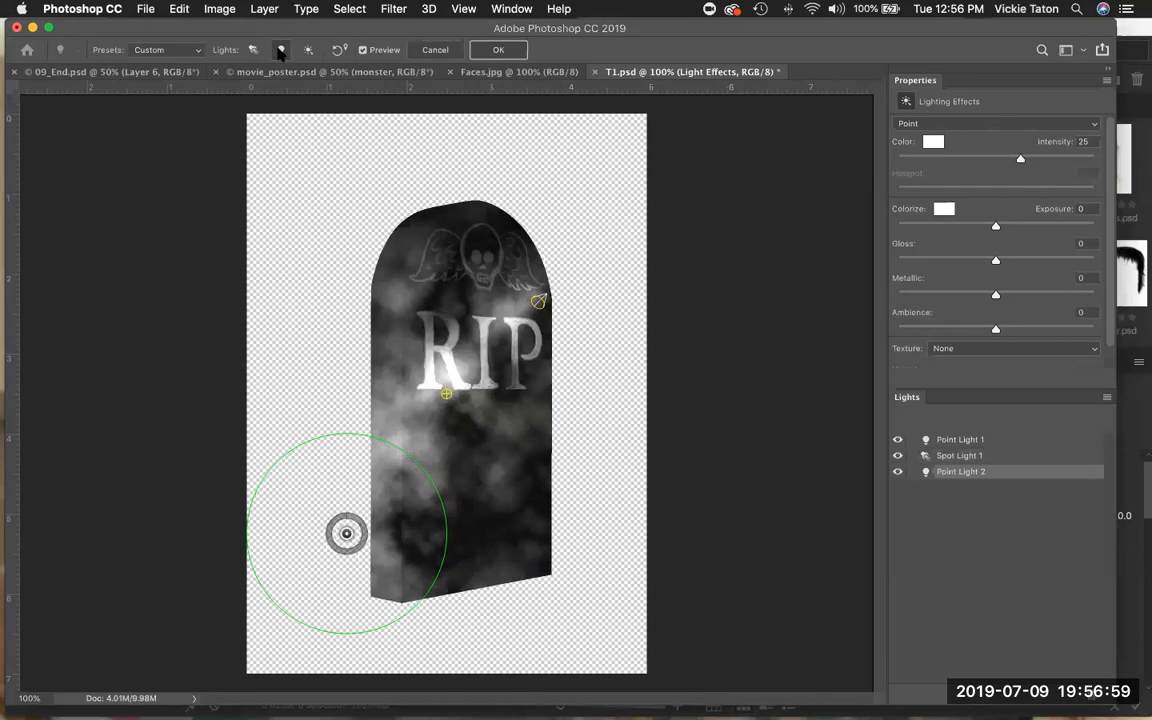
Apply the Flashlight lighting preset.
click(197, 50)
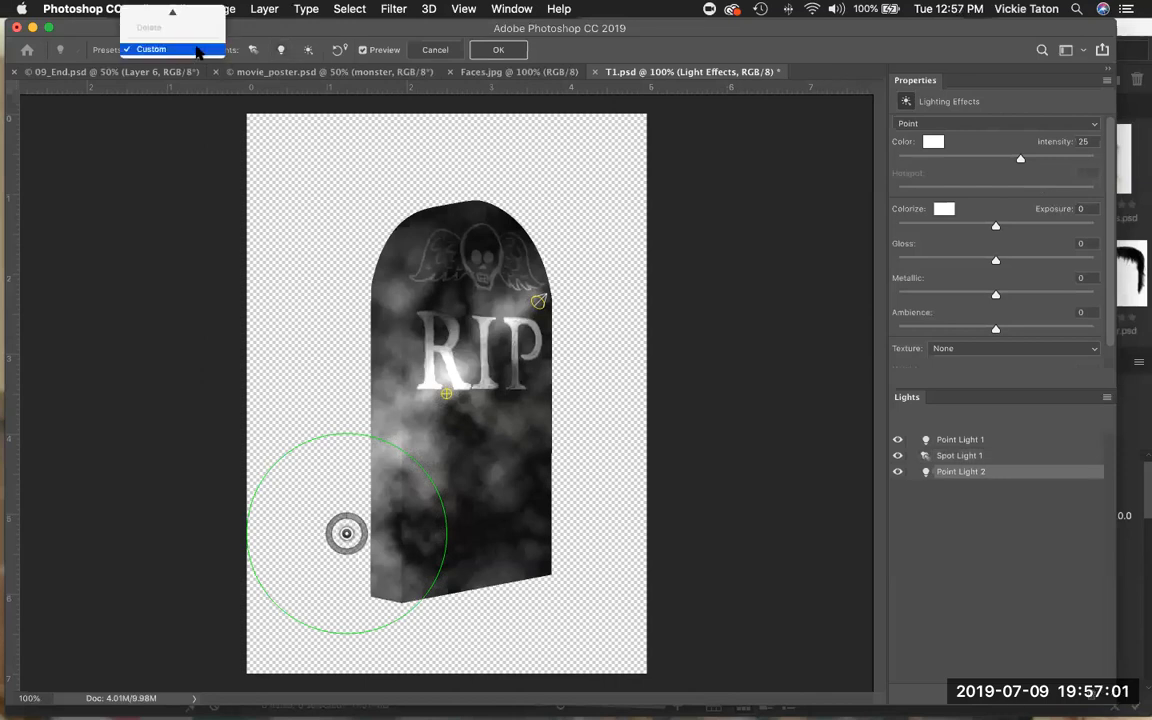
click(197, 50)
click(196, 44)
mouse_move(190, 11)
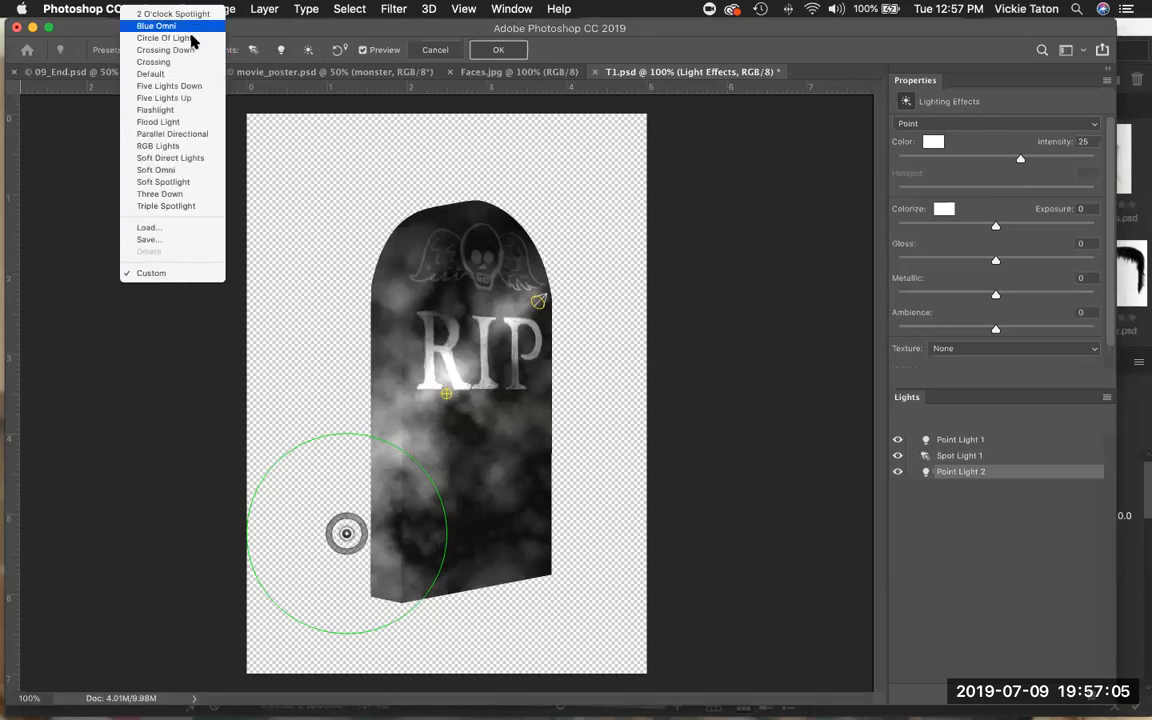
click(195, 110)
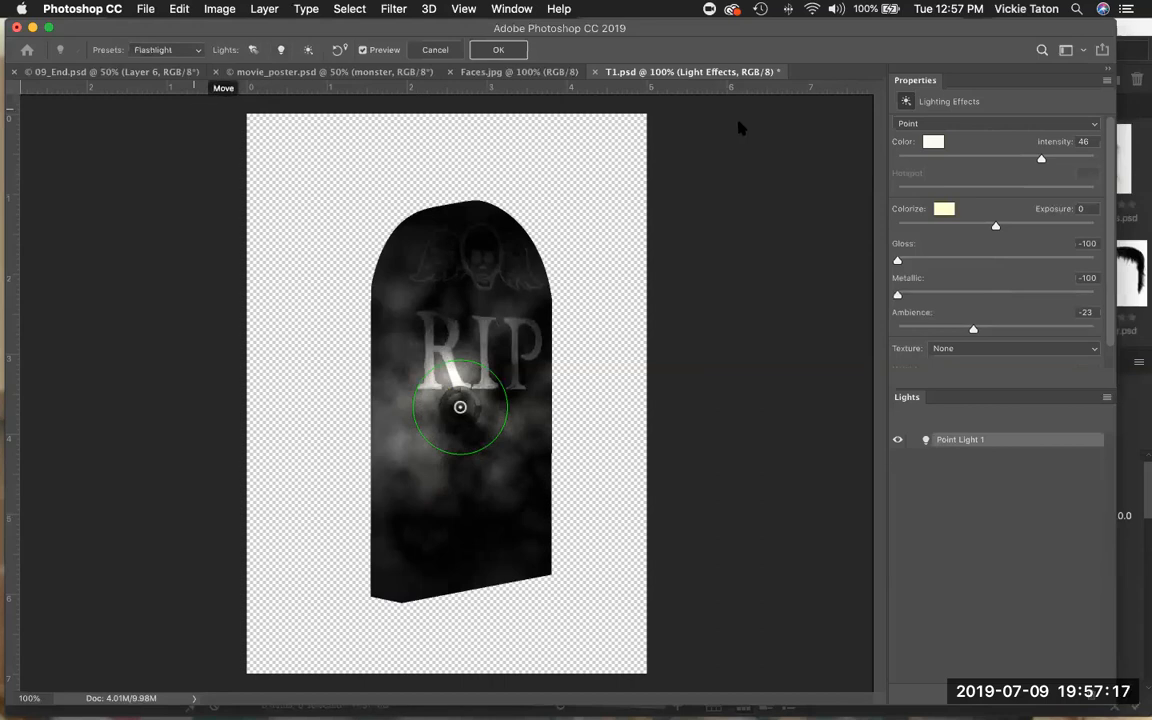
Set the light color to cyan, R 73, G 215, B 224.
click(935, 147)
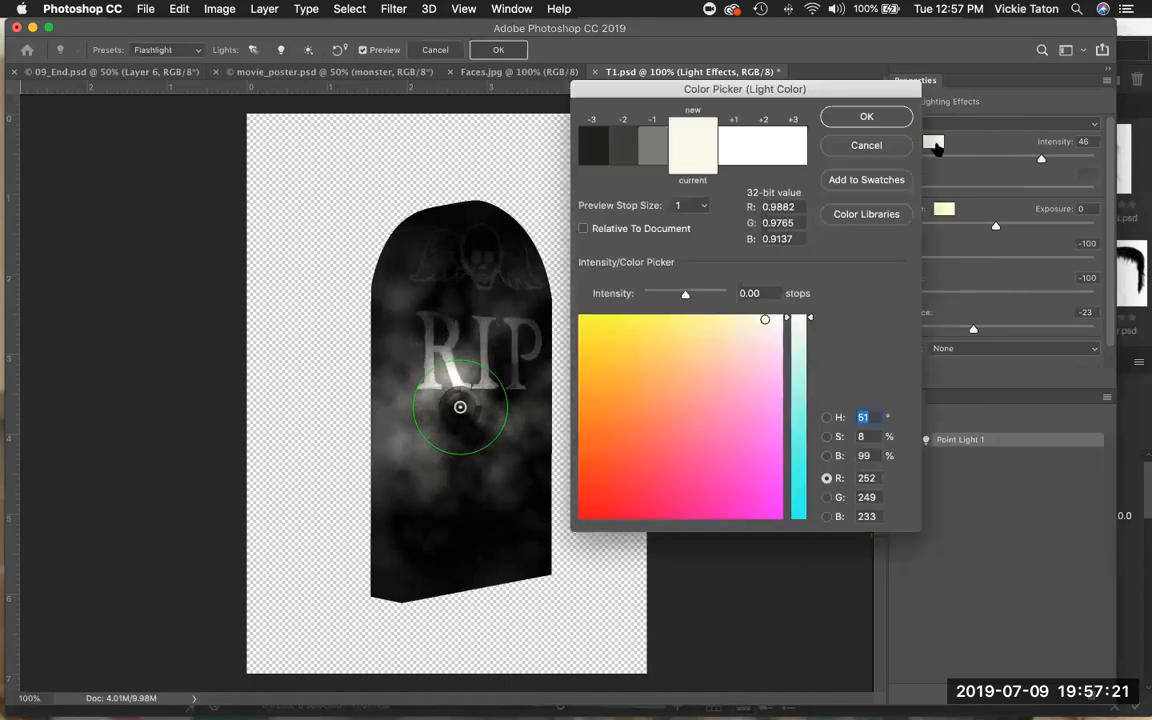
click(802, 460)
drag(758, 417, 758, 346)
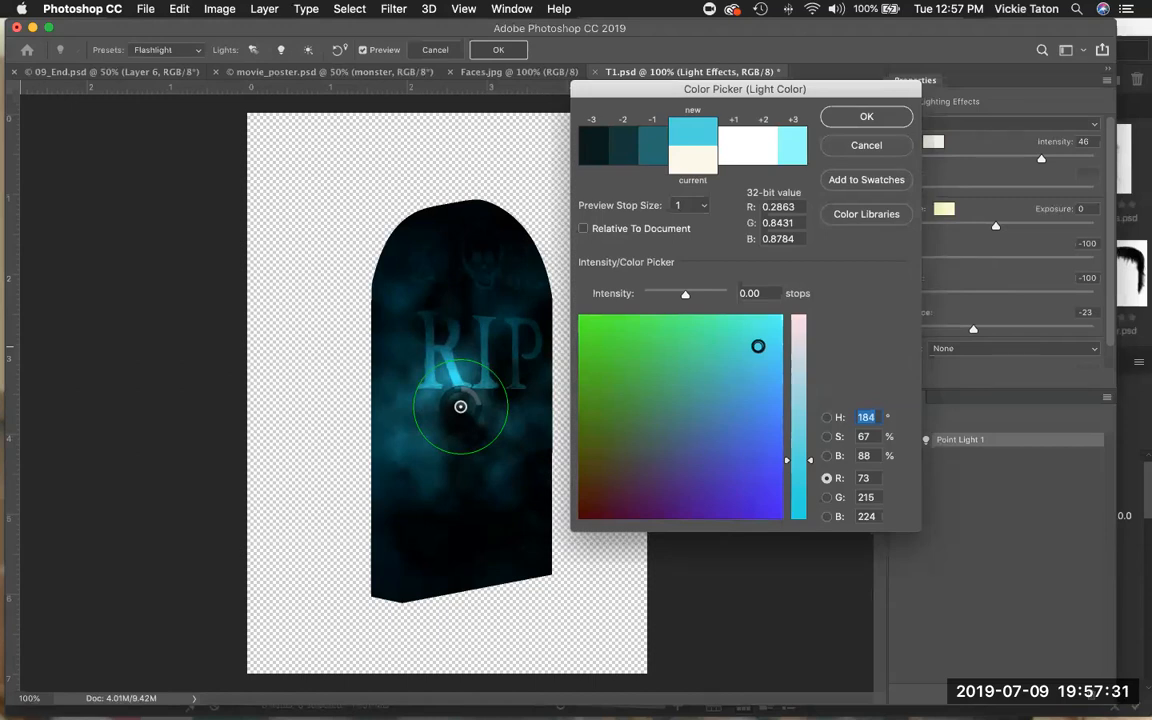
click(862, 116)
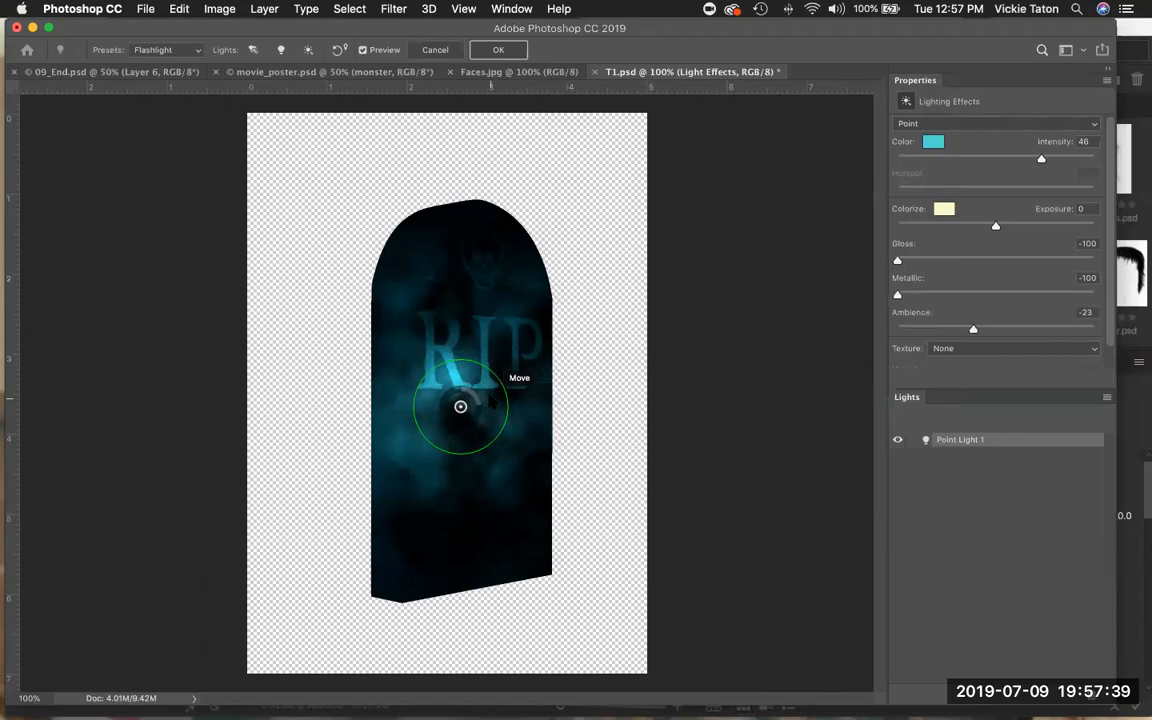
Move the point light onto the RIP lettering.
drag(490, 399, 466, 335)
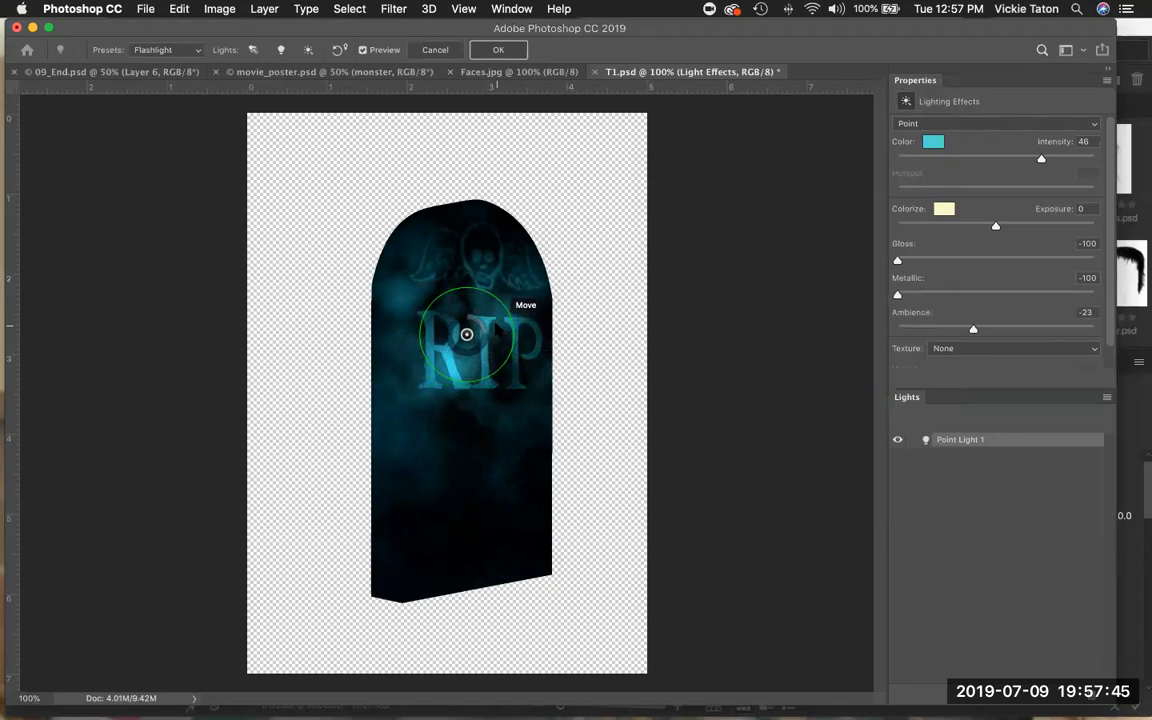
drag(466, 334, 475, 339)
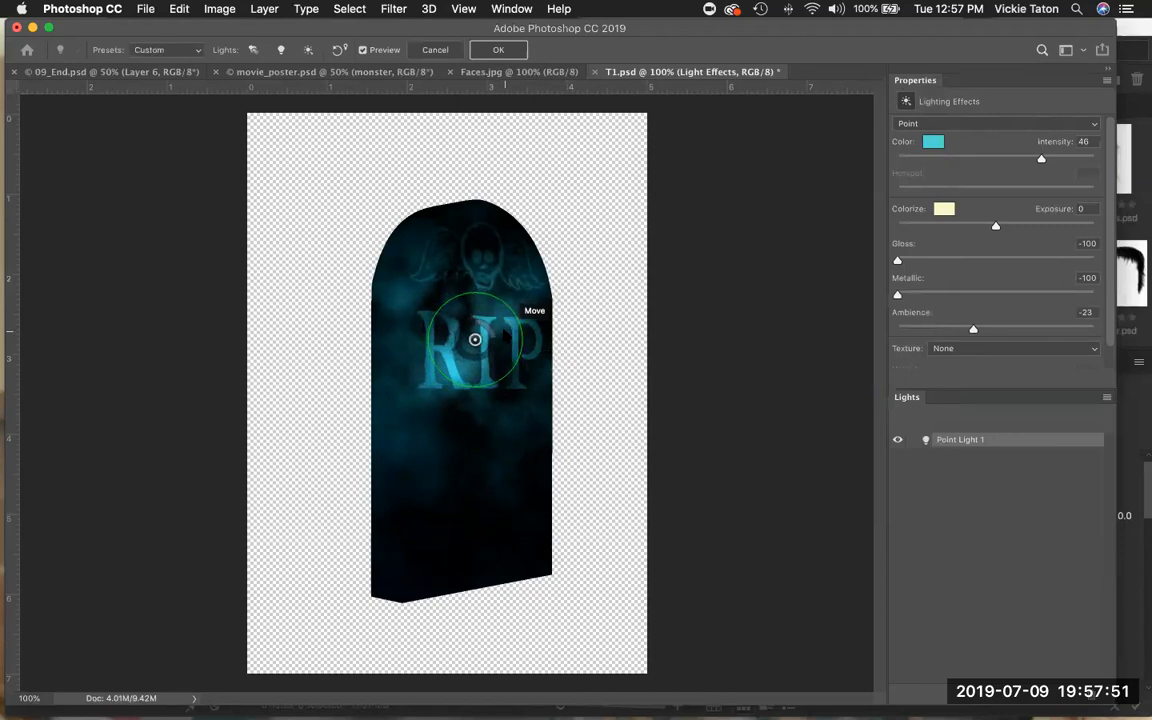
drag(475, 340, 482, 345)
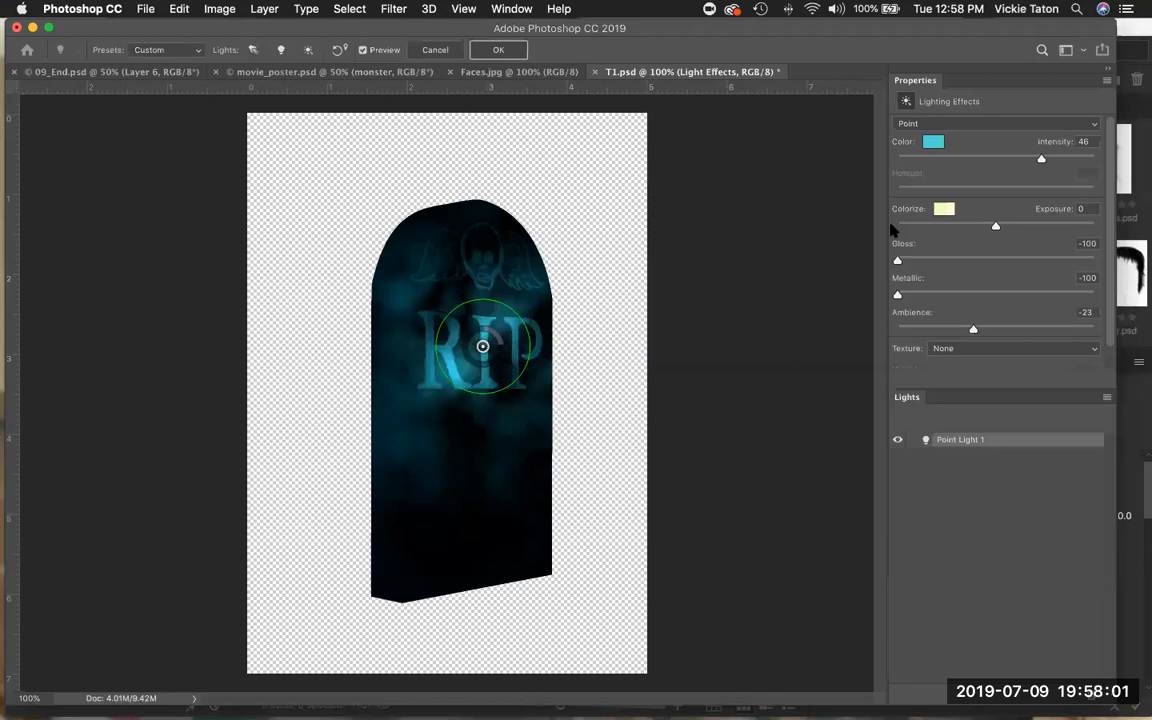
Raise Ambience to 46 and apply the Lighting Effects filter.
click(973, 329)
drag(973, 329, 1040, 329)
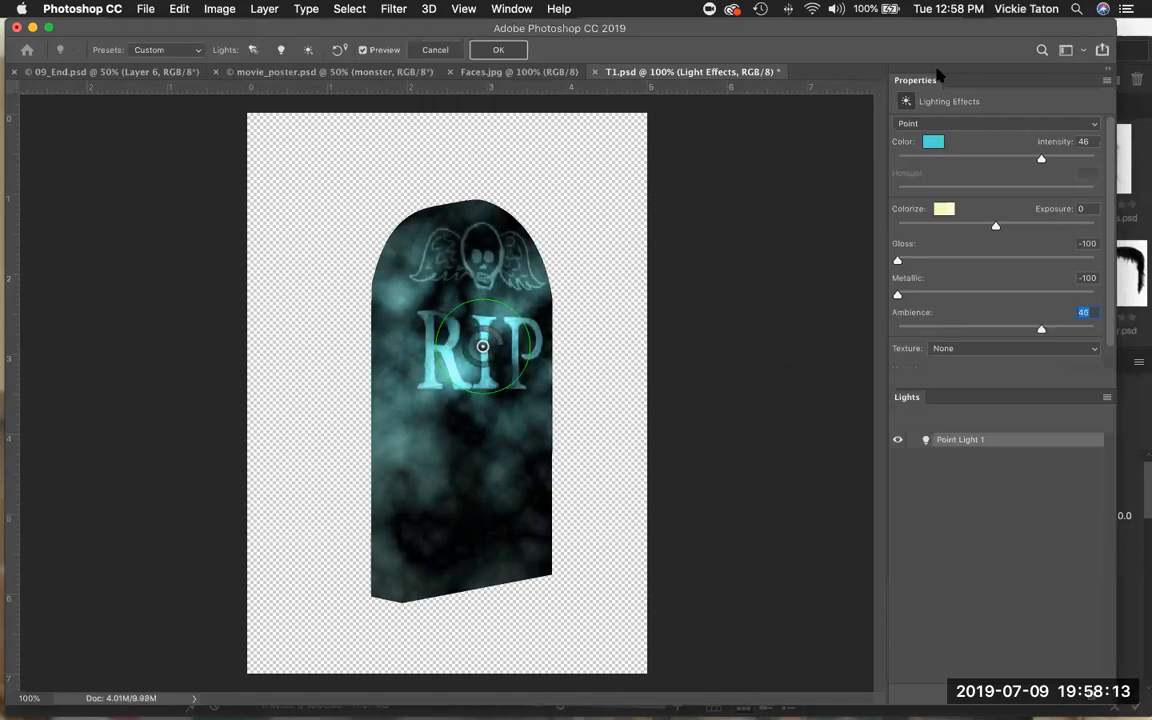
click(505, 50)
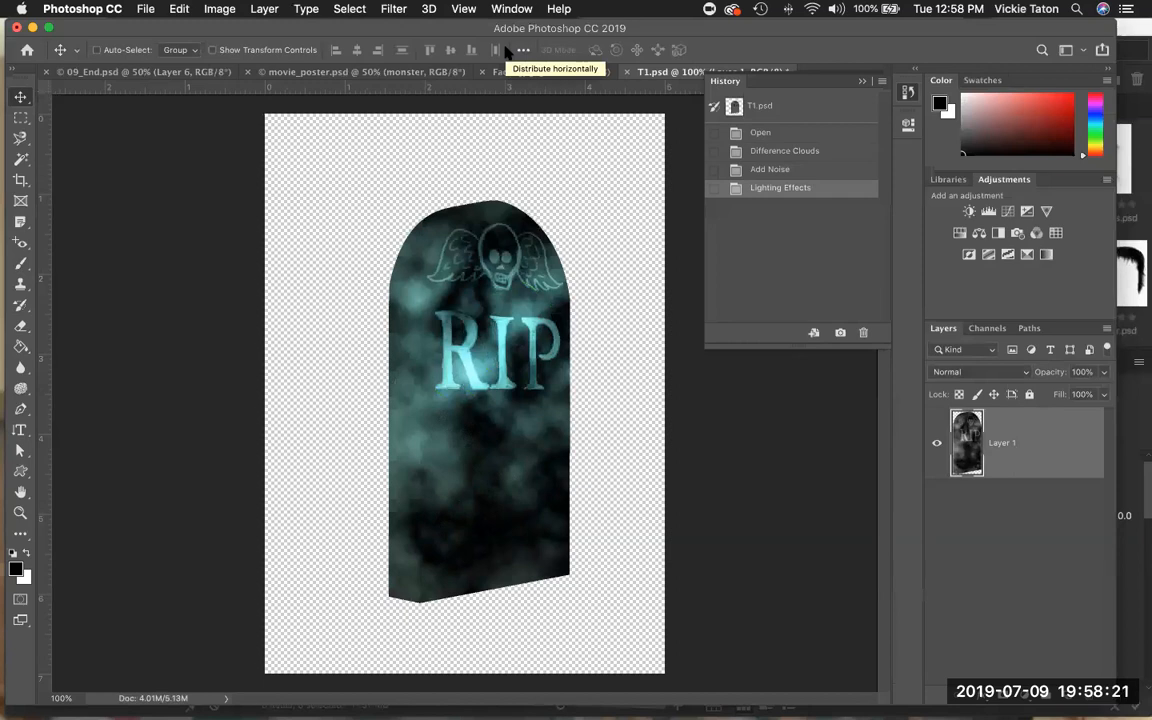
Save T1.psd and close the History panel.
click(146, 10)
click(175, 155)
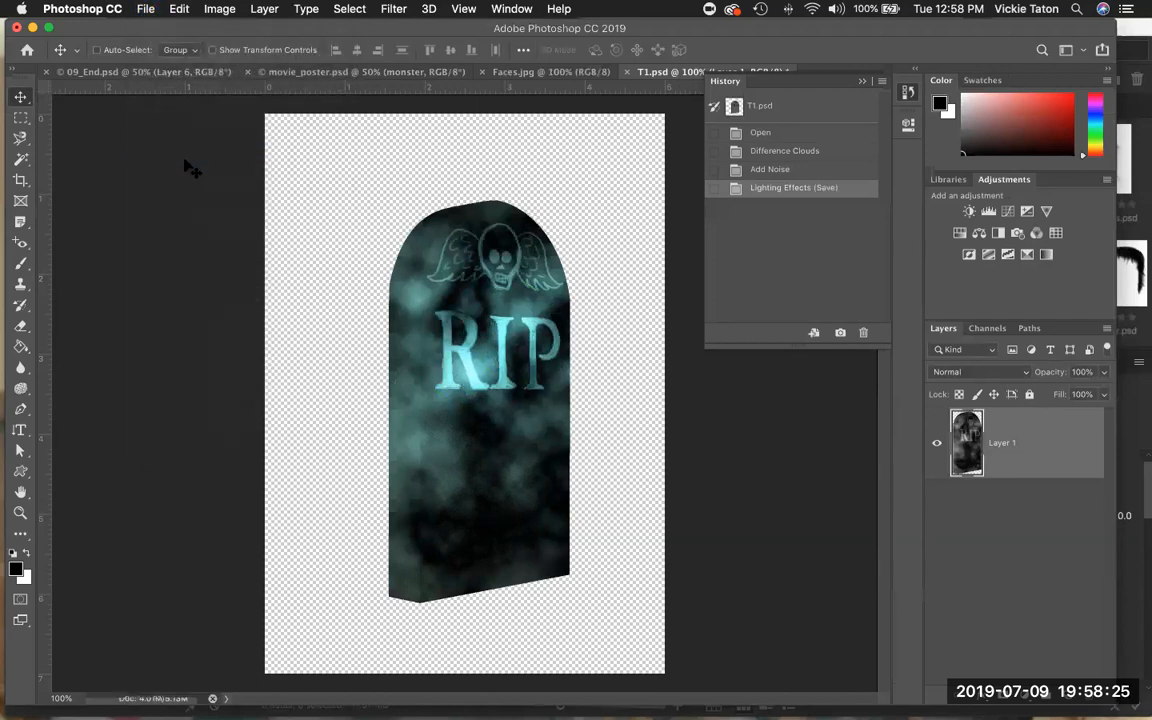
click(862, 83)
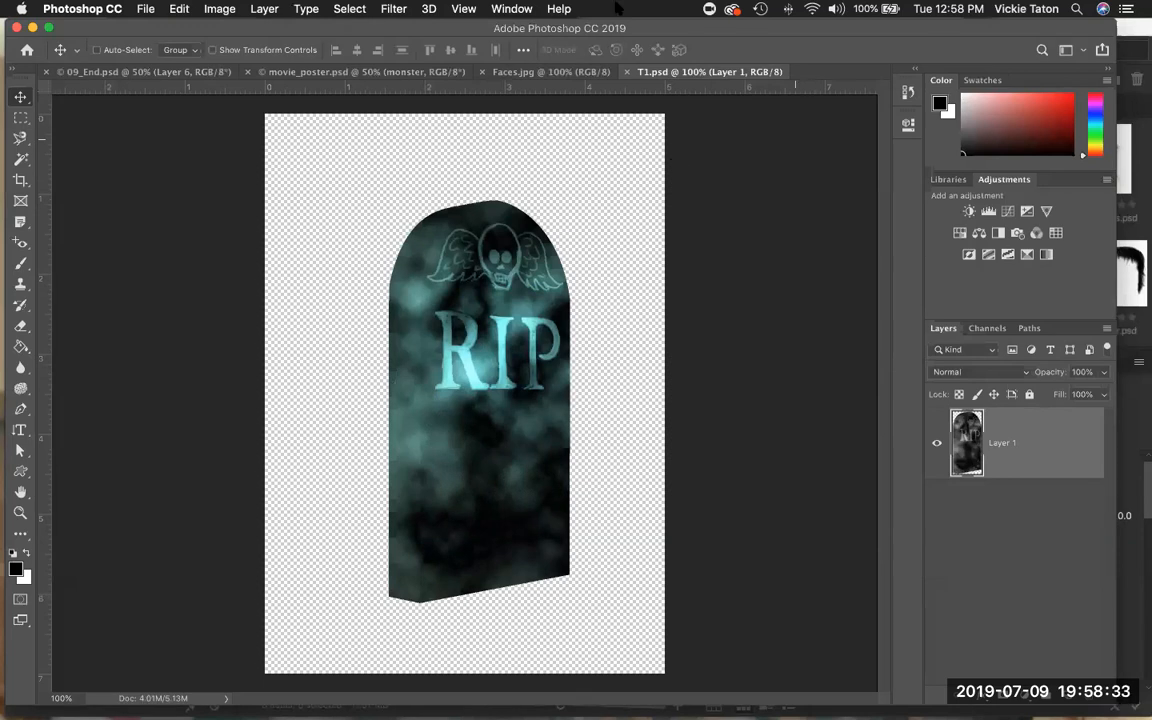
Tile all open document windows vertically.
click(510, 10)
mouse_move(675, 28)
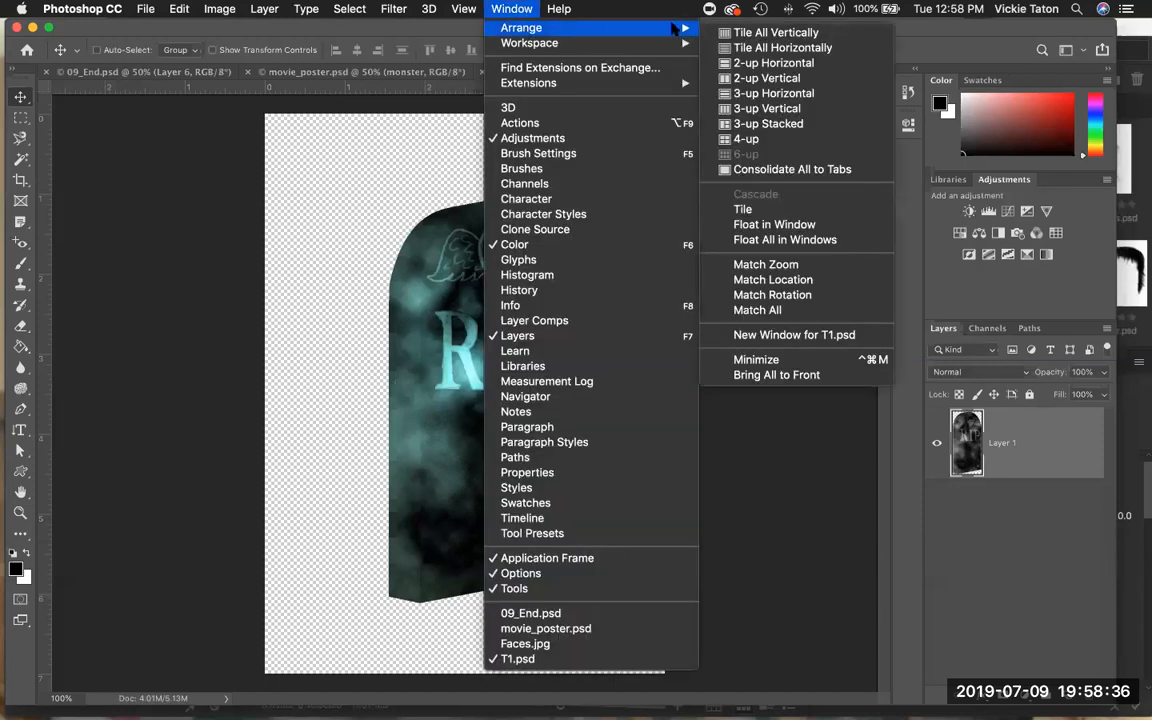
click(786, 36)
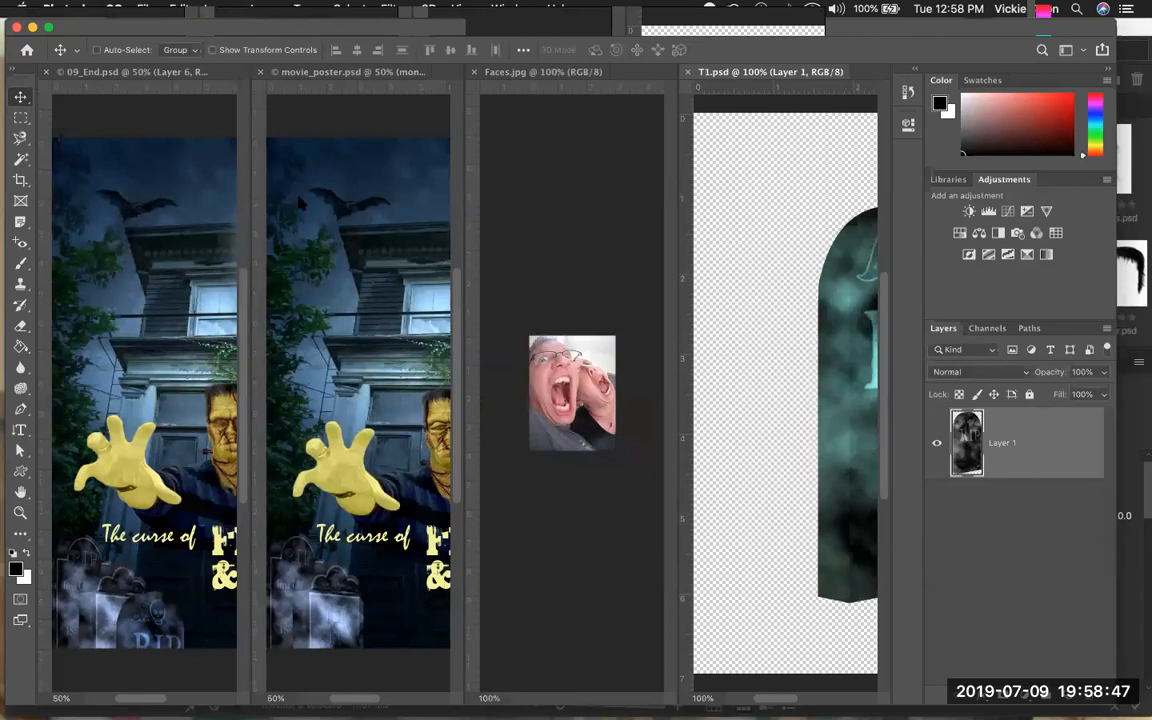
Drag the tombstone into movie_poster.psd, accept the color profile conversion, and close T1.psd.
drag(837, 314, 315, 288)
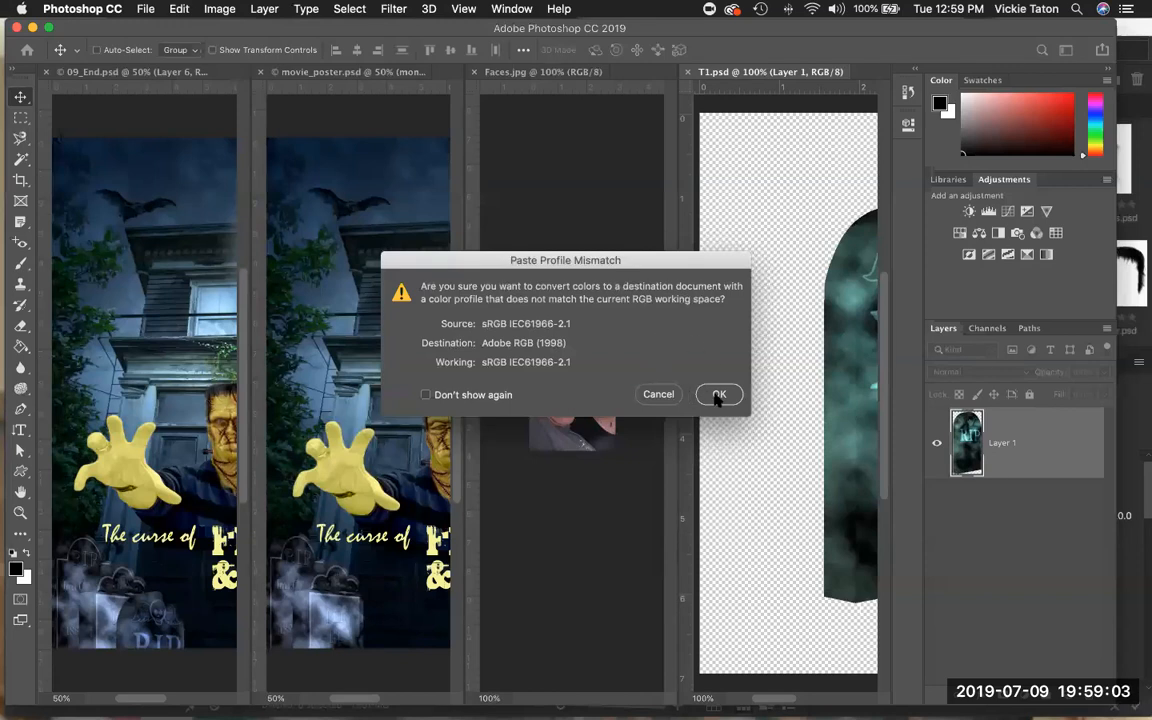
click(718, 395)
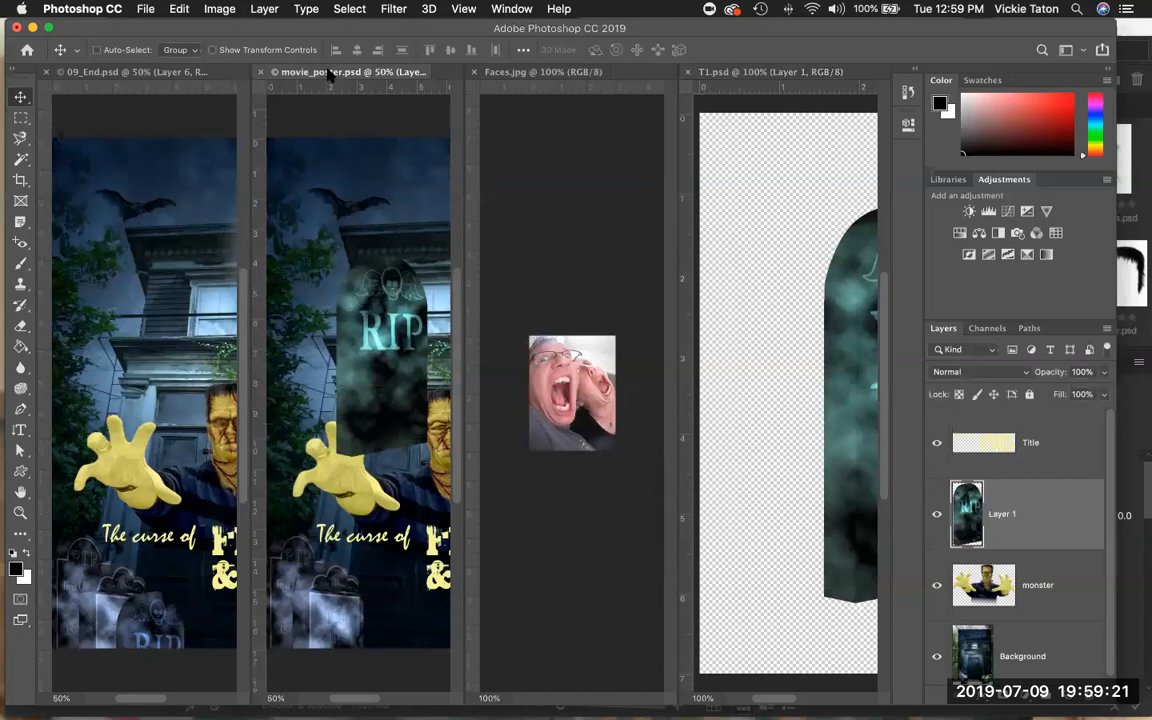
click(688, 73)
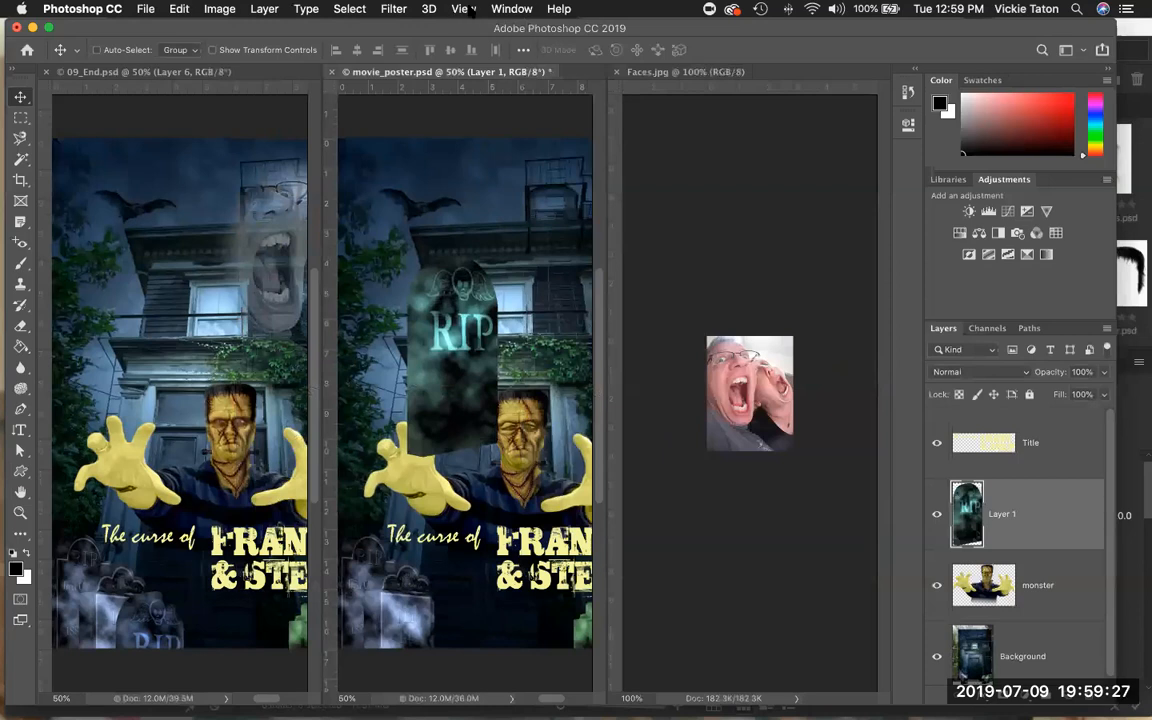
click(465, 8)
mouse_move(511, 8)
mouse_move(550, 28)
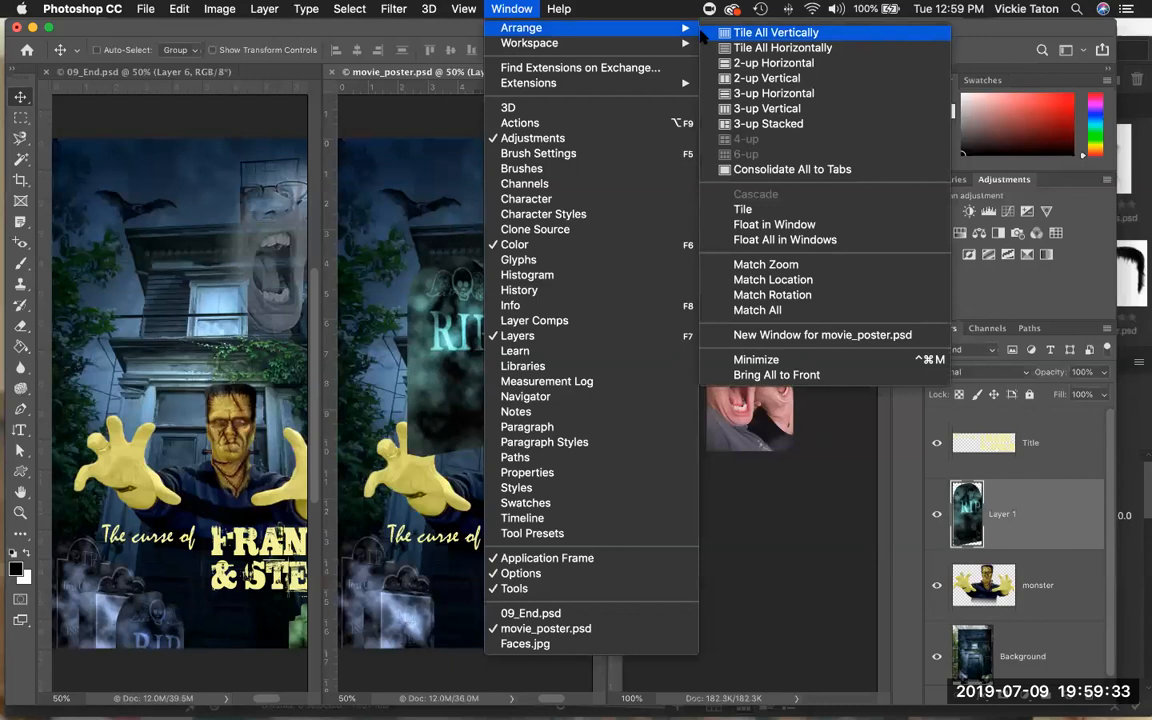
click(858, 35)
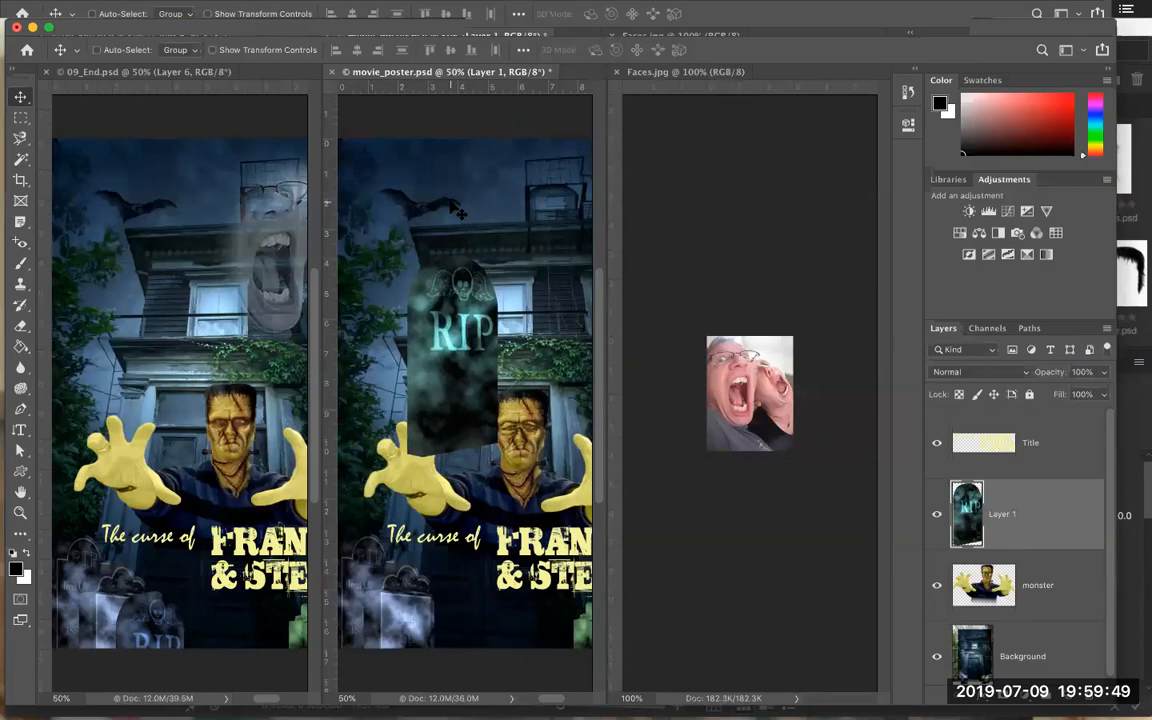
Consolidate all open document windows into tabs.
click(511, 9)
mouse_move(461, 27)
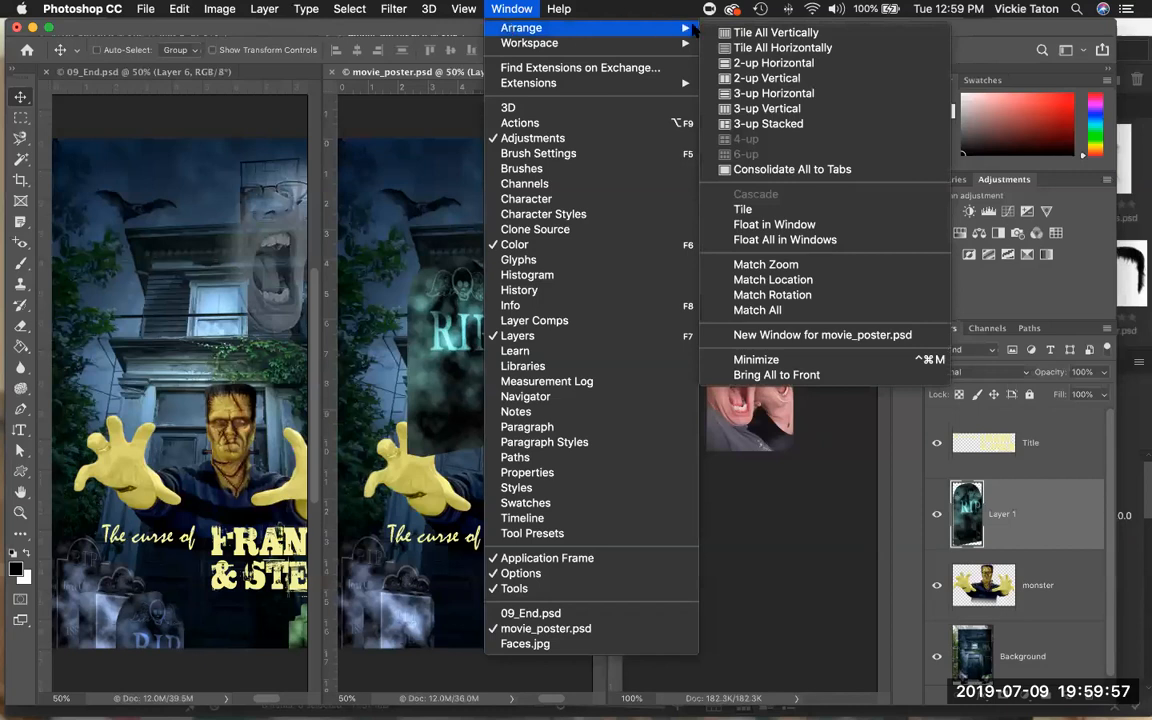
click(848, 172)
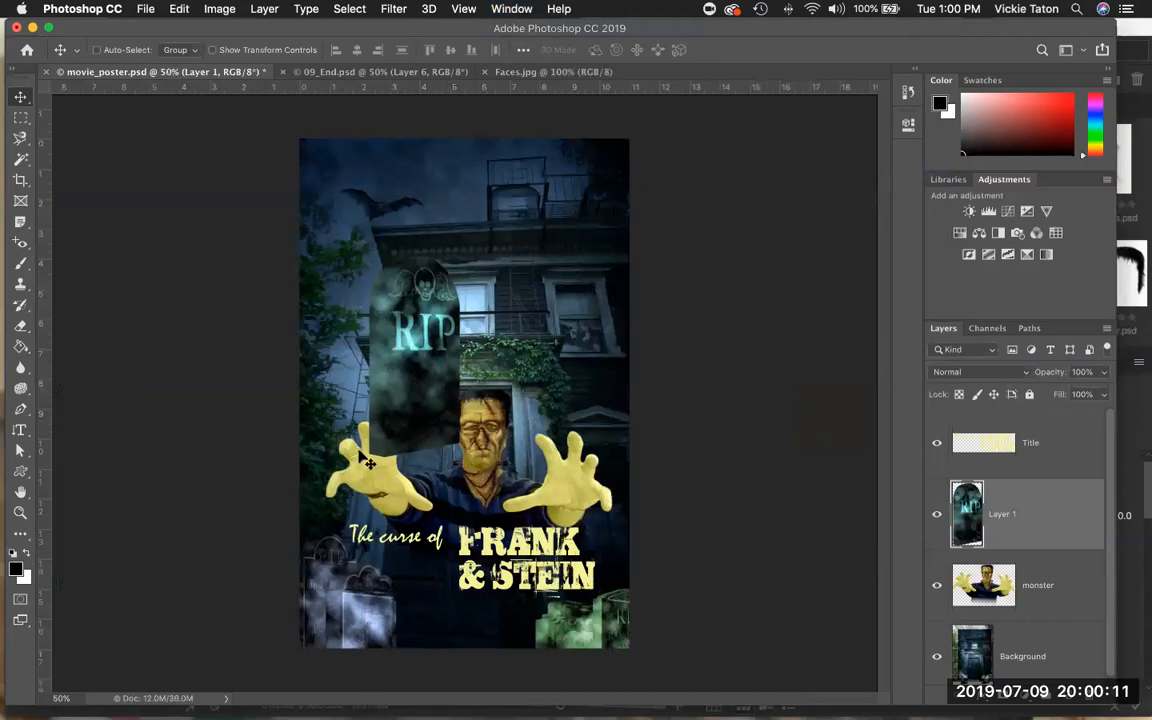
Move the tombstone layer down to the lower-left corner of the poster among the other tombstones.
drag(358, 342, 335, 485)
drag(376, 531, 346, 590)
key(super+z)
drag(430, 255, 414, 551)
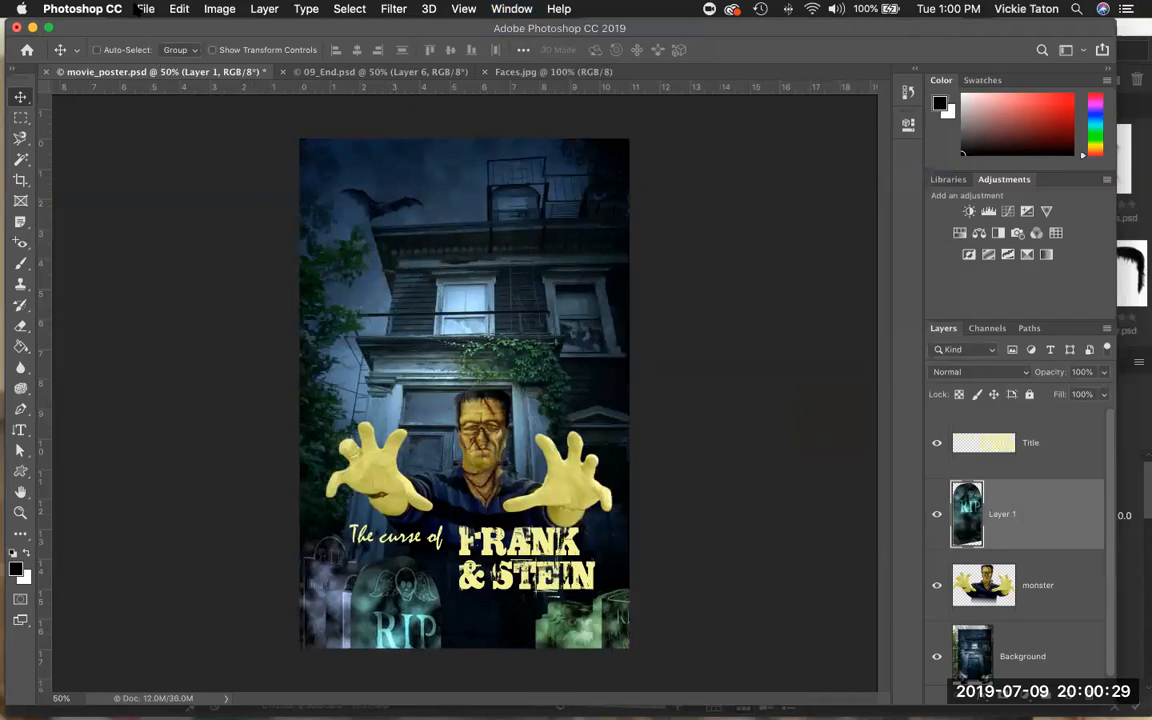
Save movie_poster.psd.
click(145, 9)
click(158, 160)
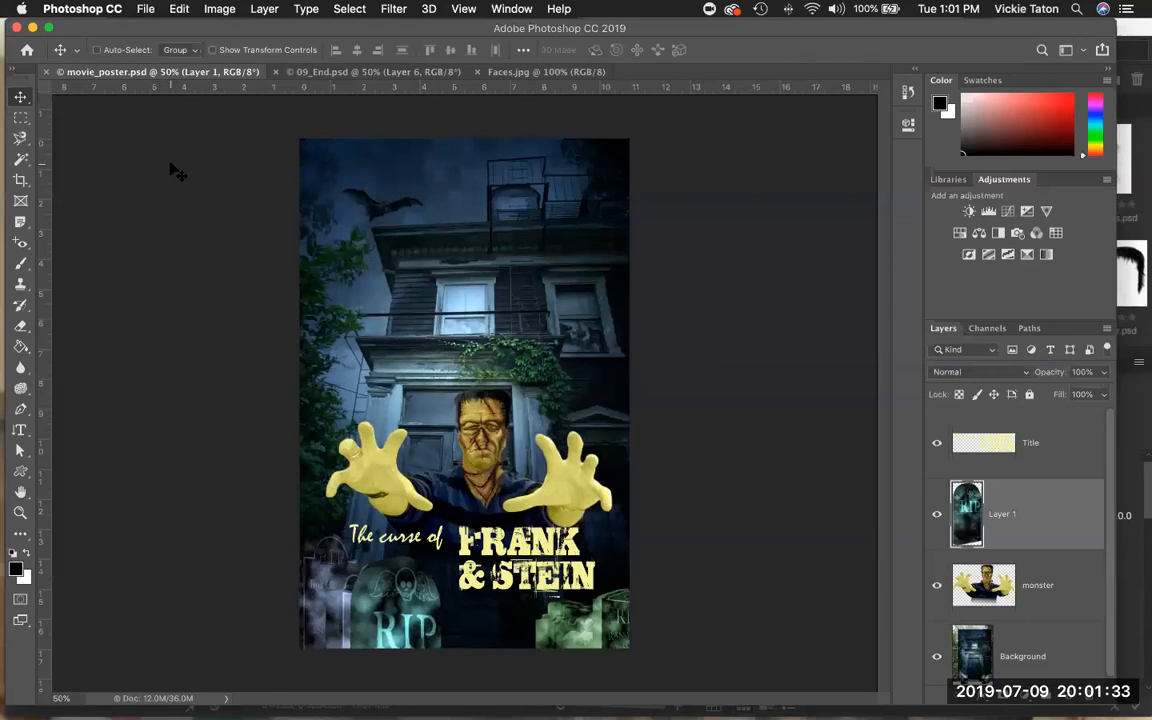
In Faces.jpg, open Image Size, switch the units to Percent and set width and height to 400 percent.
click(519, 72)
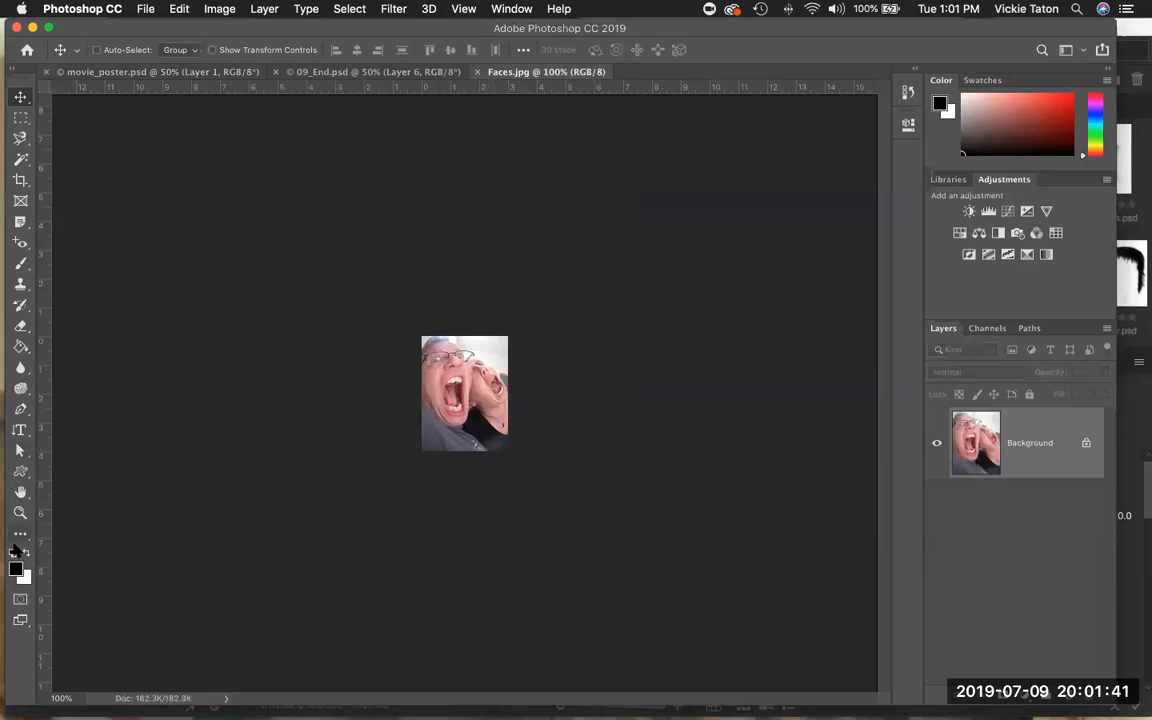
click(20, 512)
click(448, 410)
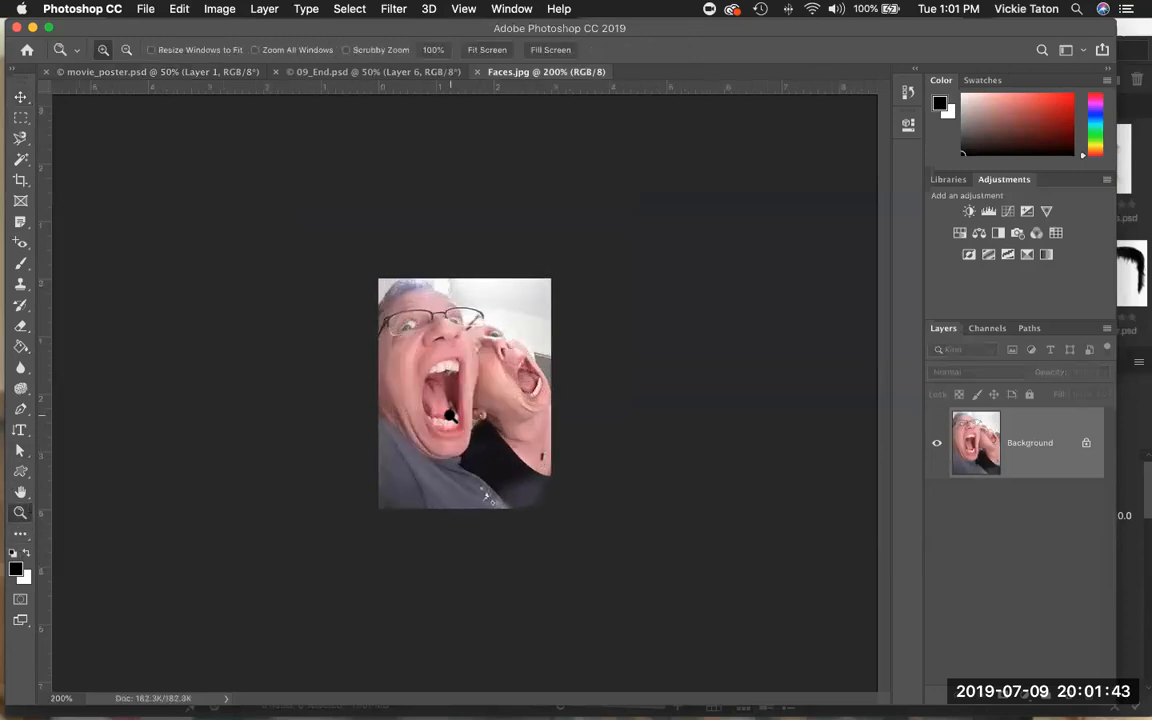
click(448, 410)
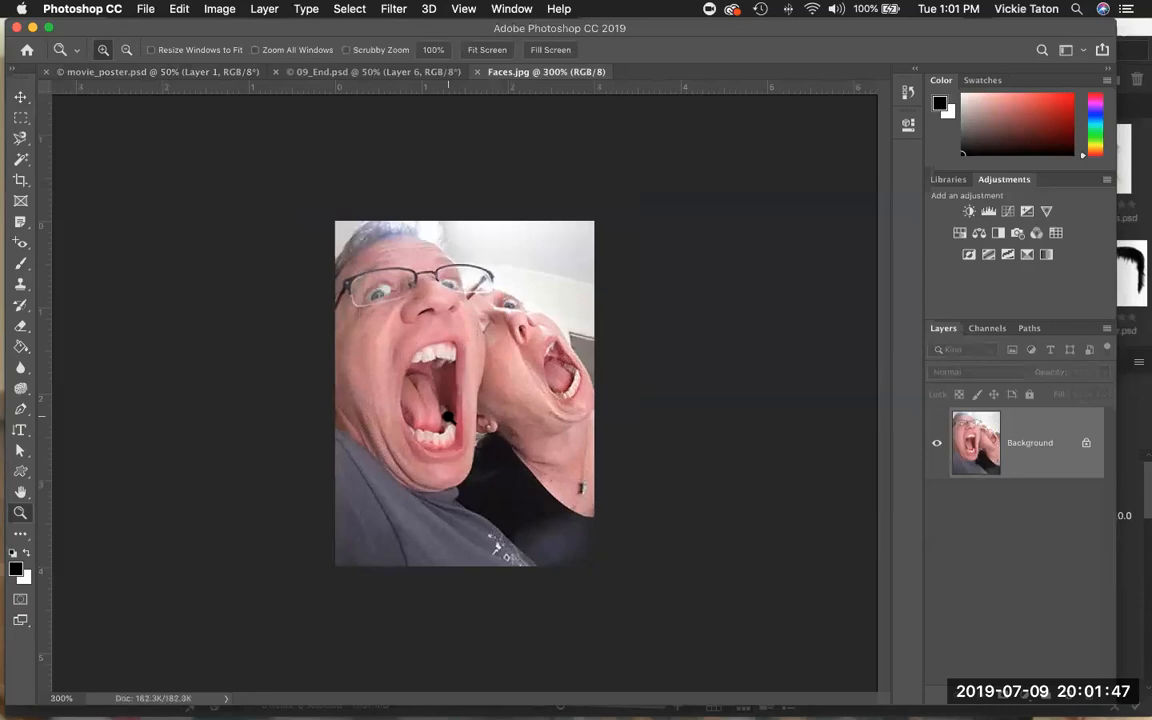
click(447, 418)
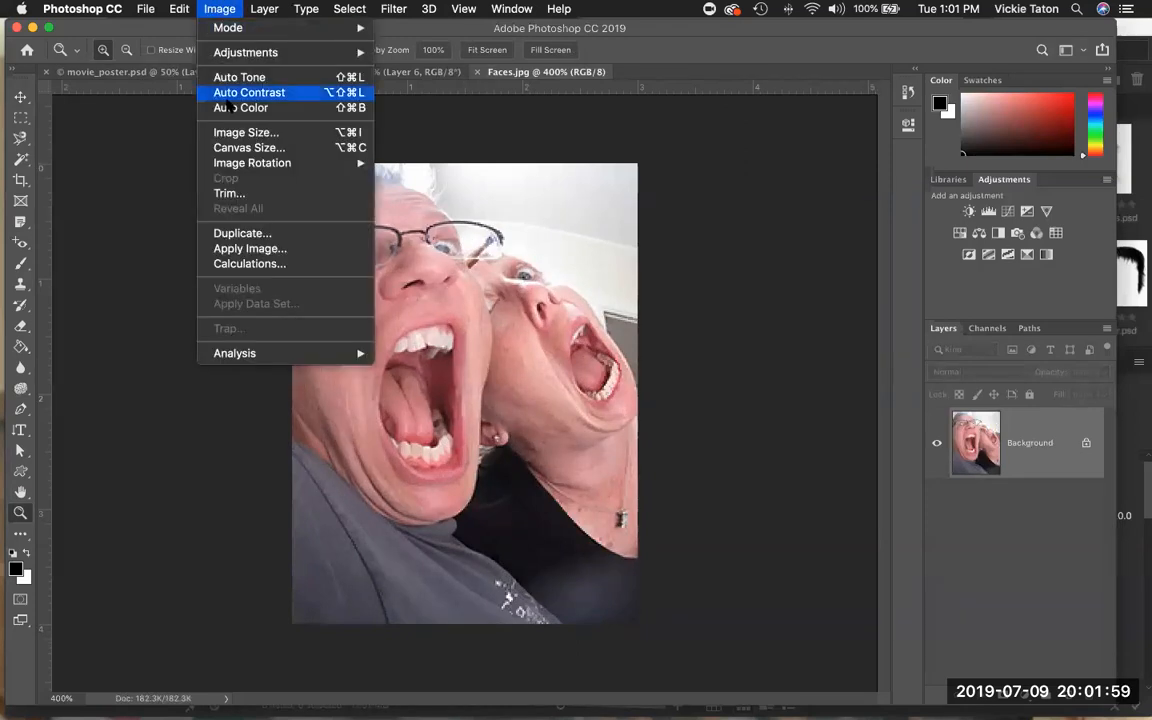
click(235, 133)
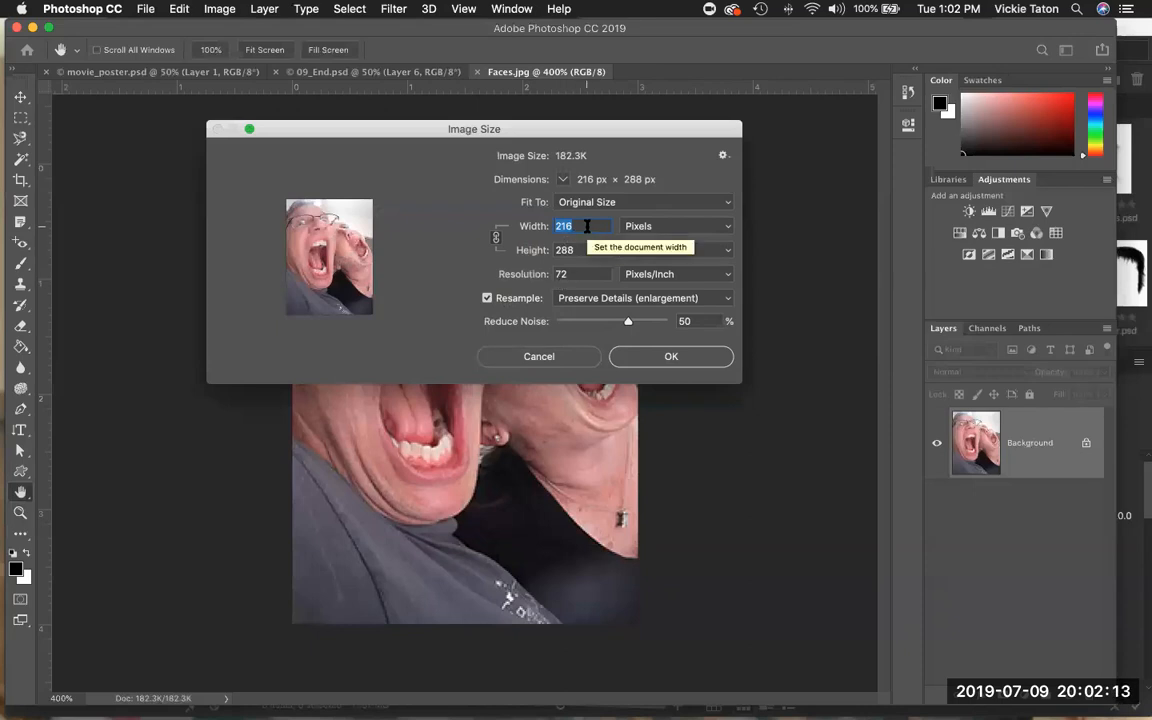
click(726, 226)
click(720, 210)
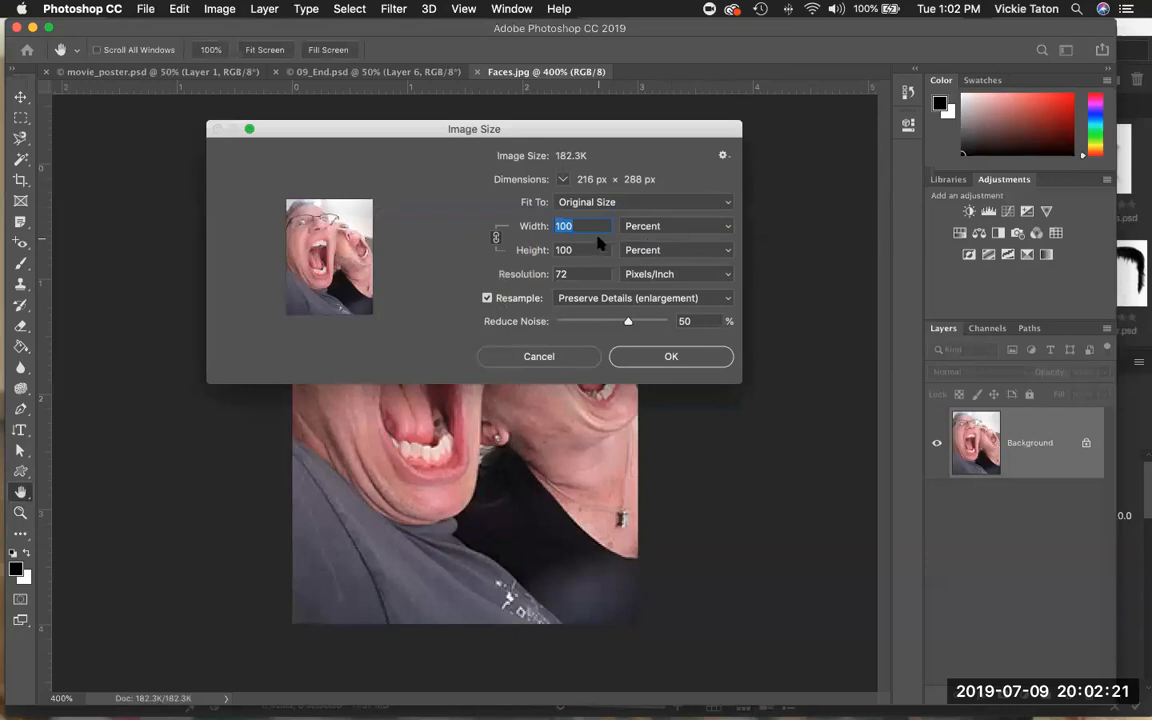
text(40)
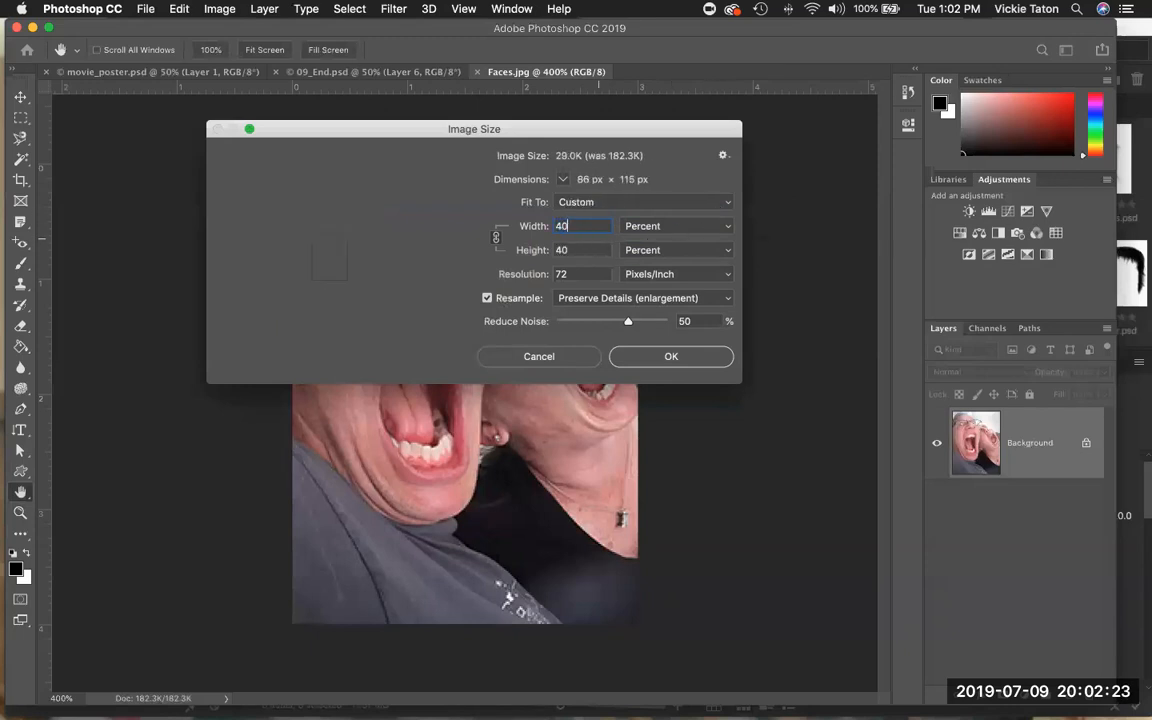
text(0)
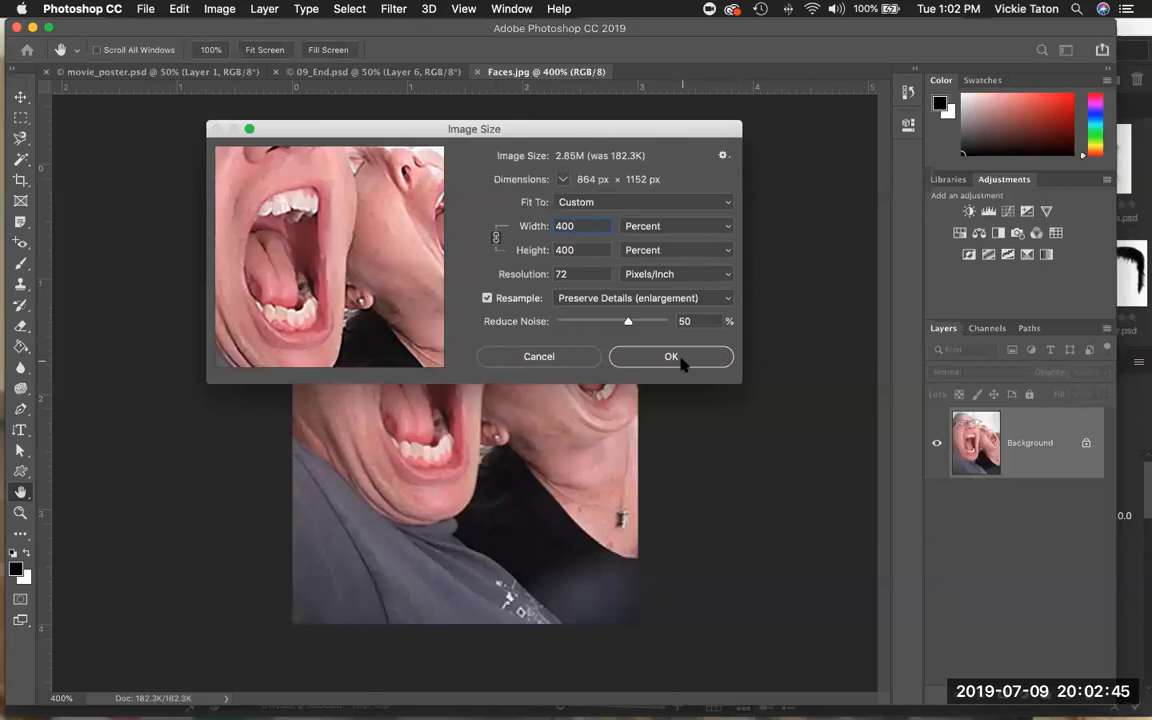
Try Bicubic Smoother (enlargement) resampling in the preview, then switch back to Preserve Details (enlargement).
drag(624, 118, 645, 323)
drag(599, 358, 553, 378)
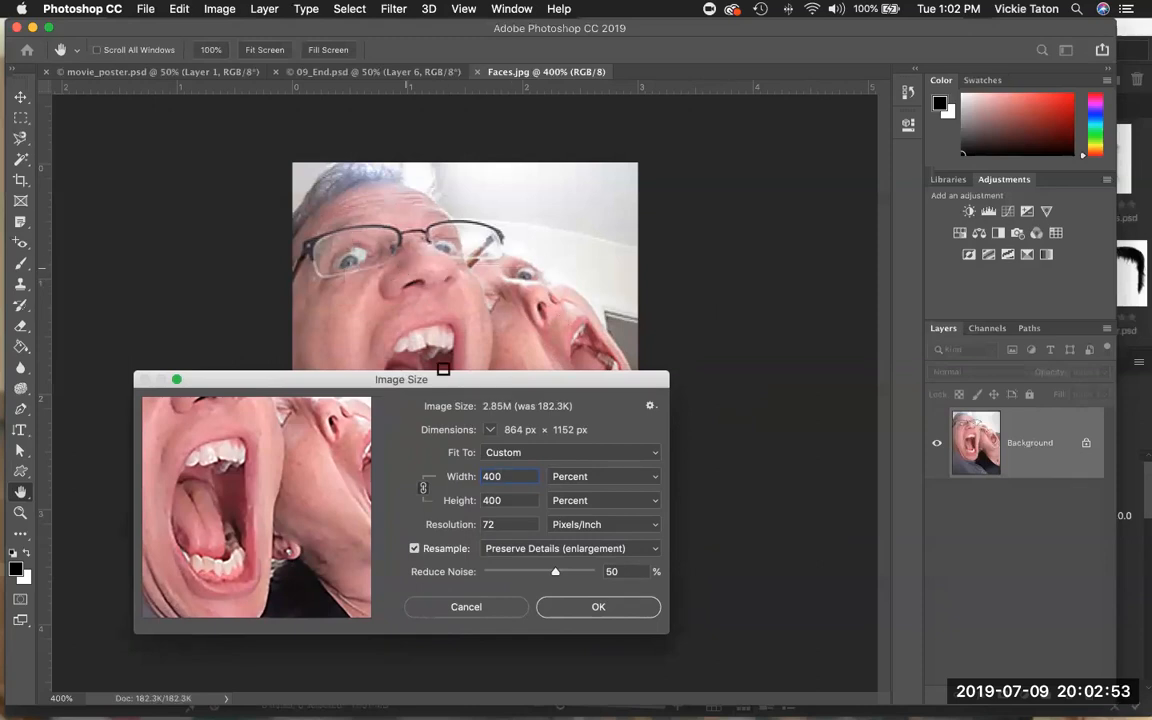
drag(282, 412, 316, 484)
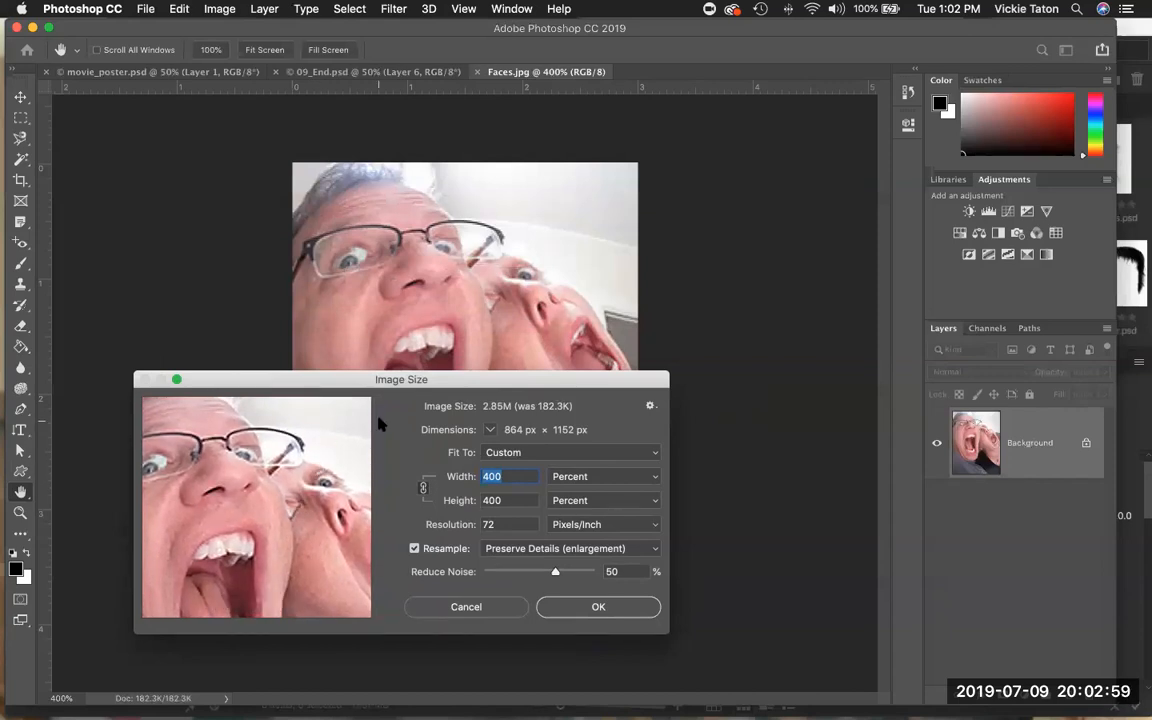
drag(567, 379, 576, 301)
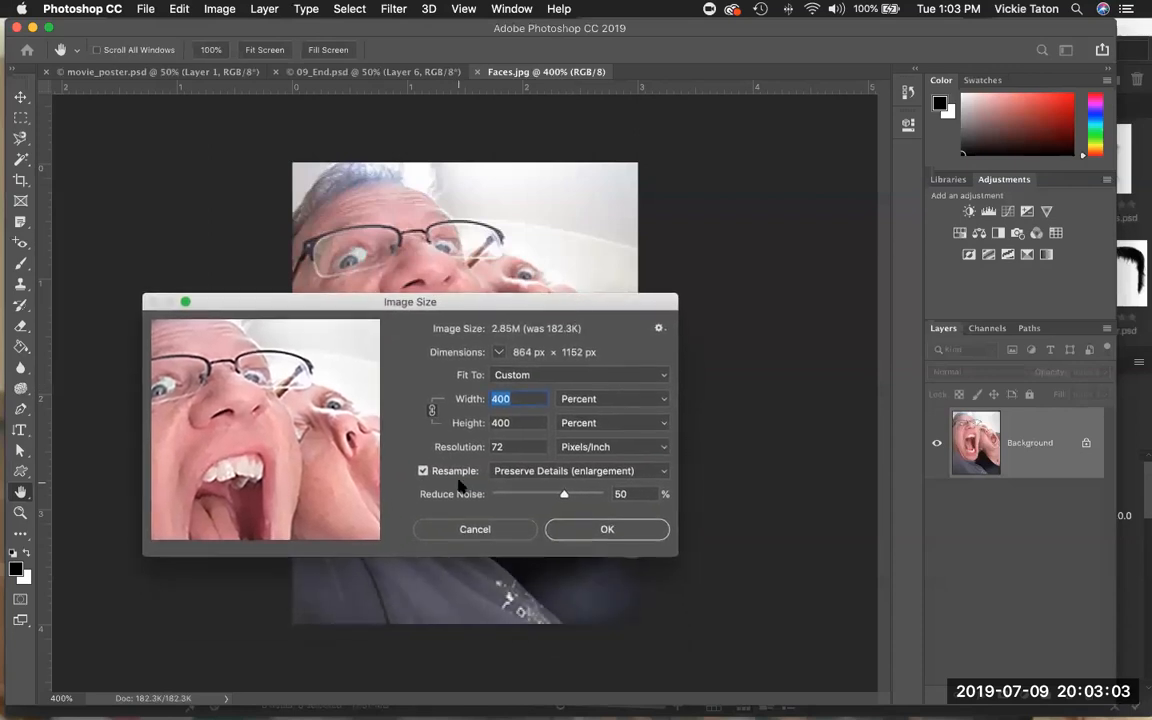
click(662, 472)
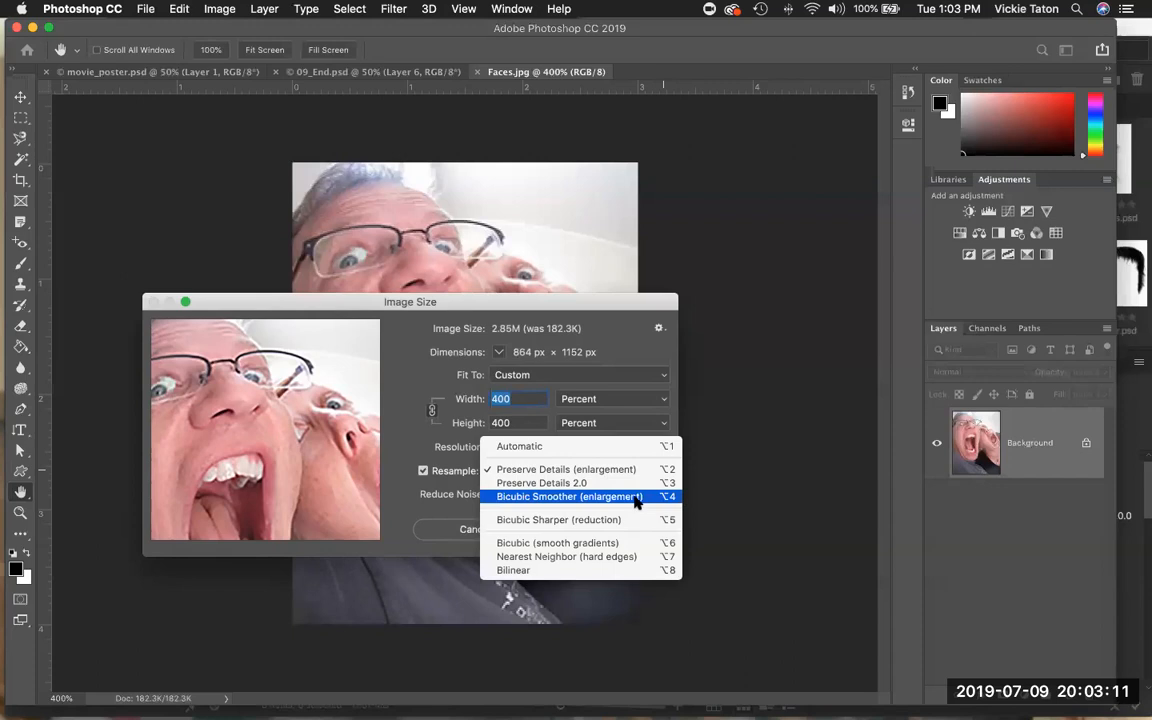
click(636, 497)
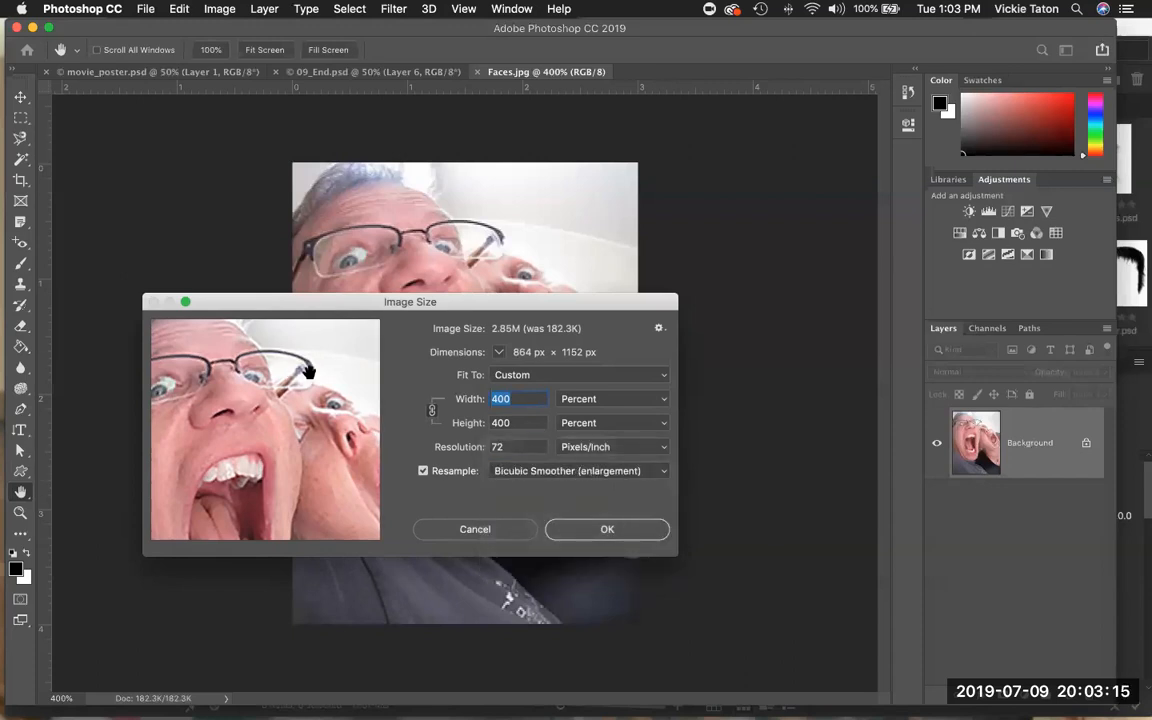
mouse_move(306, 362)
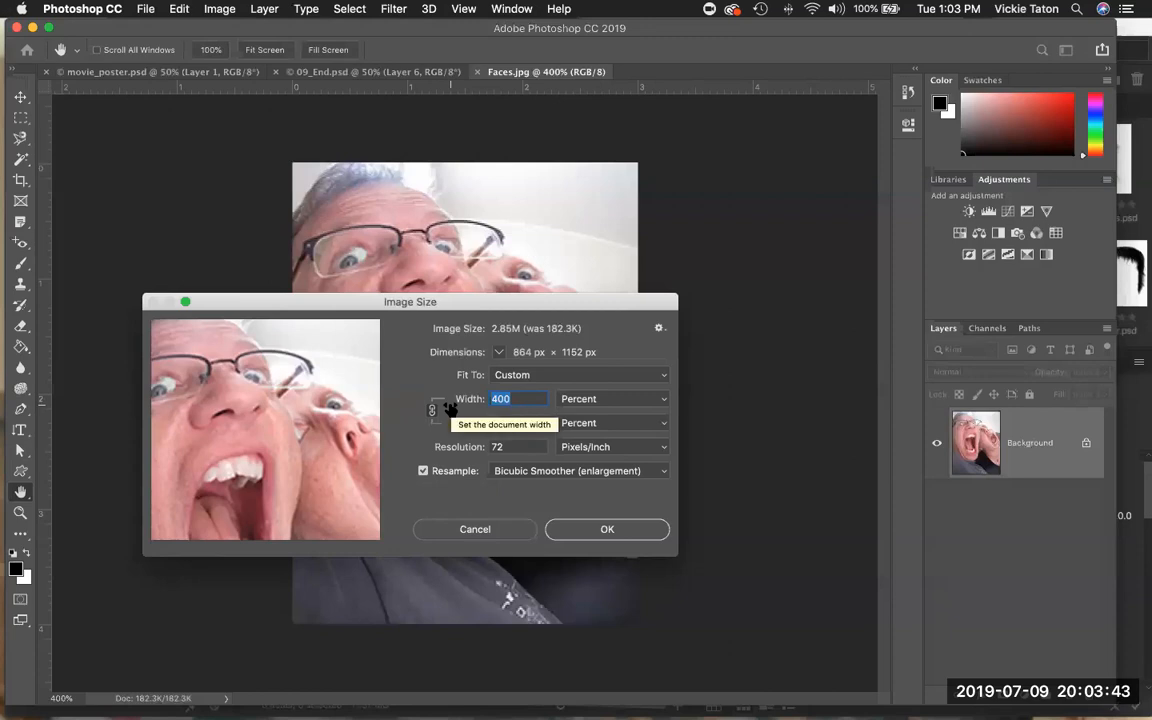
click(661, 477)
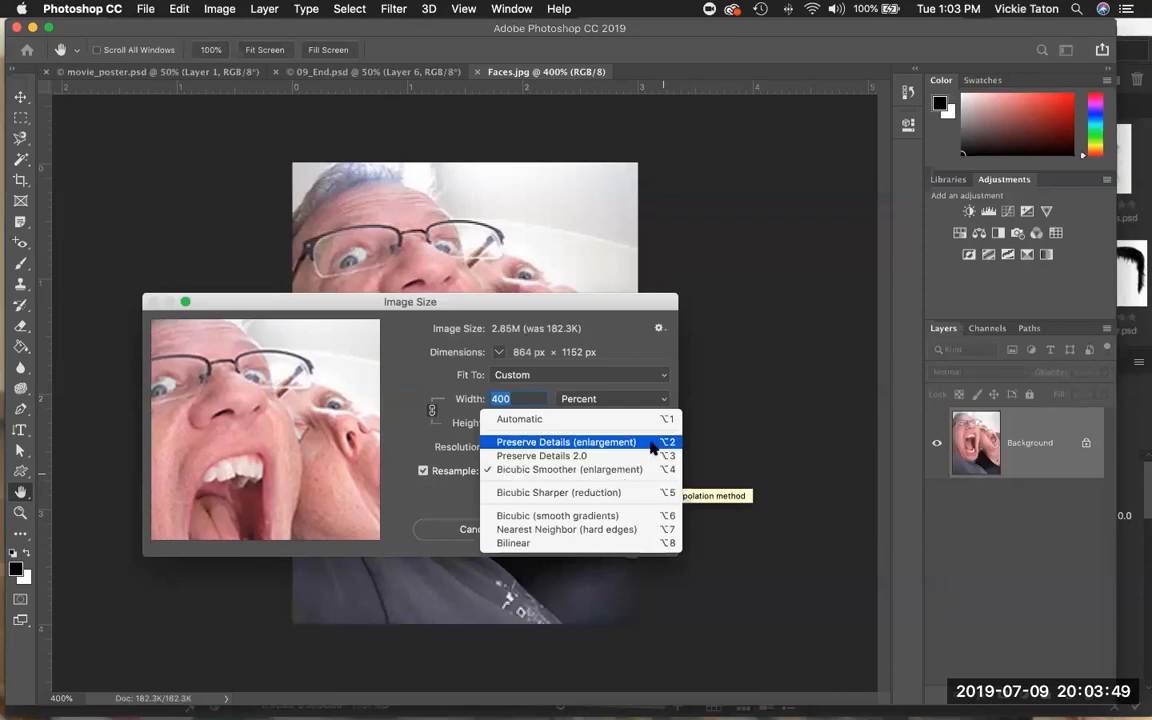
click(652, 446)
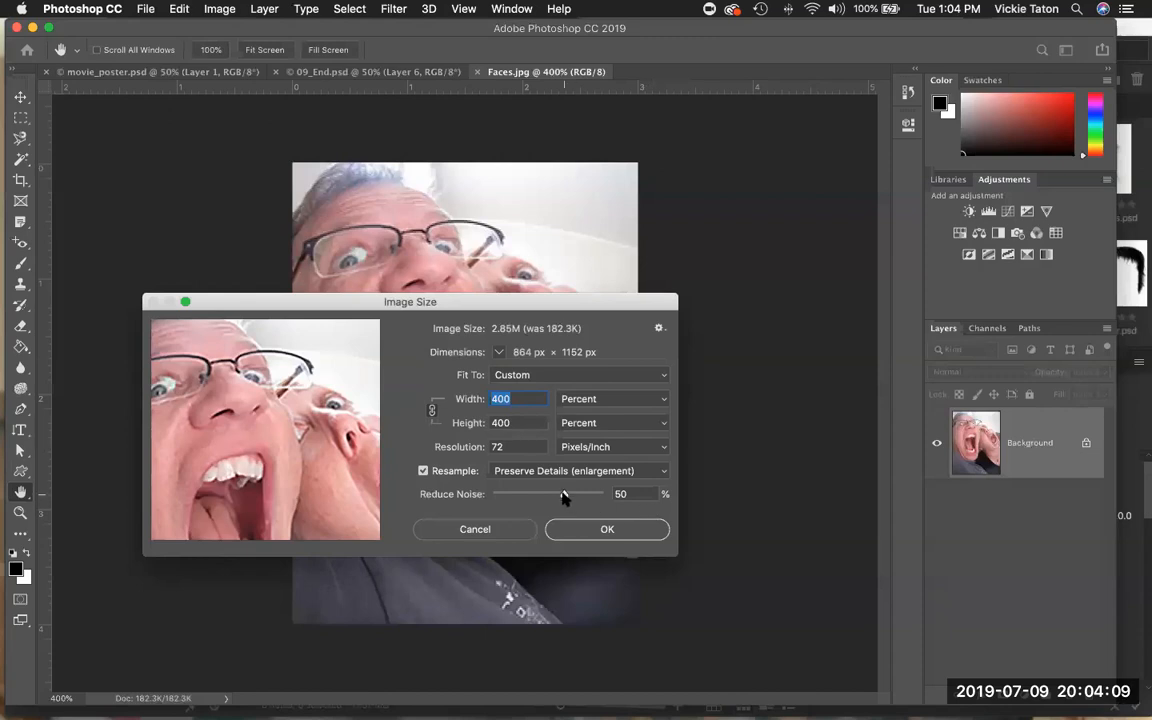
Apply the 400 percent enlargement with Preserve Details (enlargement) resampling and Reduce Noise at 50.
drag(562, 497, 562, 492)
mouse_move(286, 432)
drag(358, 303, 328, 368)
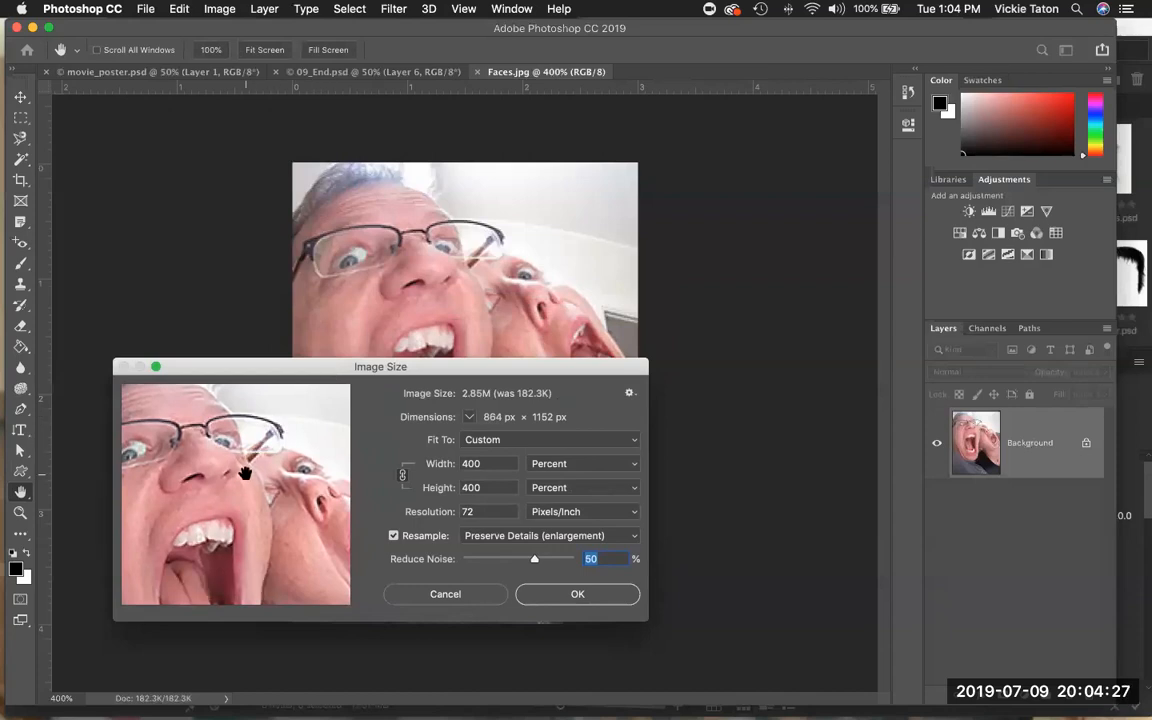
mouse_move(245, 473)
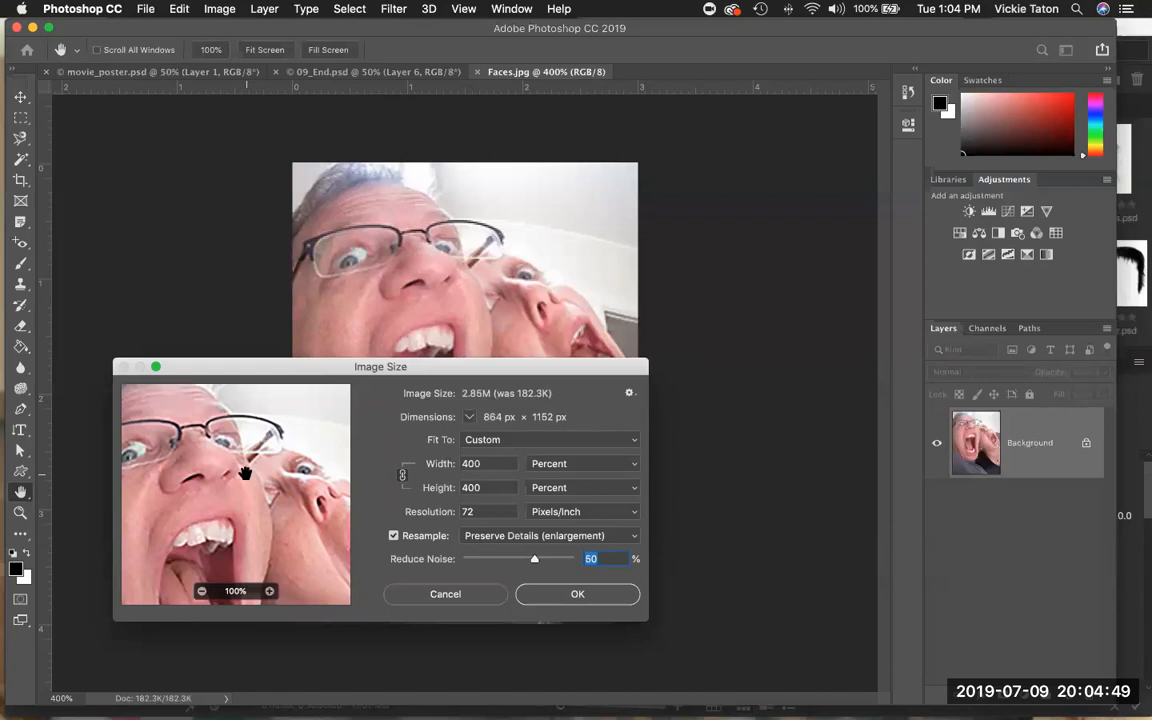
click(578, 594)
Fit the enlarged faces image on screen, select the whole canvas and copy it.
key(z)
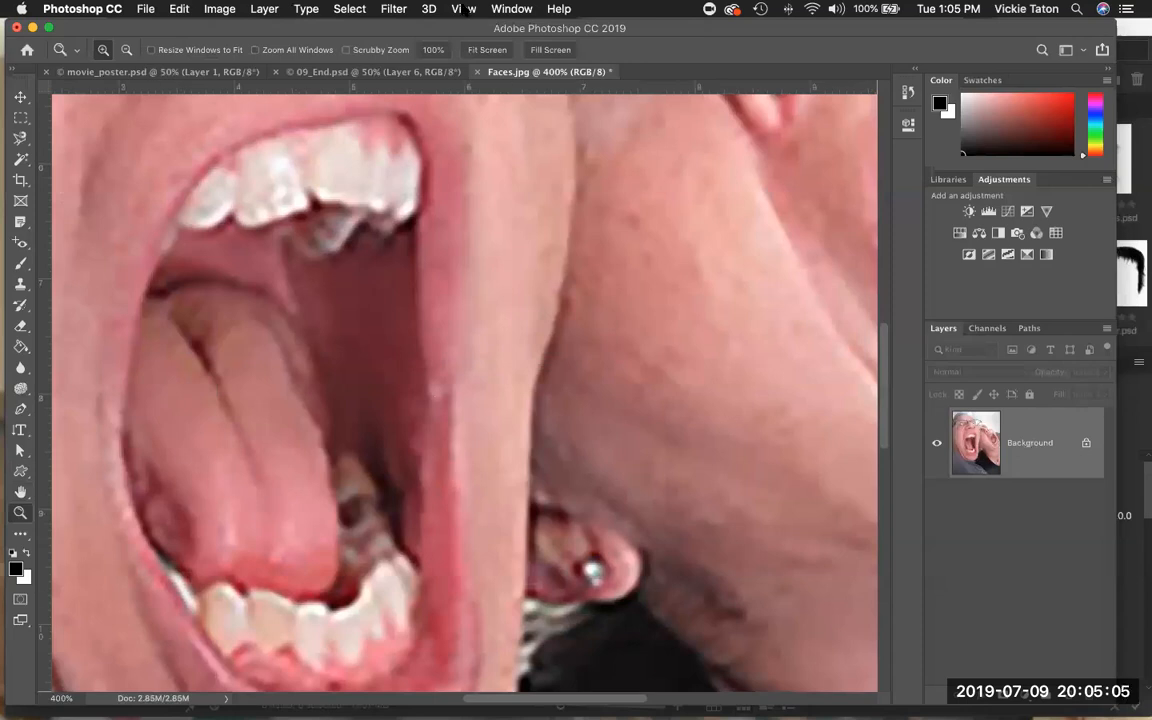
click(466, 9)
click(431, 142)
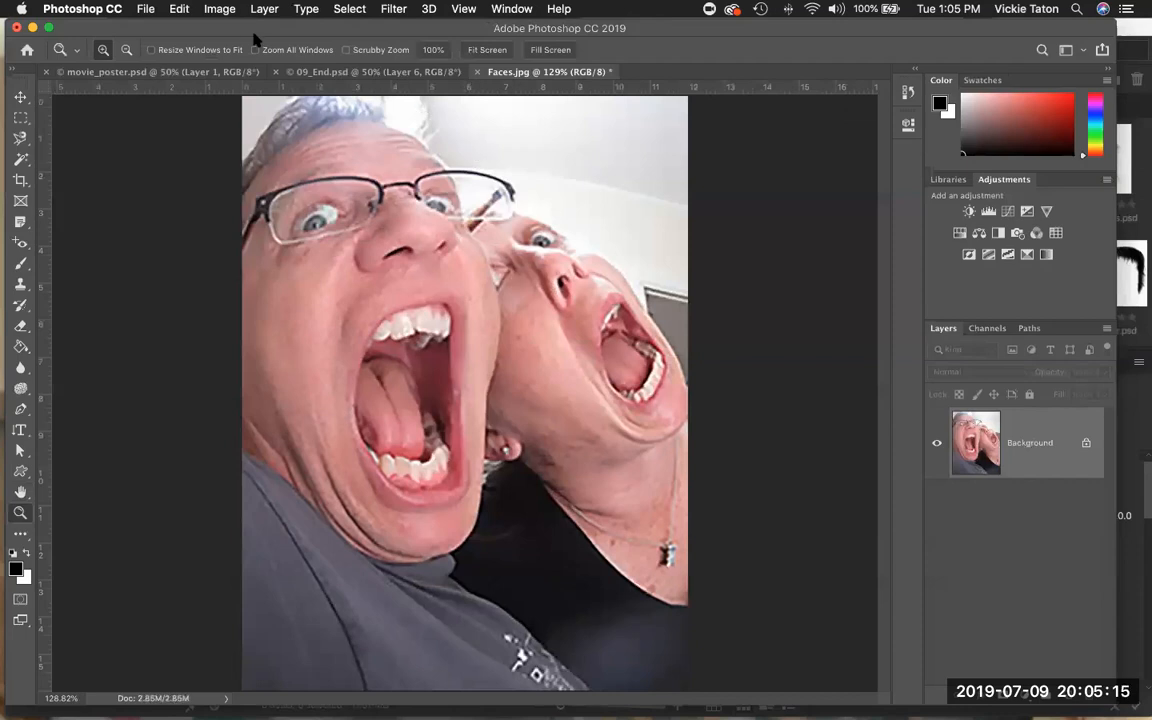
click(352, 10)
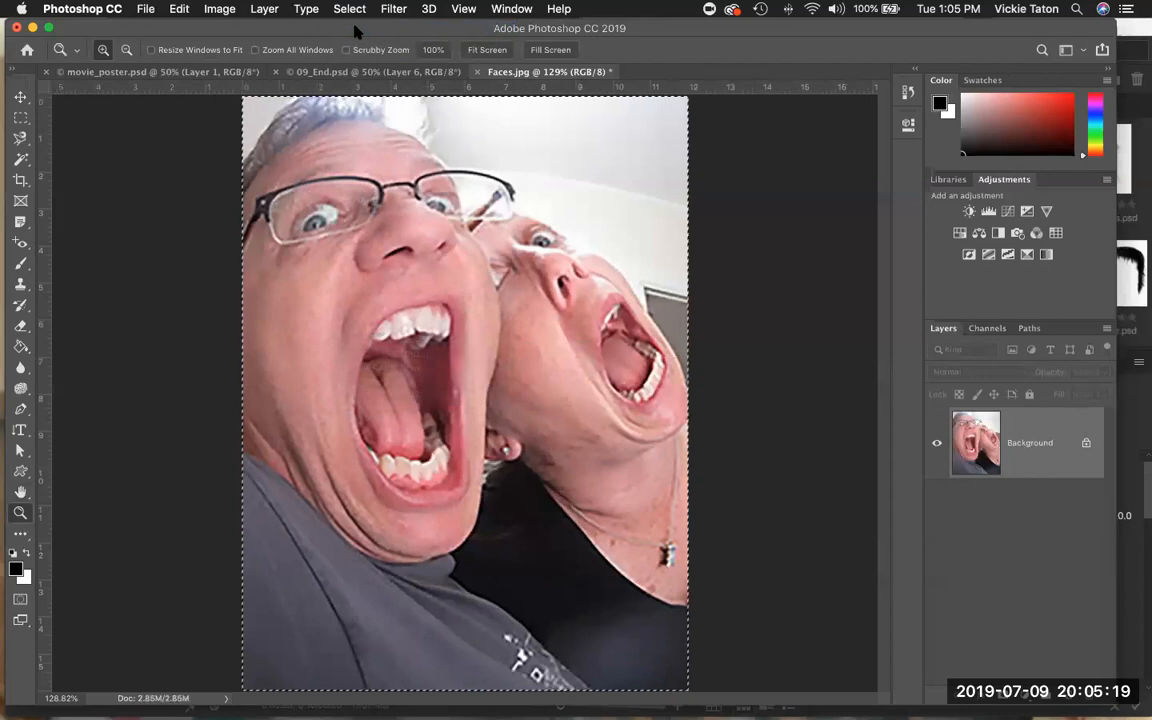
click(179, 9)
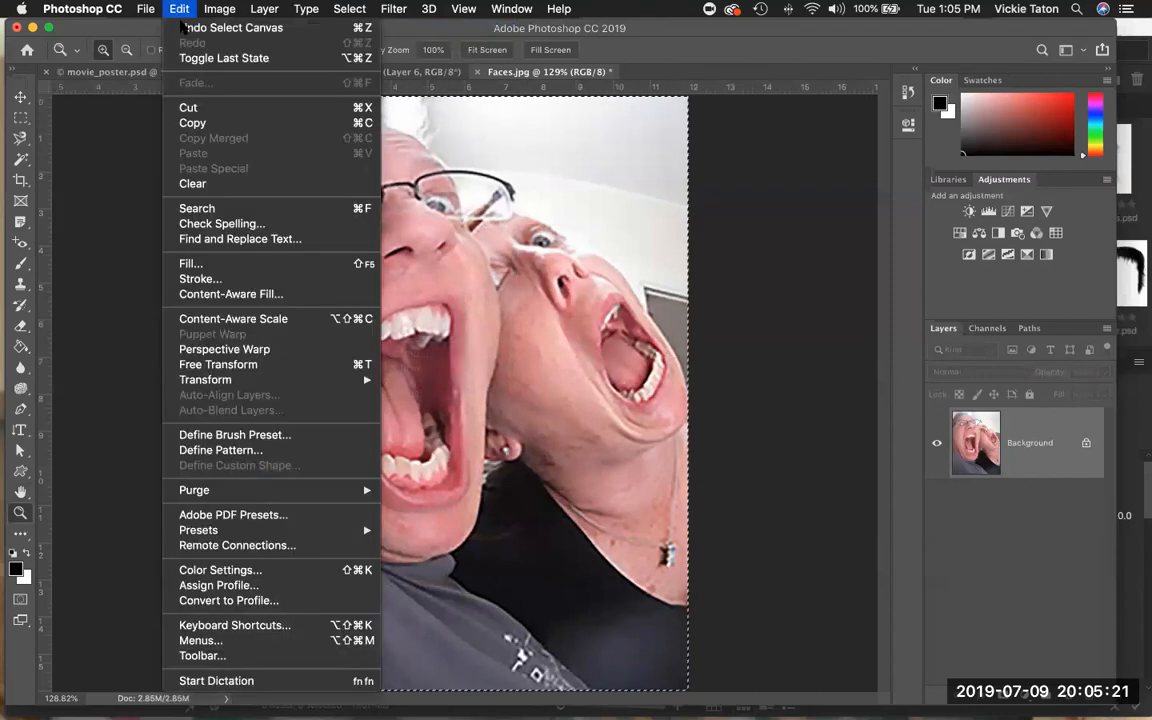
click(189, 122)
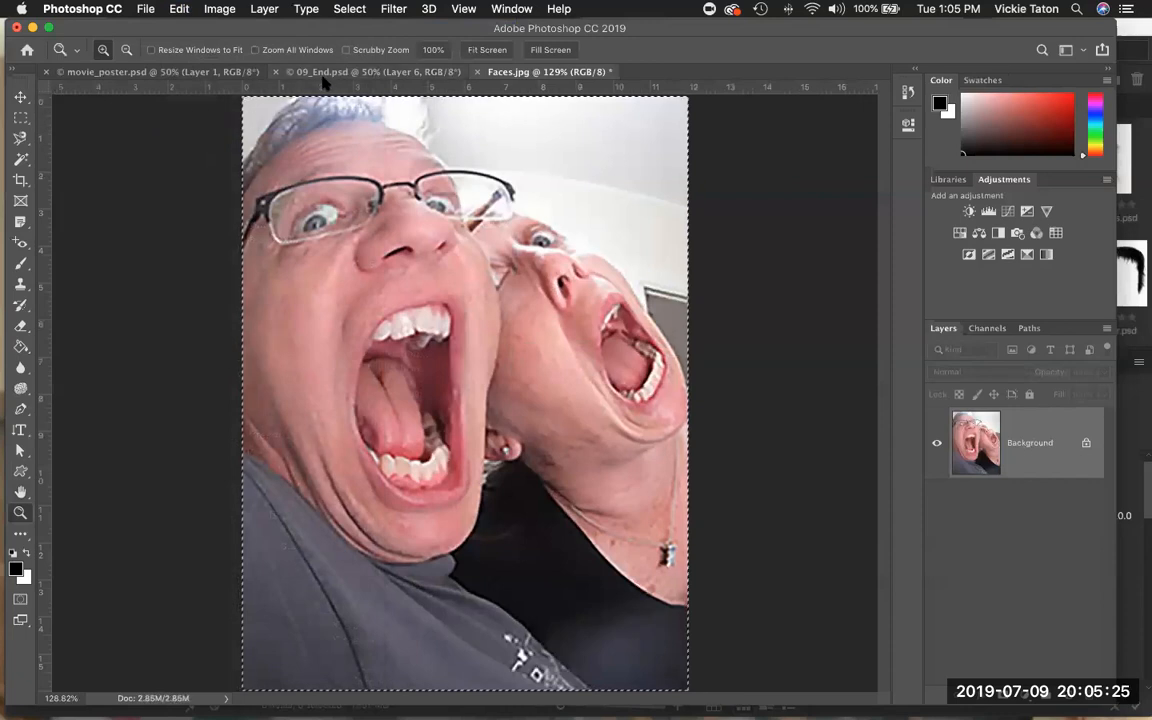
In movie_poster.psd, draw an elliptical selection with a 50 px feather over the upper-right windows of the house.
click(155, 76)
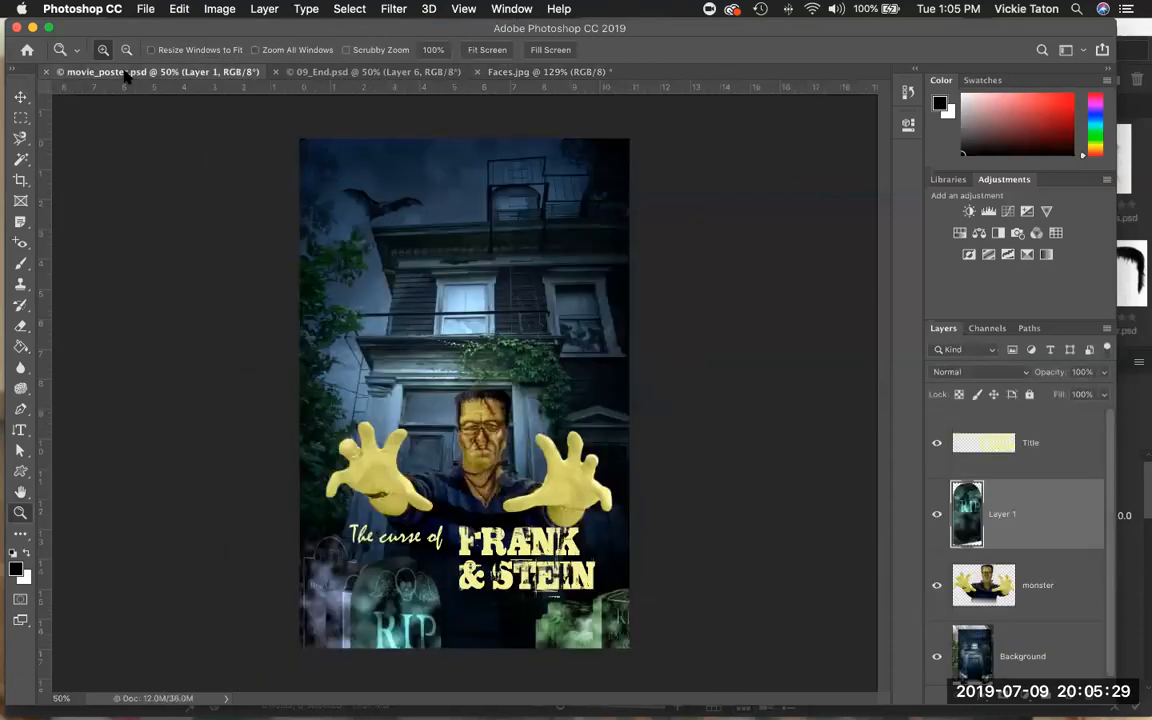
click(21, 119)
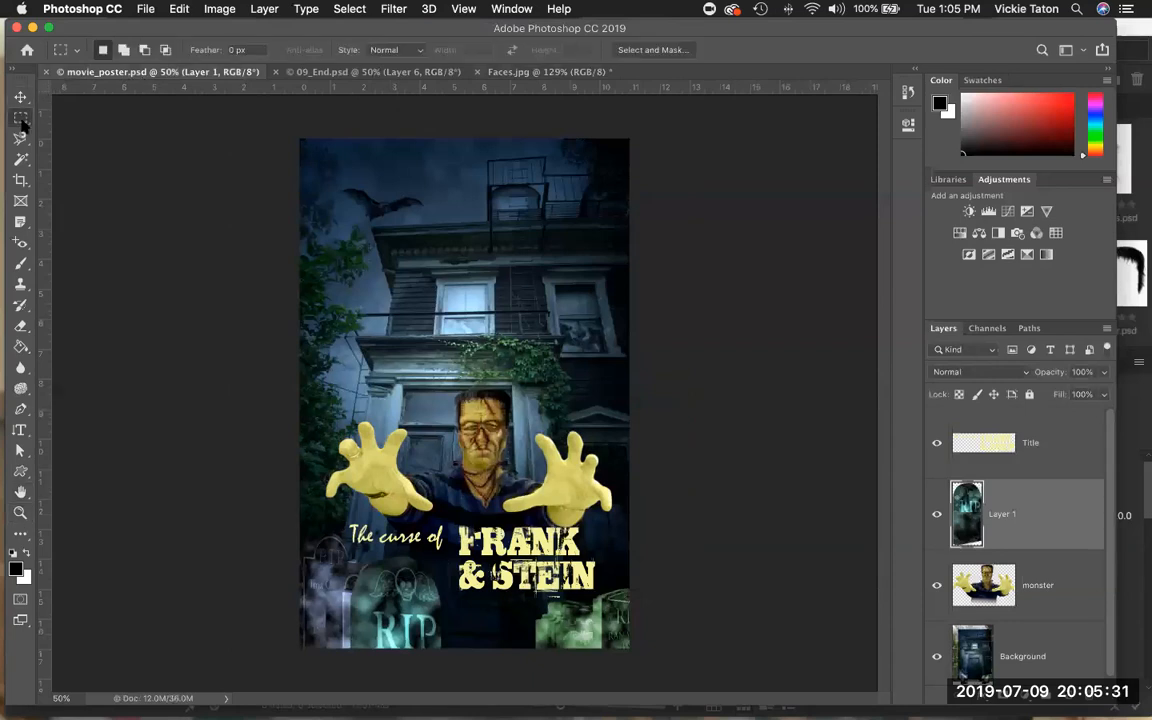
right_click(22, 121)
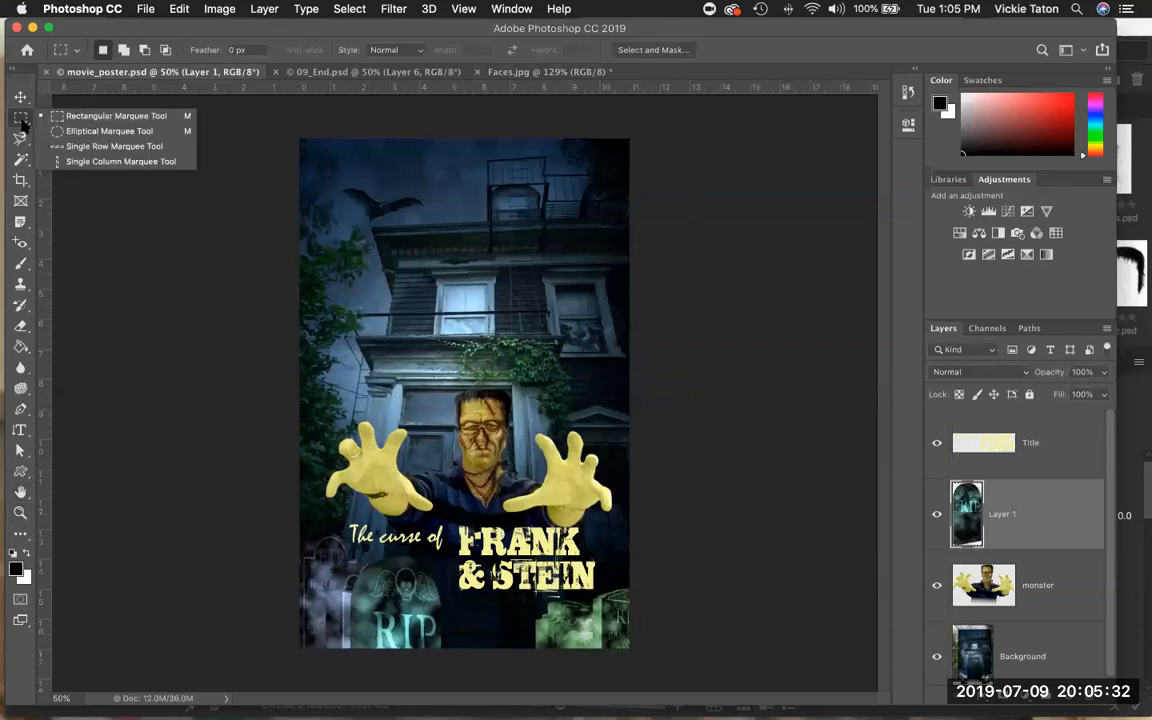
click(74, 130)
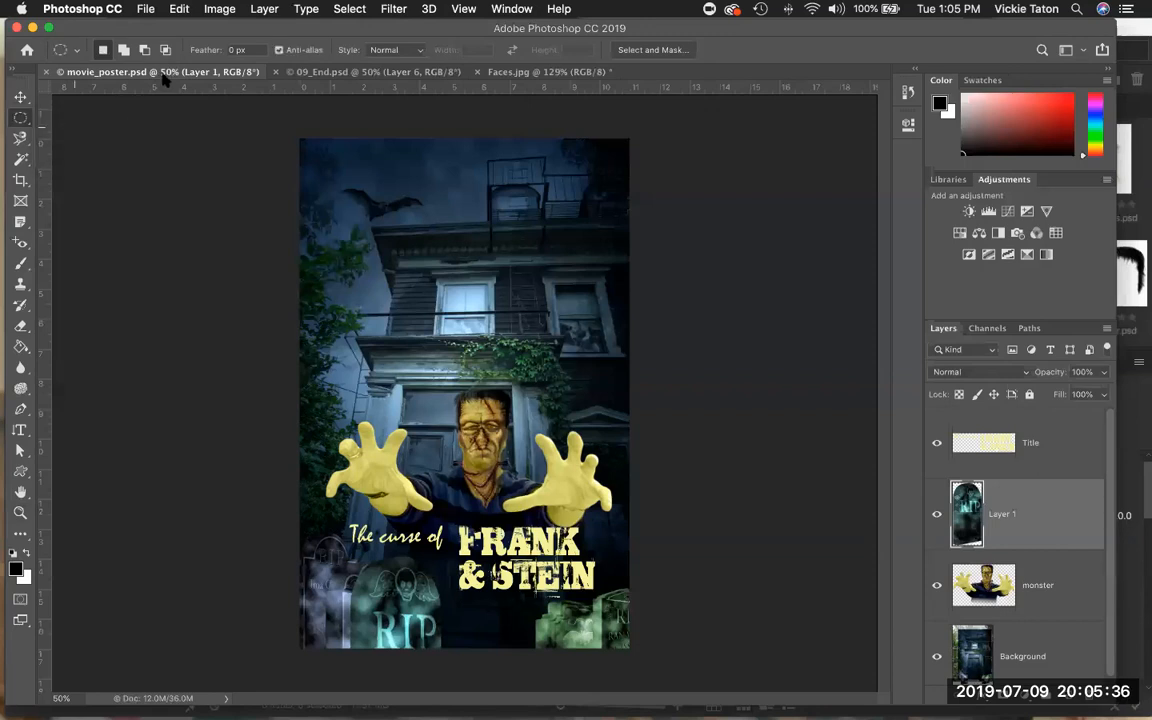
click(229, 50)
text(50)
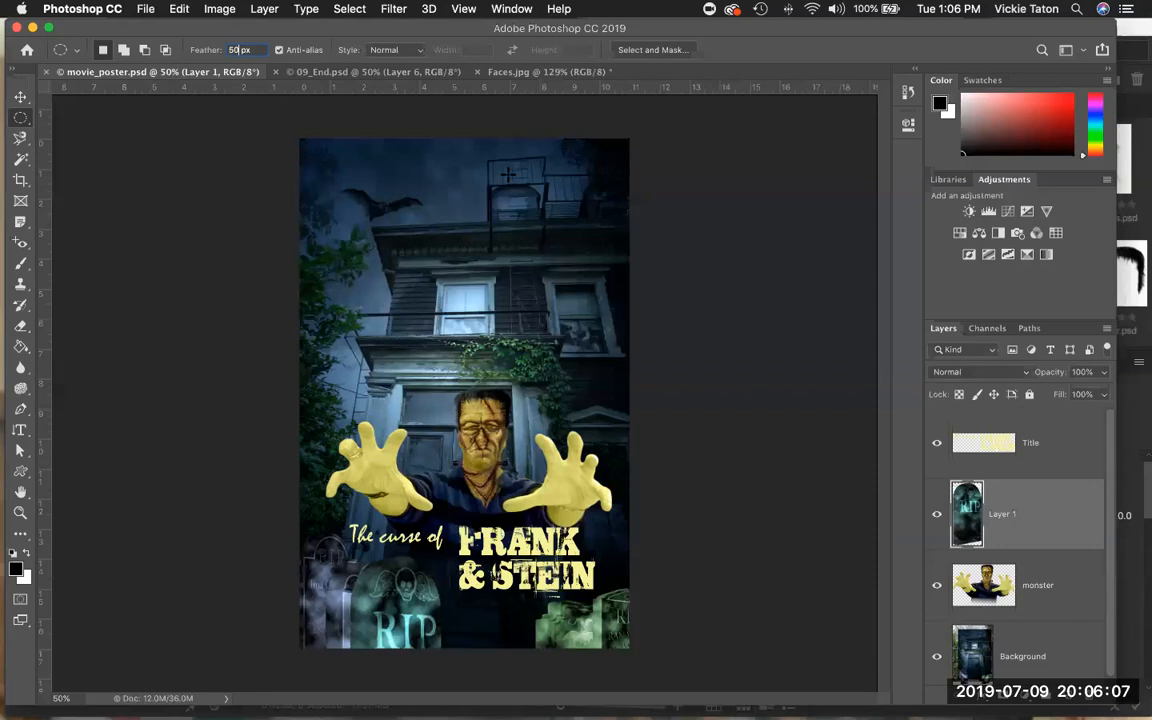
drag(508, 174, 624, 350)
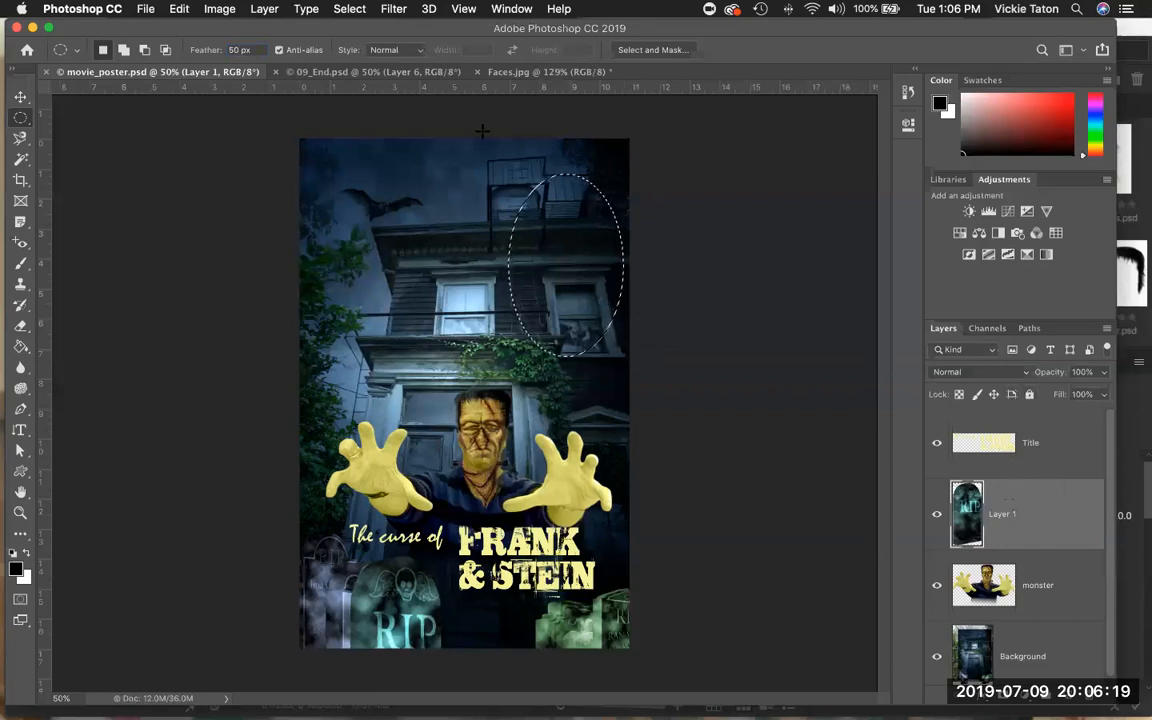
Paste the copied faces into the feathered elliptical selection, accepting the color profile conversion.
click(178, 9)
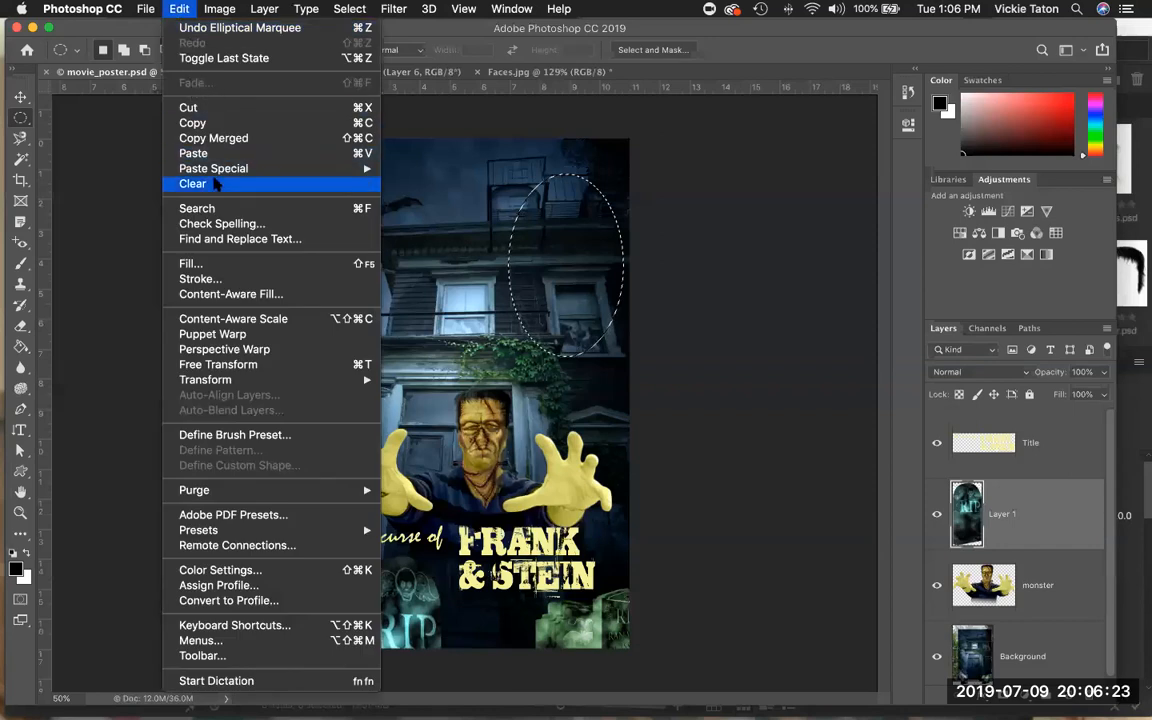
mouse_move(216, 172)
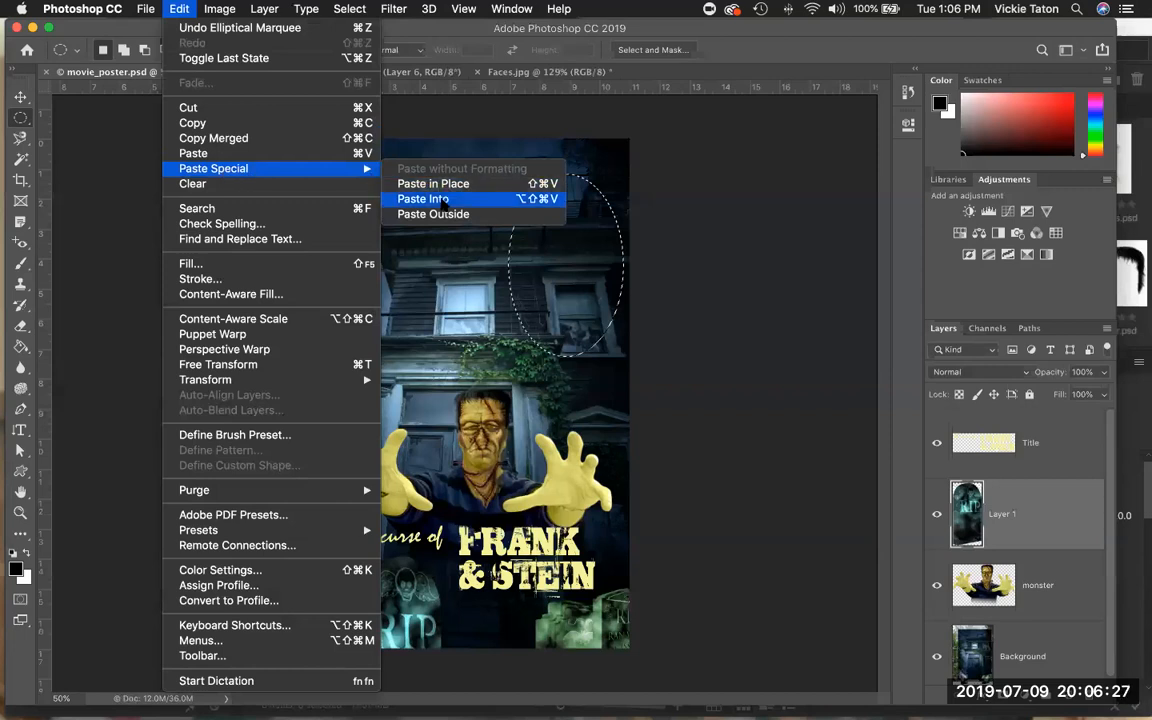
click(444, 200)
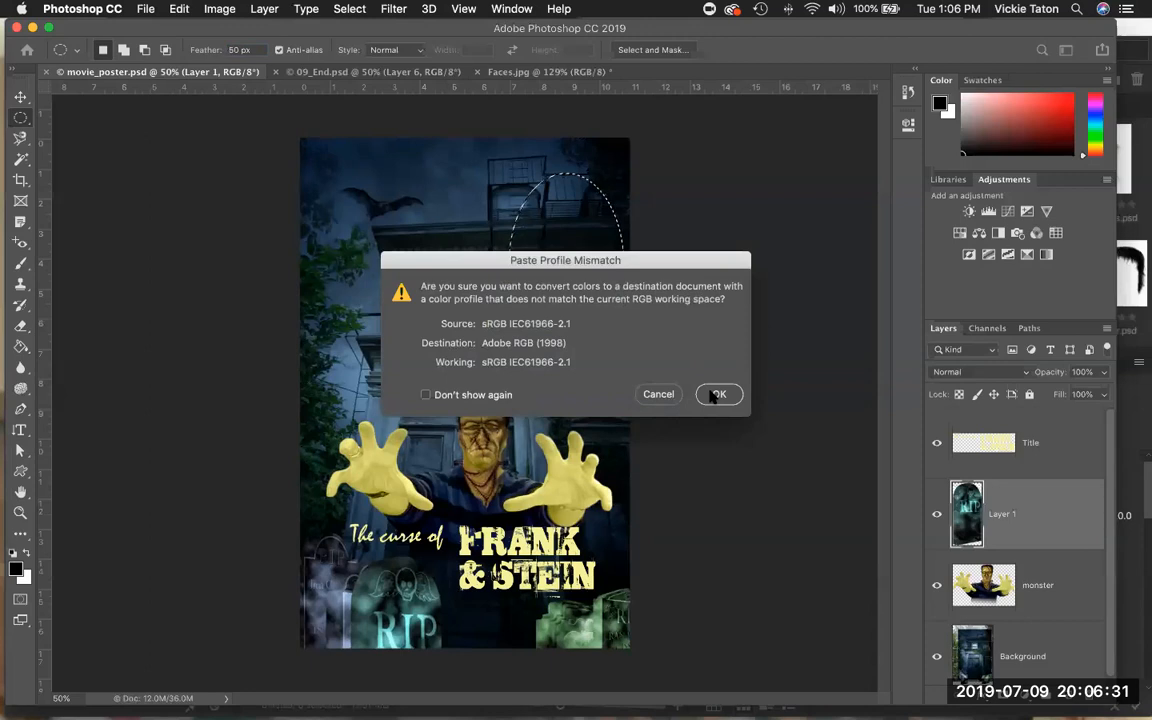
click(716, 395)
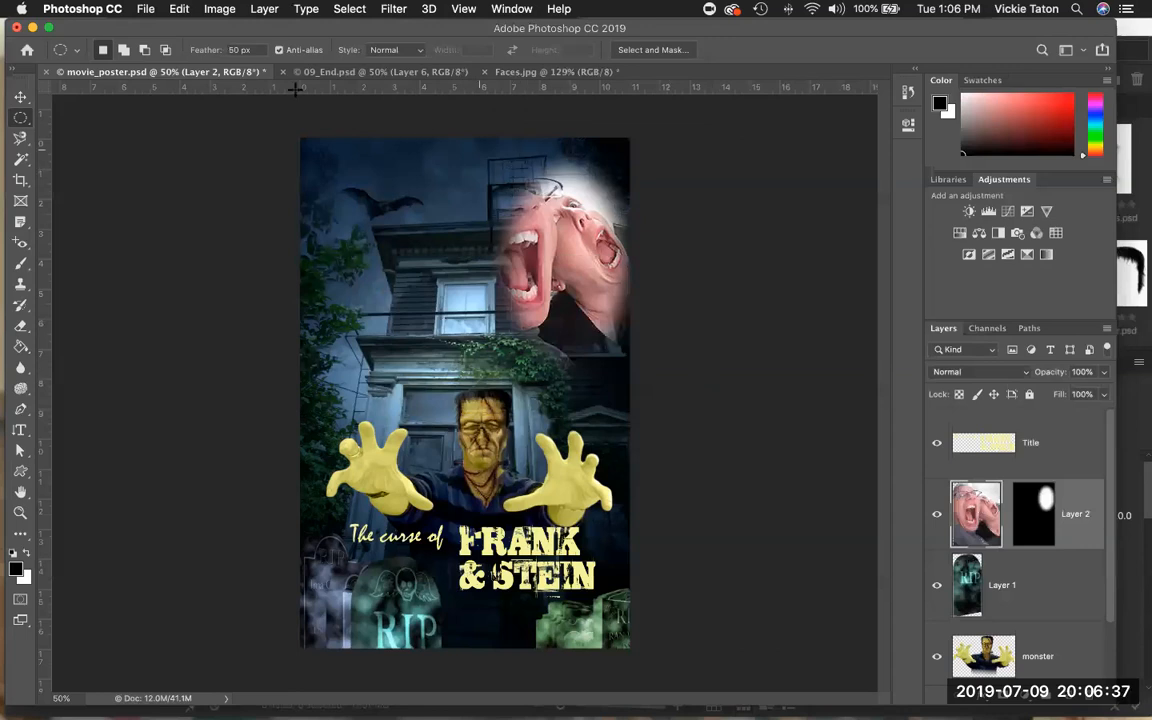
With the Move tool, shift the pasted faces slightly so they sit within the masked window area.
click(20, 97)
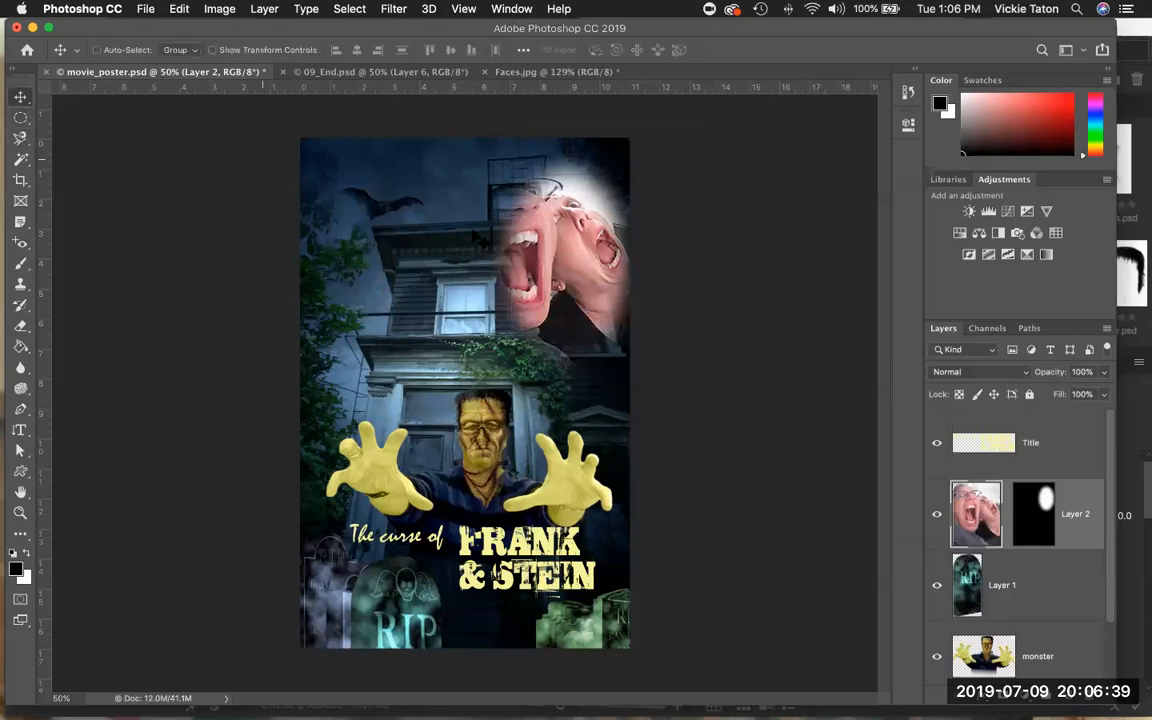
drag(543, 268, 557, 270)
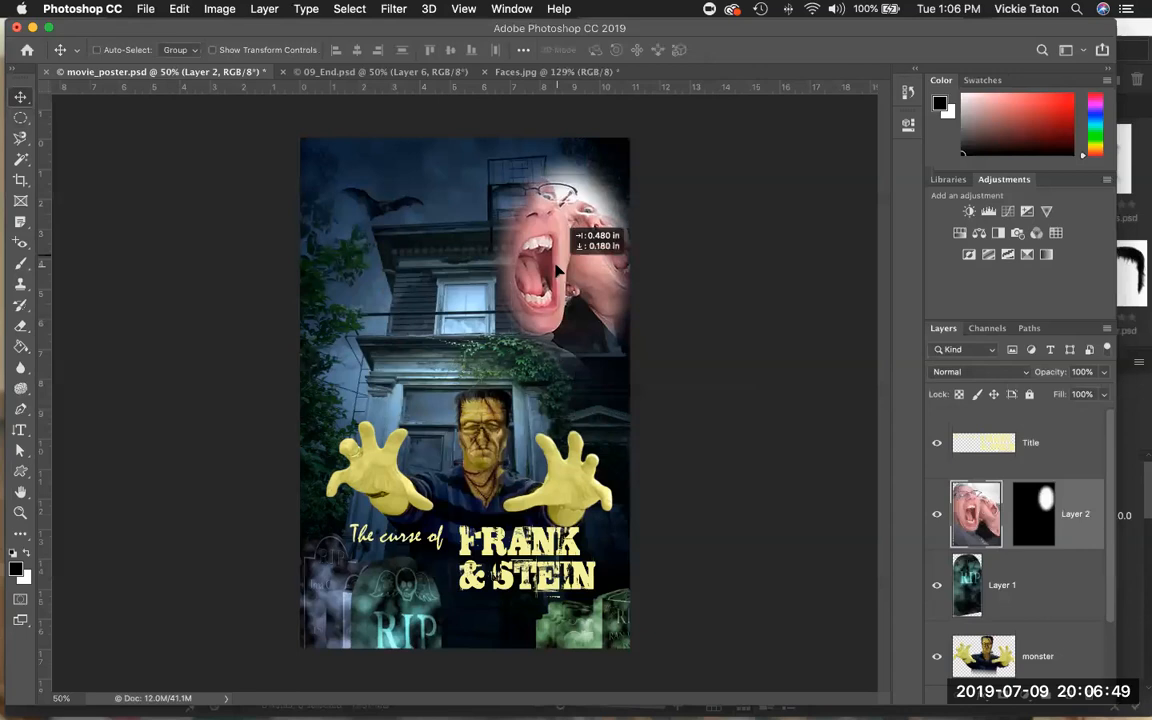
drag(558, 270, 553, 270)
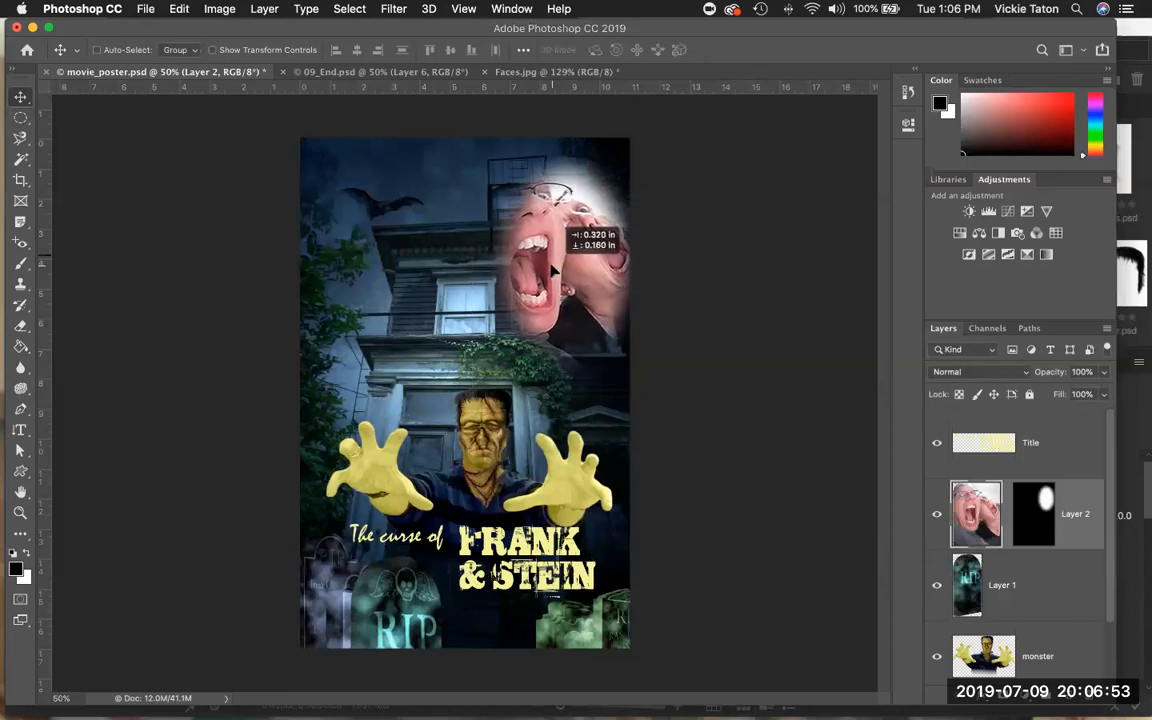
drag(554, 271, 554, 273)
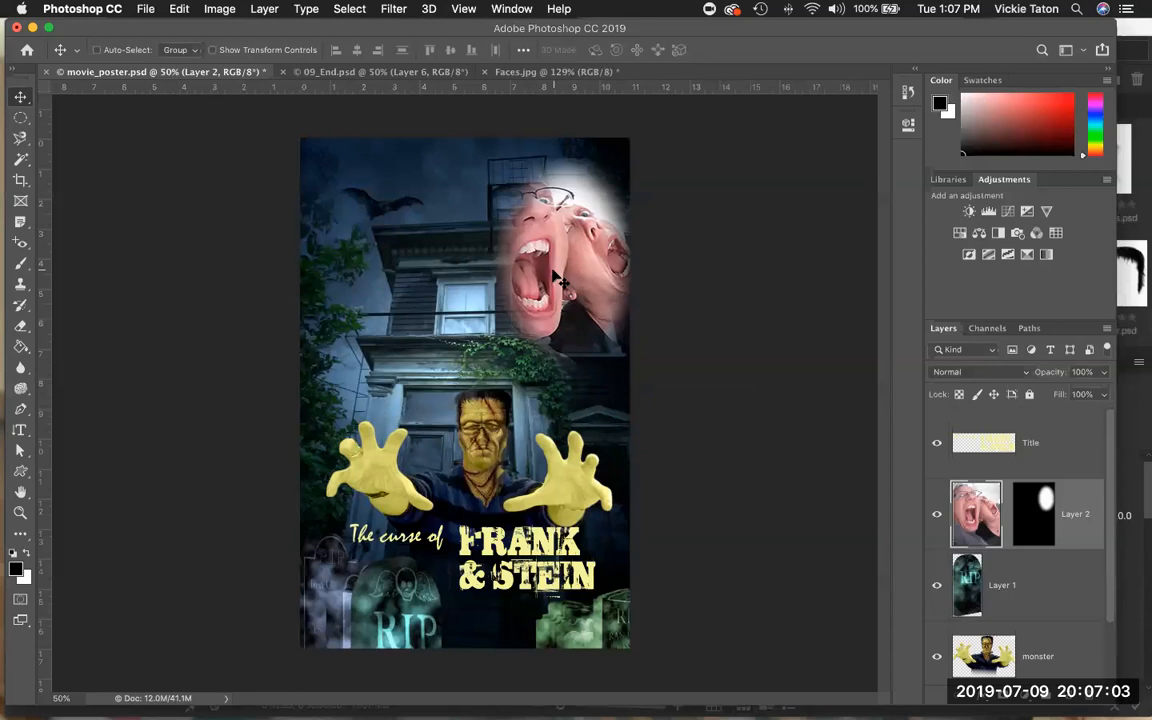
Set the faces layer's blend mode to Luminosity and lower its opacity to 49%.
click(1025, 373)
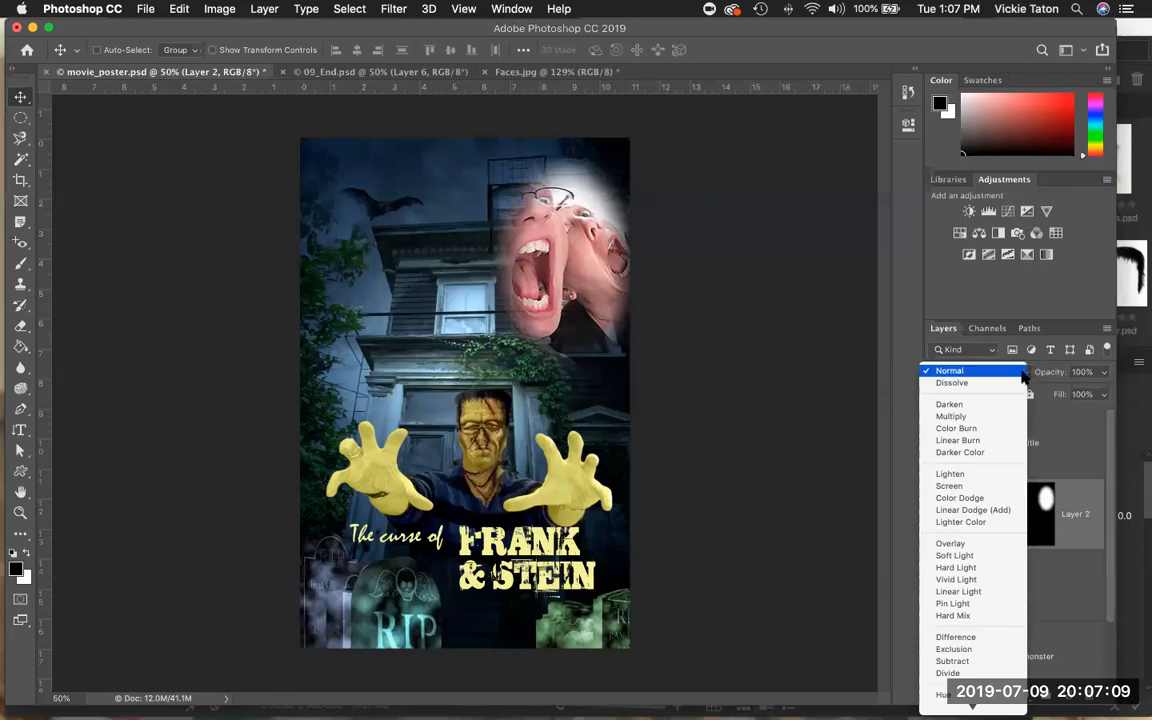
scroll(1016, 492, down, 2)
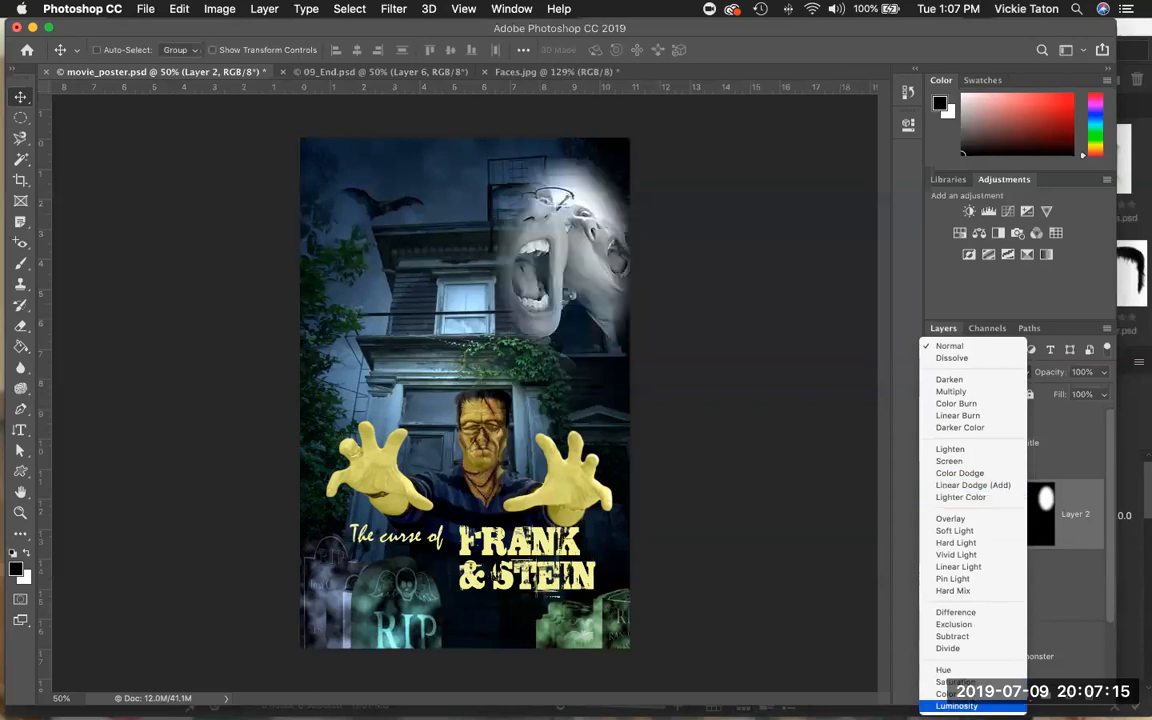
click(975, 705)
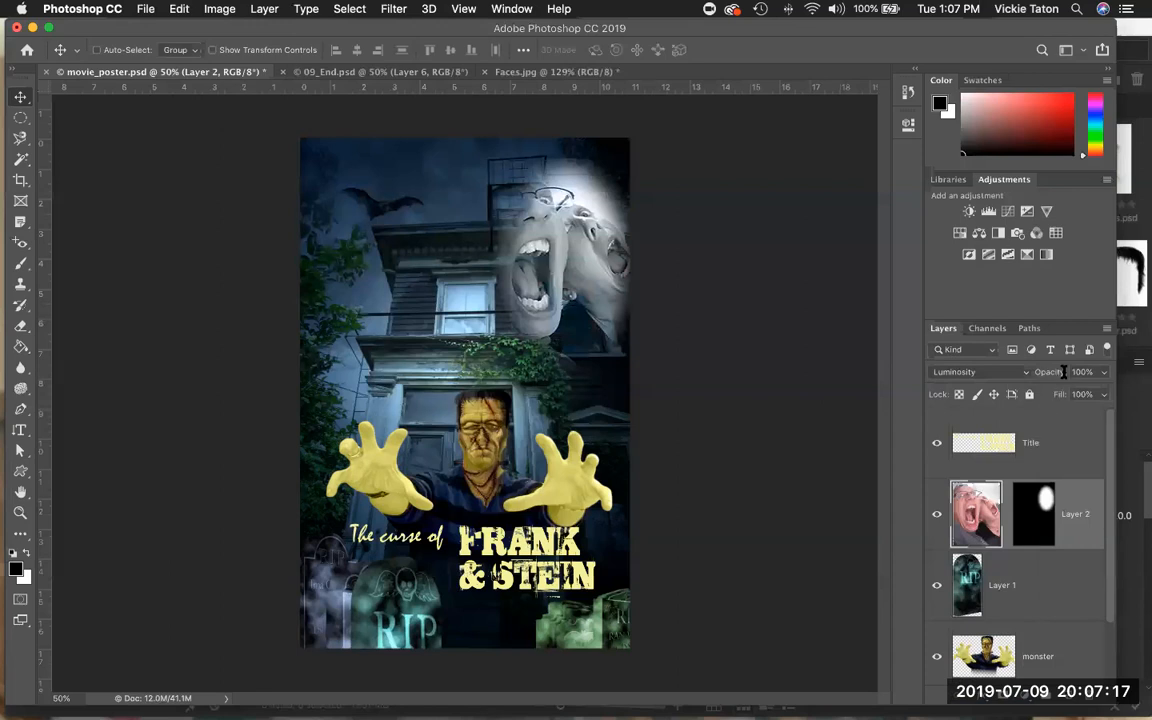
click(1104, 372)
drag(1105, 392, 1066, 401)
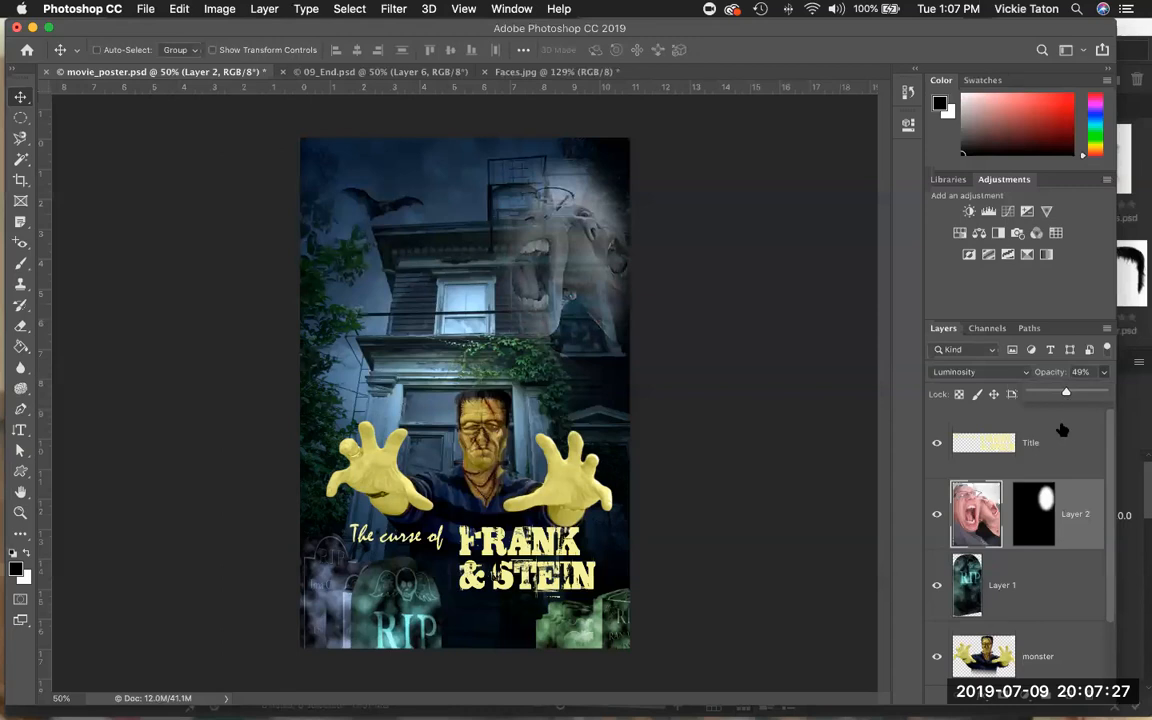
Close the Faces.jpg document.
click(485, 72)
click(521, 262)
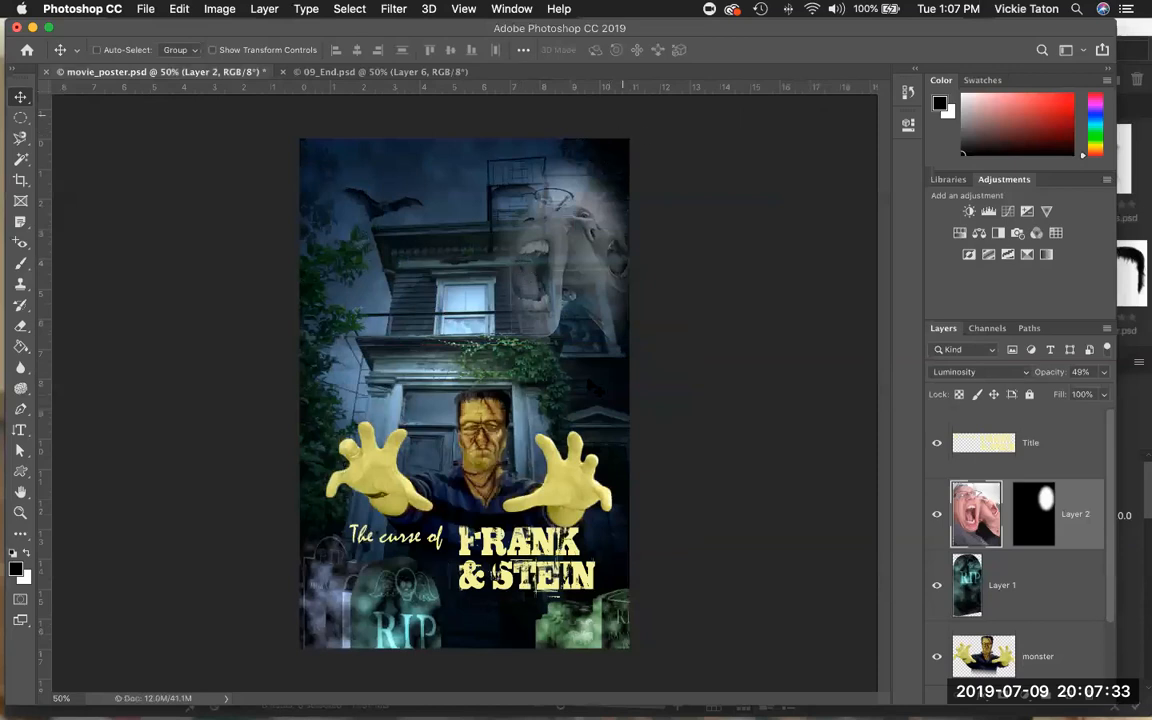